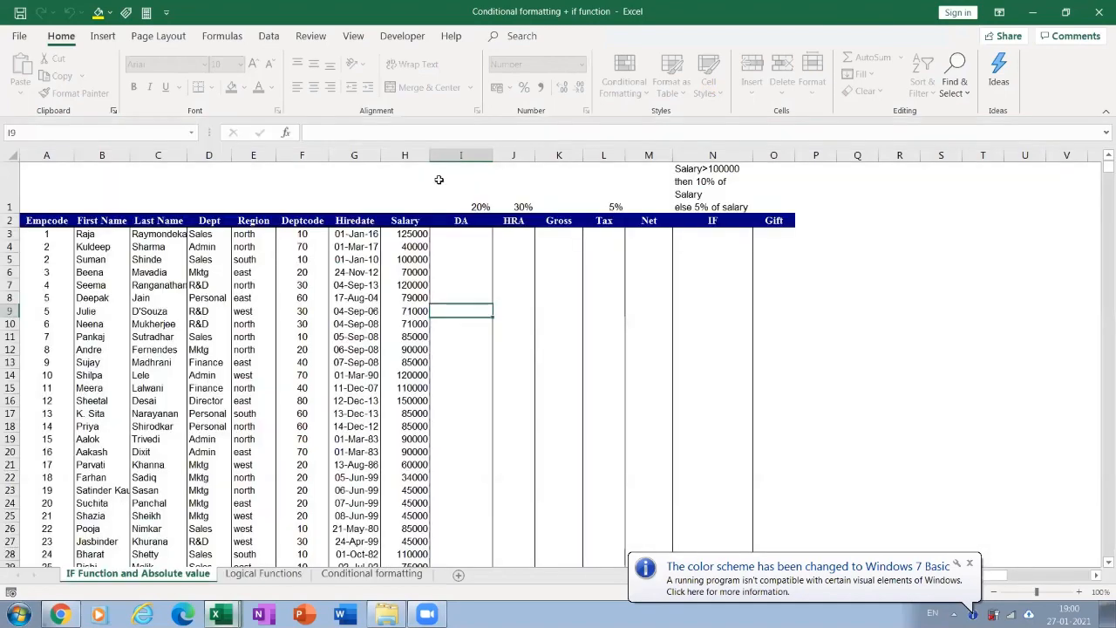
# - Create a new blank workbook and enter the current date, 27-01-2021, as a static value in cell A1
pyautogui.hotkey('ctrl', 'n')
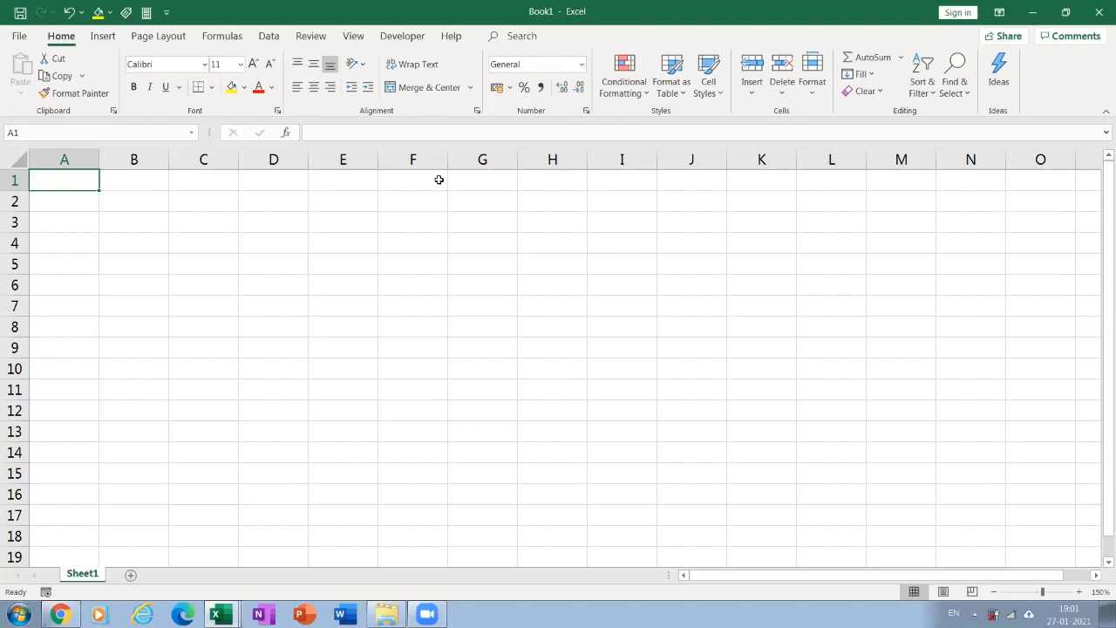
pyautogui.hotkey('ctrl', ';')
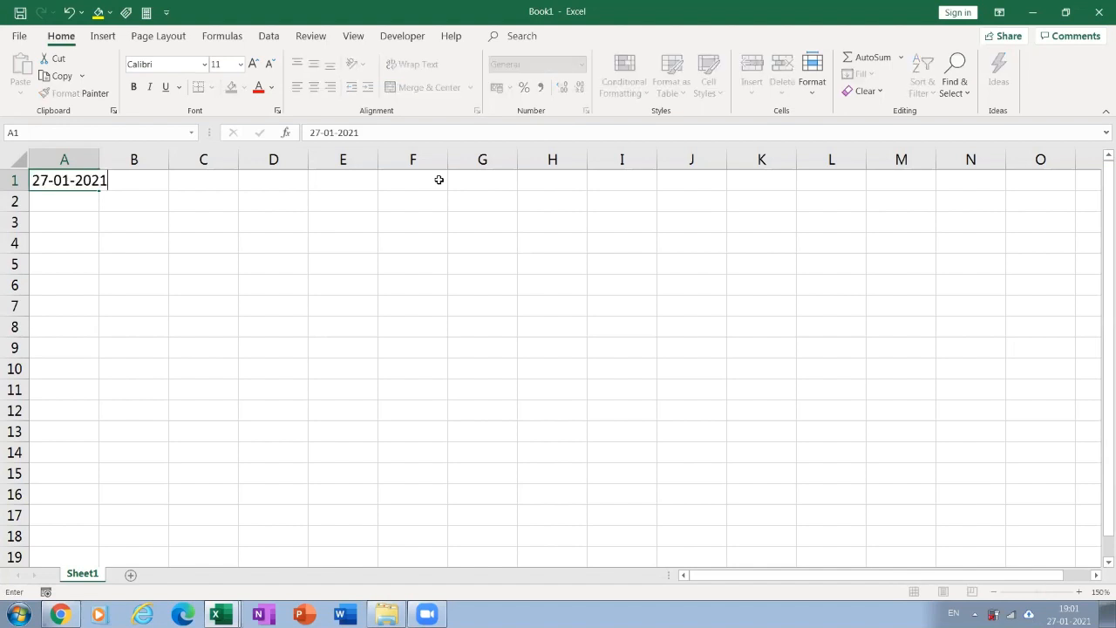
pyautogui.press('Return')
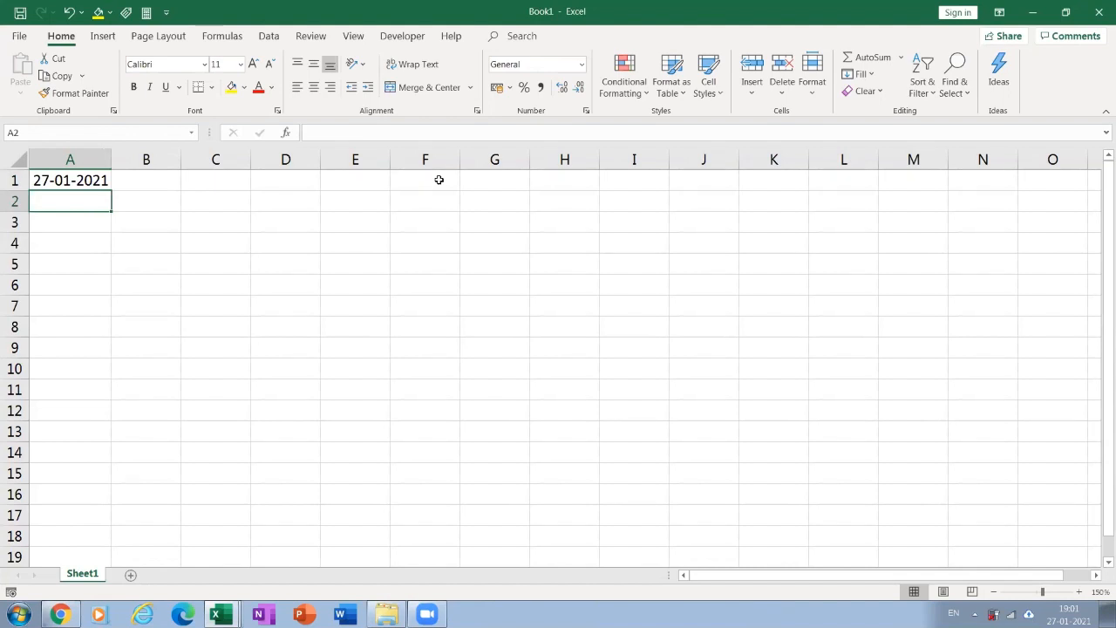
# - Insert a new column before the date and a new row above it, and add a second worksheet to the workbook
pyautogui.press('Up')
pyautogui.hotkey('alt', 'h')
pyautogui.press('i')
pyautogui.press('c')
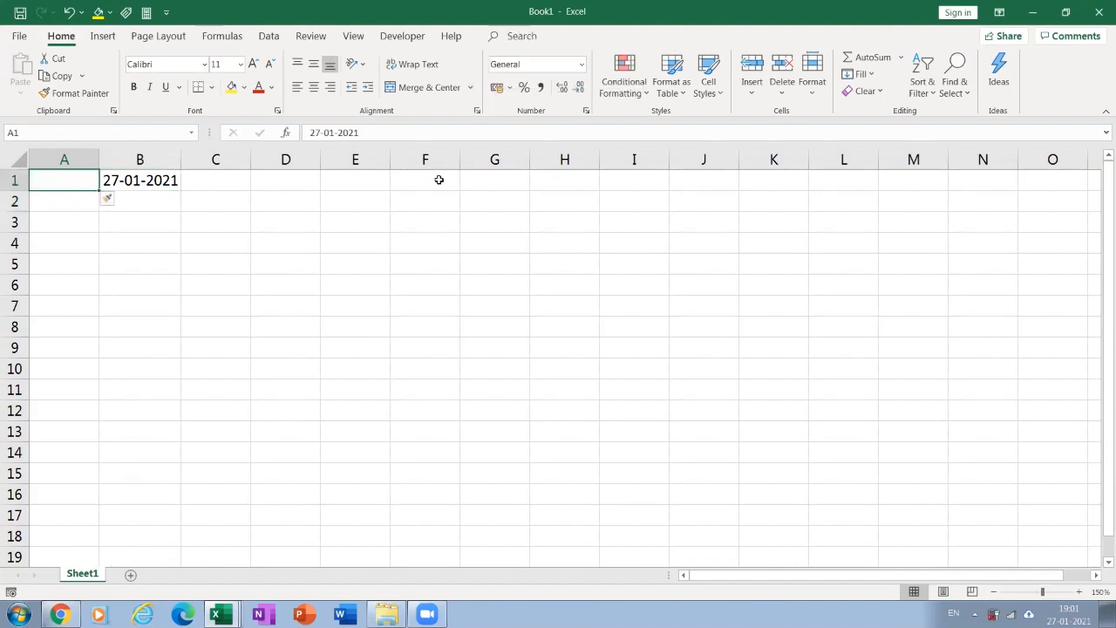
pyautogui.hotkey('alt', 'h')
pyautogui.press('i')
pyautogui.press('r')
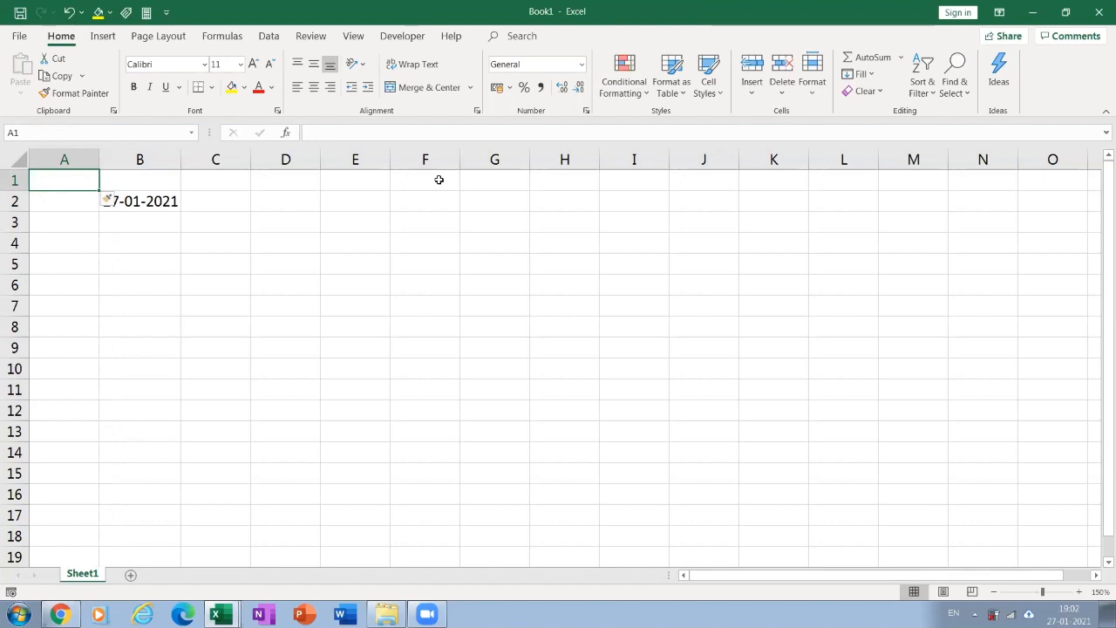
pyautogui.hotkey('shift', 'F11')
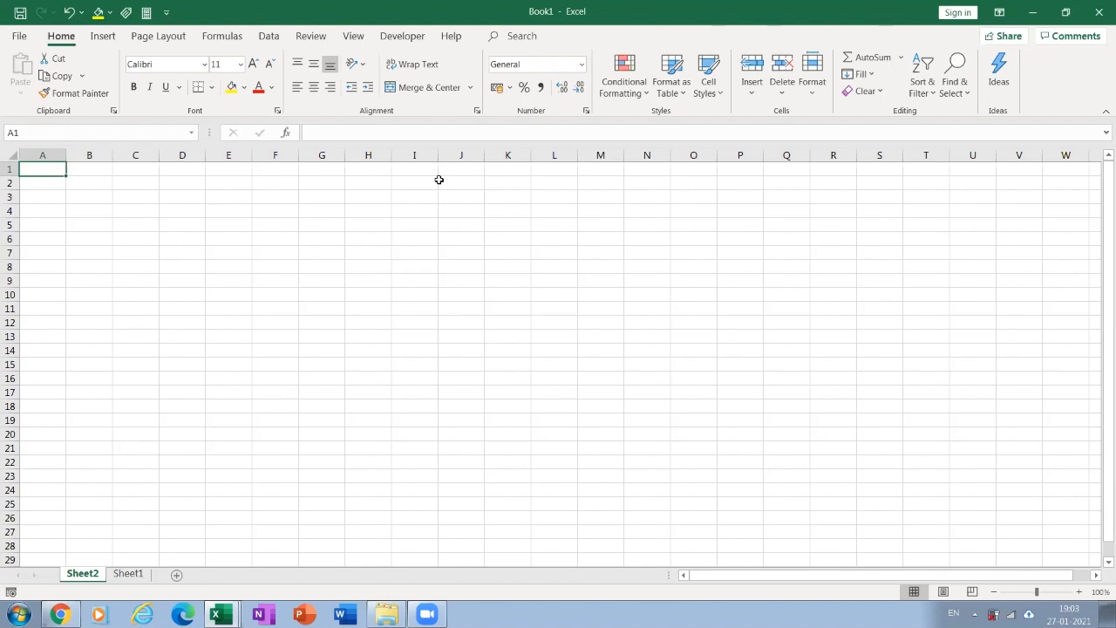
pyautogui.write('=')
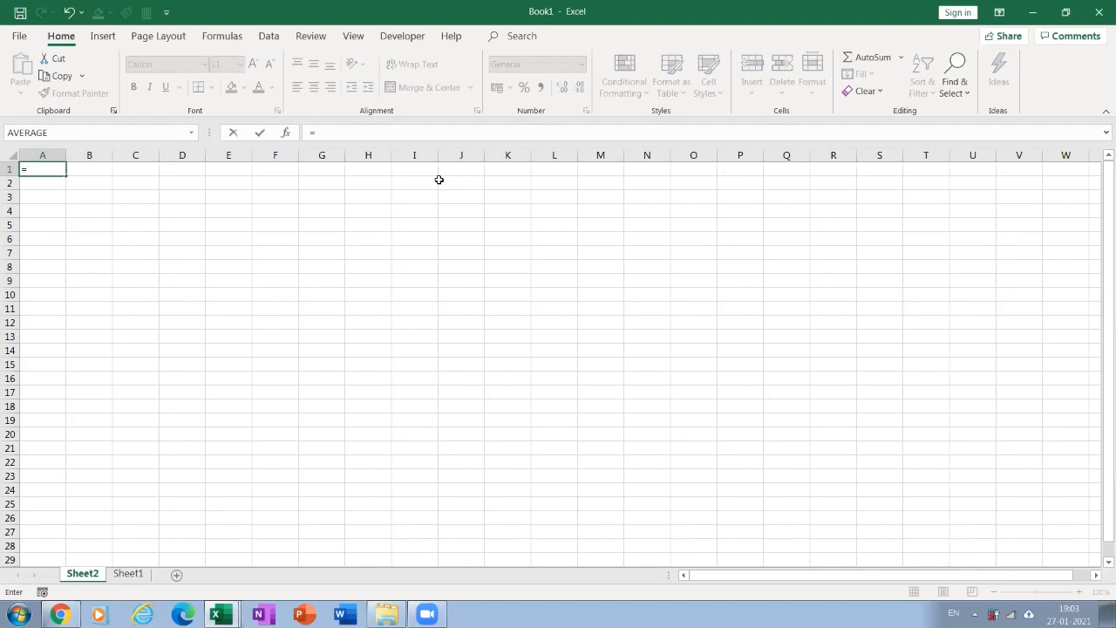
pyautogui.write('b2/b6')
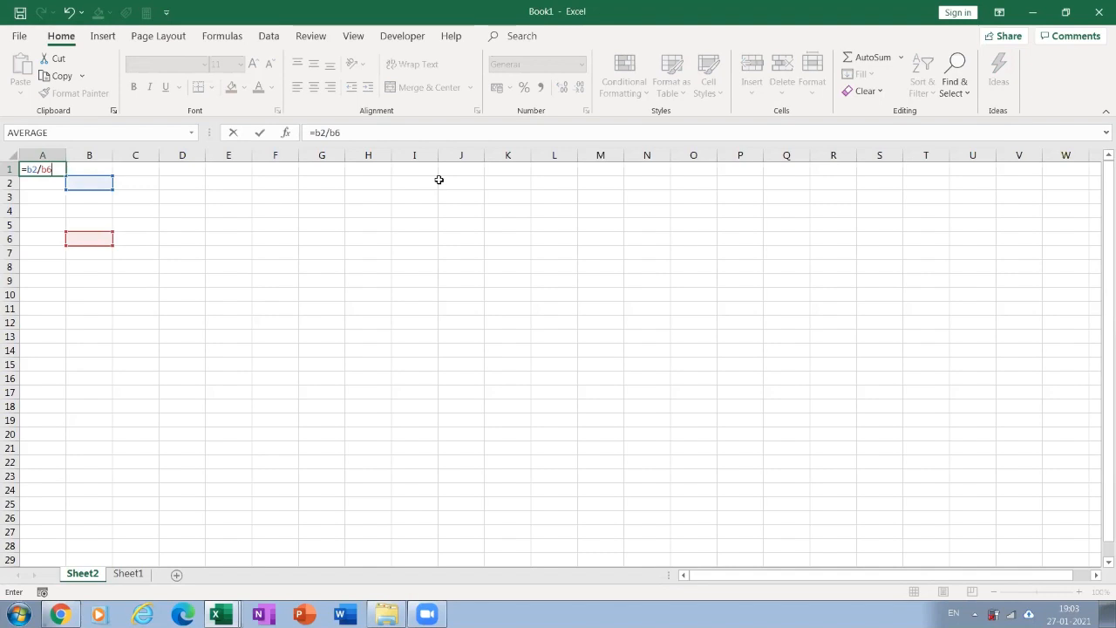
pyautogui.press('F4')
pyautogui.press('Escape')
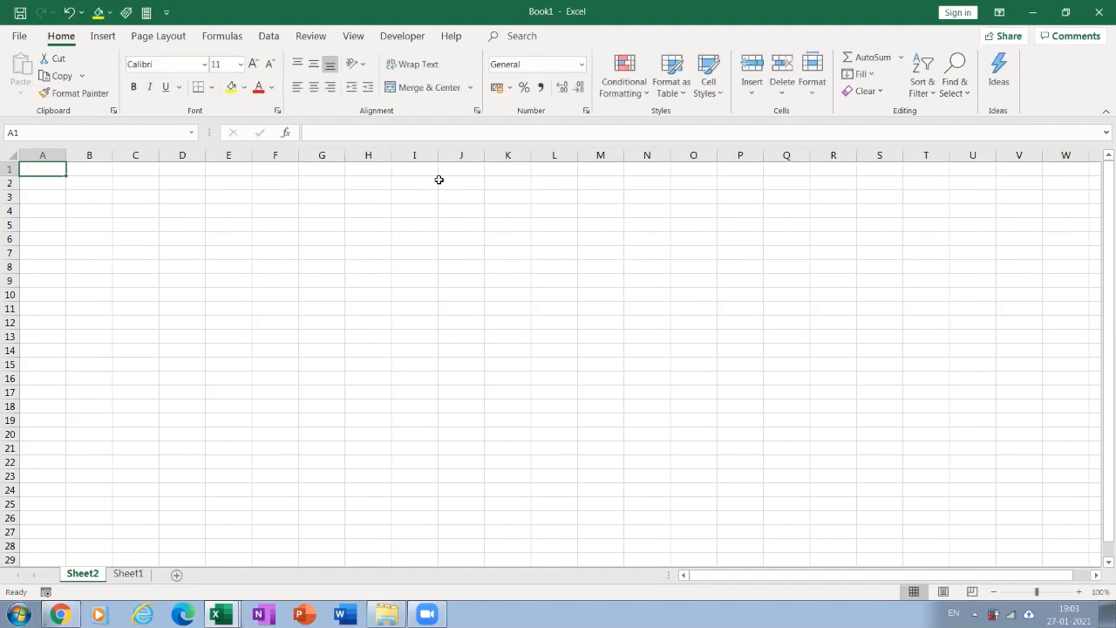
pyautogui.write('=')
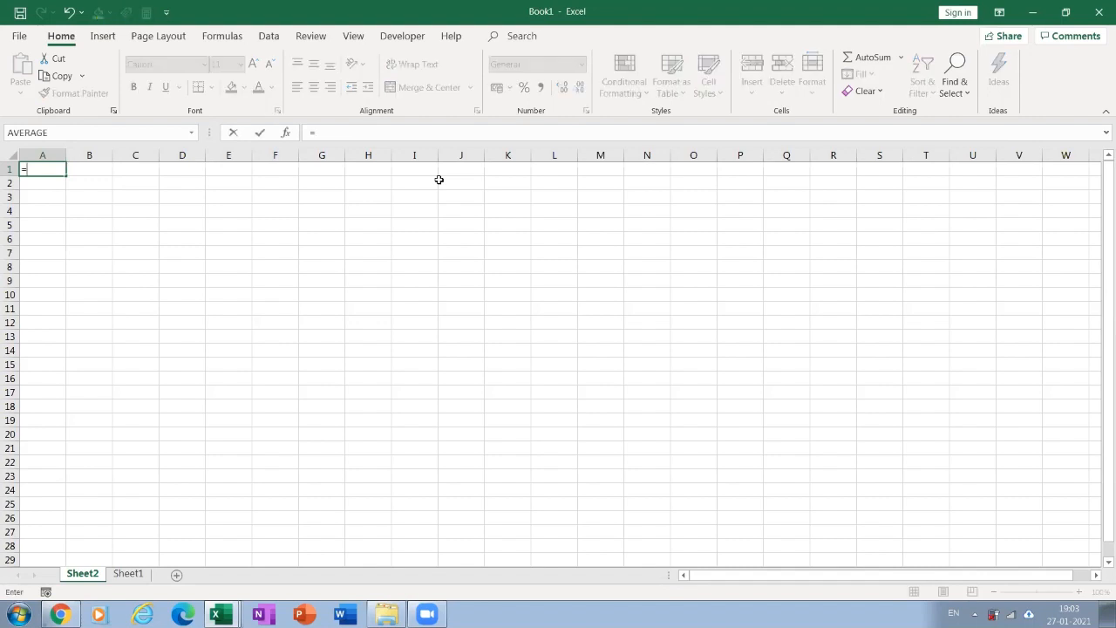
pyautogui.write('b2/')
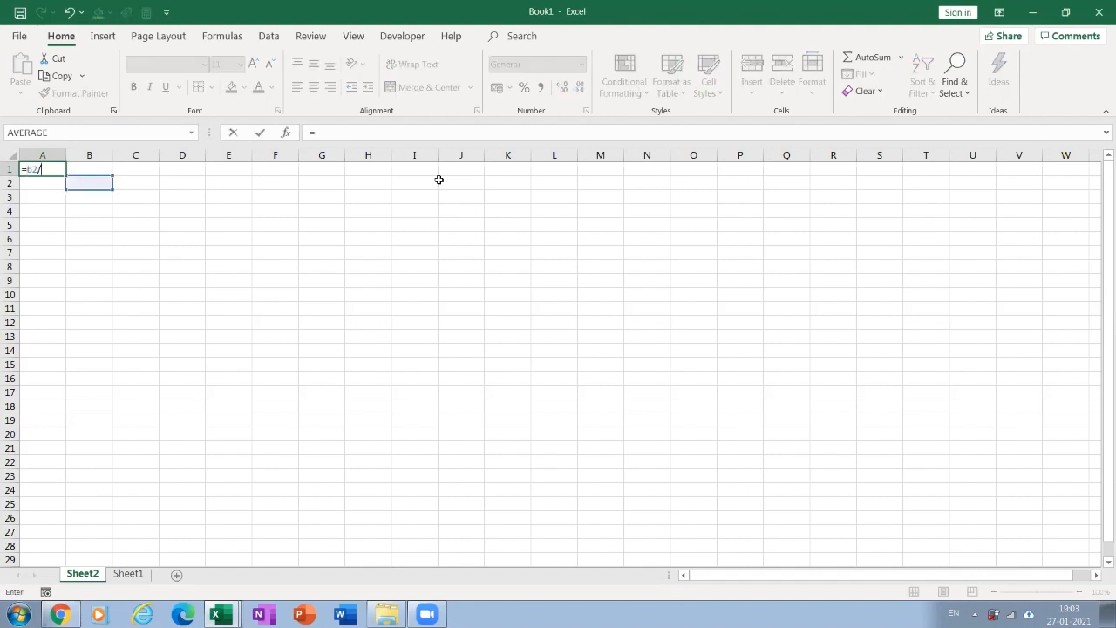
pyautogui.write('b6')
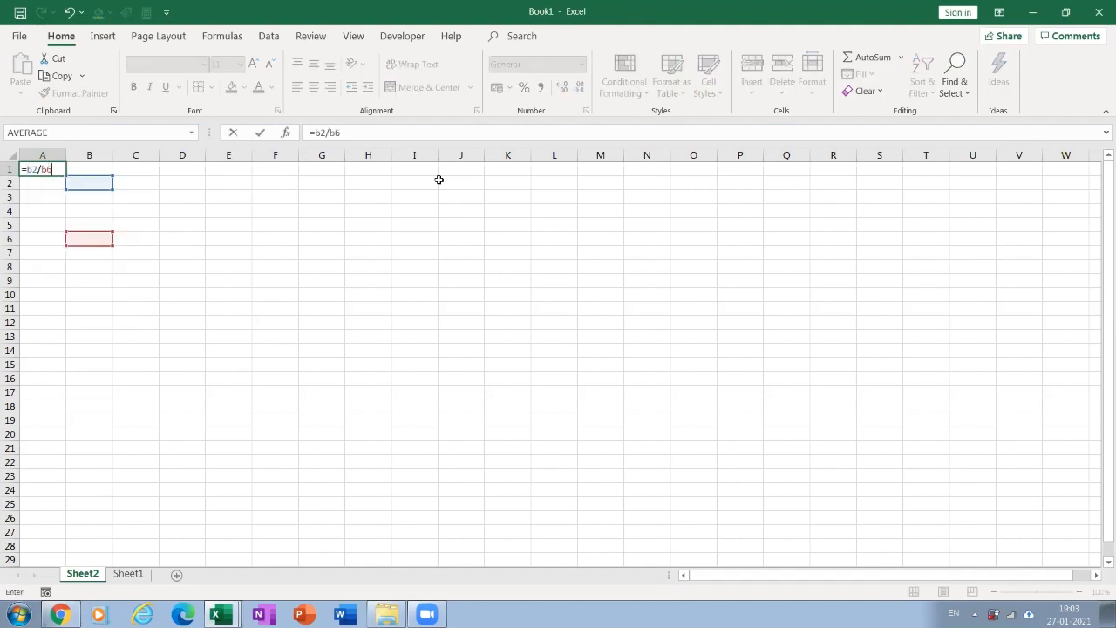
pyautogui.press('F4')
pyautogui.press('Escape')
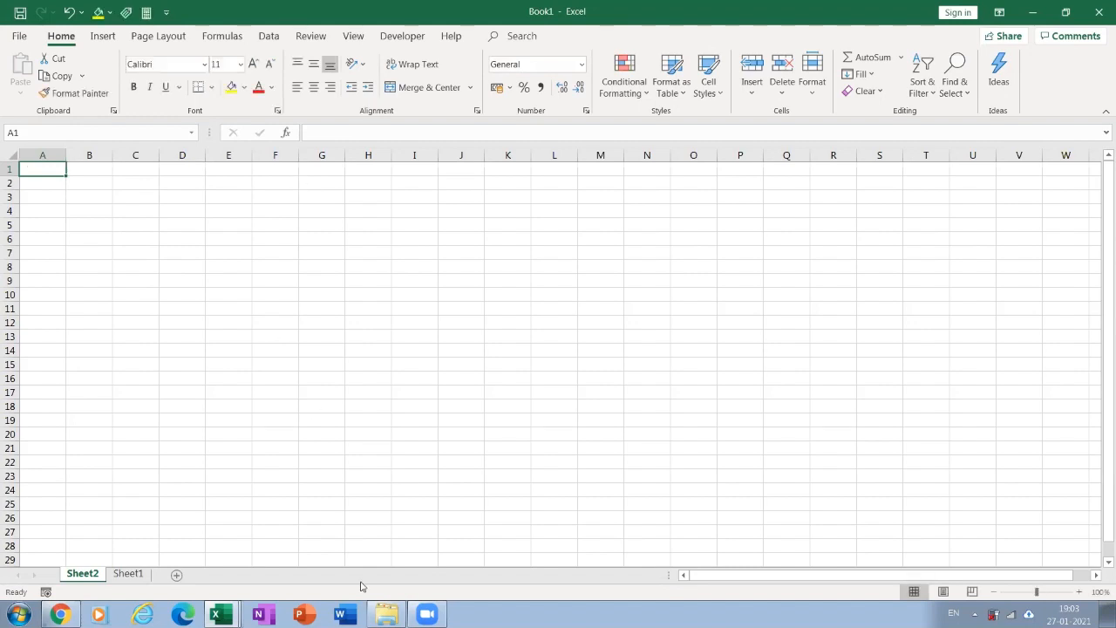
pyautogui.click(276, 337)
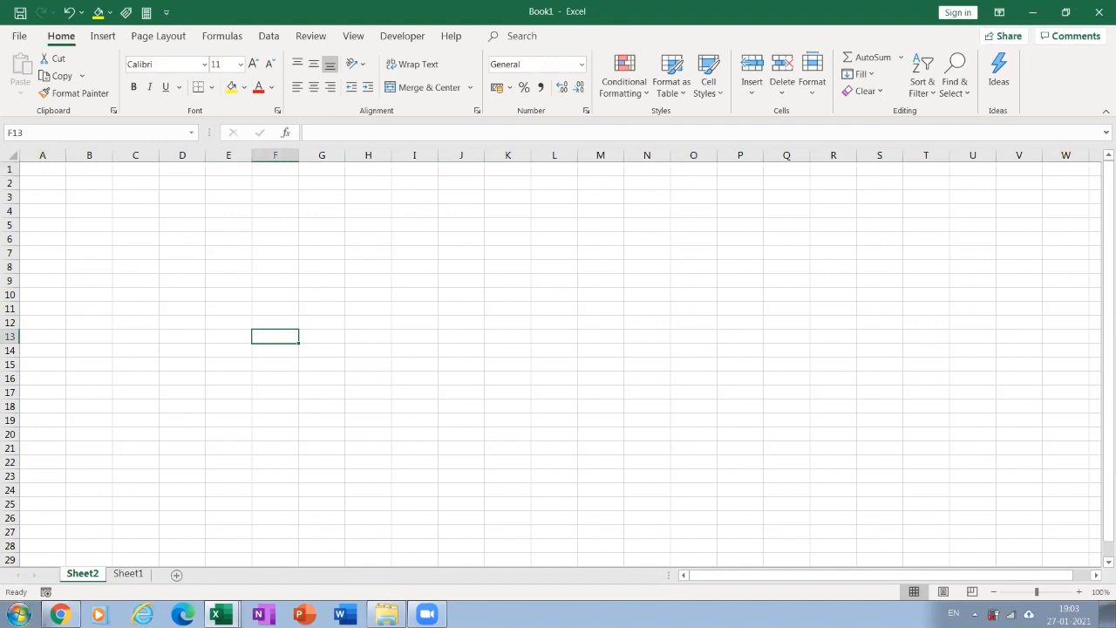
pyautogui.press('super')
pyautogui.press('super')
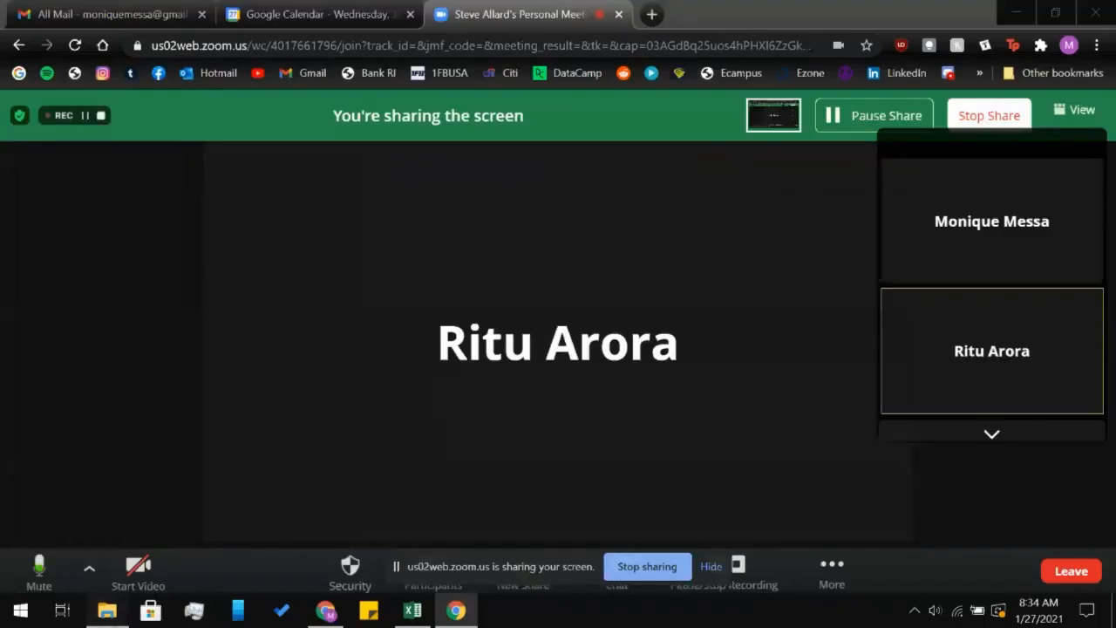
# - Switch to File Explorer, open the "Conditional formatting + if function" workbook from the Day 2 folder, enable editing and hide the screen-sharing notice
pyautogui.hotkey('alt', 'Tab')
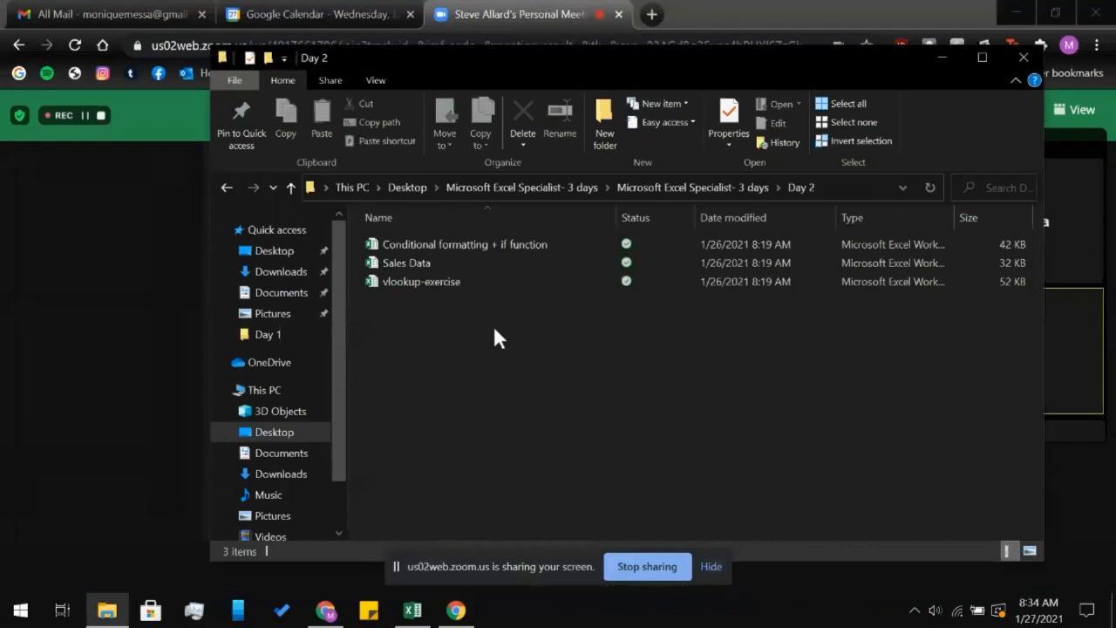
pyautogui.click(448, 245)
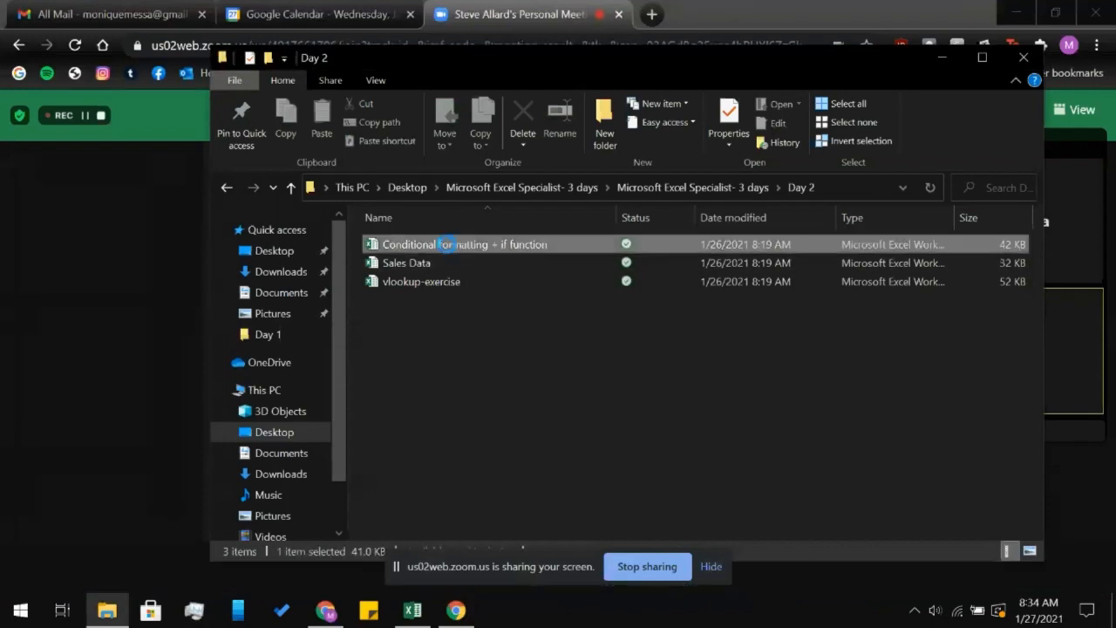
pyautogui.doubleClick(448, 245)
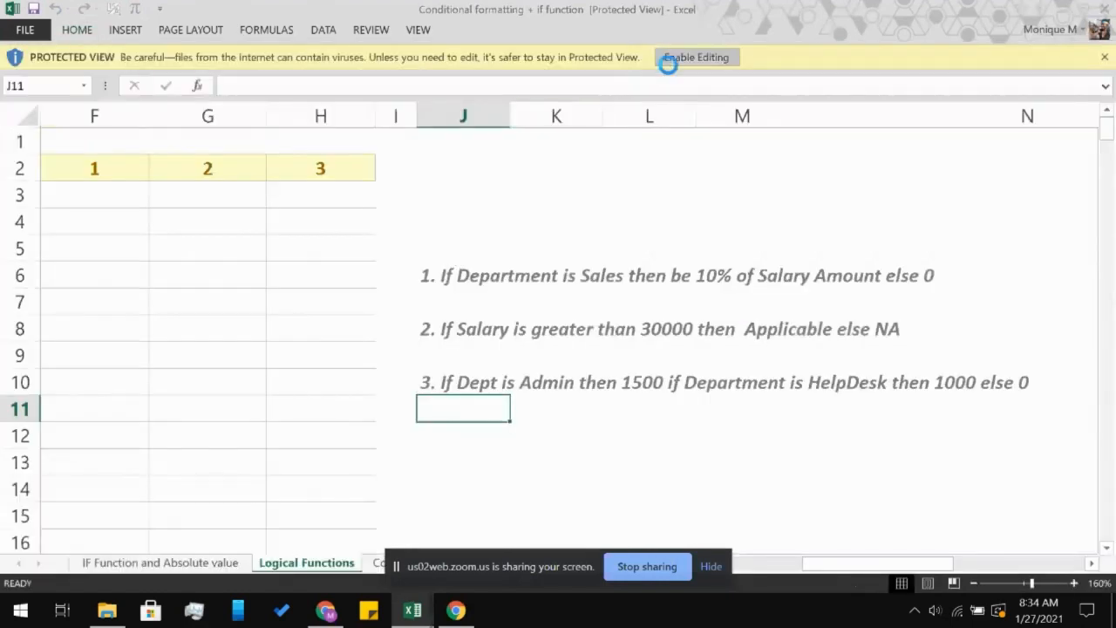
pyautogui.click(668, 59)
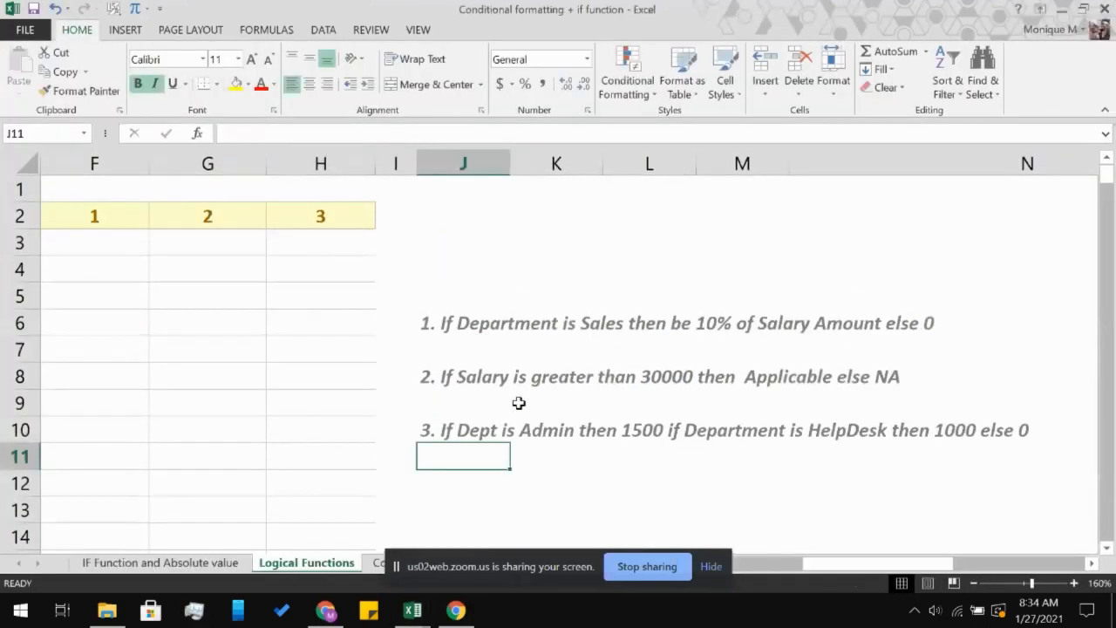
pyautogui.click(709, 566)
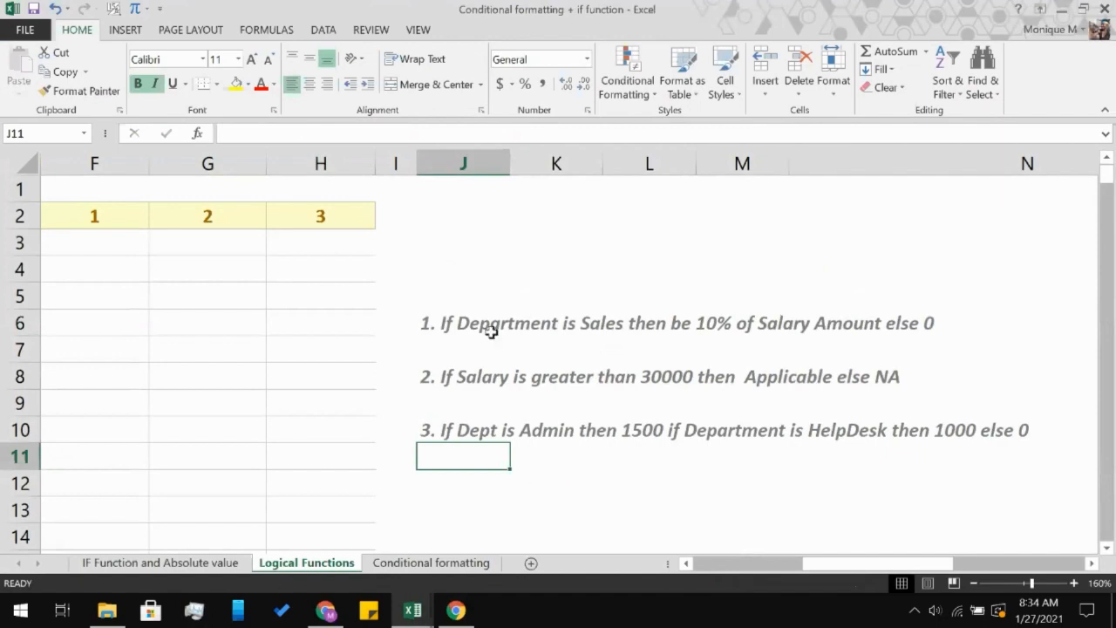
# - On the "IF Function and Absolute value" sheet, calculate the first employee's DA in I3 with the formula =H3*I1
pyautogui.hotkey('ctrl', 'pageup')
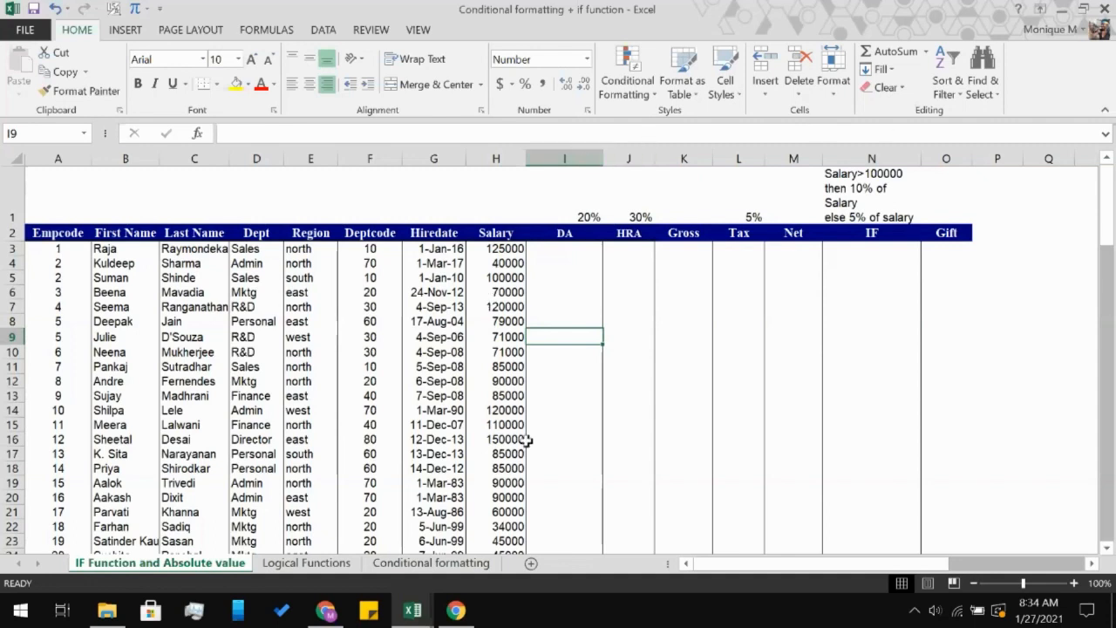
pyautogui.click(554, 247)
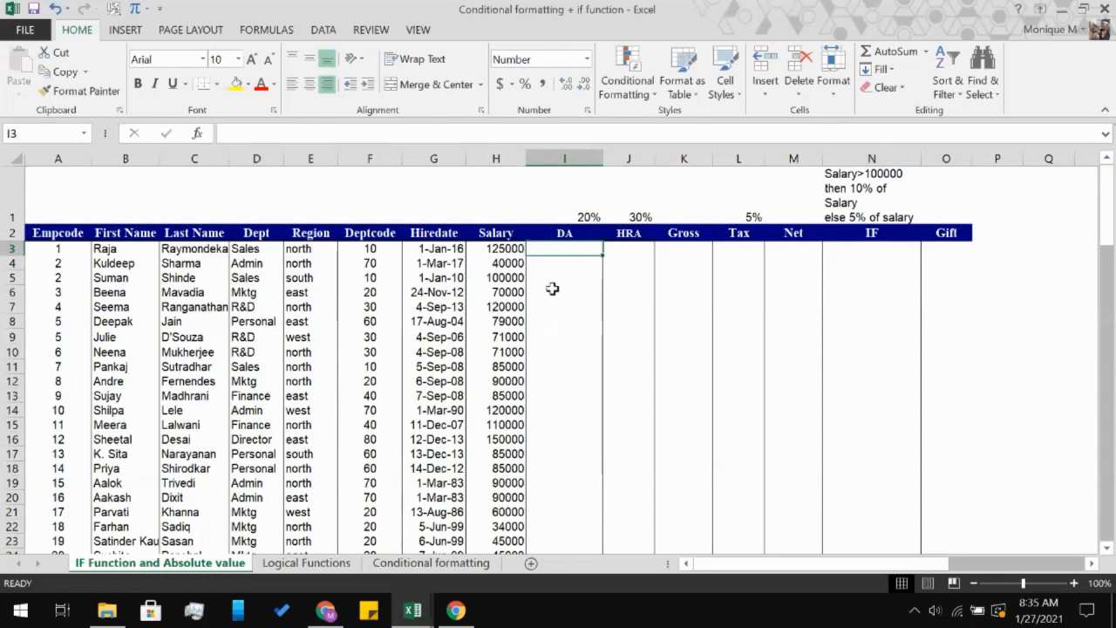
pyautogui.click(587, 132)
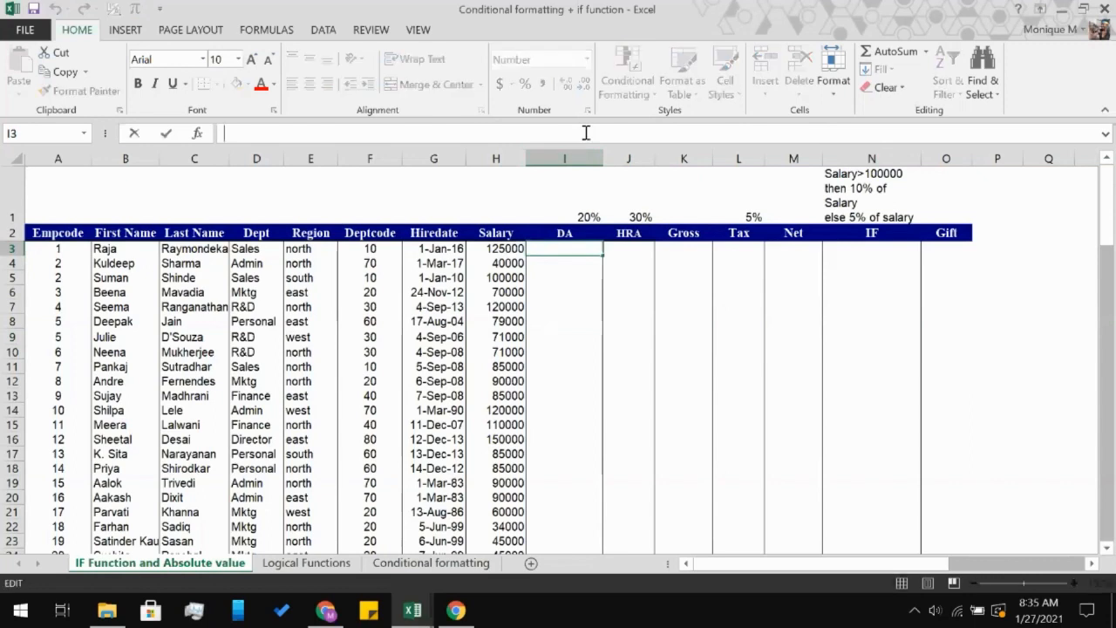
pyautogui.write('=')
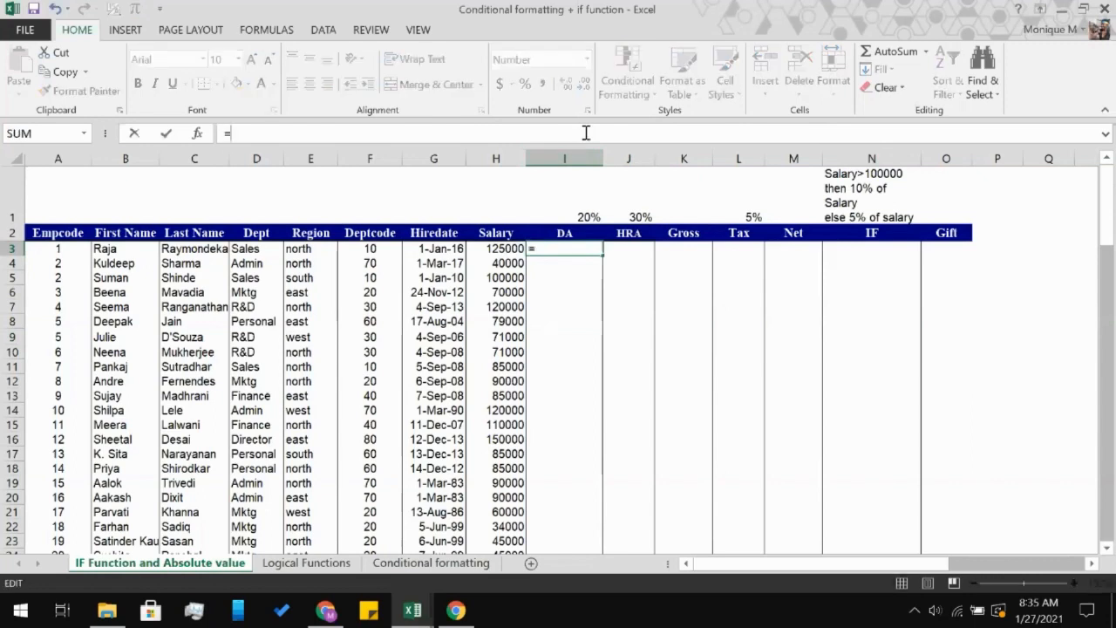
pyautogui.click(501, 249)
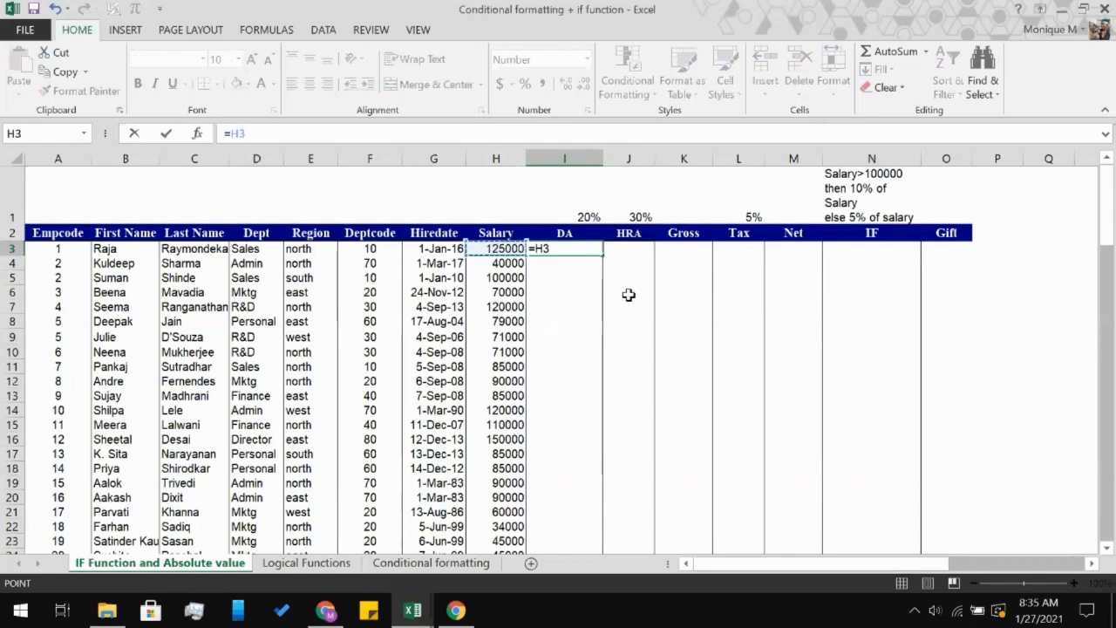
pyautogui.write('*')
pyautogui.click(588, 221)
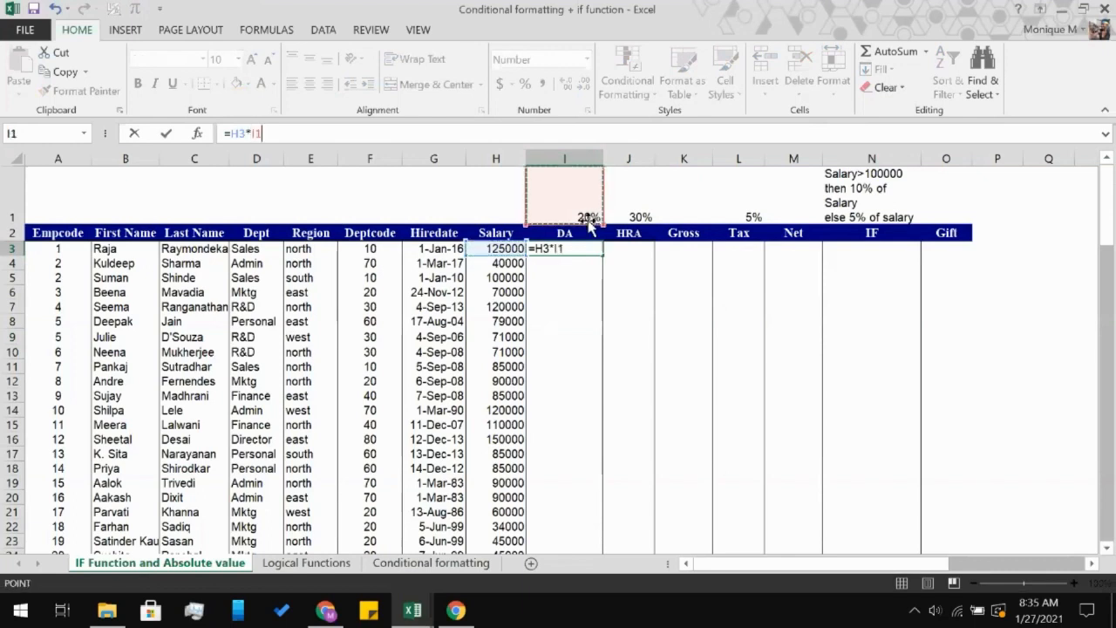
pyautogui.press('Return')
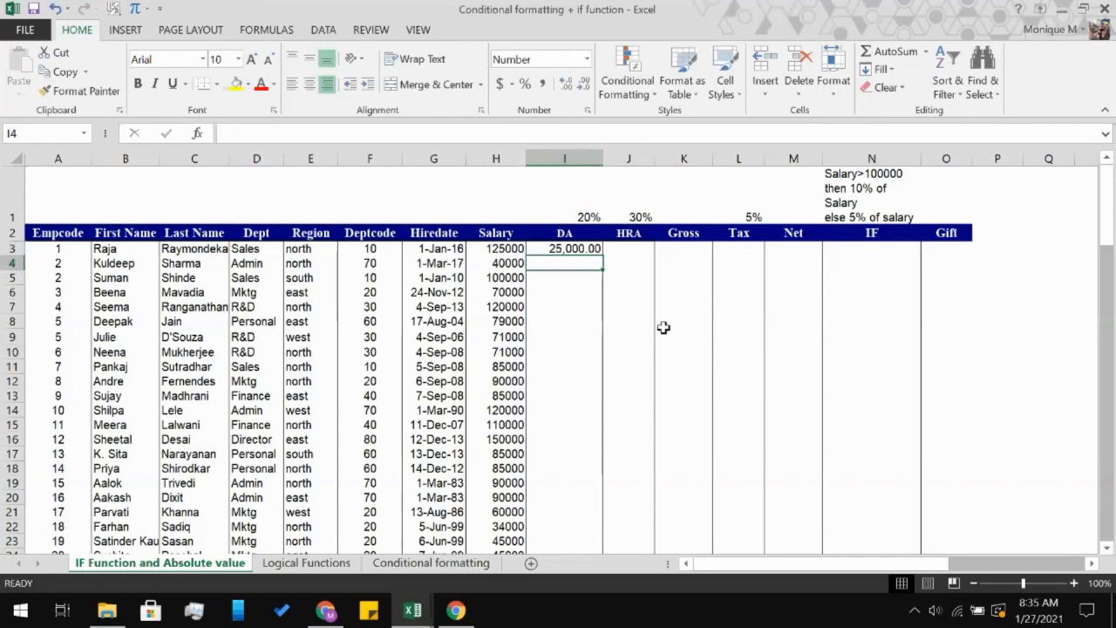
# - Fill the DA formula from I3 down through I102, the last employee row
pyautogui.click(591, 249)
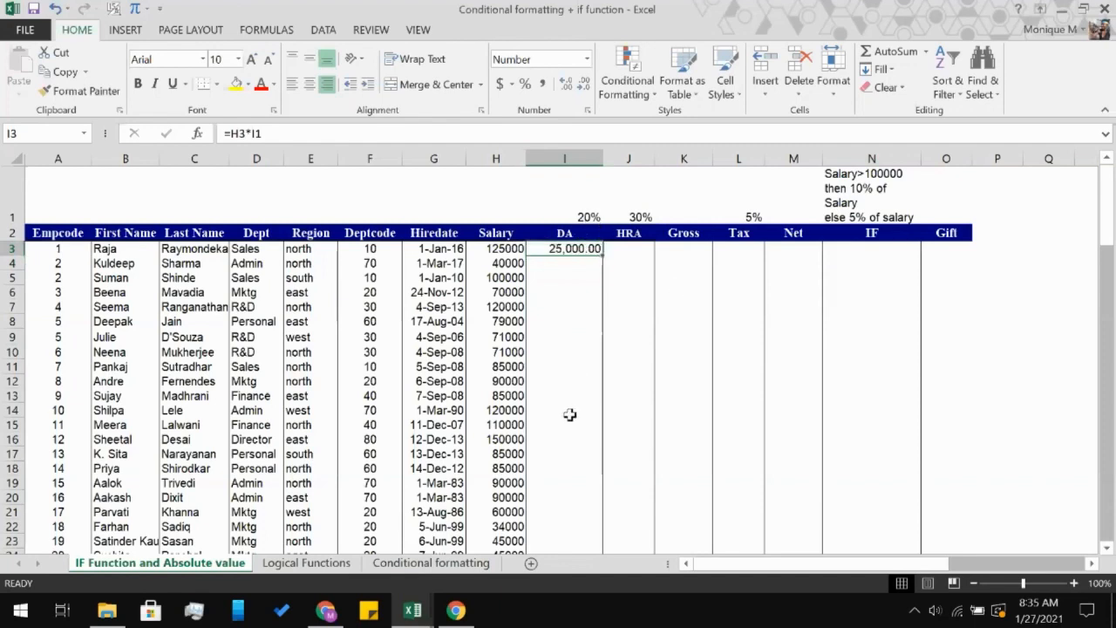
pyautogui.scroll(-6, 568, 419)
pyautogui.scroll(-11, 558, 441)
pyautogui.scroll(-19, 559, 441)
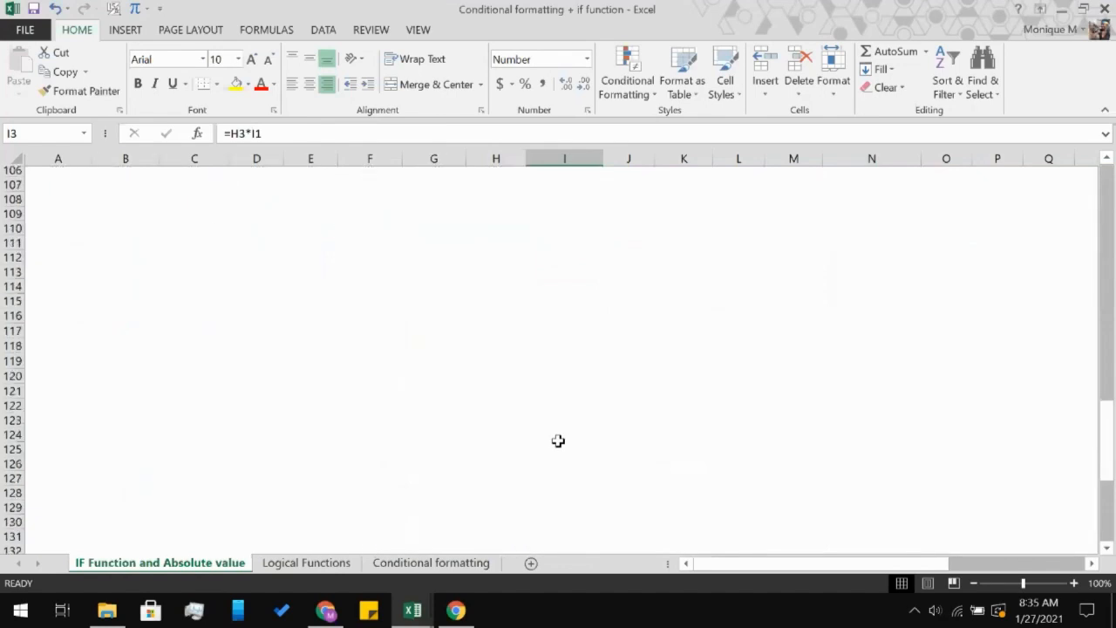
pyautogui.scroll(7, 558, 441)
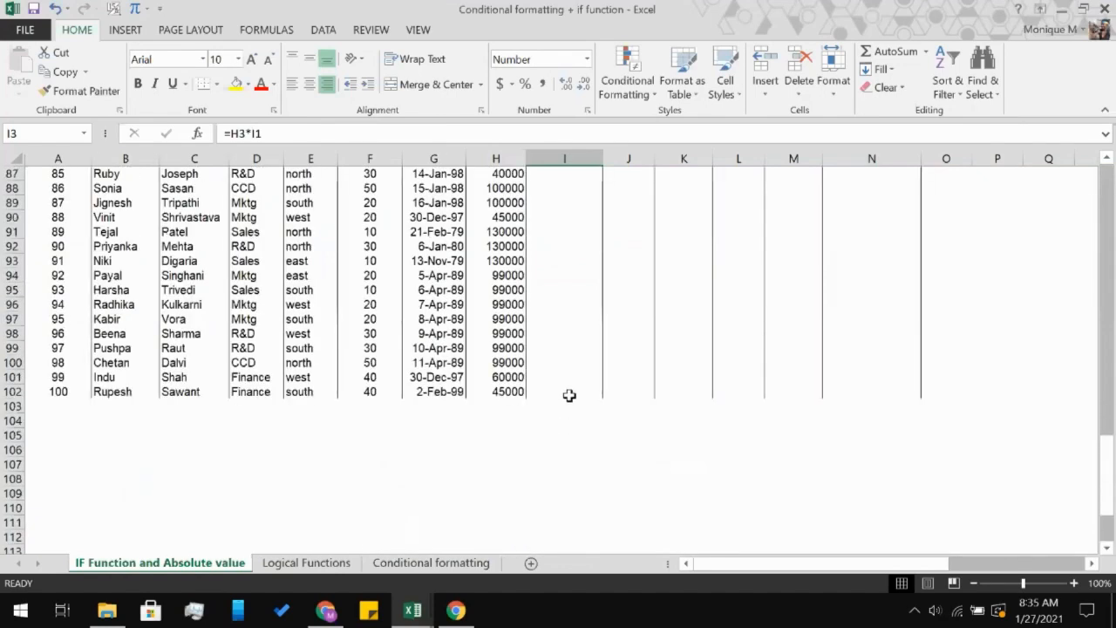
pyautogui.keyDown('shift'); pyautogui.click(569, 392); pyautogui.keyUp('shift')
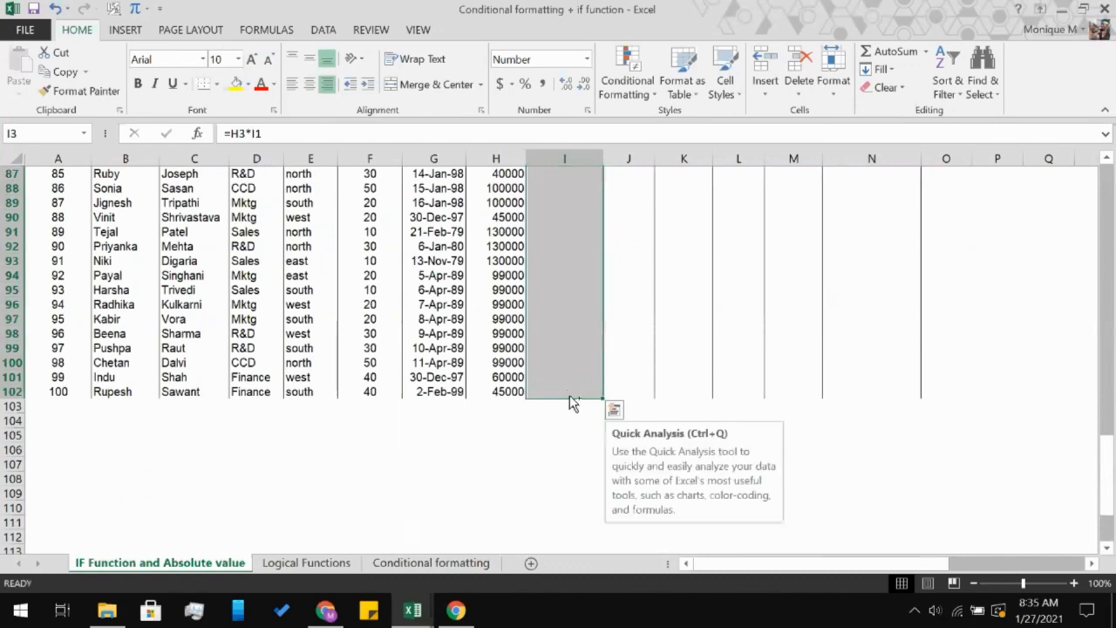
pyautogui.hotkey('ctrl', 'd')
# - Make the I1 percentage reference absolute in the first employee's DA formula, so that I3 contains =H3*$I$1
pyautogui.scroll(2, 661, 297)
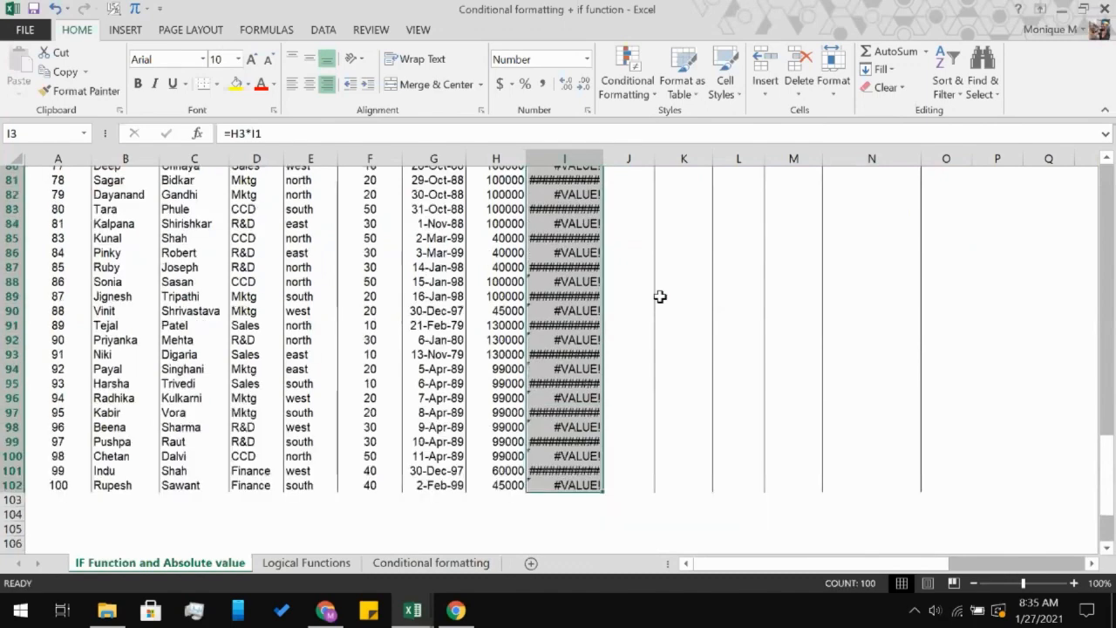
pyautogui.scroll(20, 661, 297)
pyautogui.click(564, 200)
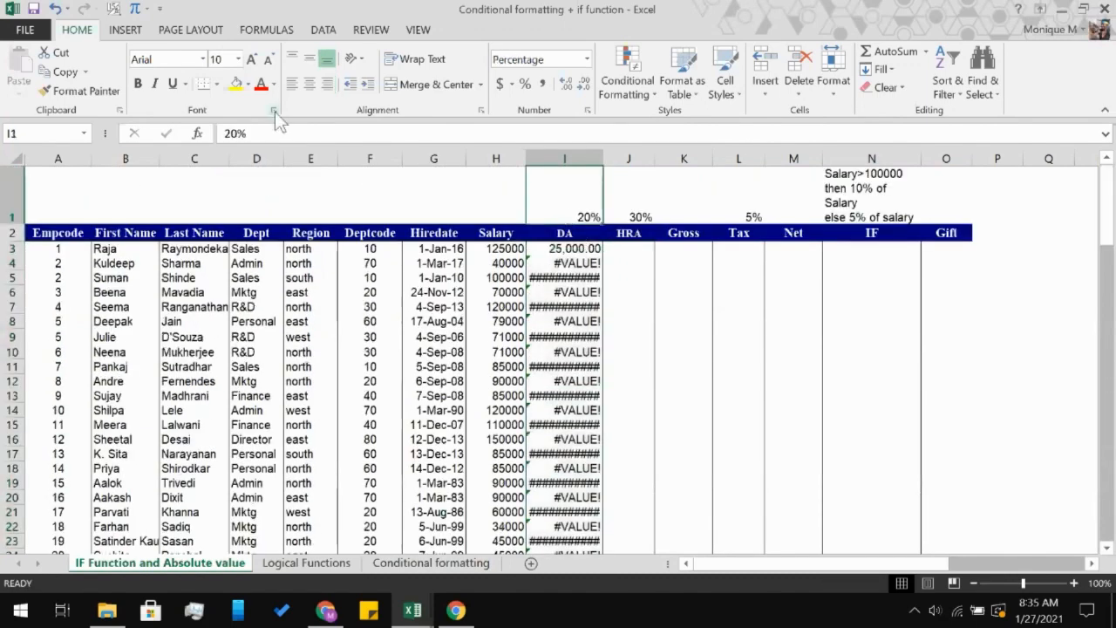
pyautogui.click(556, 249)
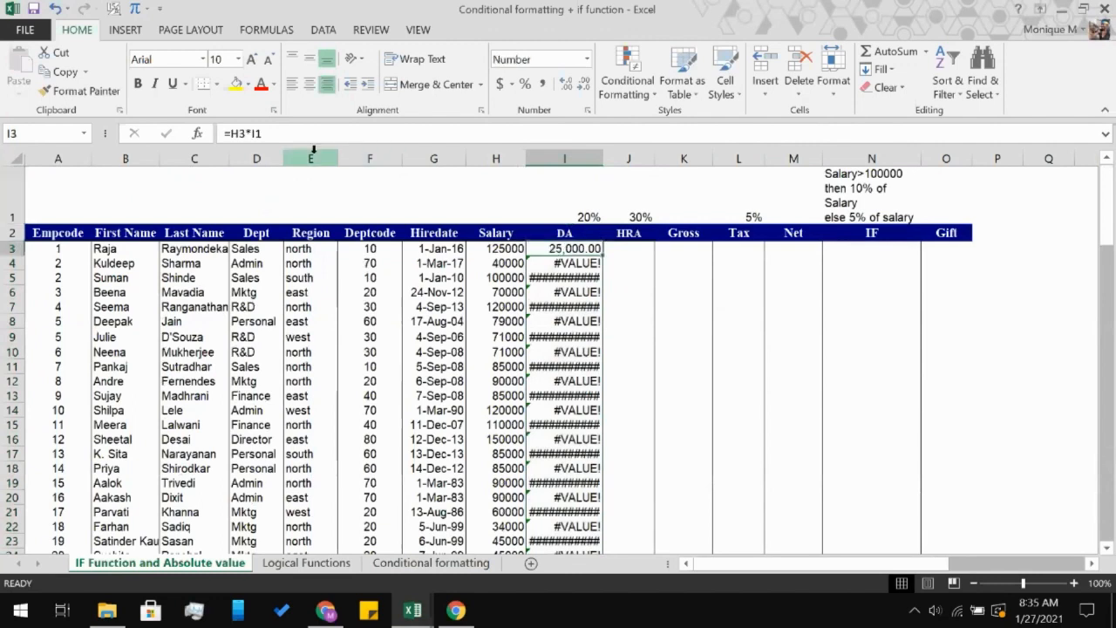
pyautogui.click(249, 132)
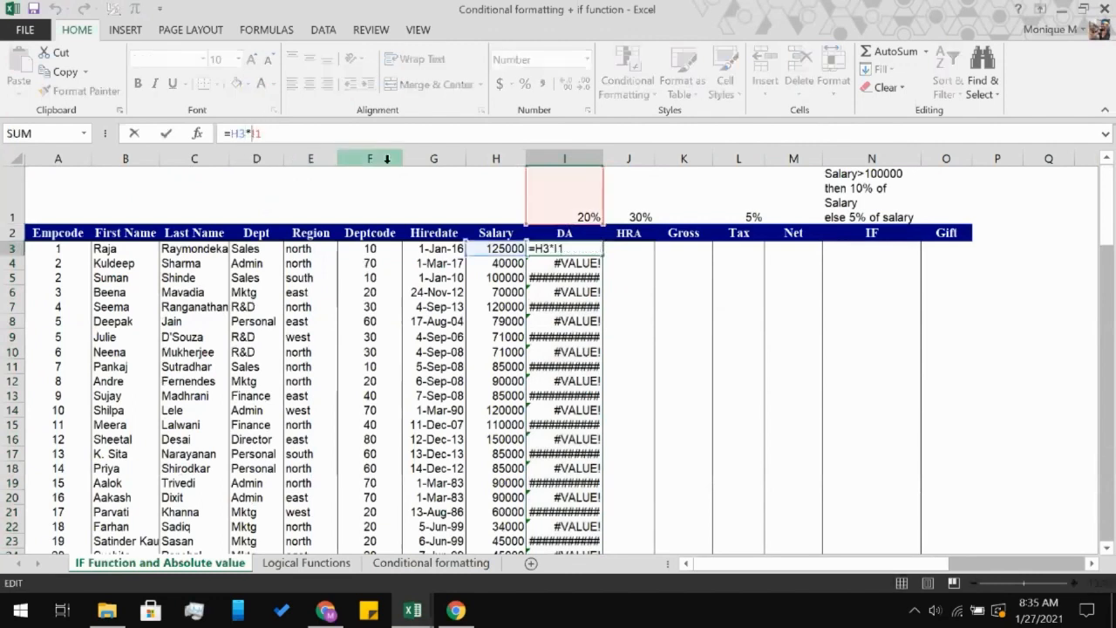
pyautogui.press('F4')
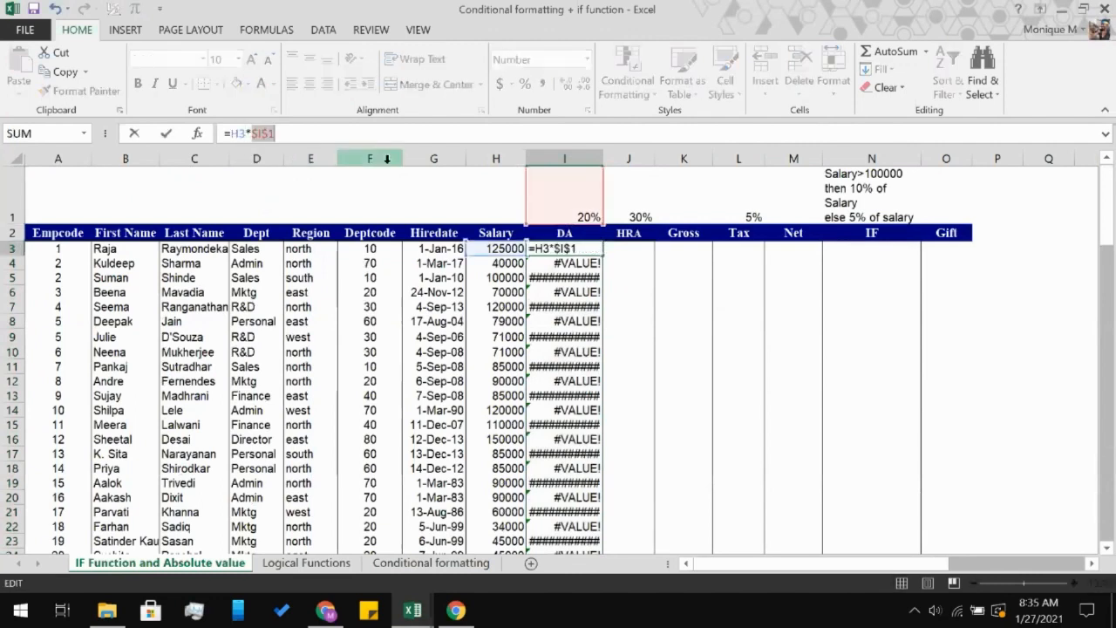
pyautogui.press('Return')
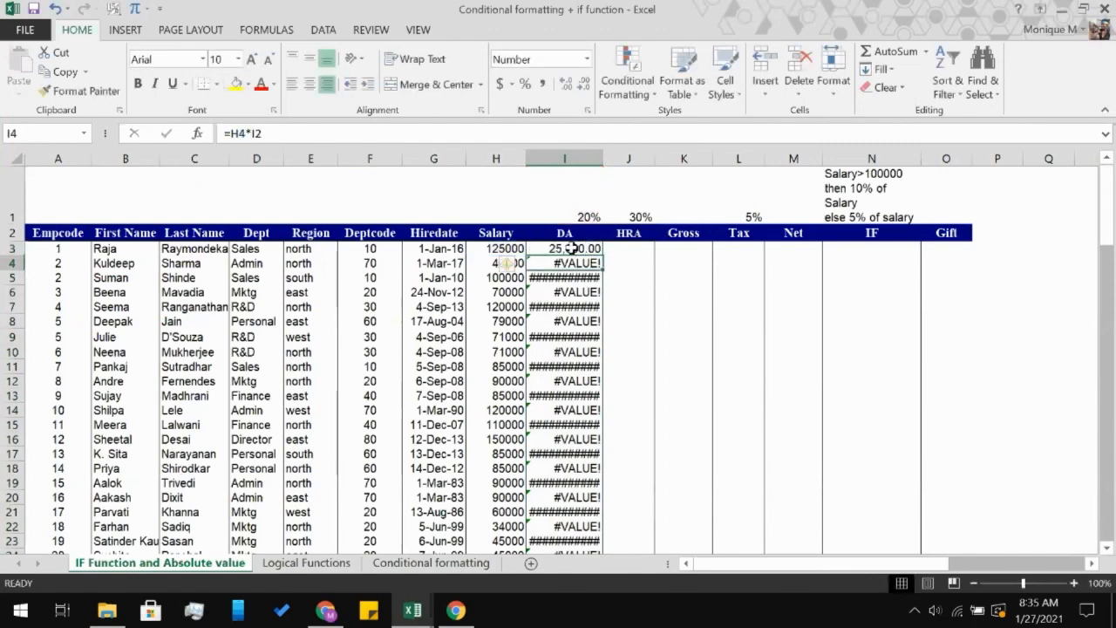
# - Fill the DA formula with the absolute reference from I3 down through I102
pyautogui.press('Up')
pyautogui.moveTo(564, 249)
pyautogui.mouseDown()
pyautogui.moveTo(575, 550)
pyautogui.moveTo(580, 392)
pyautogui.moveTo(573, 418)
pyautogui.mouseUp()
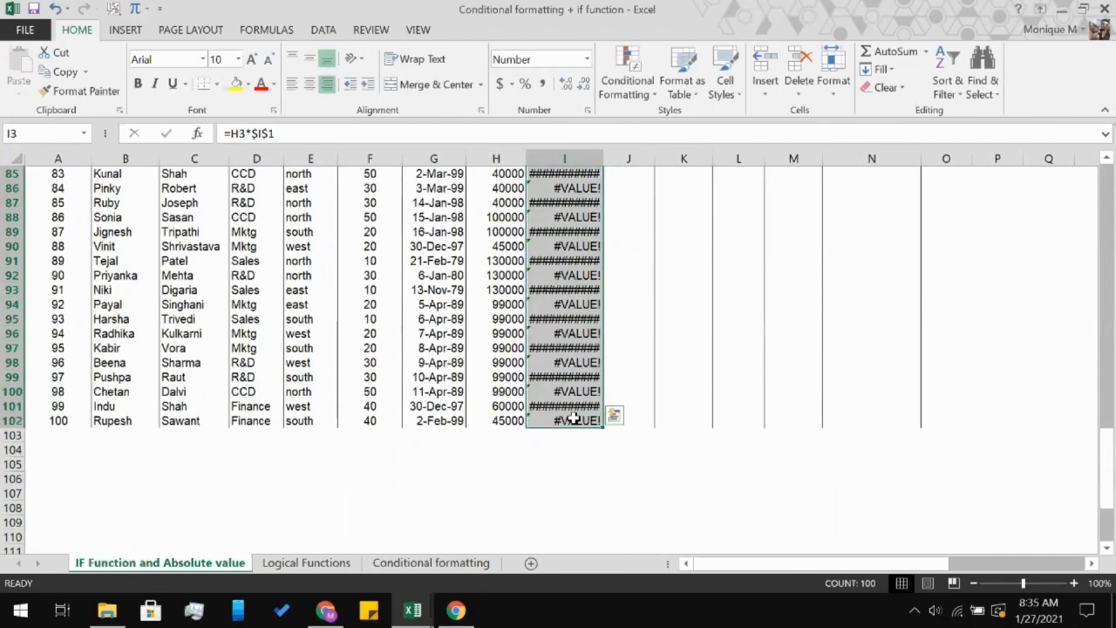
pyautogui.hotkey('ctrl', 'd')
pyautogui.click(799, 322)
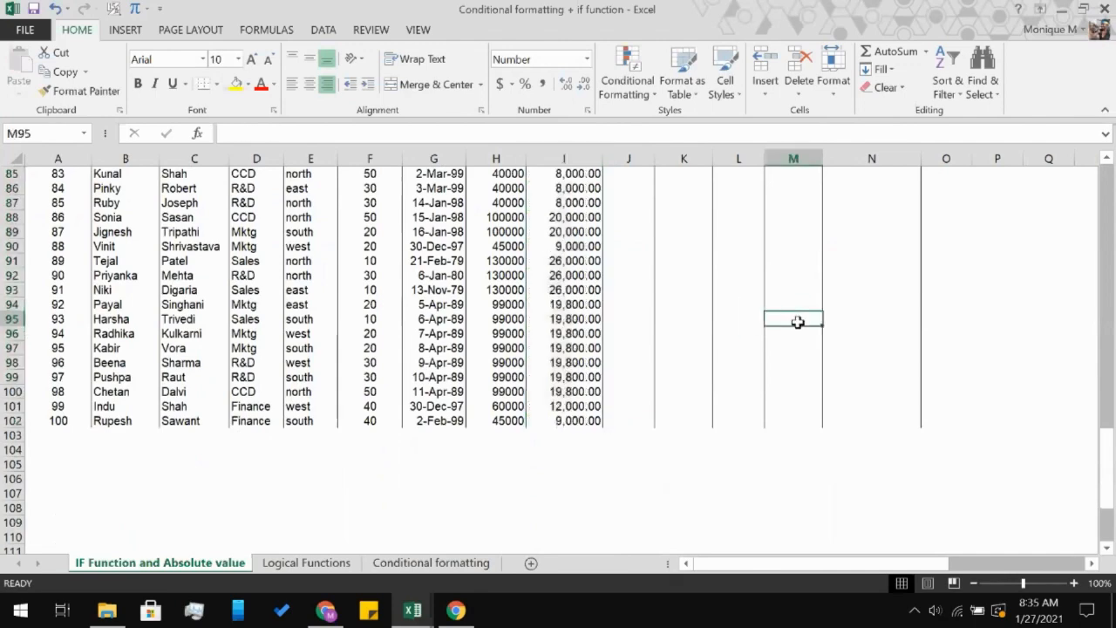
# - Calculate the first employee's HRA in J3 with the formula =H3*$J$1, keeping the percentage reference absolute
pyautogui.scroll(20, 798, 322)
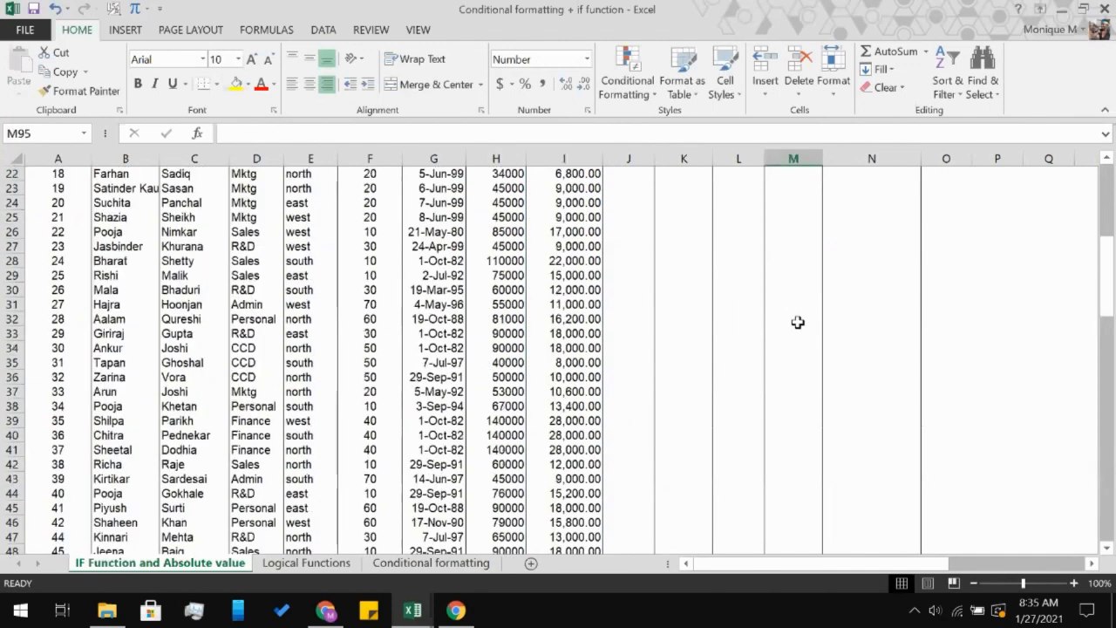
pyautogui.scroll(3, 798, 321)
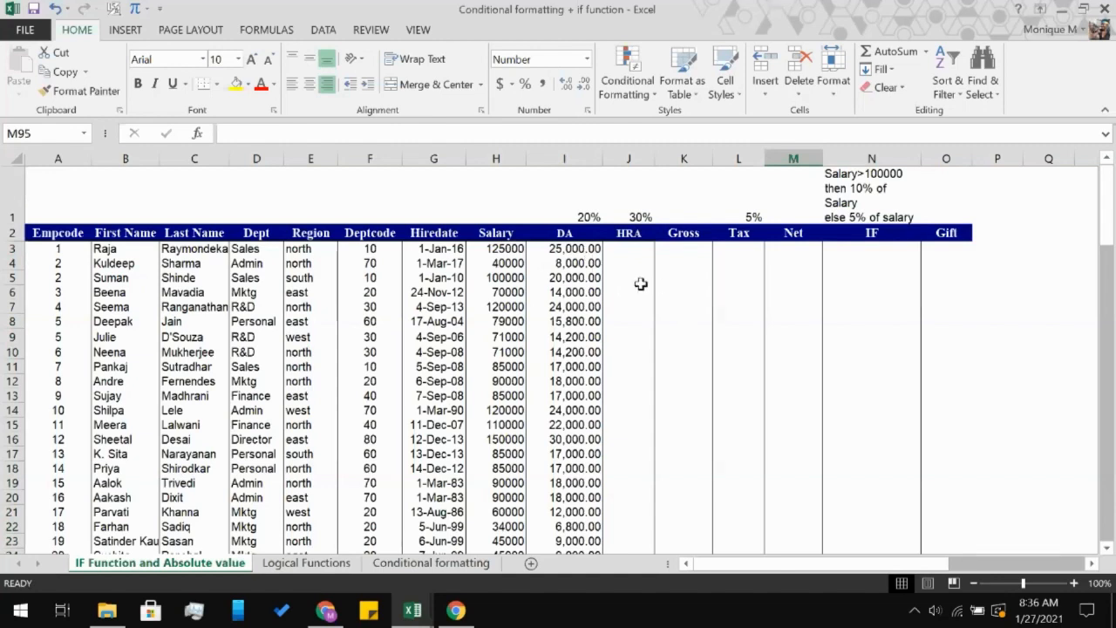
pyautogui.click(633, 249)
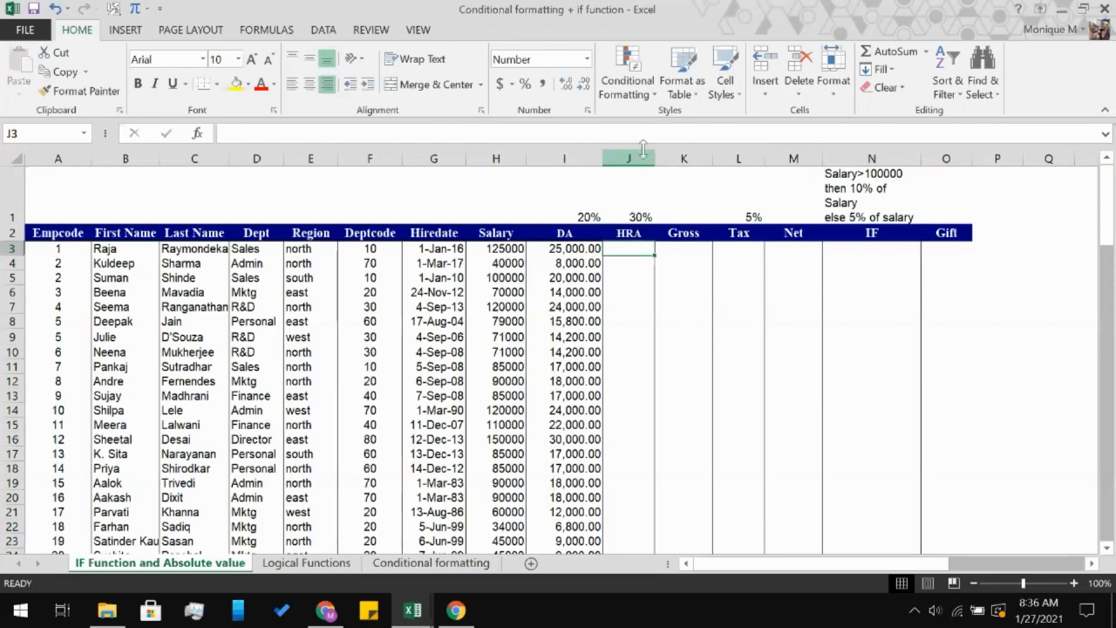
pyautogui.write('=')
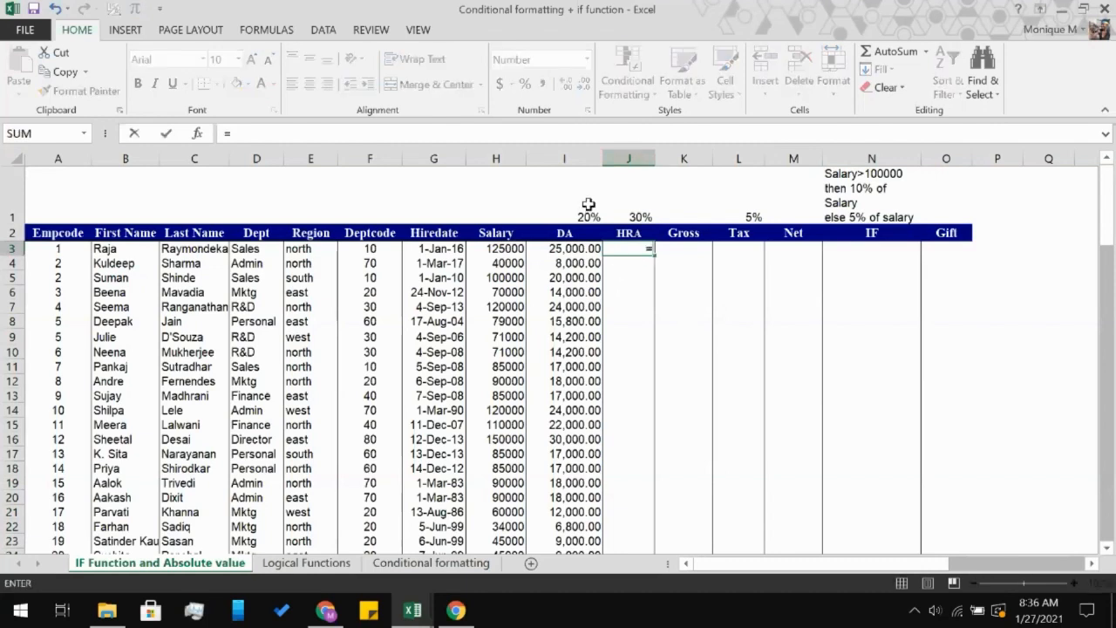
pyautogui.click(499, 248)
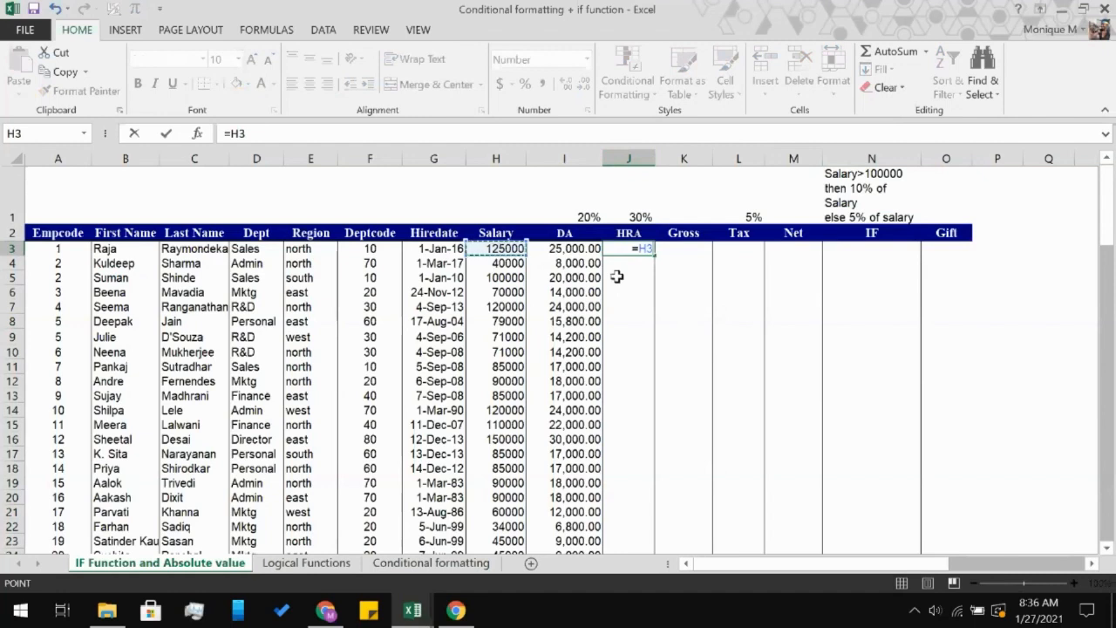
pyautogui.write('*')
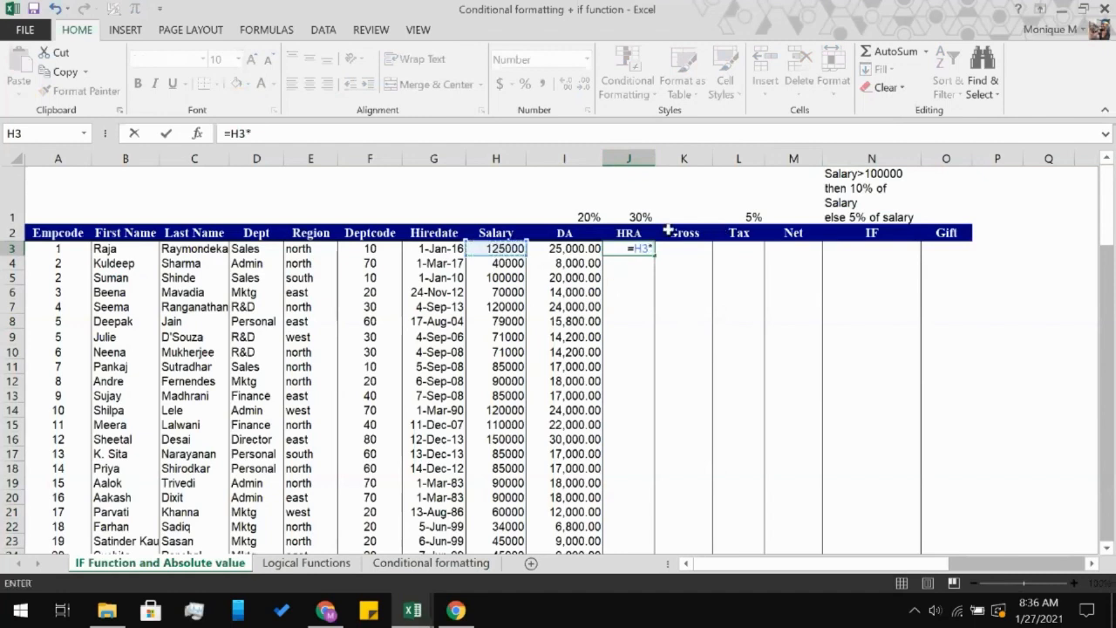
pyautogui.click(638, 215)
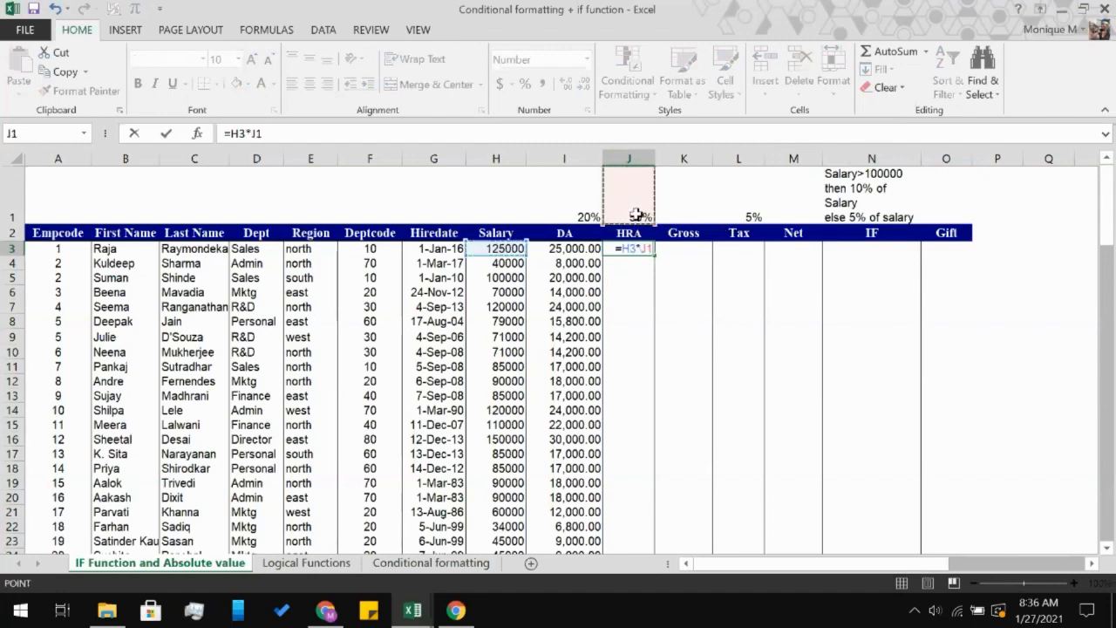
pyautogui.press('F4')
pyautogui.press('Return')
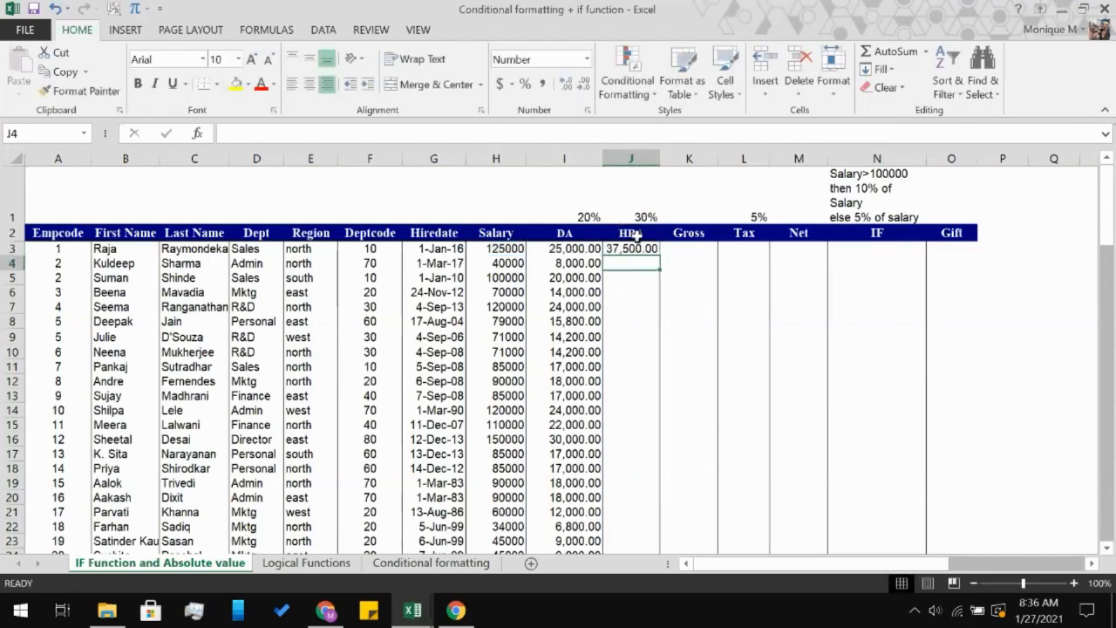
# - Fill the HRA formula from J3 down through J102, the last employee row
pyautogui.click(633, 249)
pyautogui.scroll(-10, 634, 250)
pyautogui.scroll(-20, 634, 250)
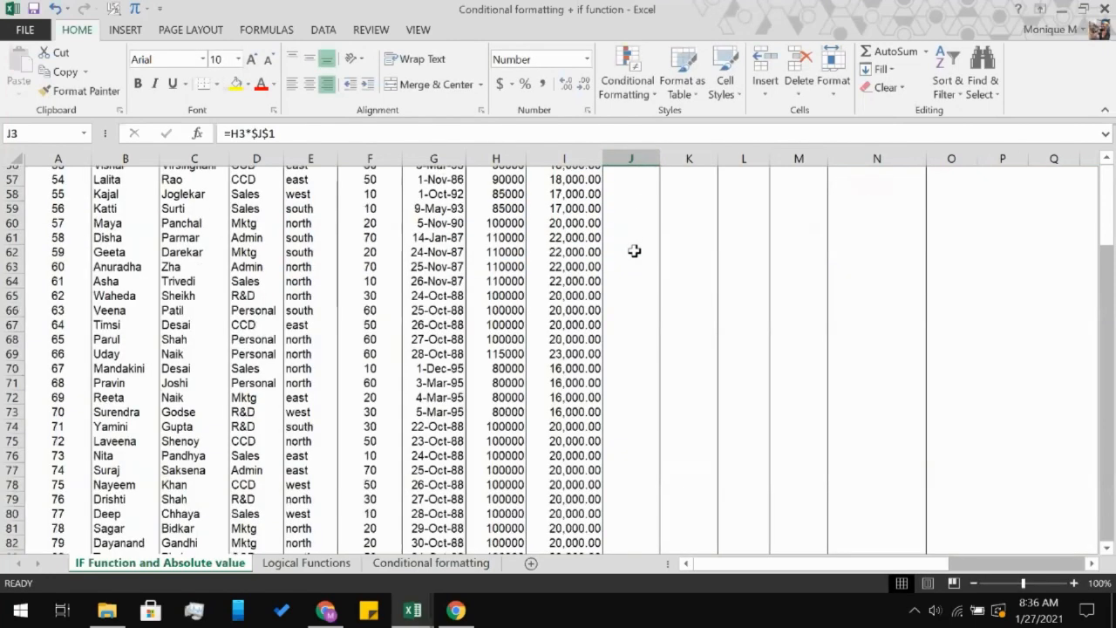
pyautogui.scroll(4, 634, 251)
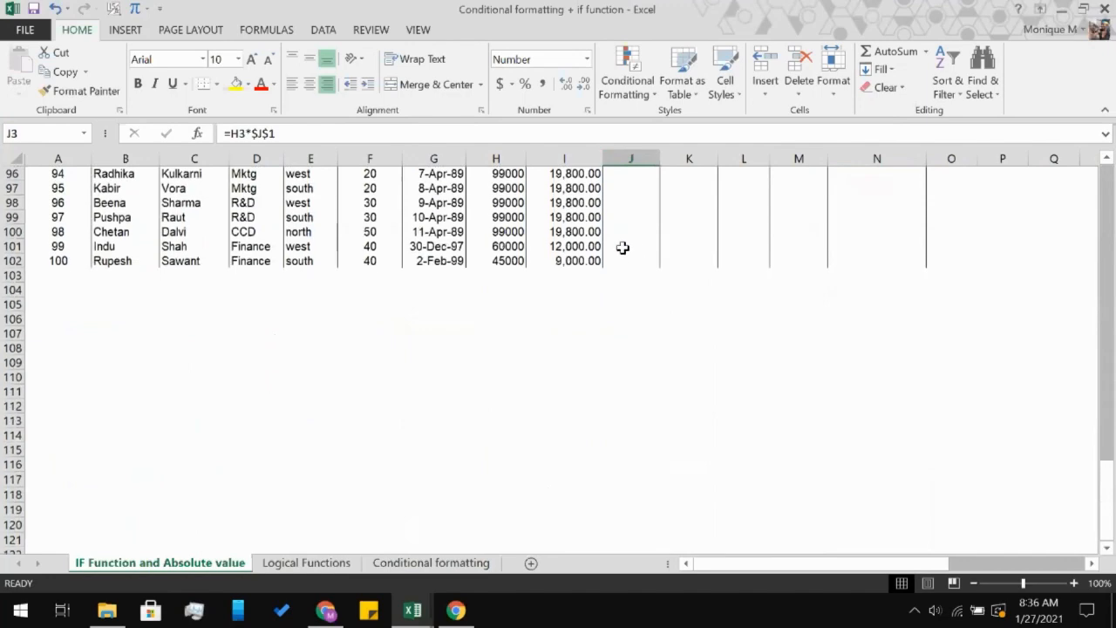
pyautogui.keyDown('shift'); pyautogui.click(614, 260); pyautogui.keyUp('shift')
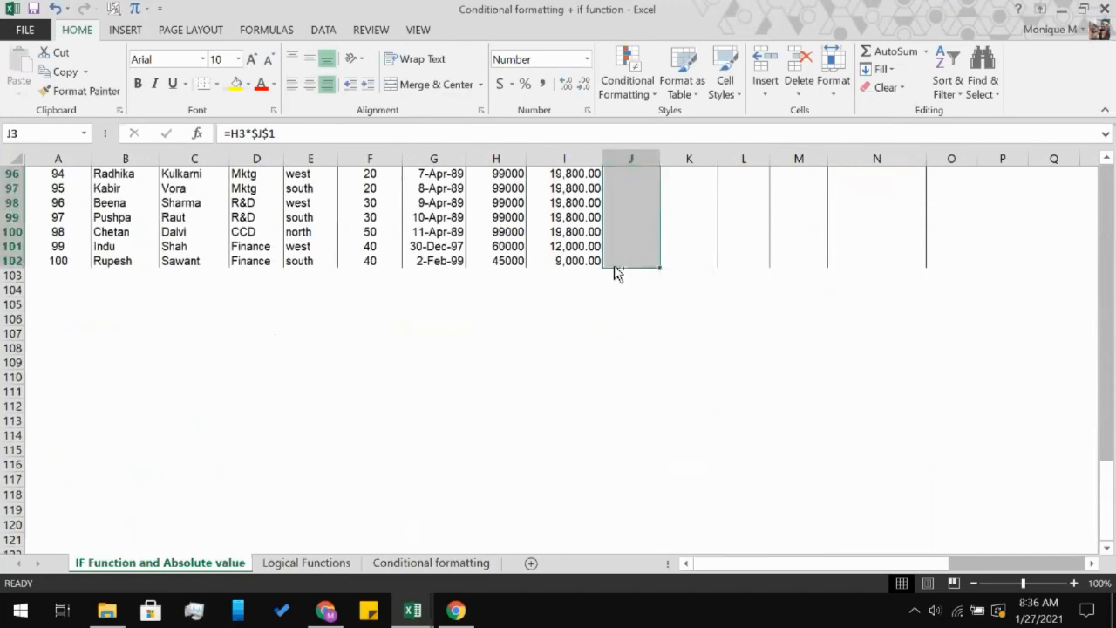
pyautogui.hotkey('ctrl', 'd')
# - Calculate the first employee's Gross in K3 by AutoSumming salary, DA and HRA with =SUM(H3:J3)
pyautogui.scroll(20, 781, 254)
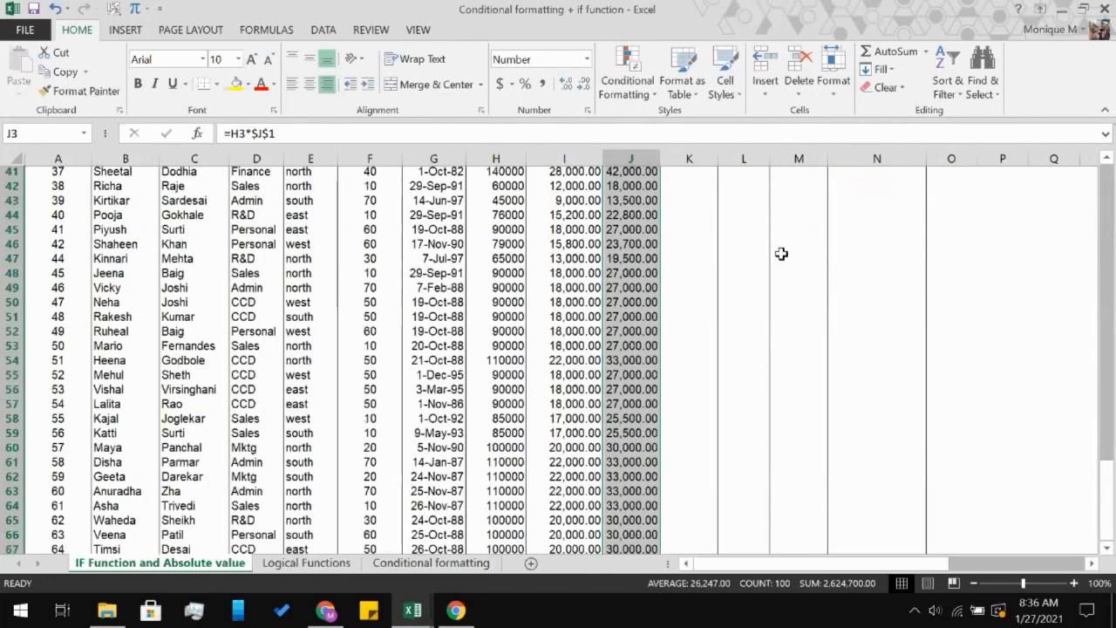
pyautogui.click(669, 247)
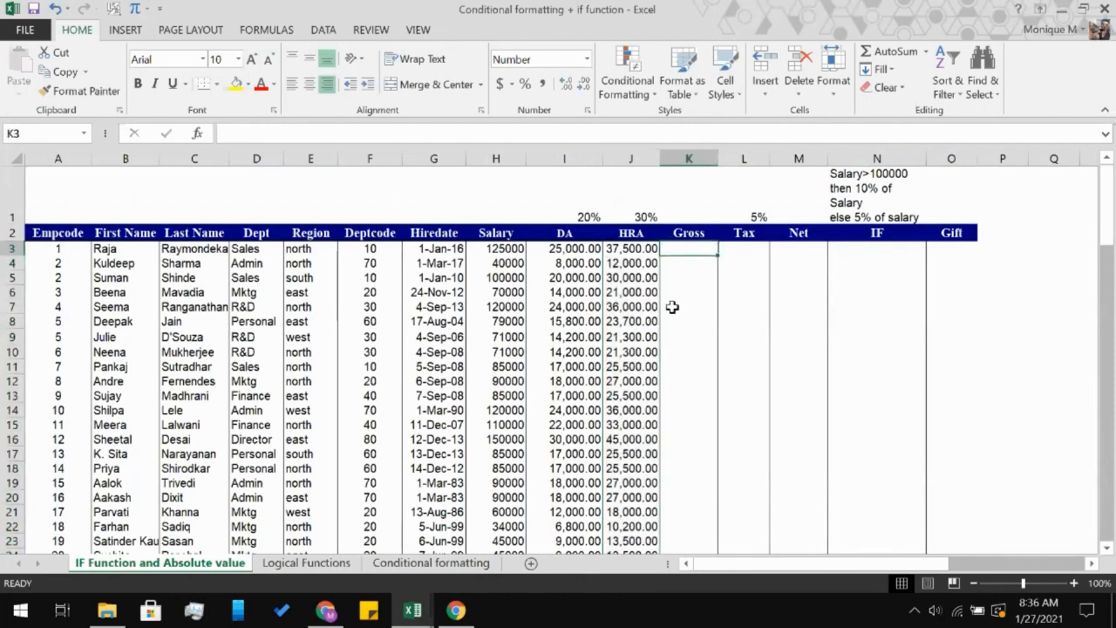
pyautogui.click(506, 249)
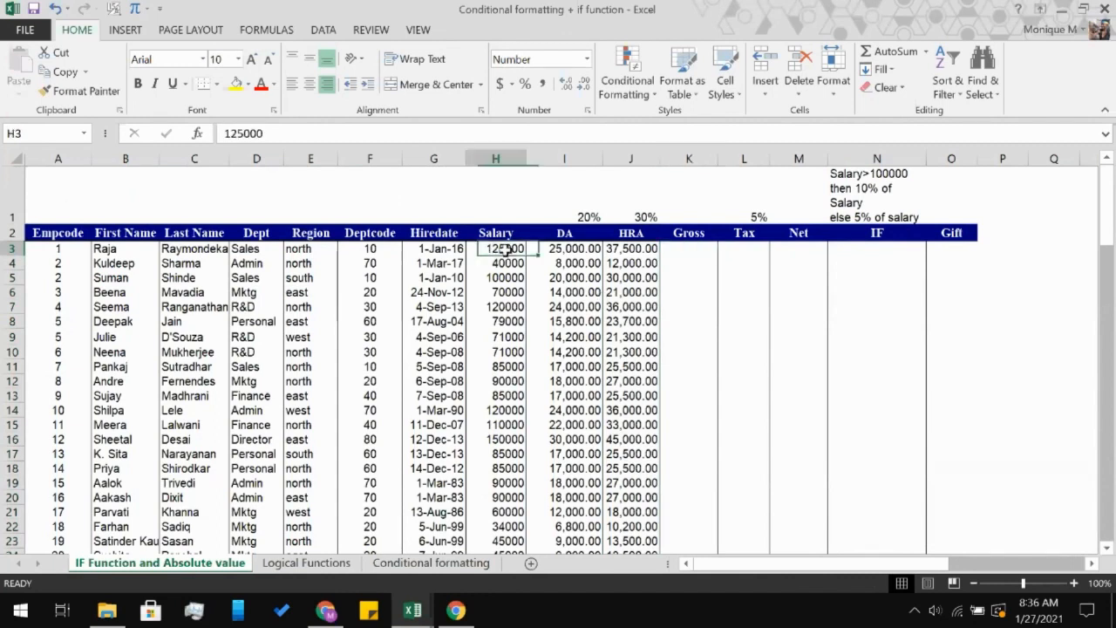
pyautogui.keyDown('shift'); pyautogui.click(635, 250); pyautogui.keyUp('shift')
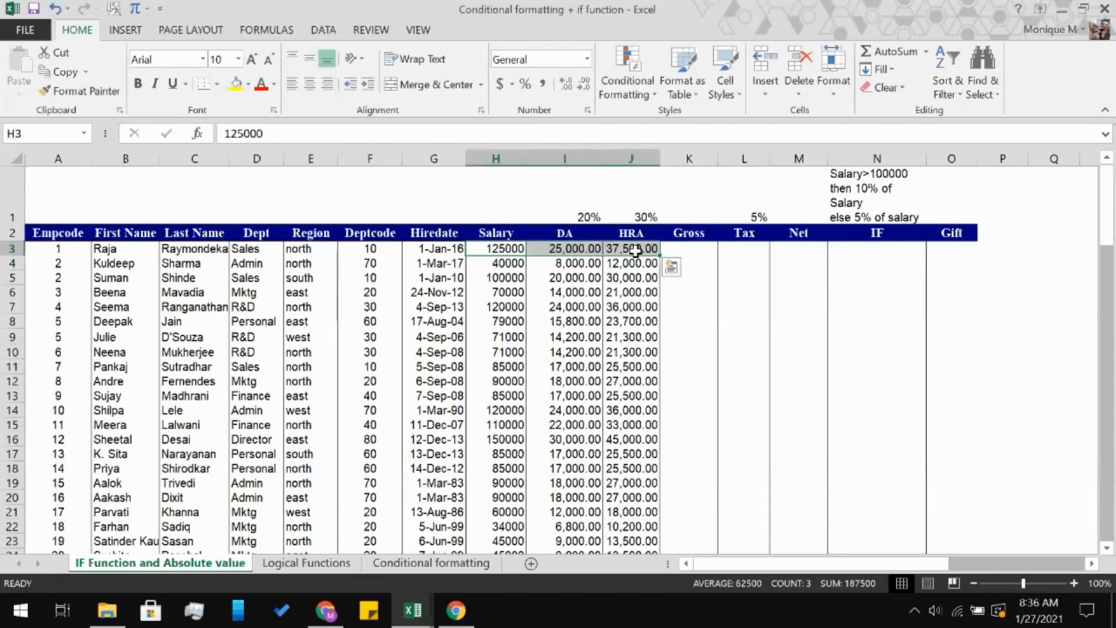
pyautogui.click(684, 250)
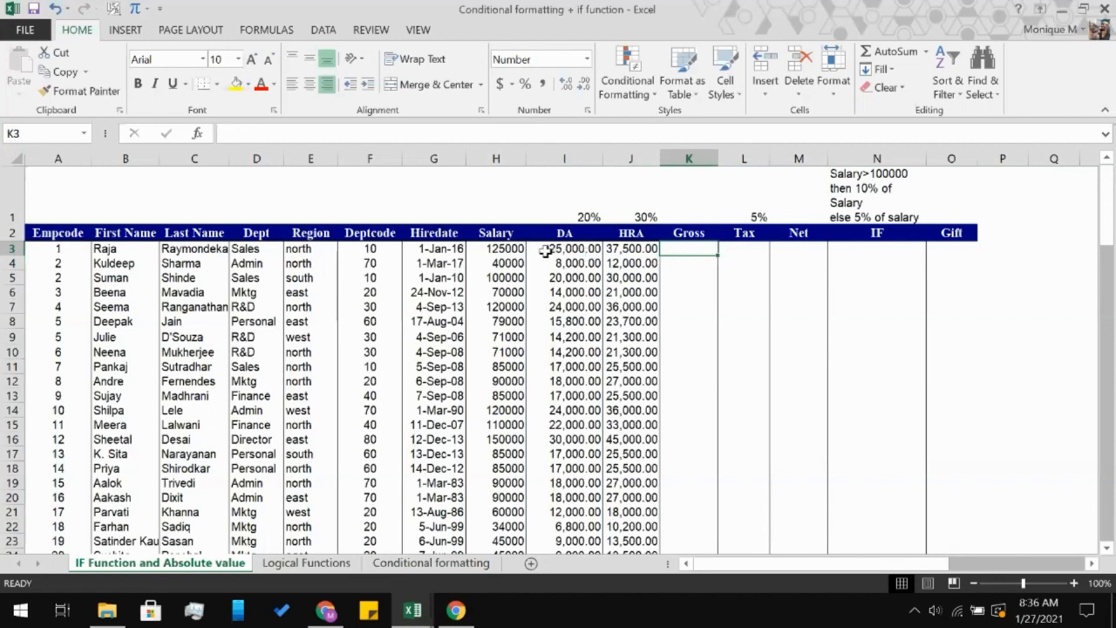
pyautogui.press('alt')
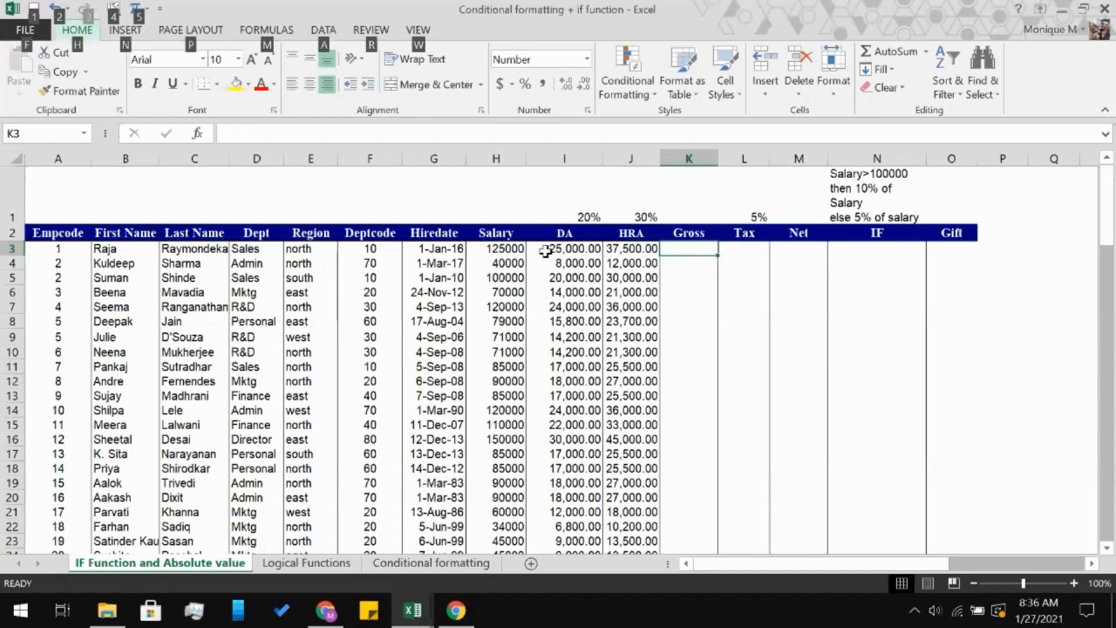
pyautogui.press('alt')
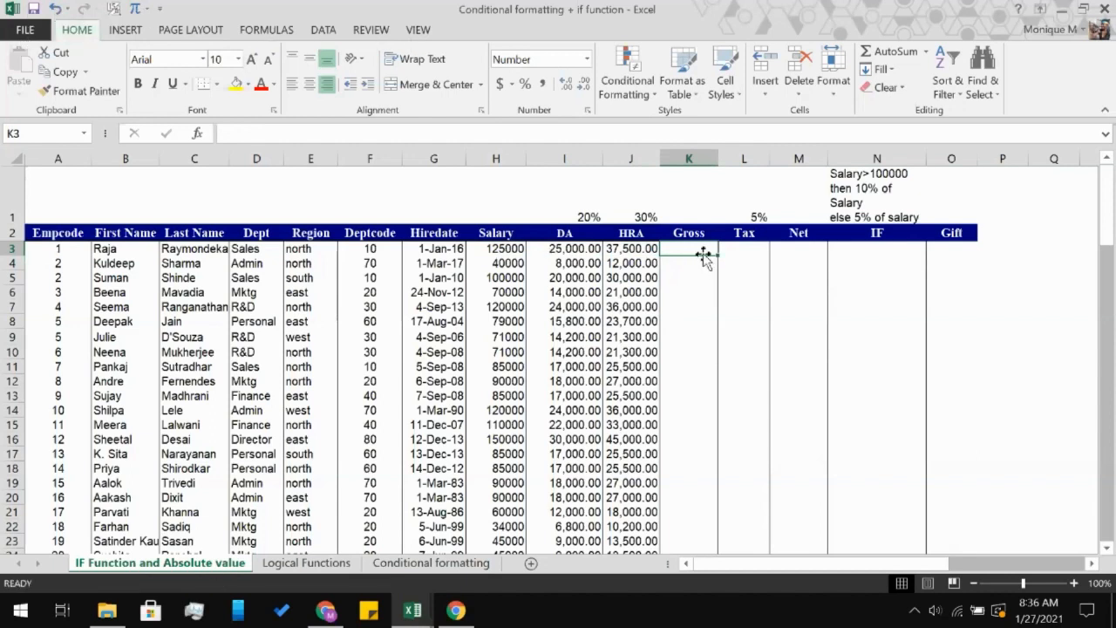
pyautogui.hotkey('alt', '=')
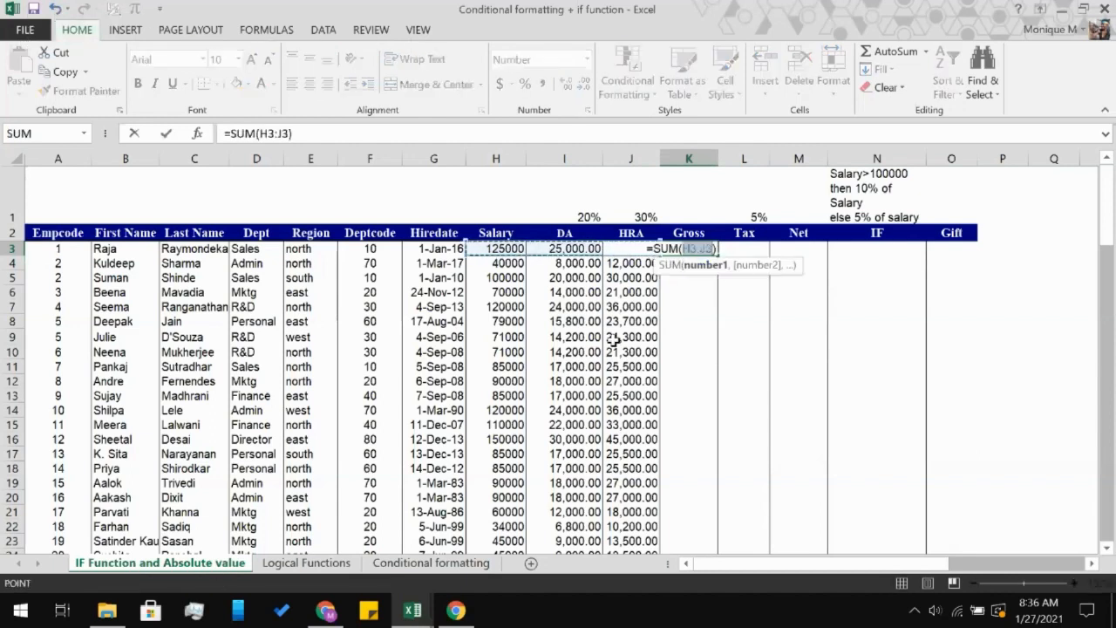
pyautogui.press('Return')
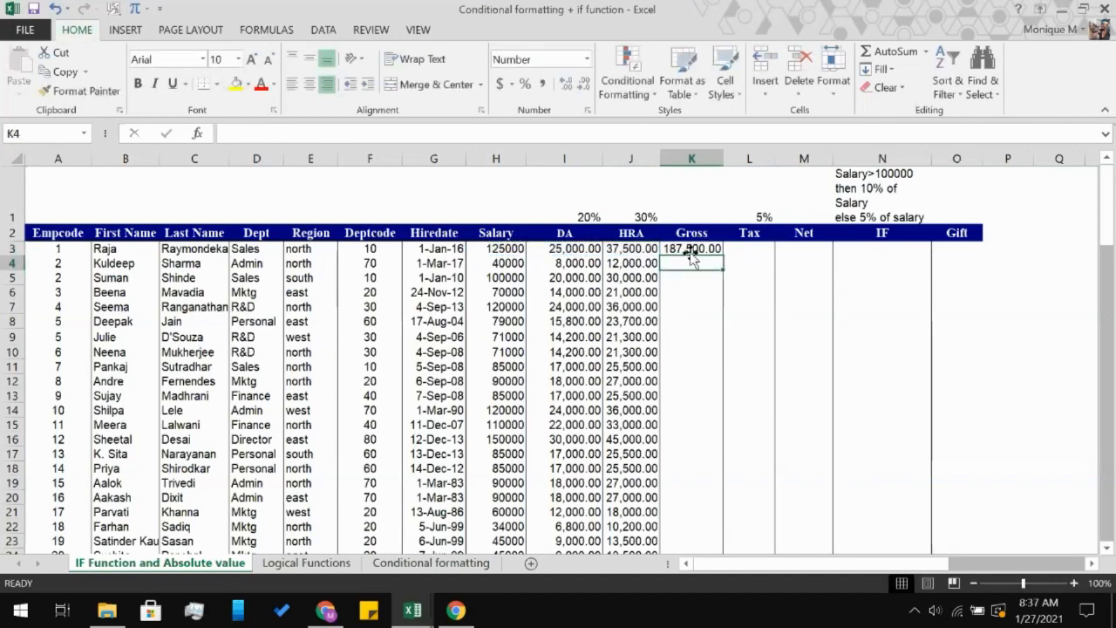
# - Fill the Gross sum formula from K3 down through K102, the last employee row
pyautogui.click(691, 250)
pyautogui.scroll(-10, 702, 245)
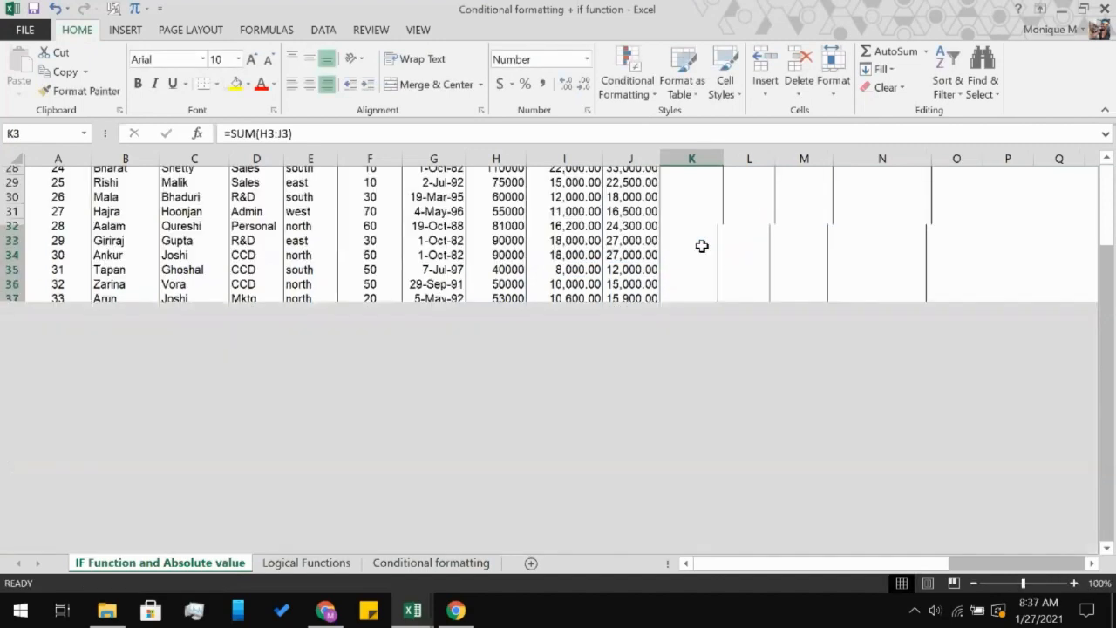
pyautogui.scroll(-20, 702, 245)
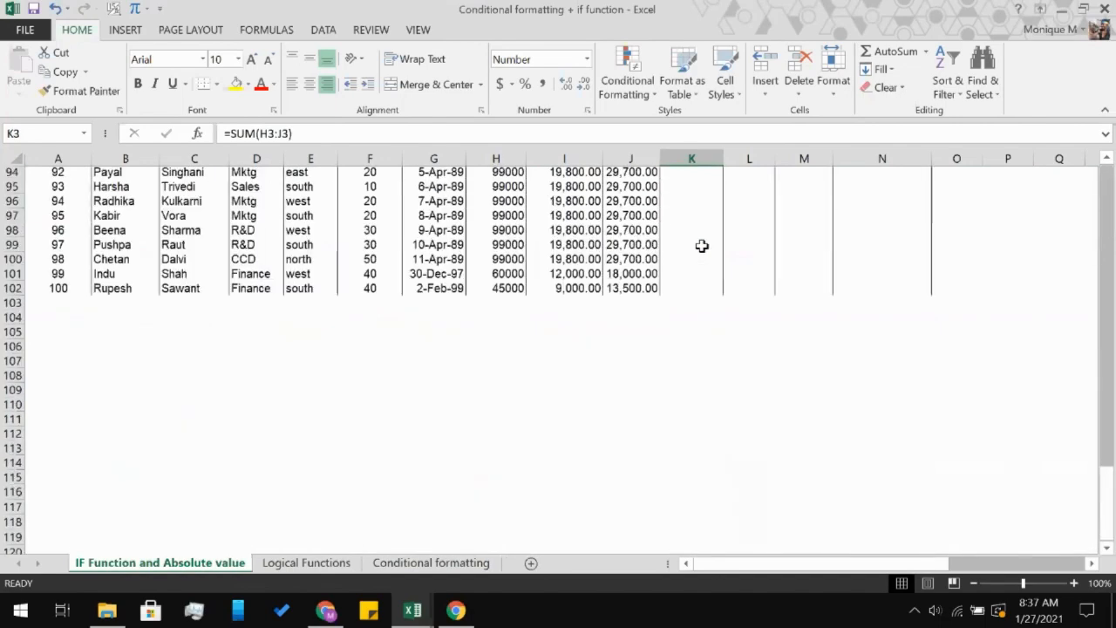
pyautogui.keyDown('shift'); pyautogui.click(687, 288); pyautogui.keyUp('shift')
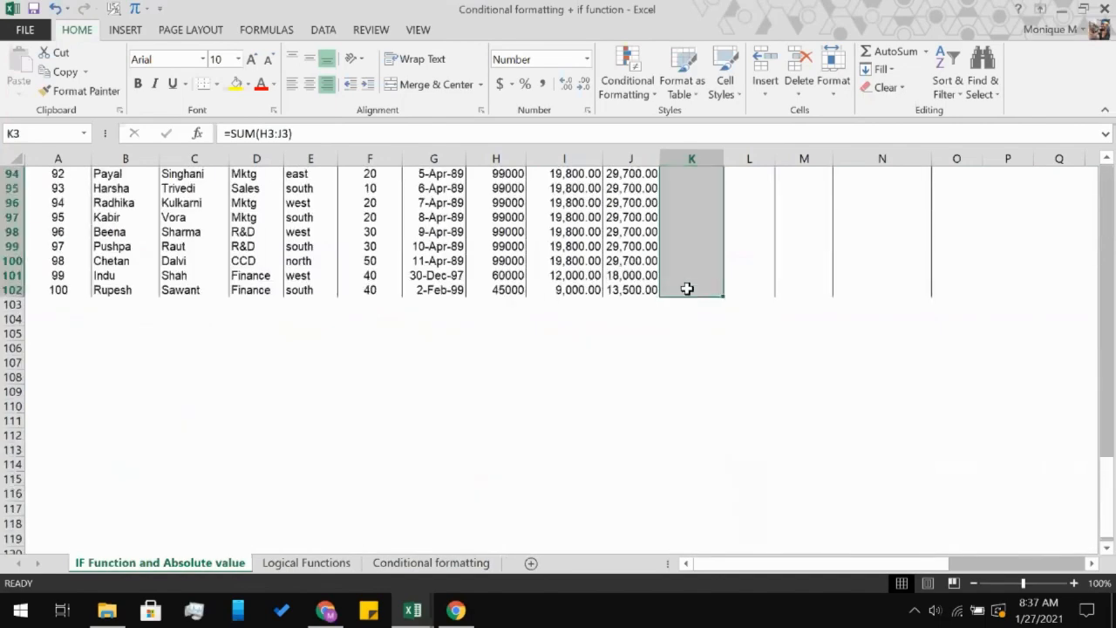
pyautogui.hotkey('ctrl', 'd')
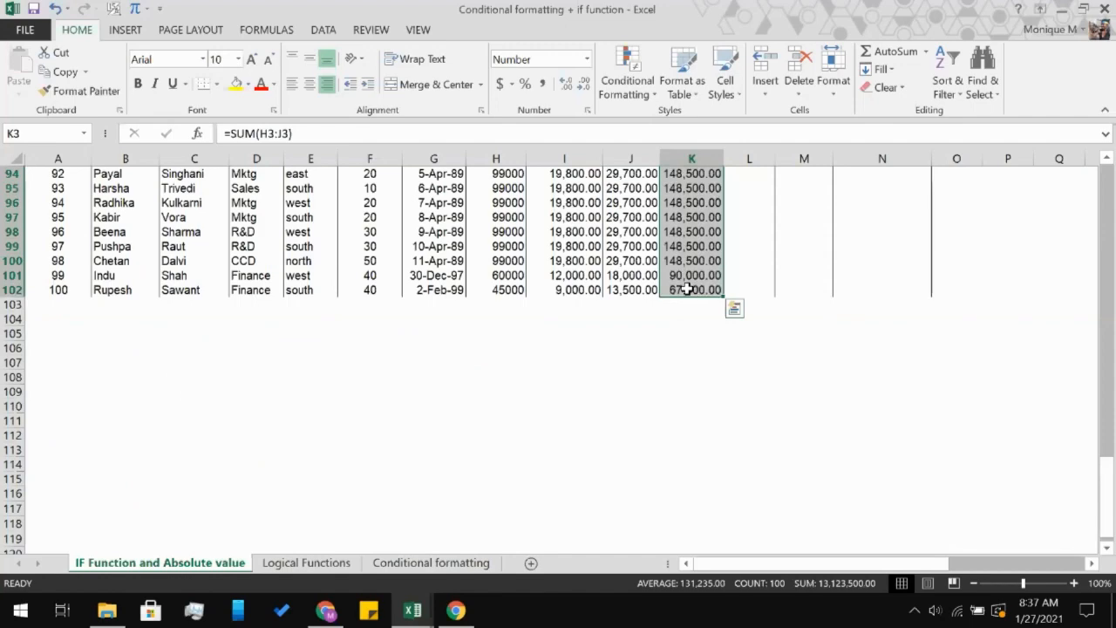
# - Calculate the first employee's Tax in L3 with the formula =H3*$L$1, keeping the percentage reference absolute
pyautogui.scroll(20, 685, 288)
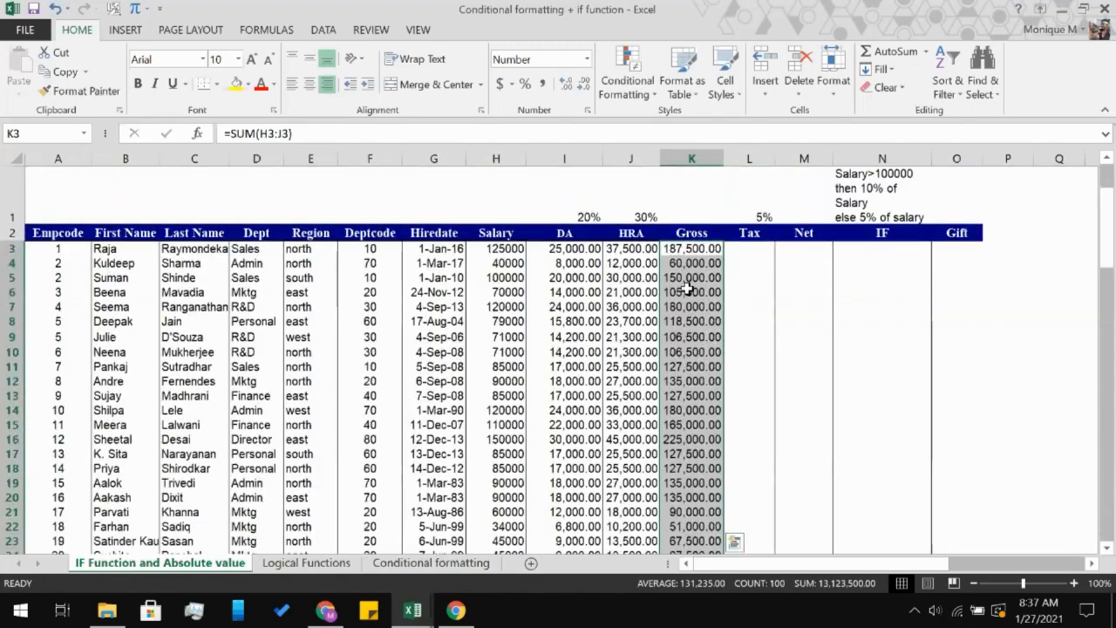
pyautogui.click(760, 250)
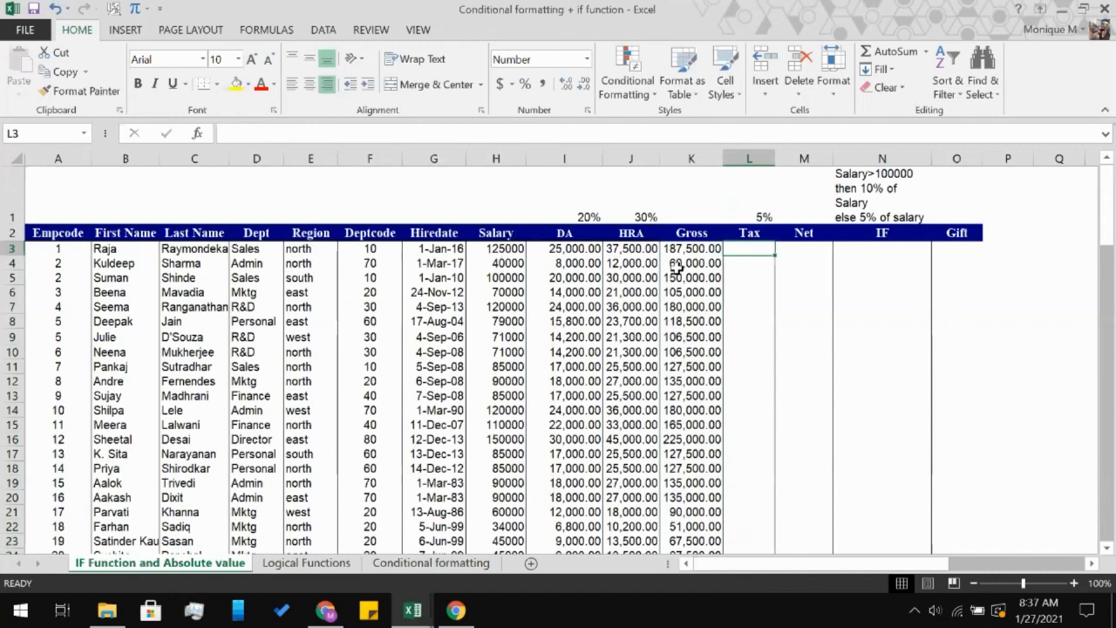
pyautogui.write('=')
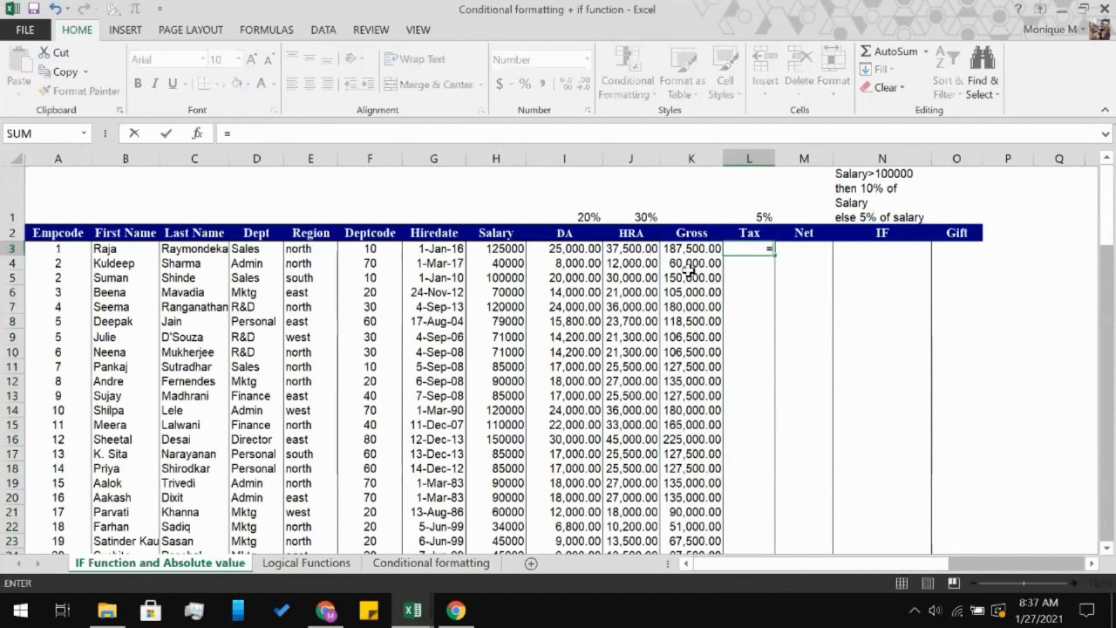
pyautogui.click(508, 248)
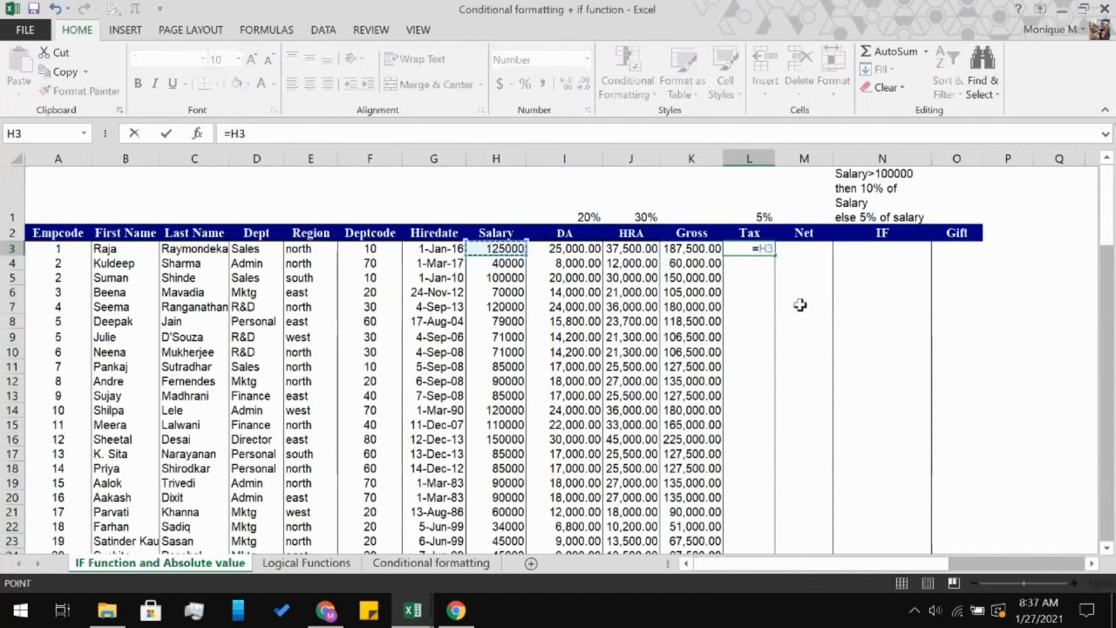
pyautogui.write('*')
pyautogui.click(752, 218)
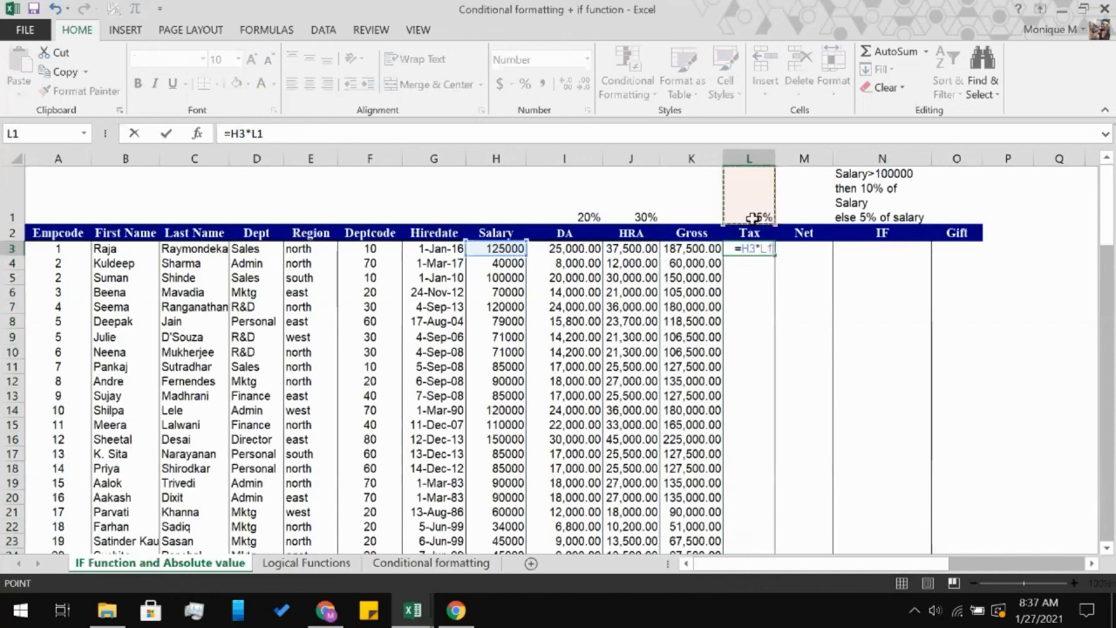
pyautogui.press('F4')
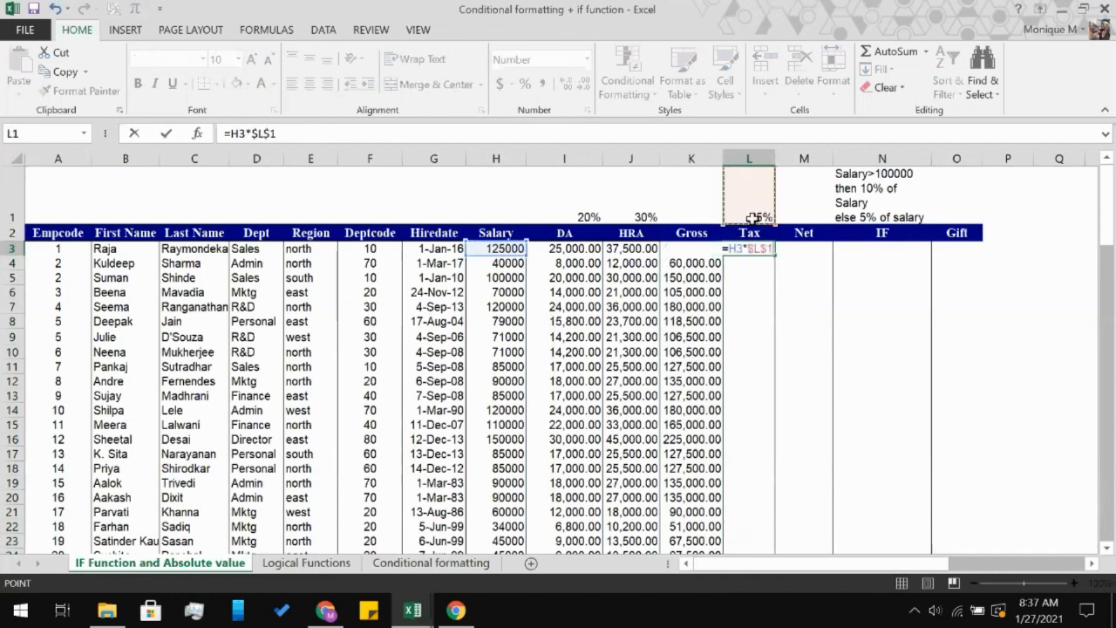
pyautogui.press('Return')
# - Fill the salary-based Tax formula from L3 down through L102, the last employee row
pyautogui.click(750, 249)
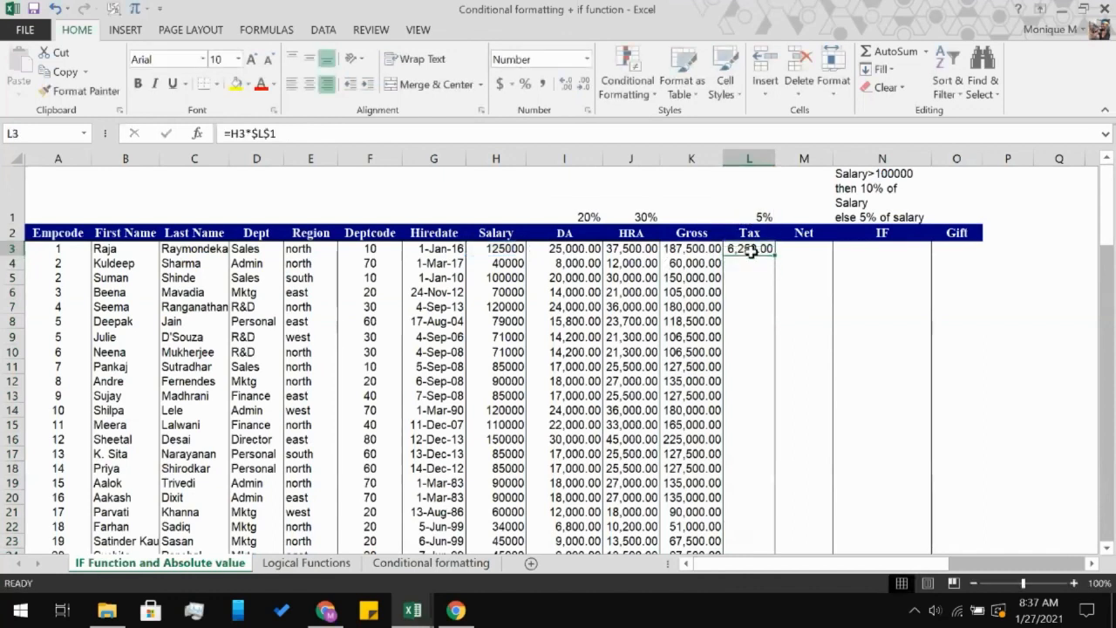
pyautogui.scroll(-2, 728, 352)
pyautogui.scroll(-20, 727, 352)
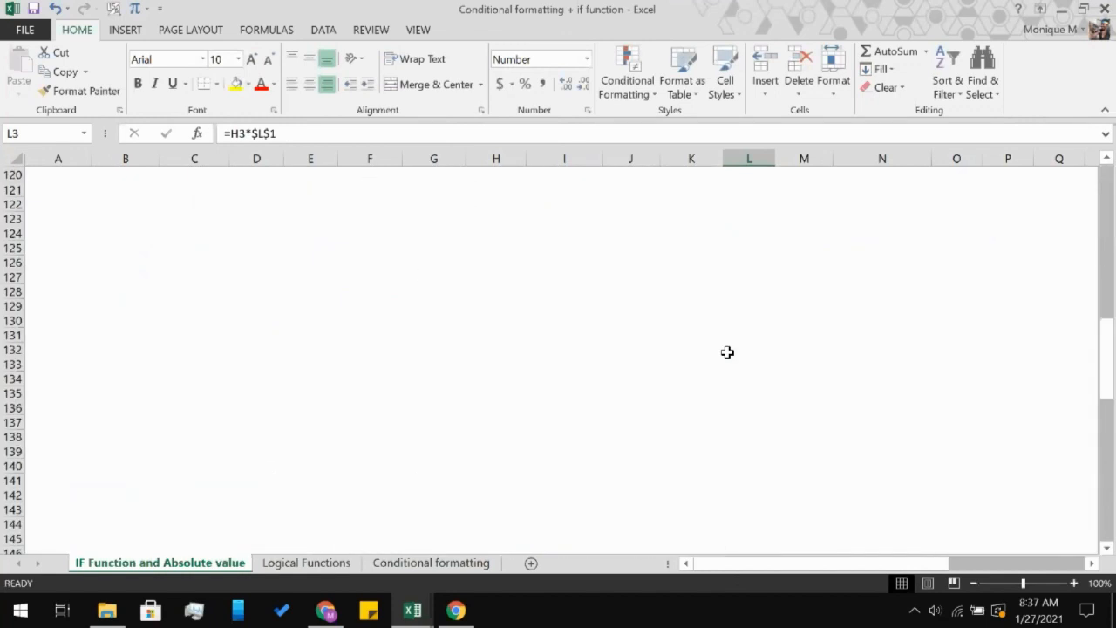
pyautogui.scroll(6, 728, 352)
pyautogui.scroll(2, 727, 352)
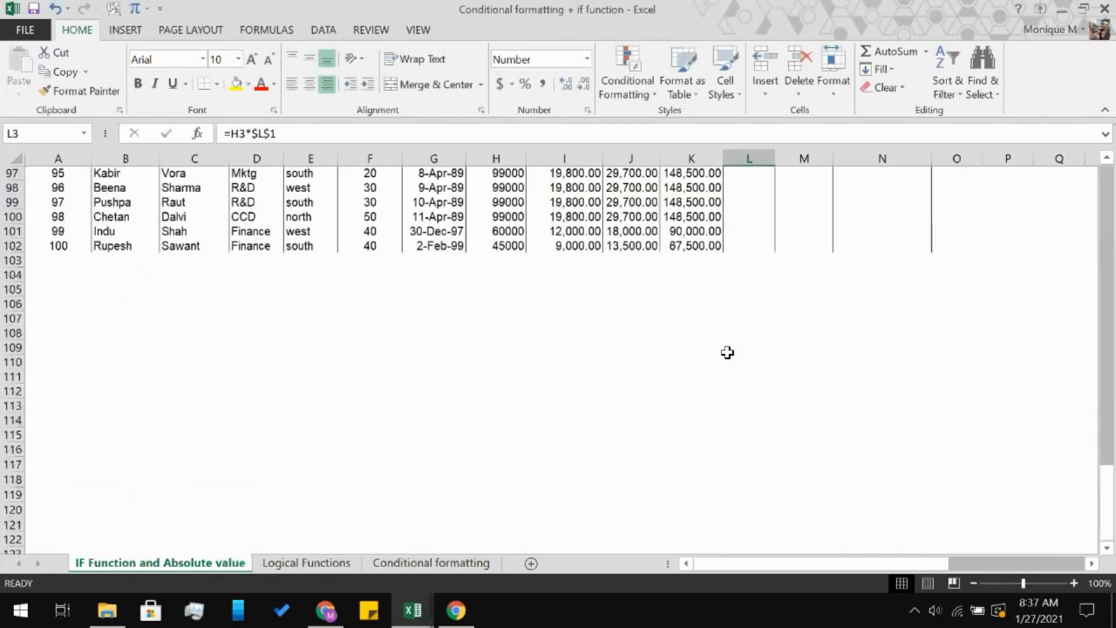
pyautogui.keyDown('shift'); pyautogui.click(729, 250); pyautogui.keyUp('shift')
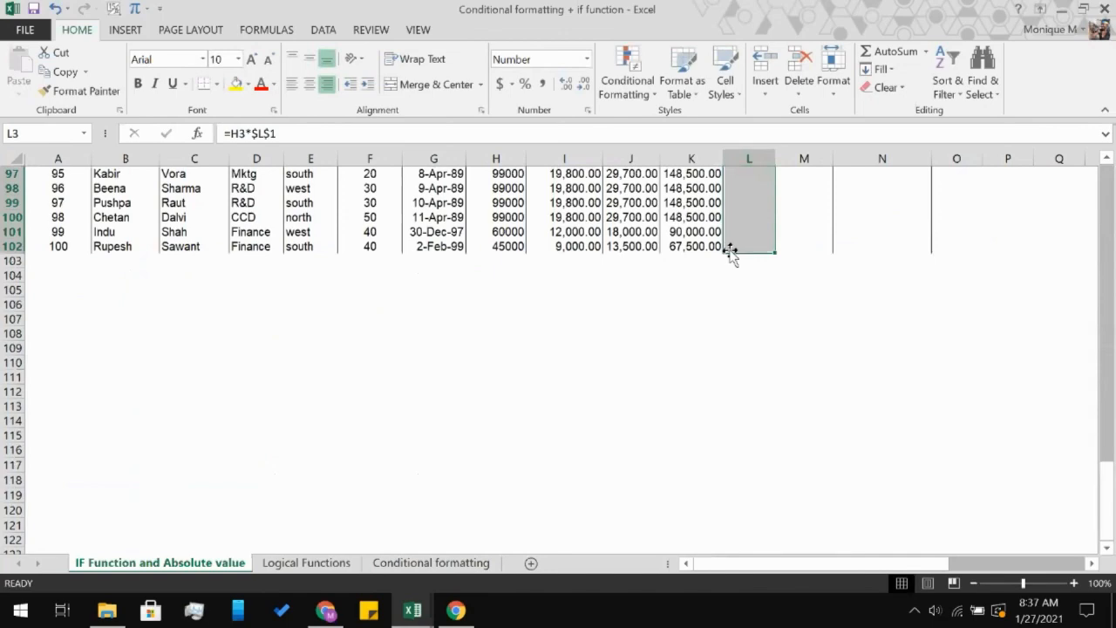
pyautogui.hotkey('ctrl', 'd')
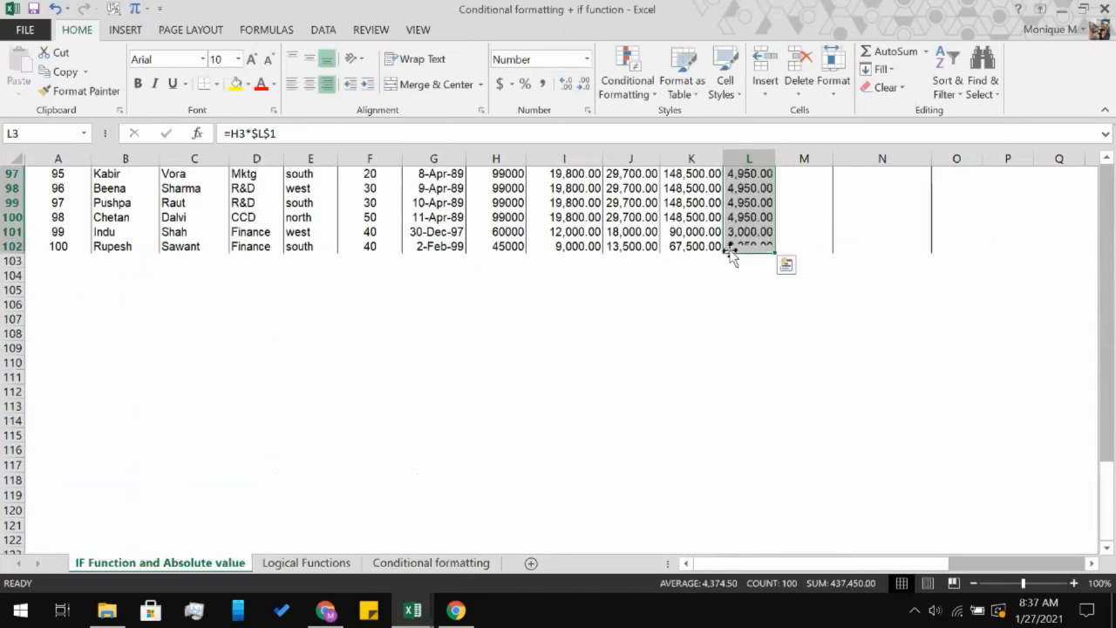
pyautogui.scroll(1, 871, 187)
pyautogui.scroll(20, 870, 187)
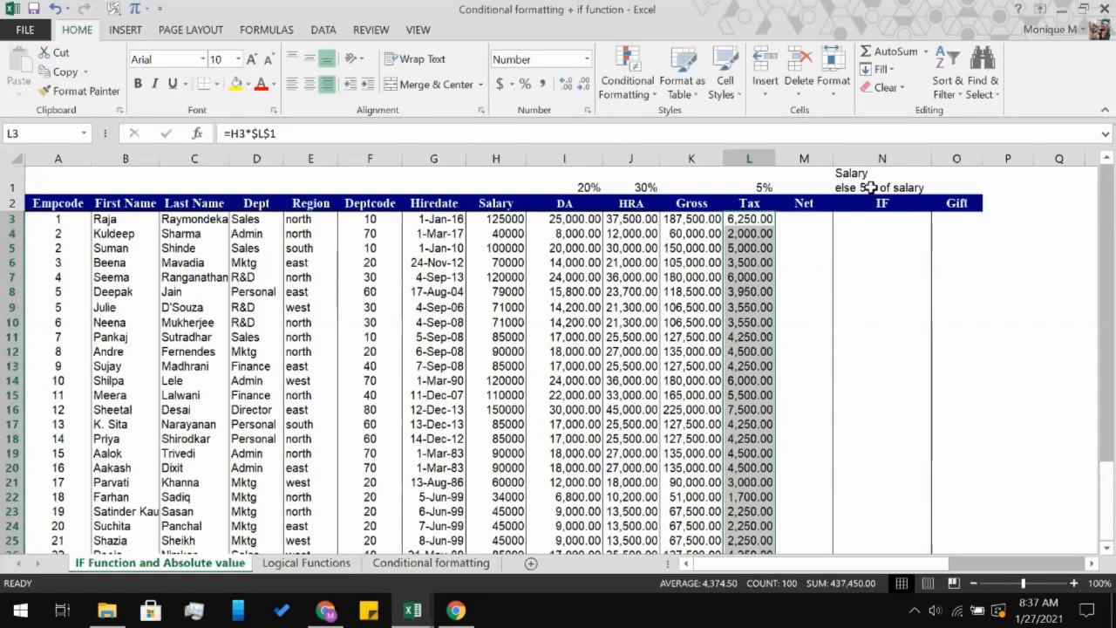
pyautogui.click(810, 260)
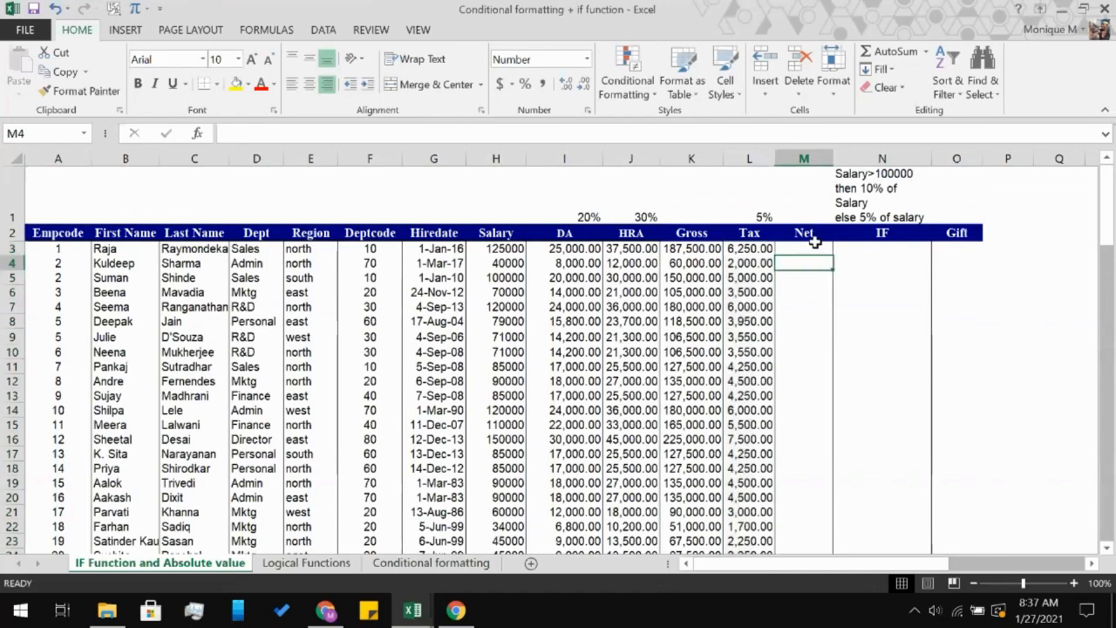
pyautogui.click(813, 248)
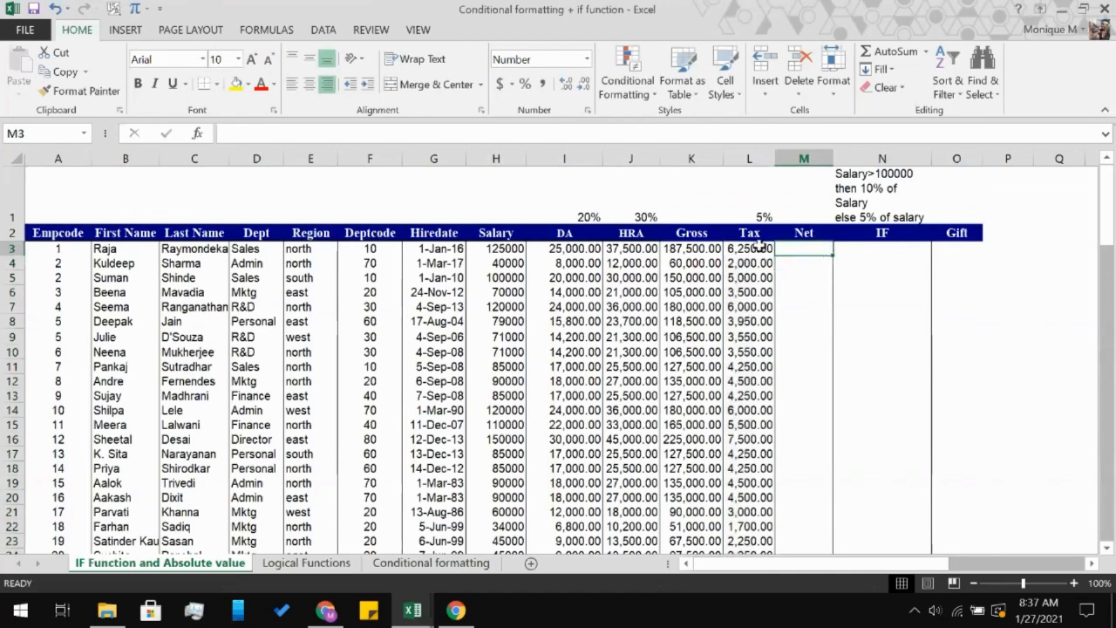
pyautogui.write('=')
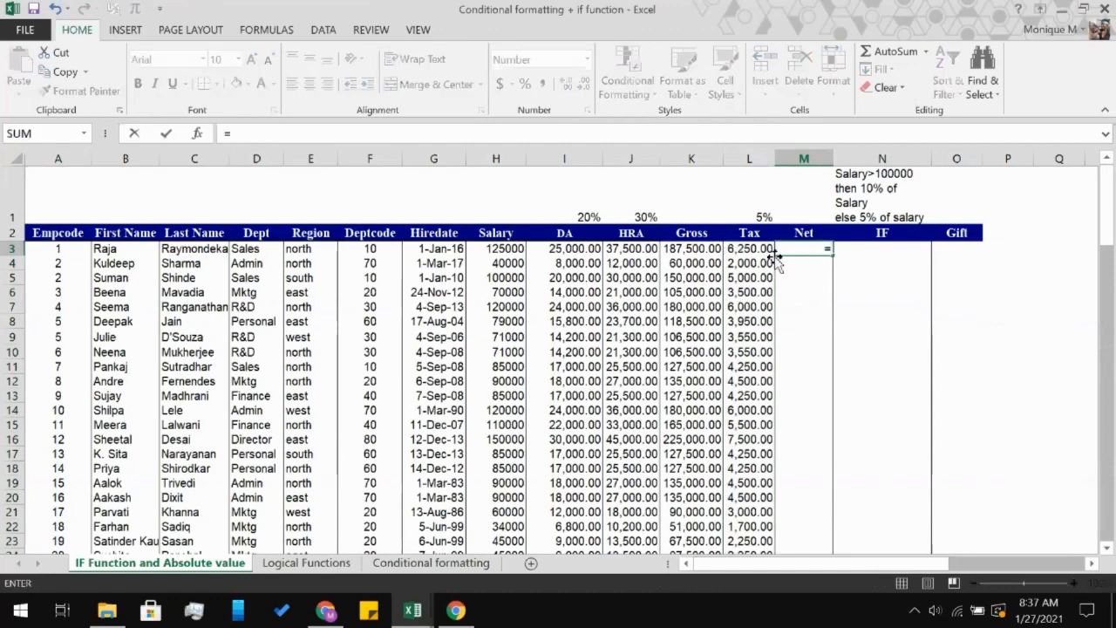
pyautogui.click(717, 249)
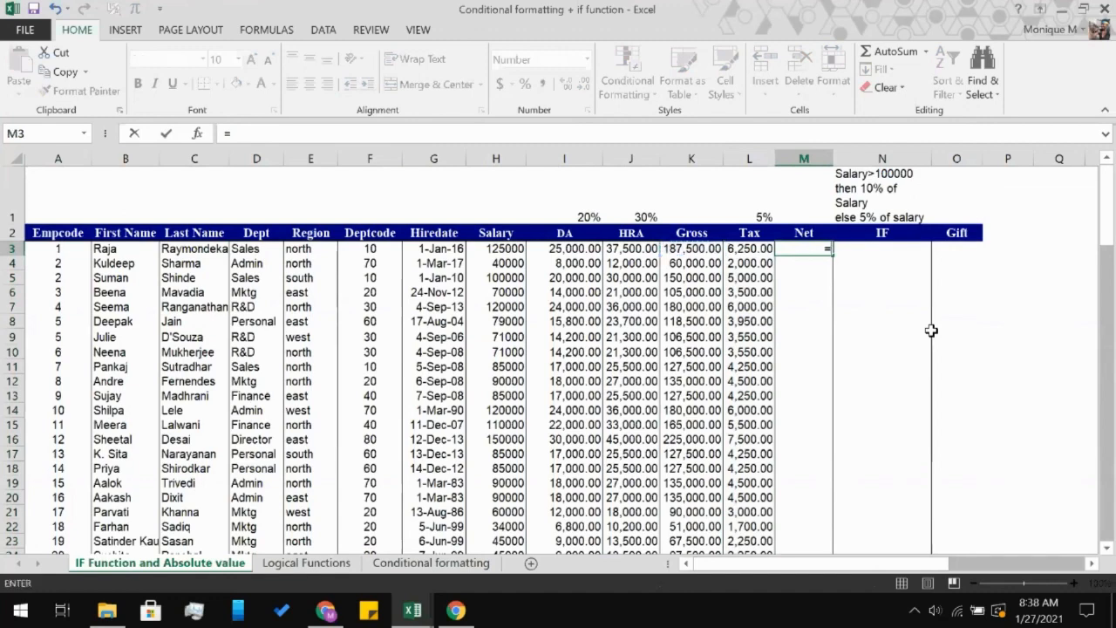
pyautogui.press('Escape')
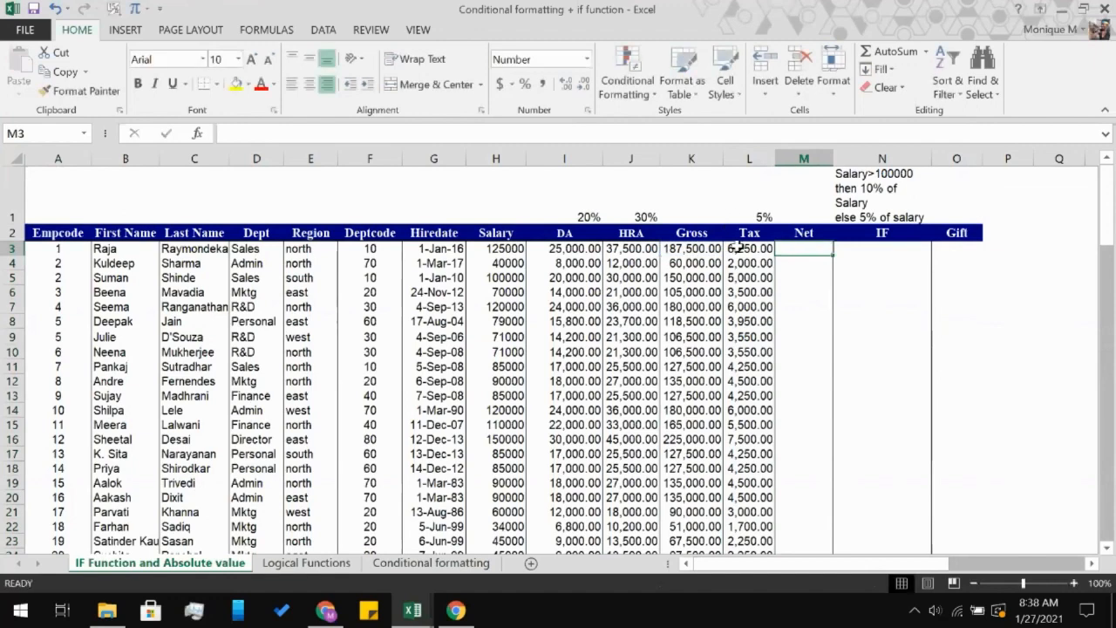
# - Base the first employee's Tax on Gross by replacing H3 with K3 in L3's formula, giving =K3*$L$1
pyautogui.click(738, 248)
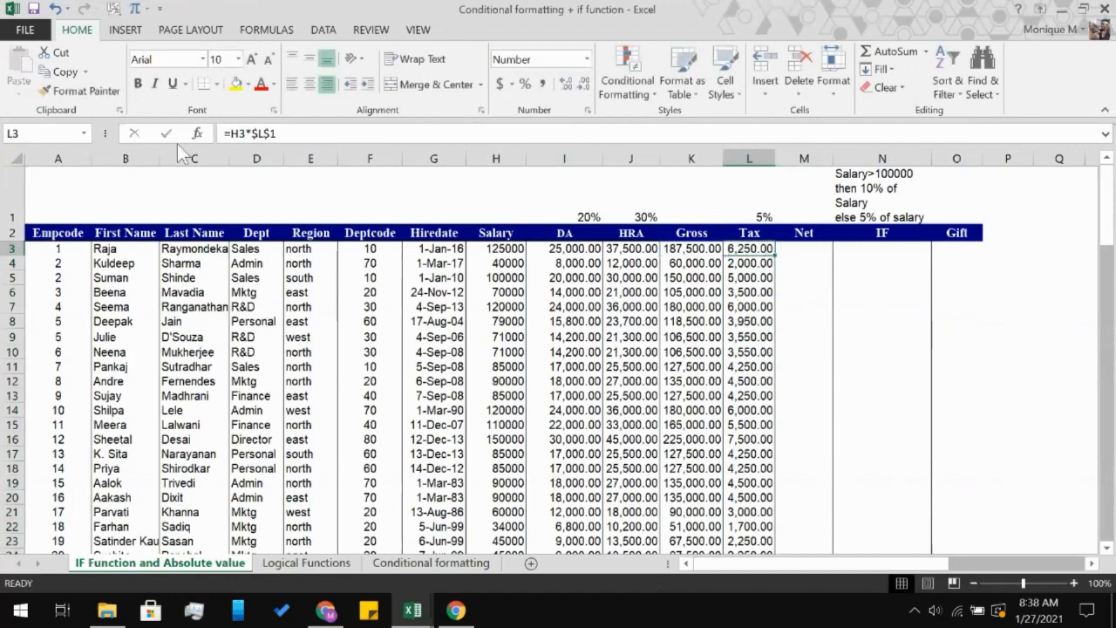
pyautogui.click(236, 134)
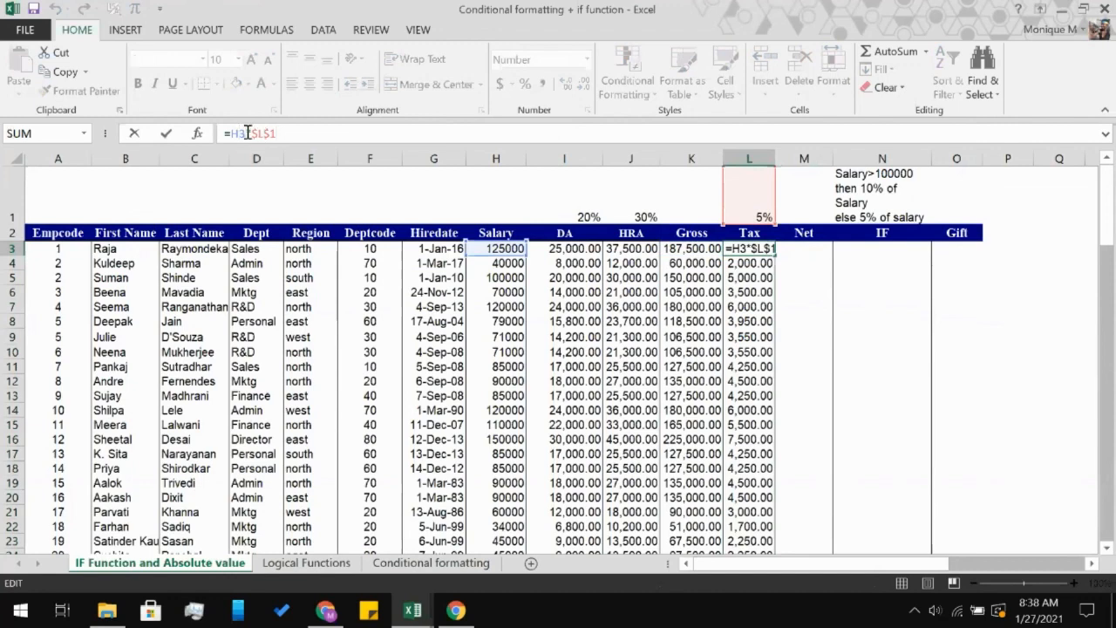
pyautogui.press('BackSpace')
pyautogui.press('BackSpace')
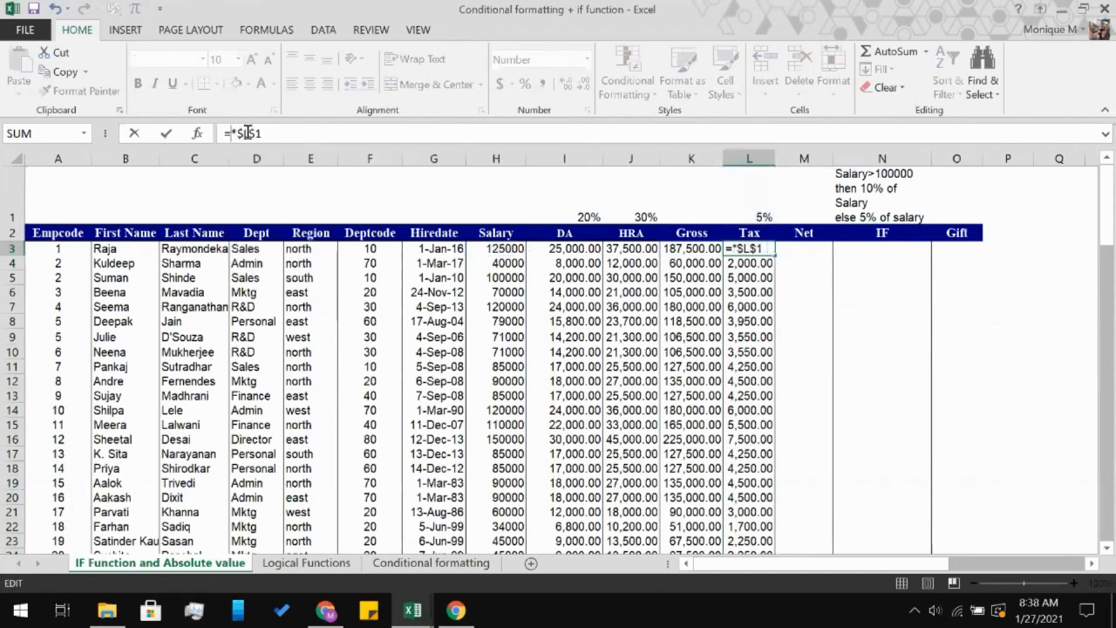
pyautogui.click(689, 250)
pyautogui.press('Return')
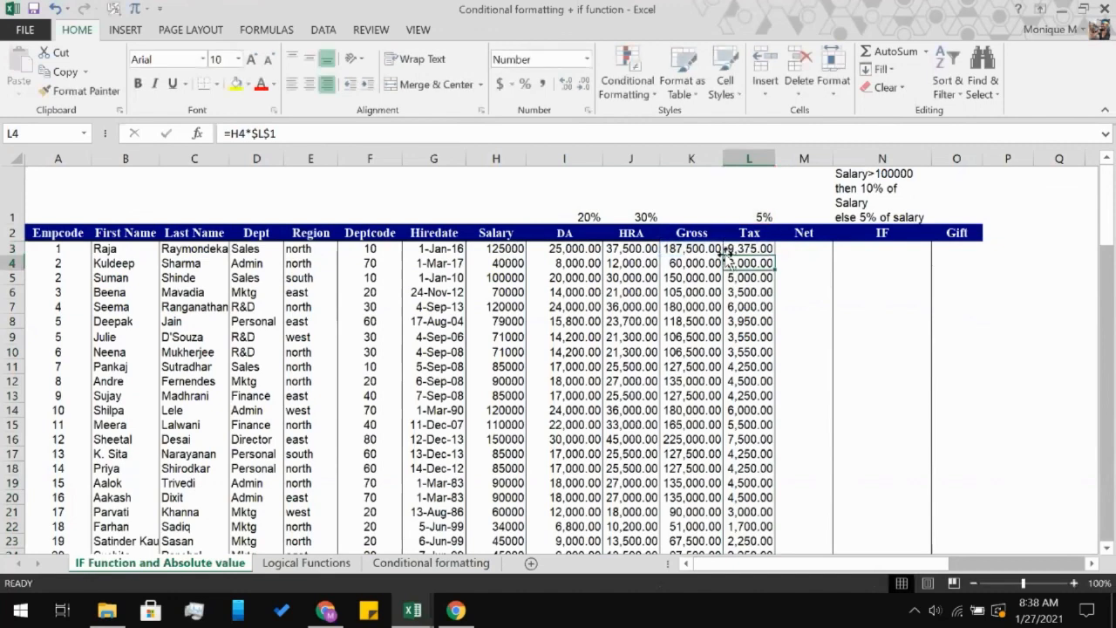
# - Refill the Tax column with the Gross-based formula from L3 down through L102
pyautogui.click(727, 249)
pyautogui.scroll(-9, 712, 408)
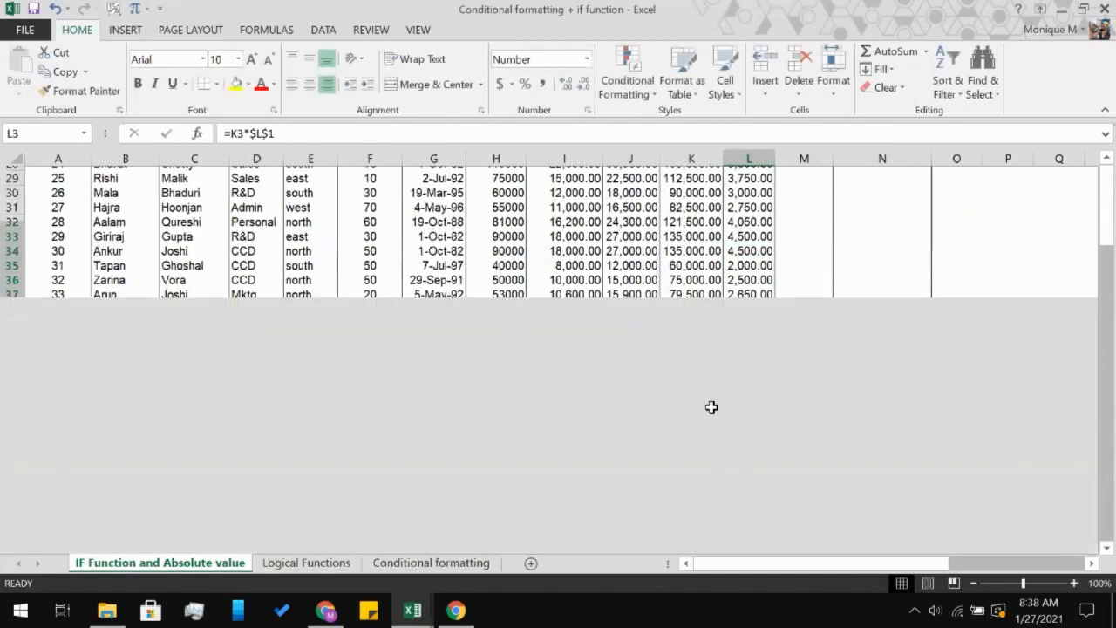
pyautogui.scroll(-20, 712, 407)
pyautogui.scroll(7, 711, 408)
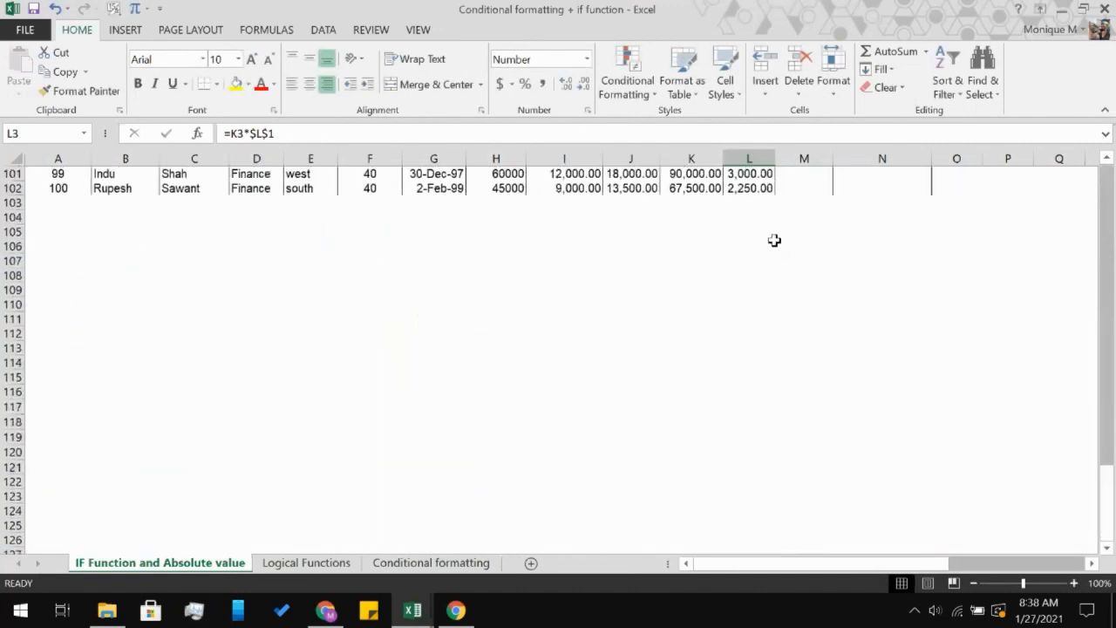
pyautogui.keyDown('shift'); pyautogui.click(750, 188); pyautogui.keyUp('shift')
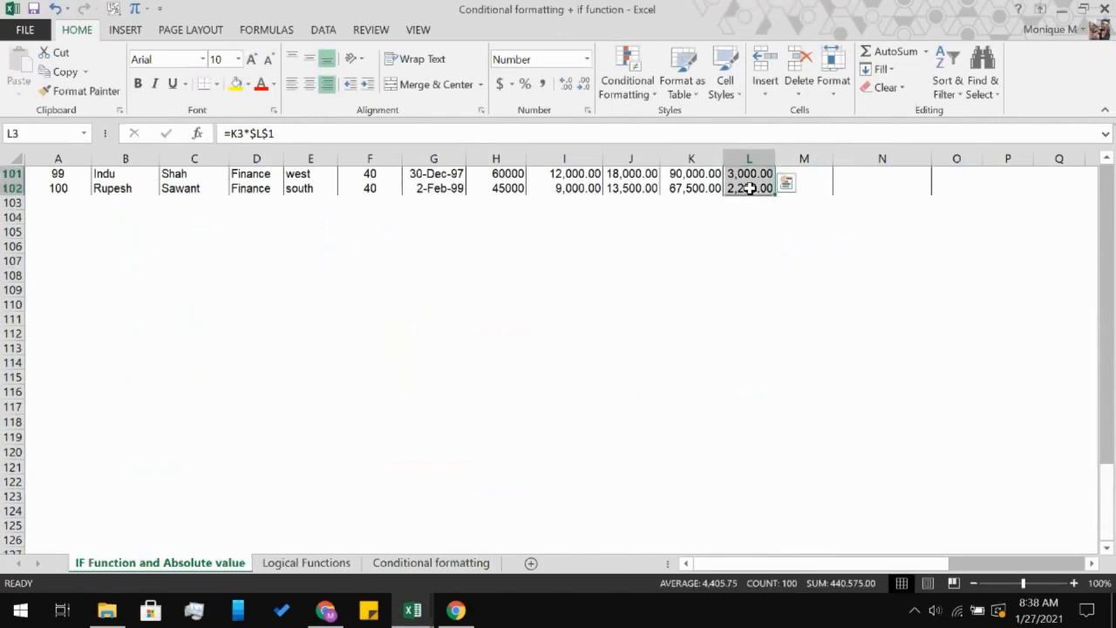
pyautogui.hotkey('ctrl', 'd')
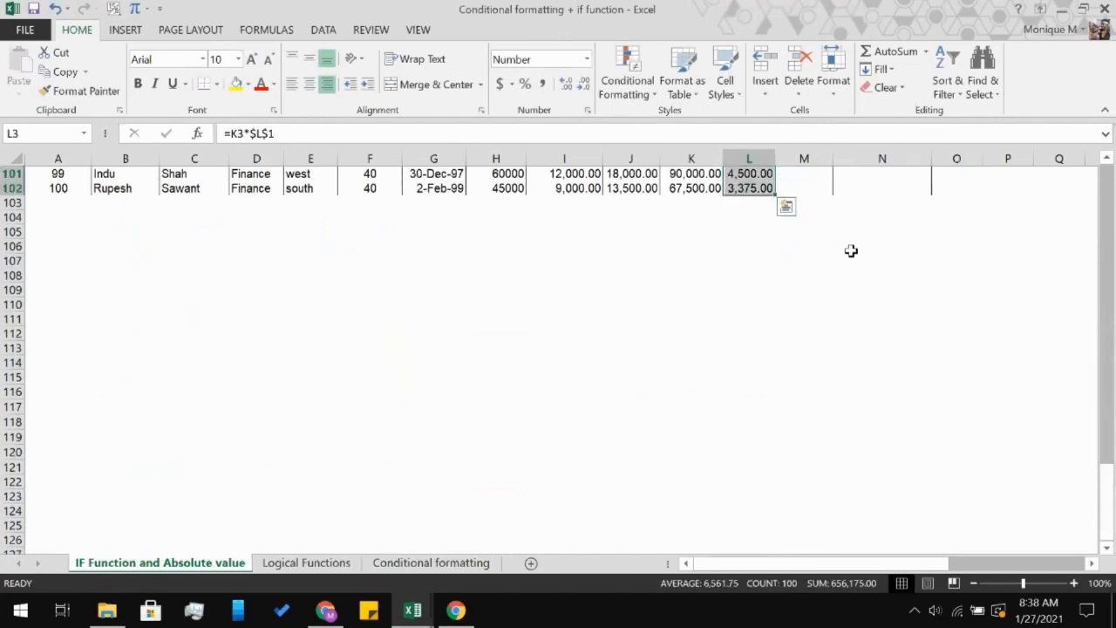
# - Calculate the first employee's Net in M3 by subtracting Tax from Gross with the formula =K3-L3
pyautogui.scroll(20, 851, 250)
pyautogui.click(806, 248)
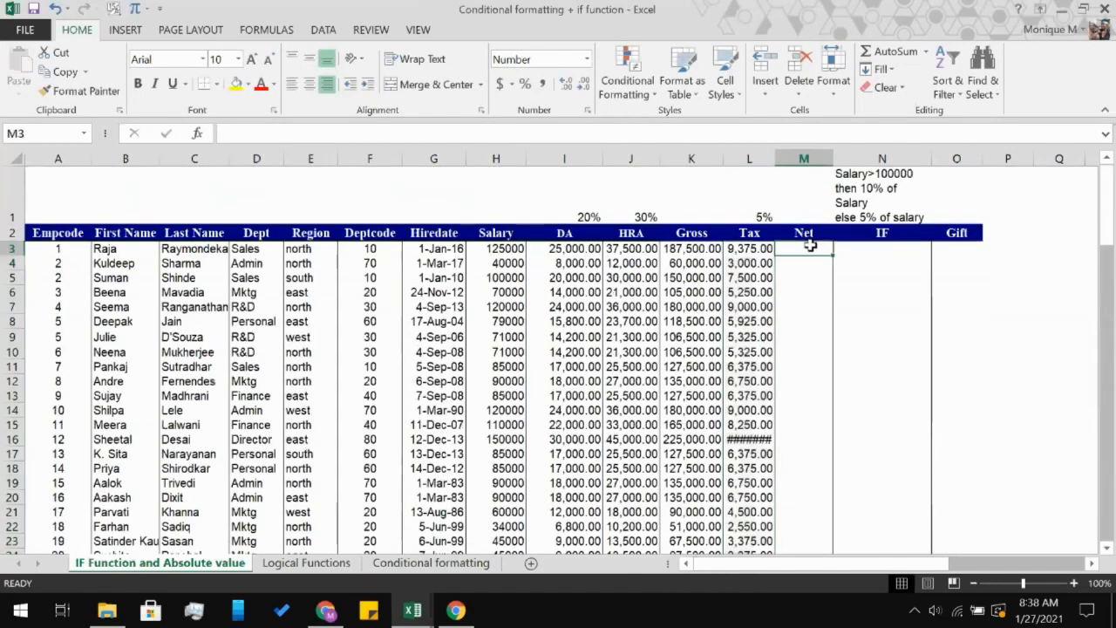
pyautogui.click(748, 439)
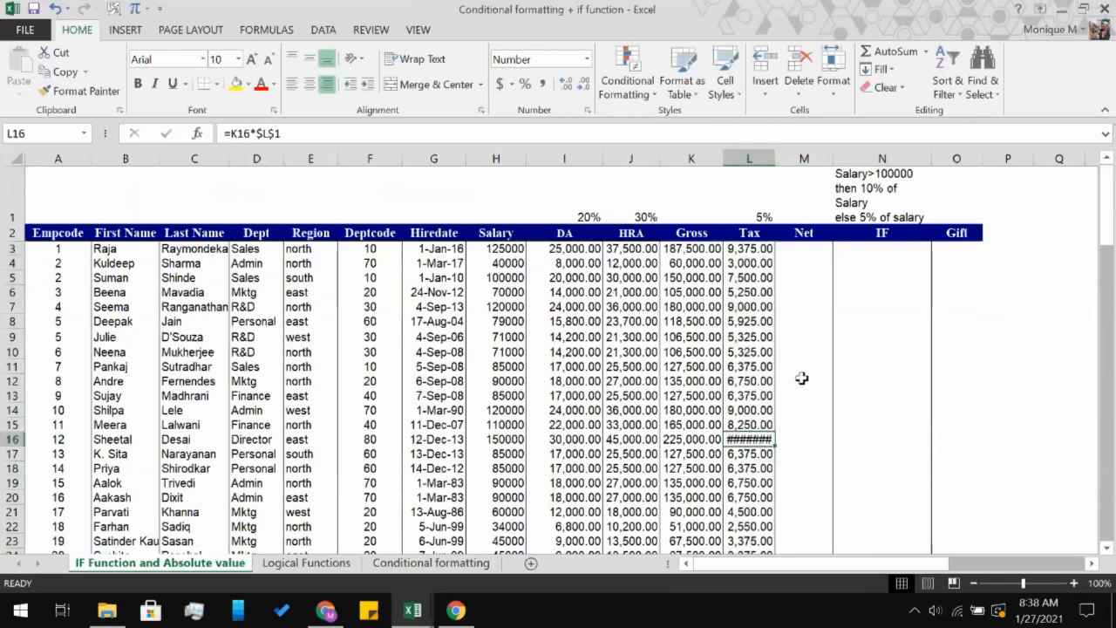
pyautogui.scroll(-1, 802, 378)
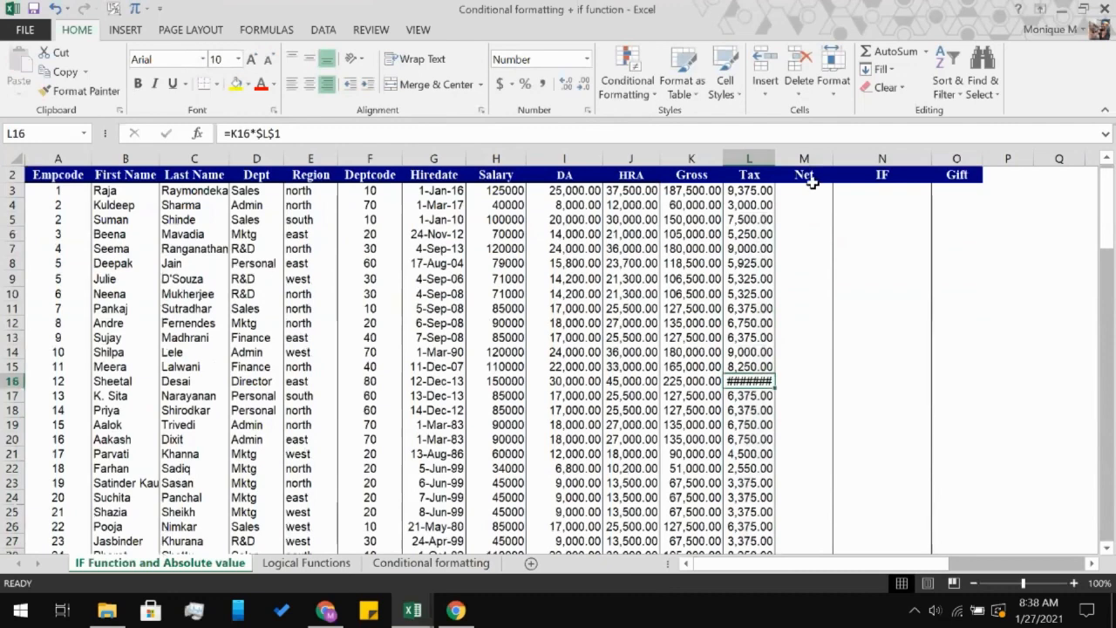
pyautogui.click(809, 191)
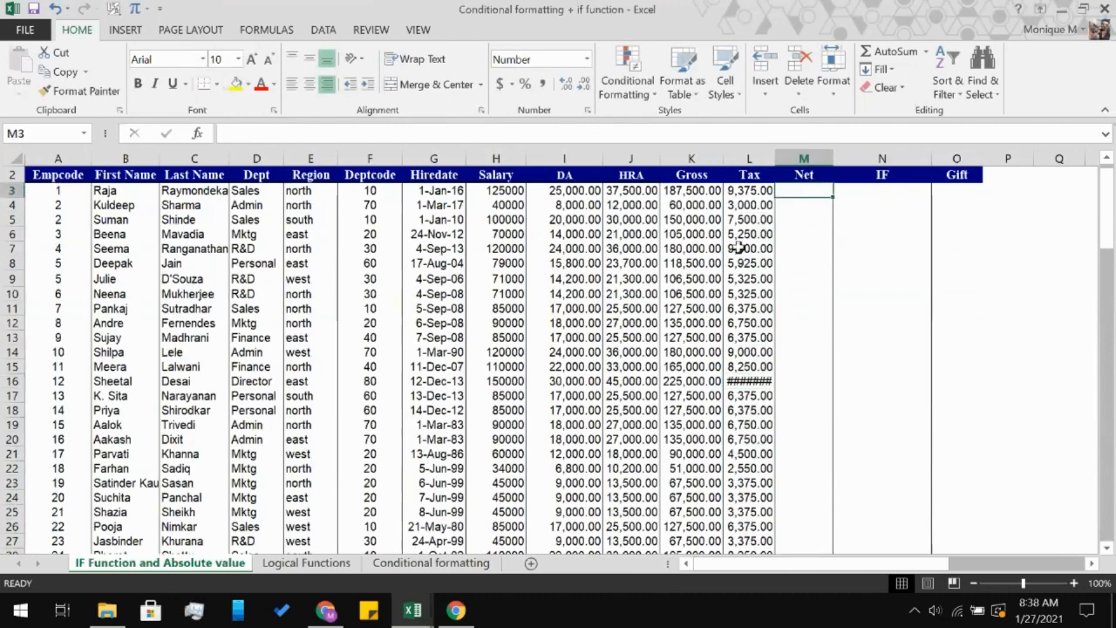
pyautogui.write('=')
pyautogui.click(693, 190)
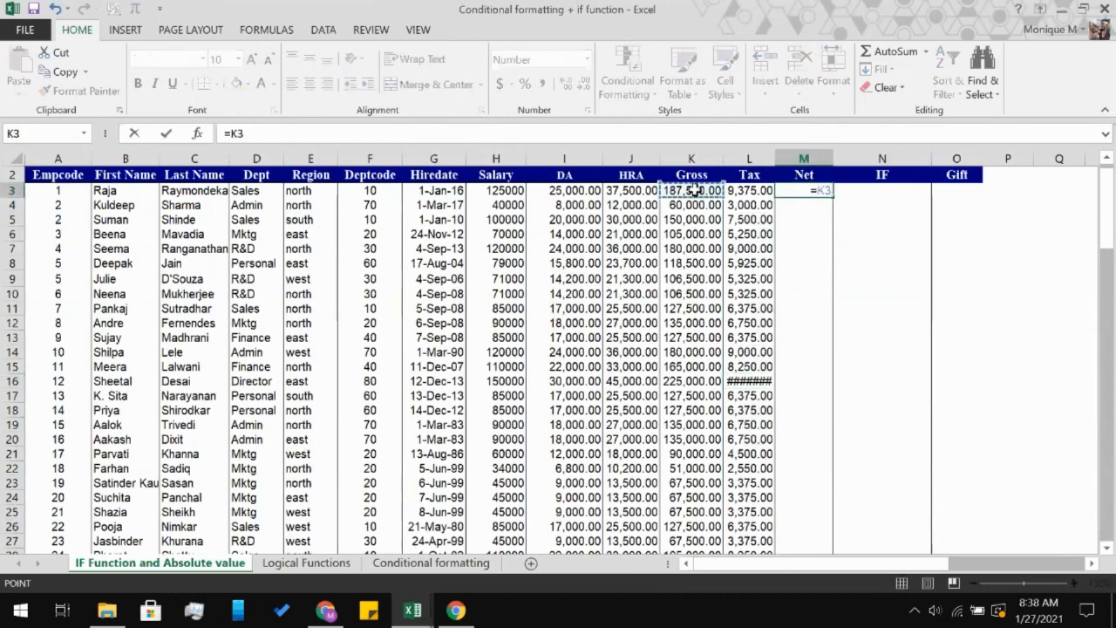
pyautogui.write('-')
pyautogui.click(754, 195)
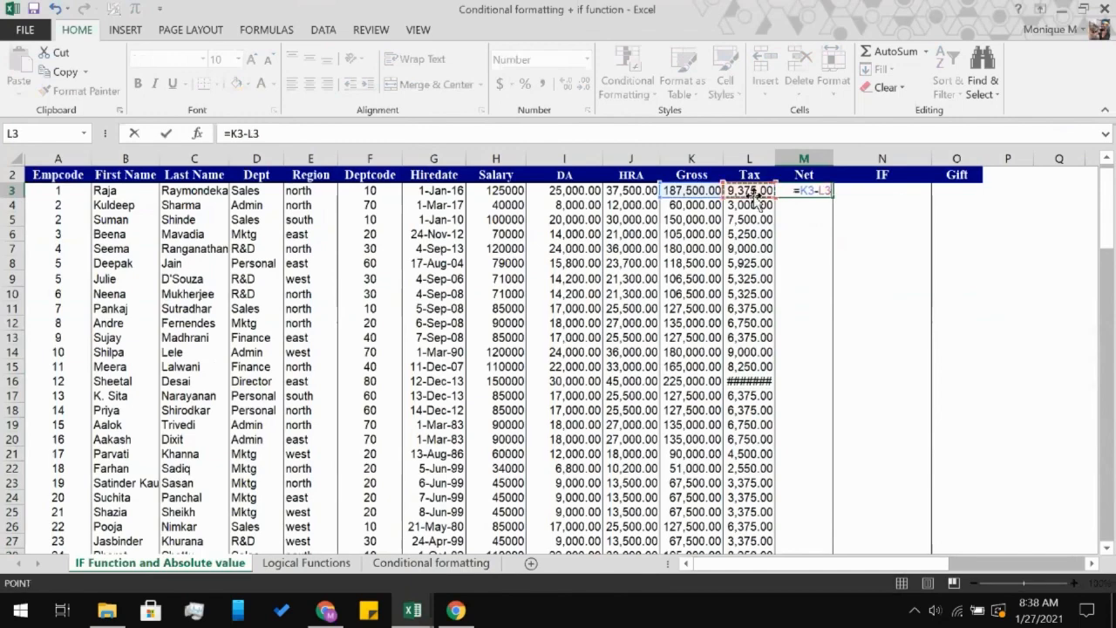
pyautogui.press('Return')
# - Fill the Net formula from M3 down through M102, the last employee row
pyautogui.click(822, 189)
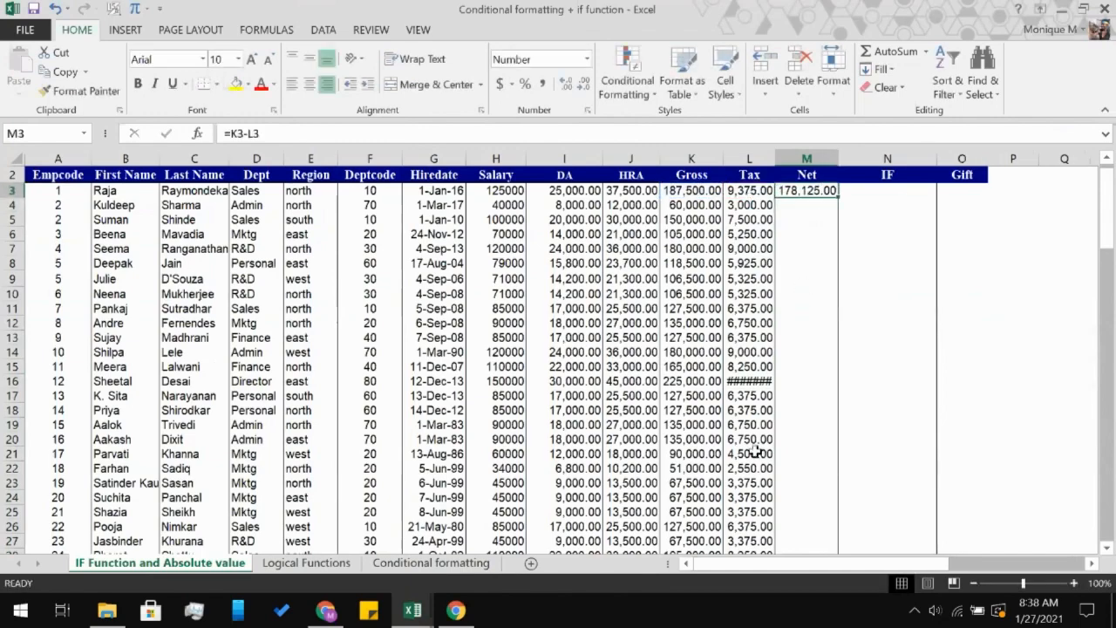
pyautogui.scroll(-20, 756, 451)
pyautogui.scroll(-8, 755, 451)
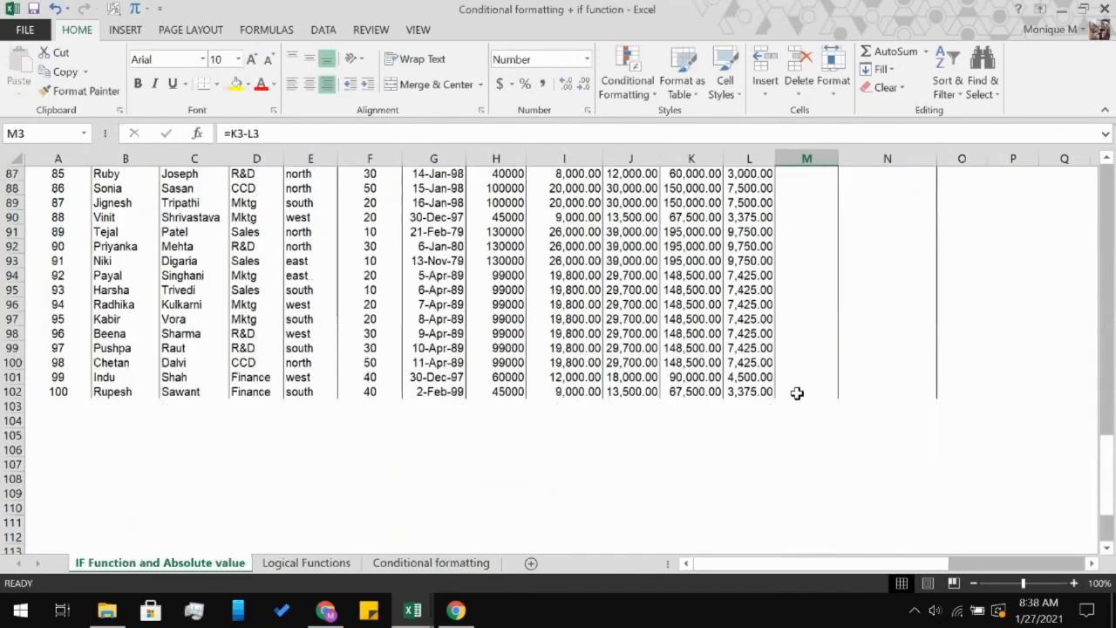
pyautogui.keyDown('shift'); pyautogui.click(797, 395); pyautogui.keyUp('shift')
pyautogui.hotkey('ctrl', 'v')
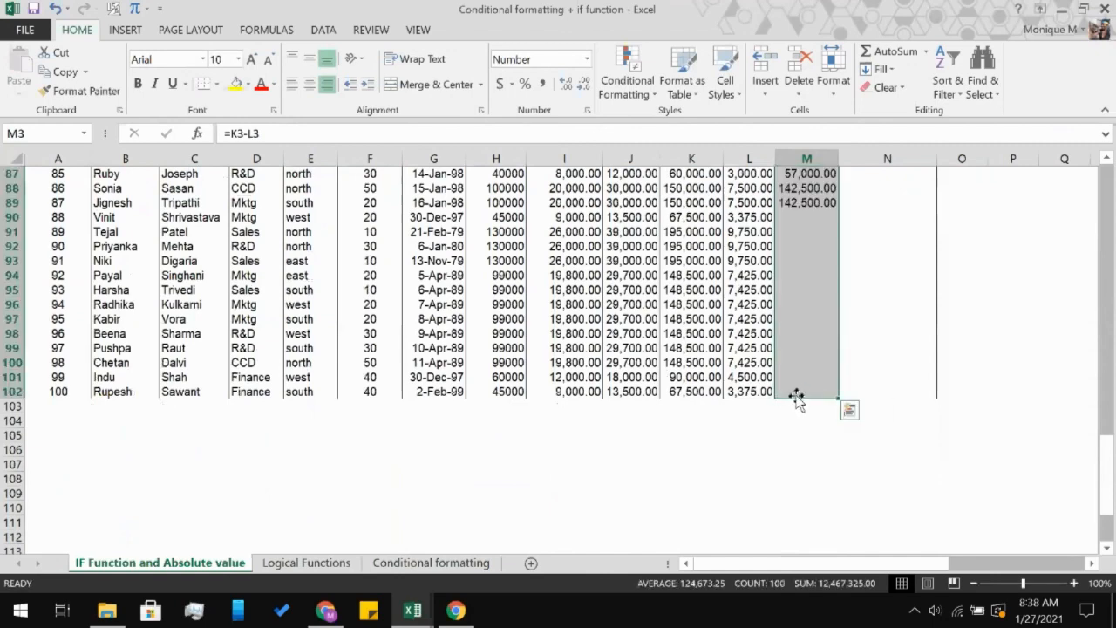
pyautogui.scroll(20, 796, 397)
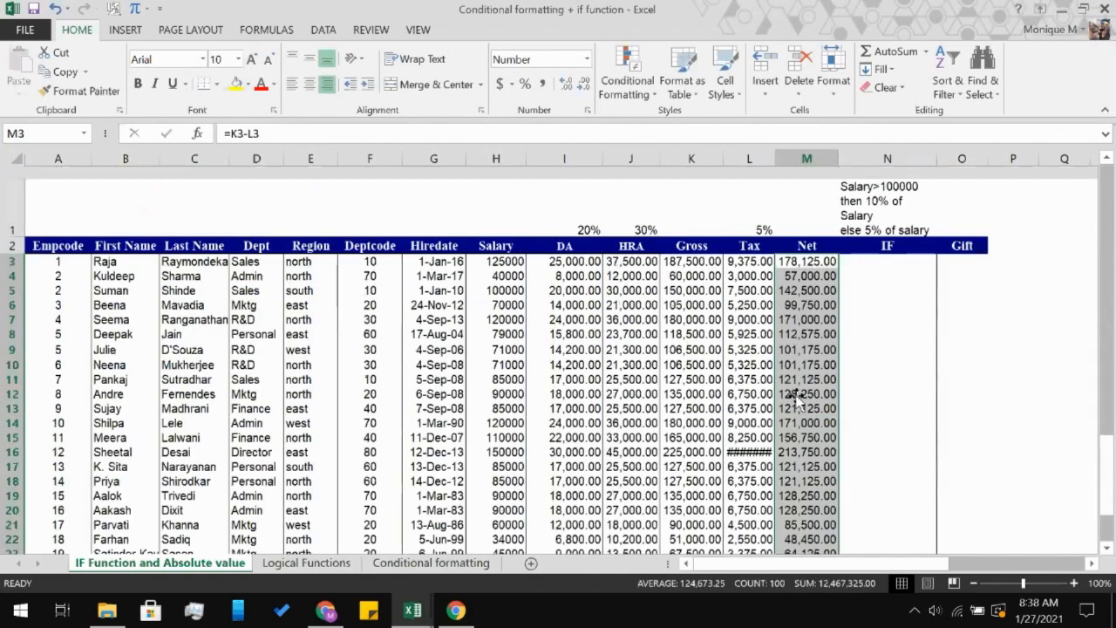
# - Start an IF formula in N3 that tests whether the first employee's Salary exceeds 100000, using the condition H3>100000
pyautogui.click(908, 247)
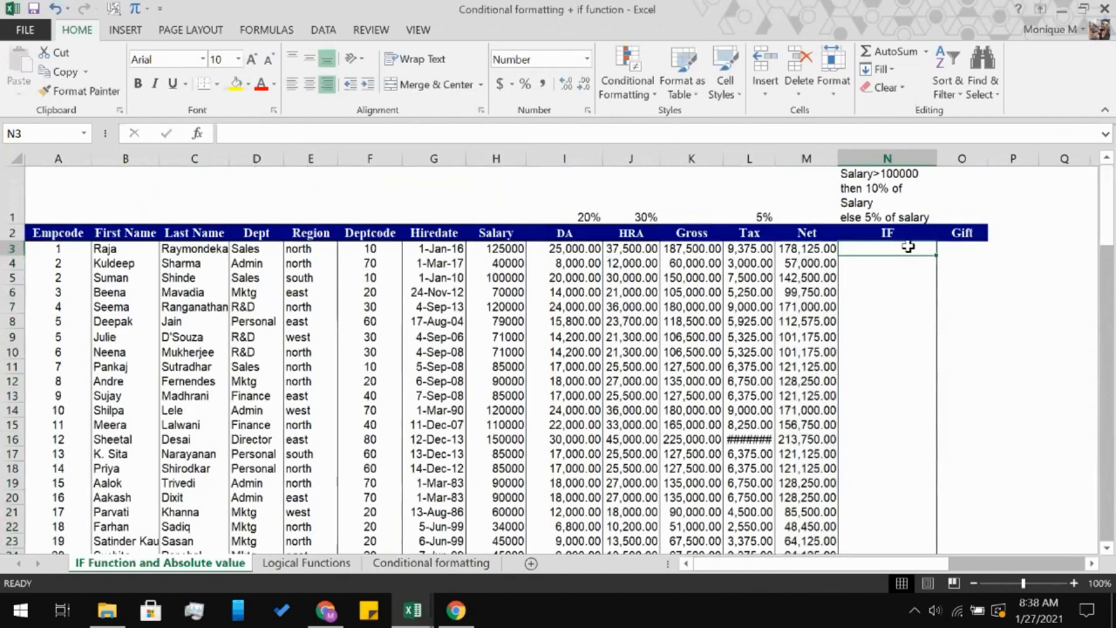
pyautogui.write('=')
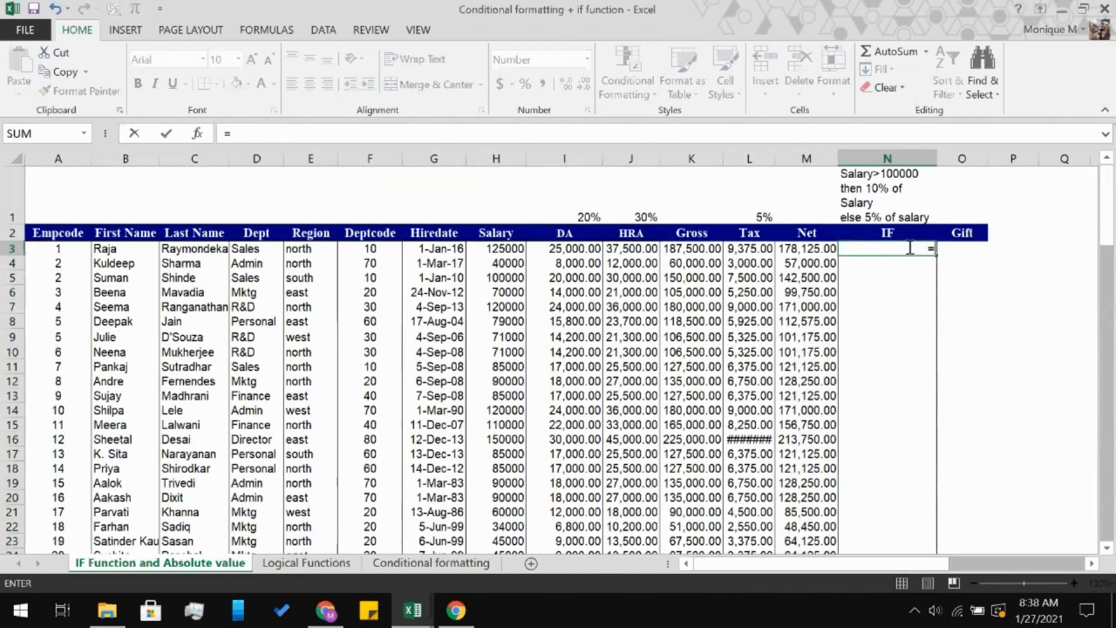
pyautogui.write('IF(')
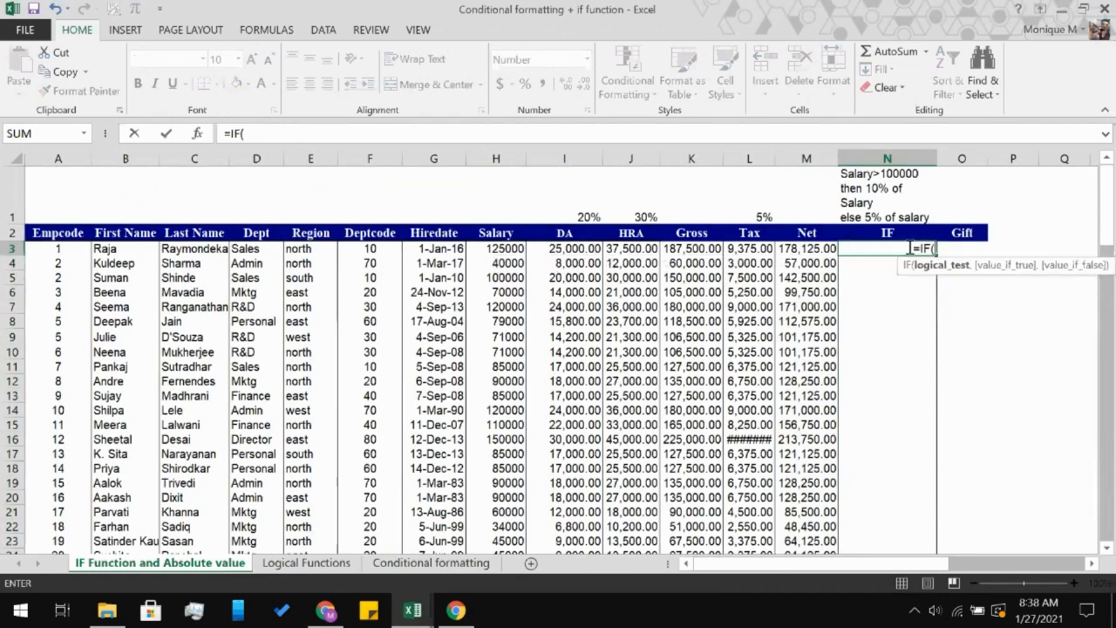
pyautogui.click(505, 249)
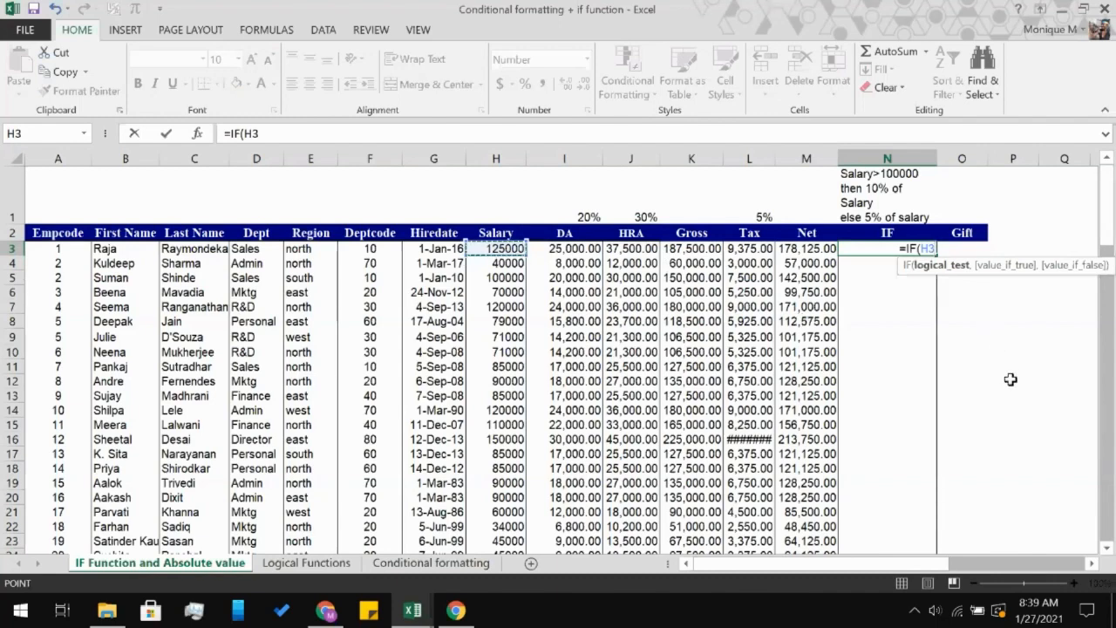
pyautogui.write('>')
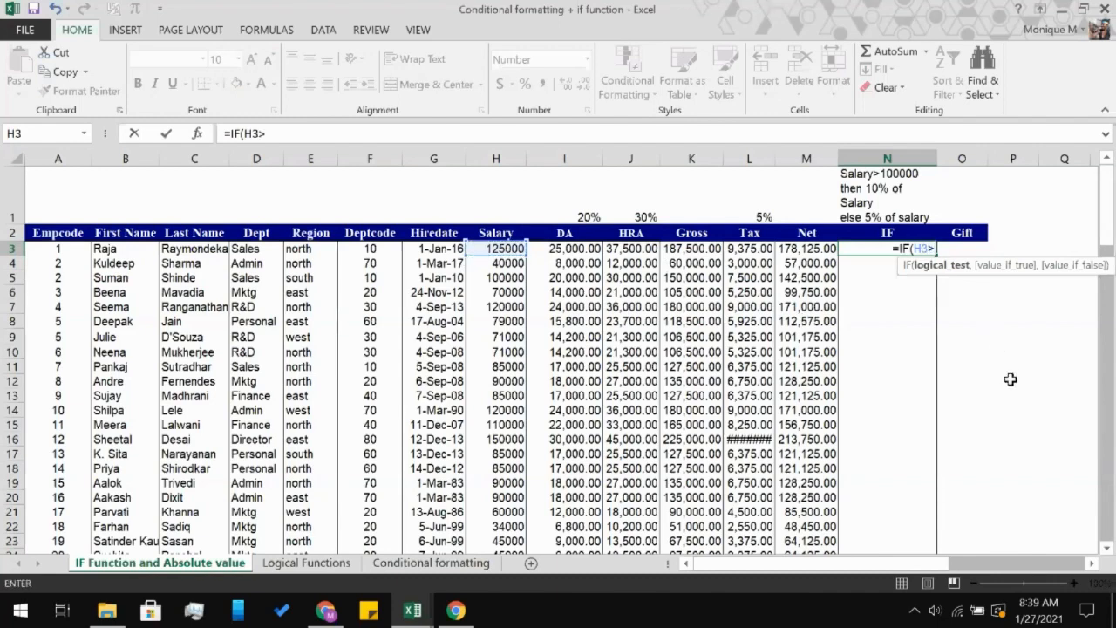
pyautogui.write('10')
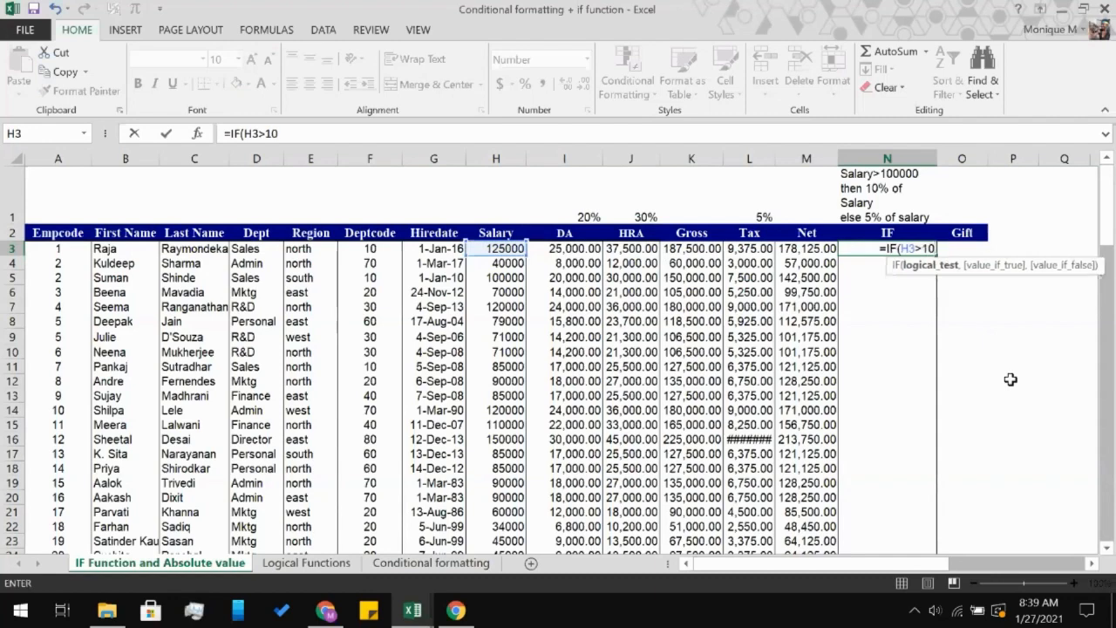
pyautogui.write('0000')
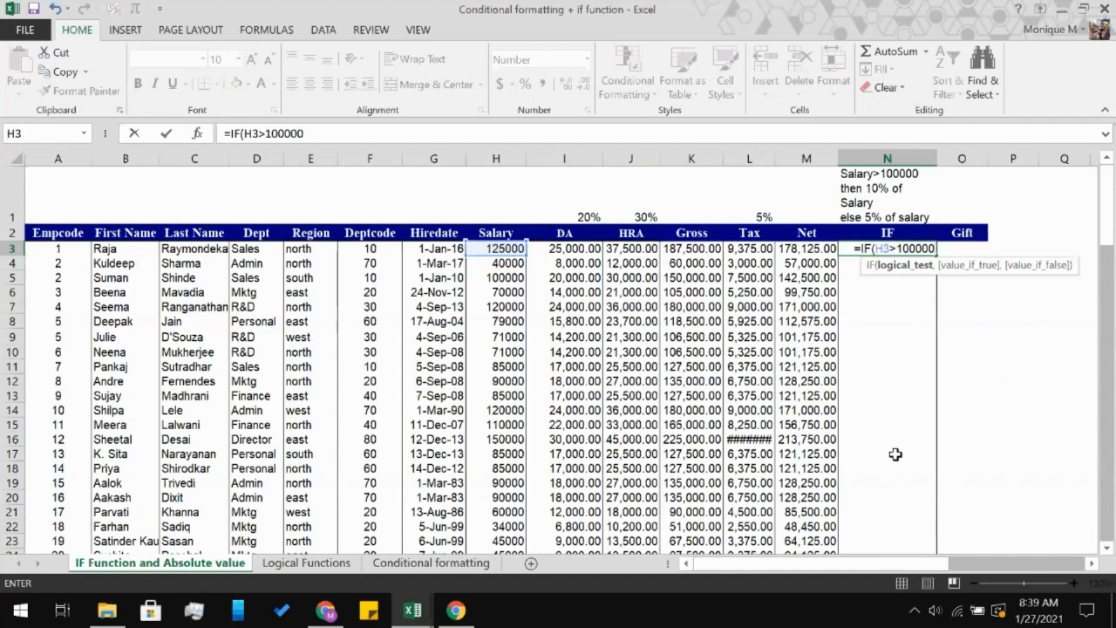
# - Add (H3*.10) as the value if true in N3's IF formula, giving 10% of Salary
pyautogui.write(',')
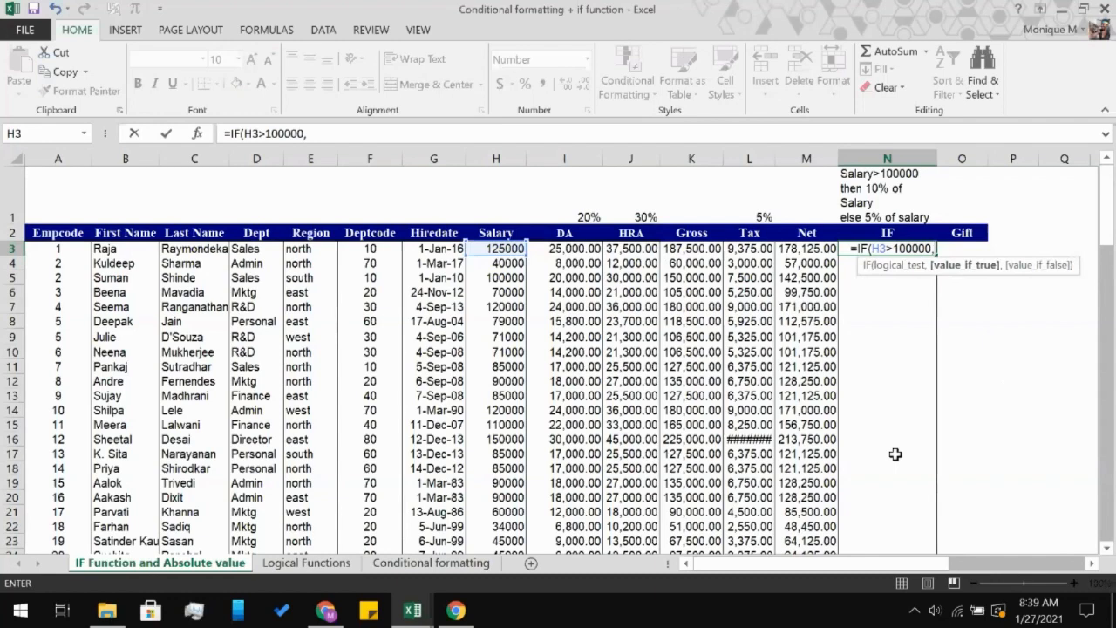
pyautogui.write('(')
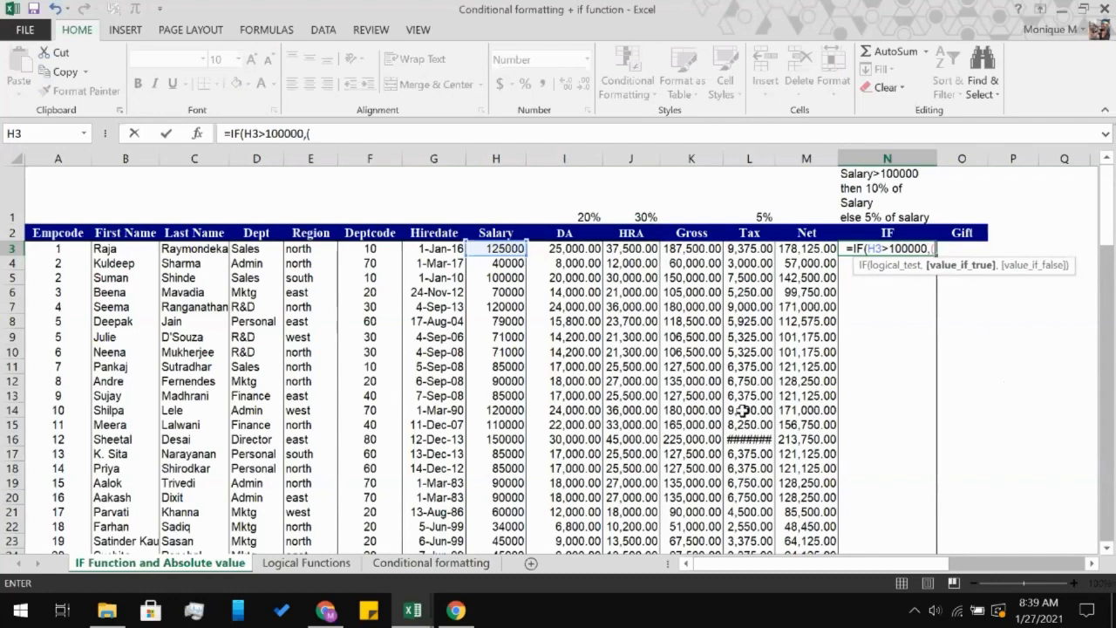
pyautogui.click(513, 249)
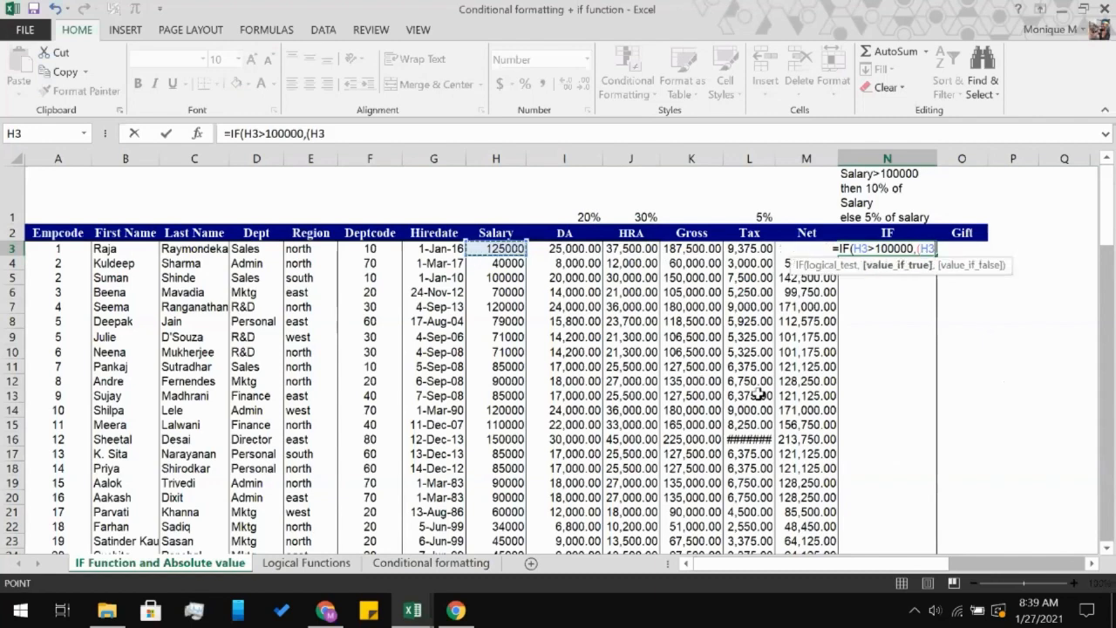
pyautogui.write('*')
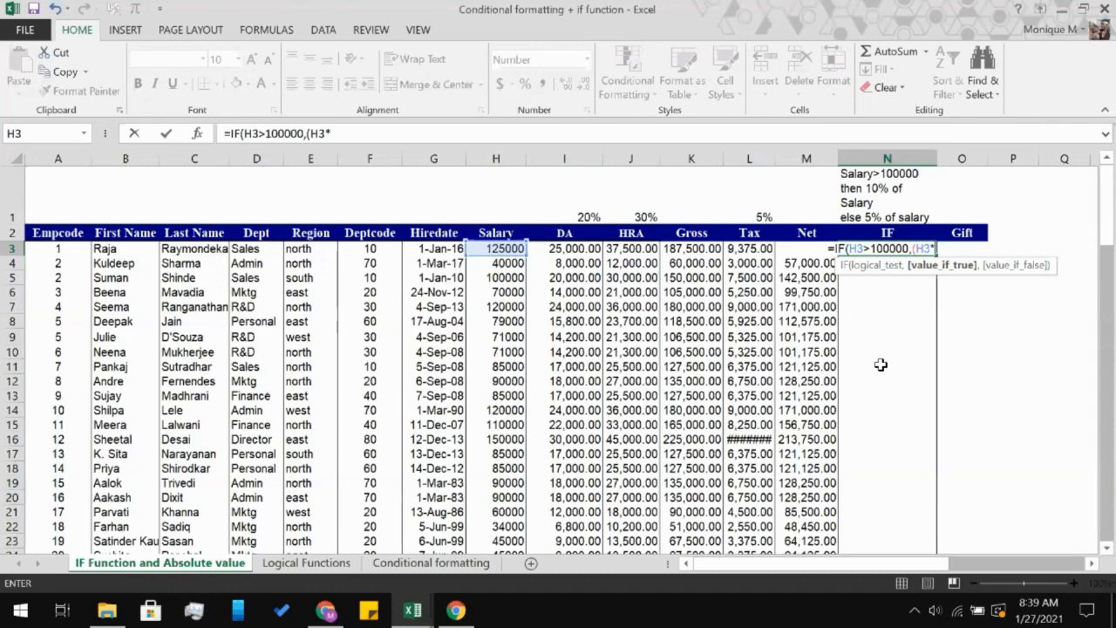
pyautogui.write('.10')
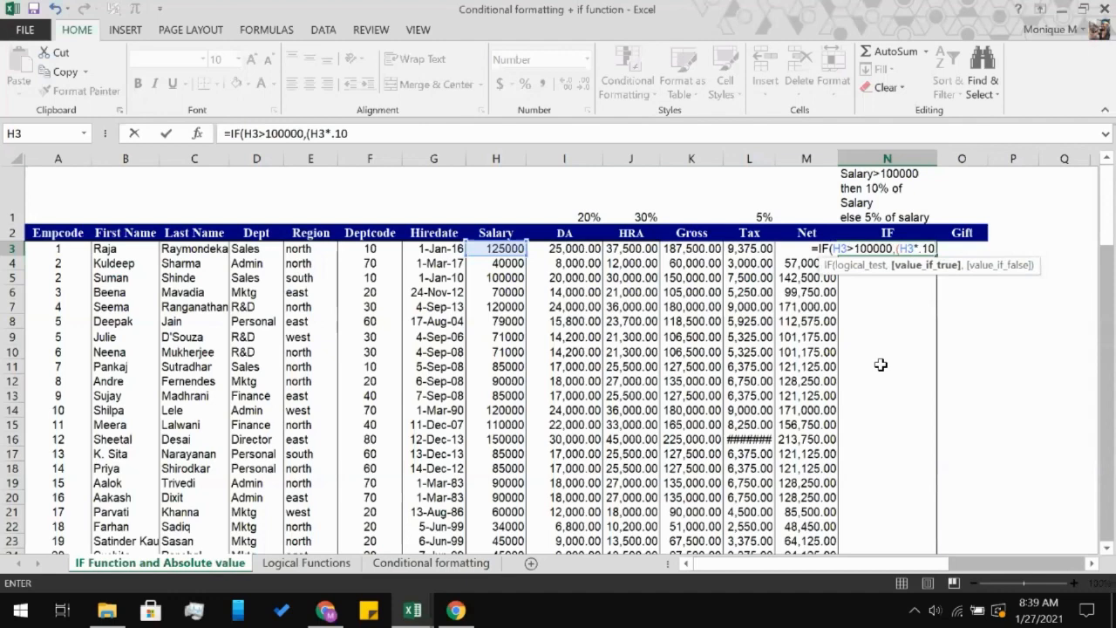
pyautogui.write(')')
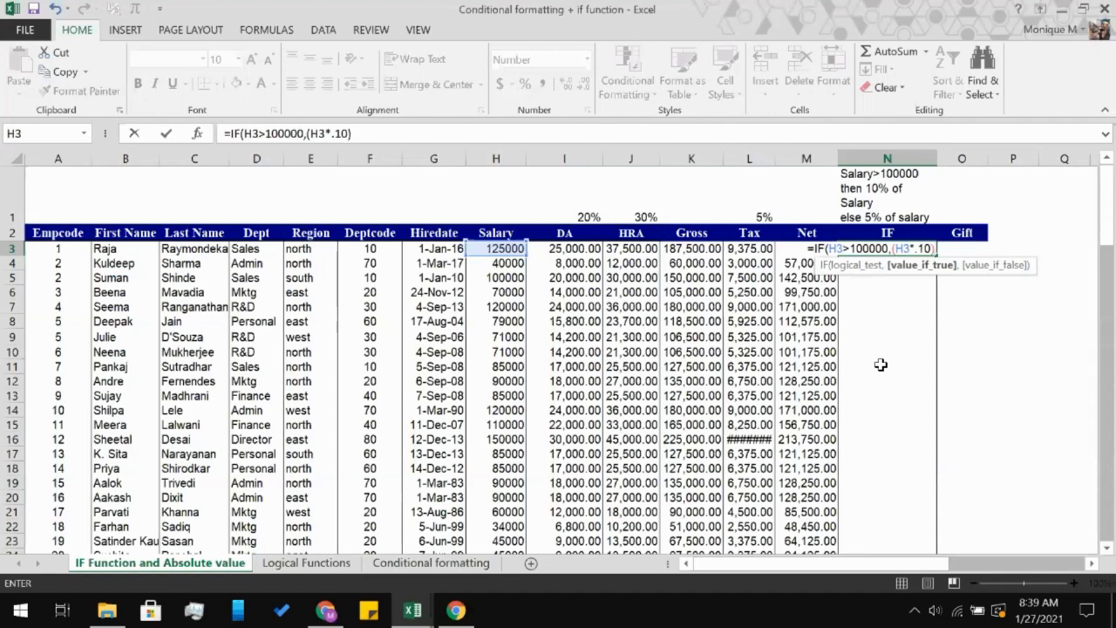
# - Add (H3*.05) as the value if false and complete N3's formula as =IF(H3>100000,(H3*.10),(H3*.05))
pyautogui.write(',')
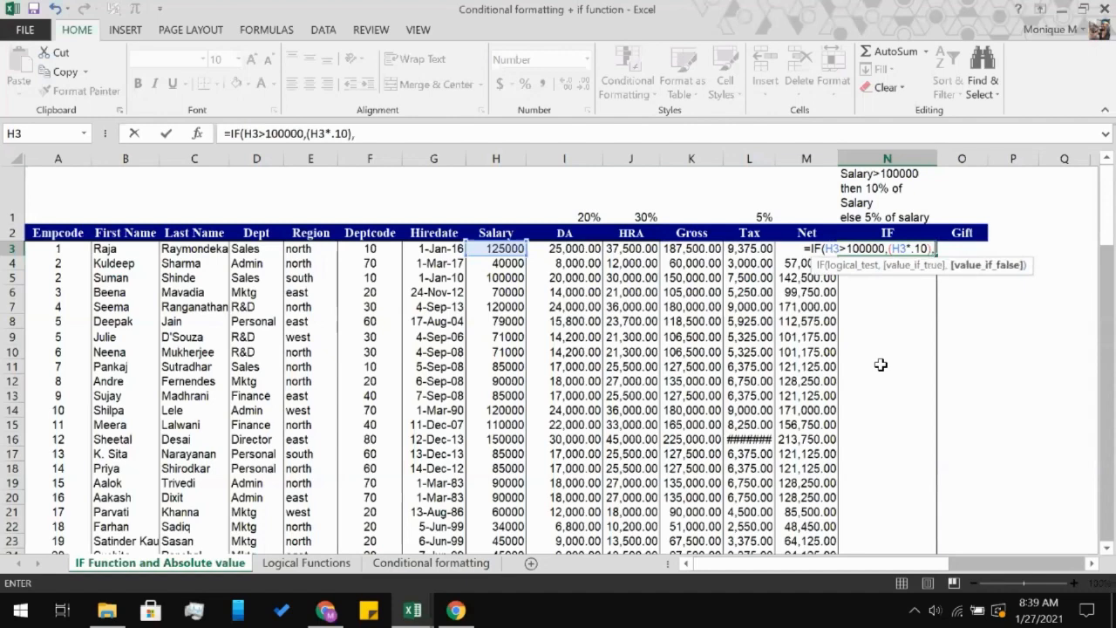
pyautogui.click(504, 251)
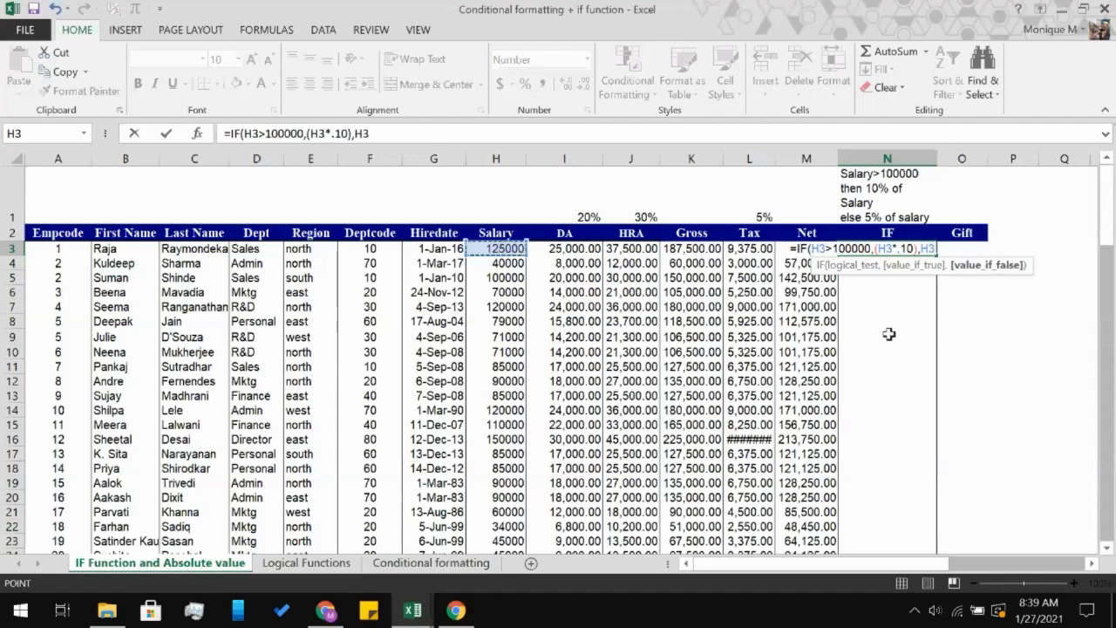
pyautogui.press('BackSpace')
pyautogui.press('BackSpace')
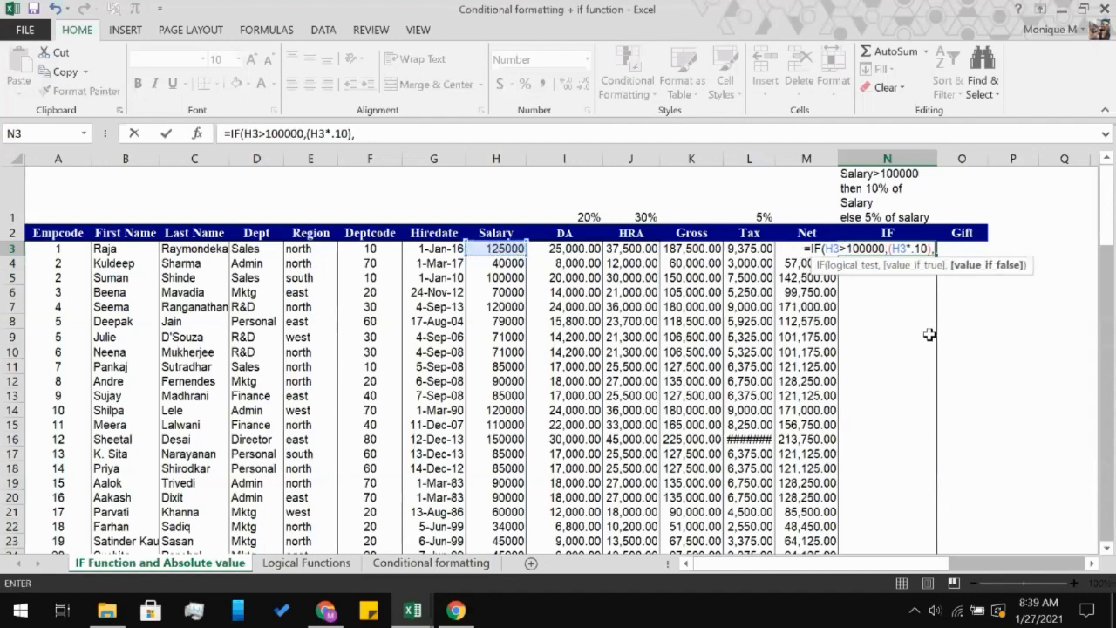
pyautogui.write('(')
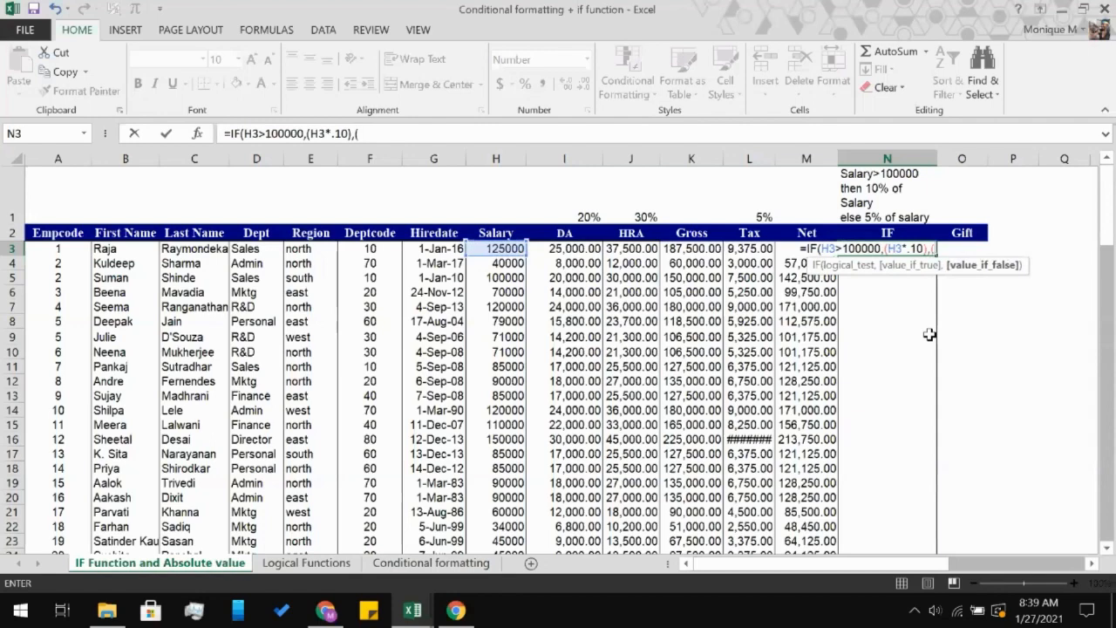
pyautogui.click(514, 248)
pyautogui.write('*')
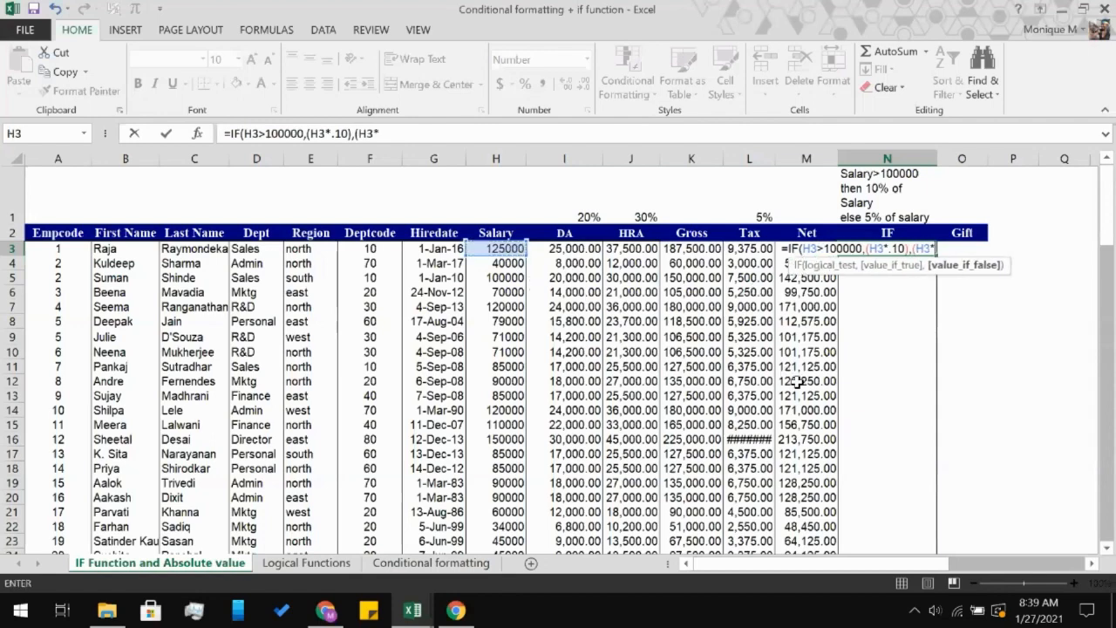
pyautogui.write('.05')
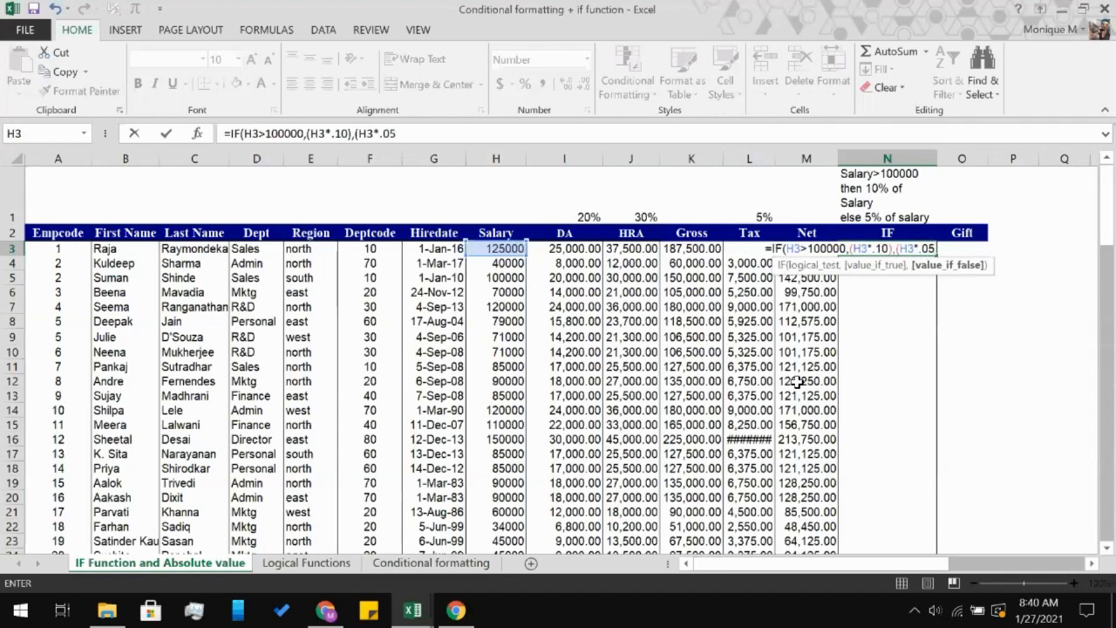
pyautogui.write('))')
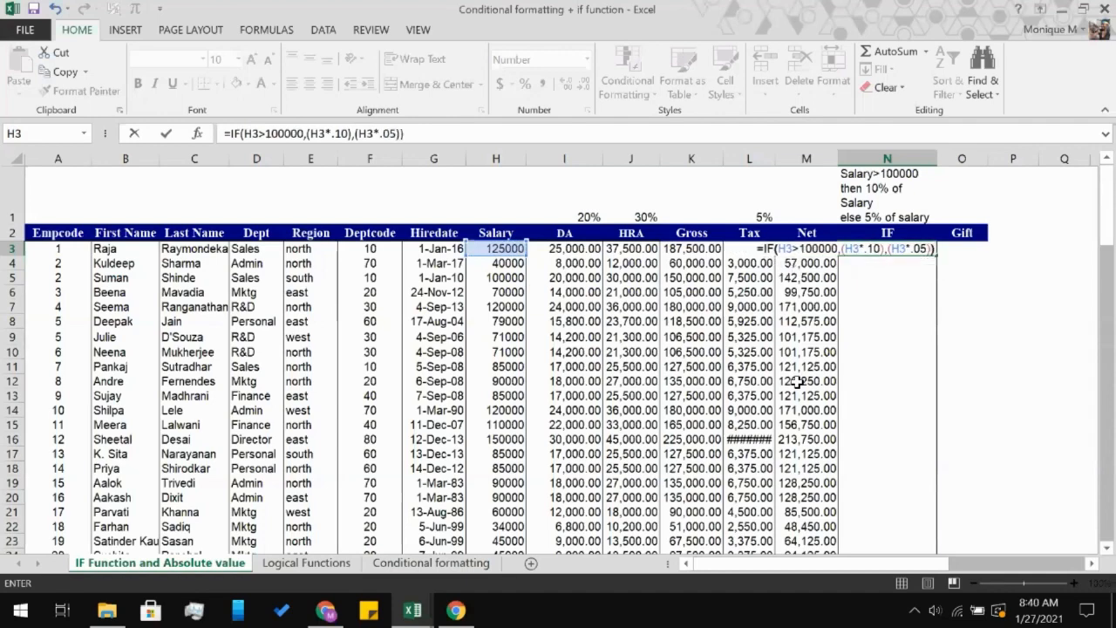
pyautogui.press('Return')
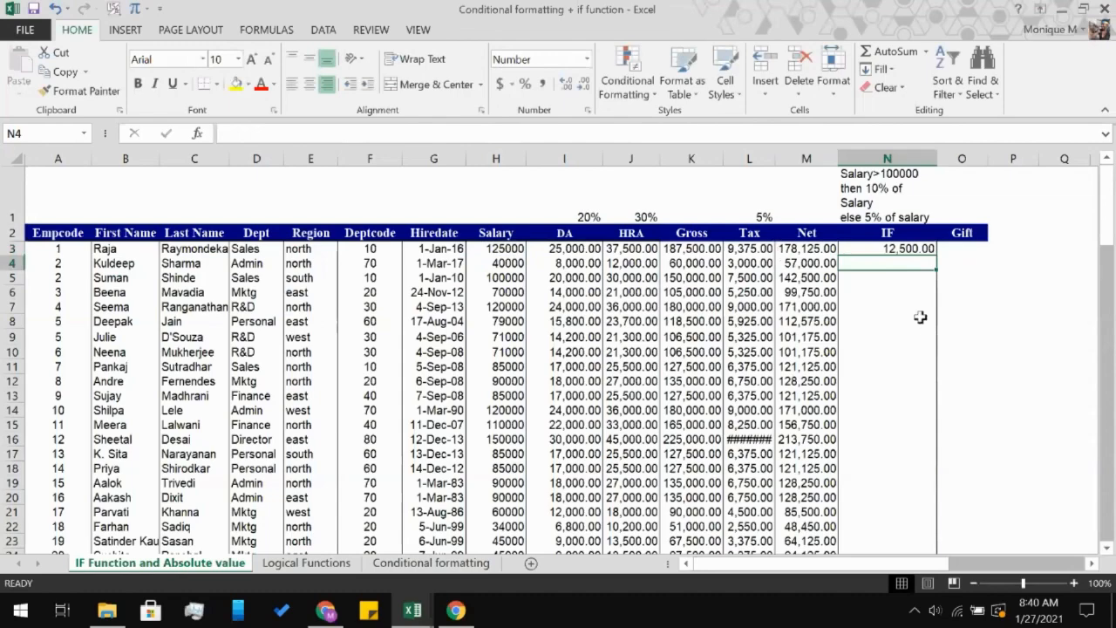
# - Fill the IF formula from N3 down through N102, the last employee row
pyautogui.click(915, 249)
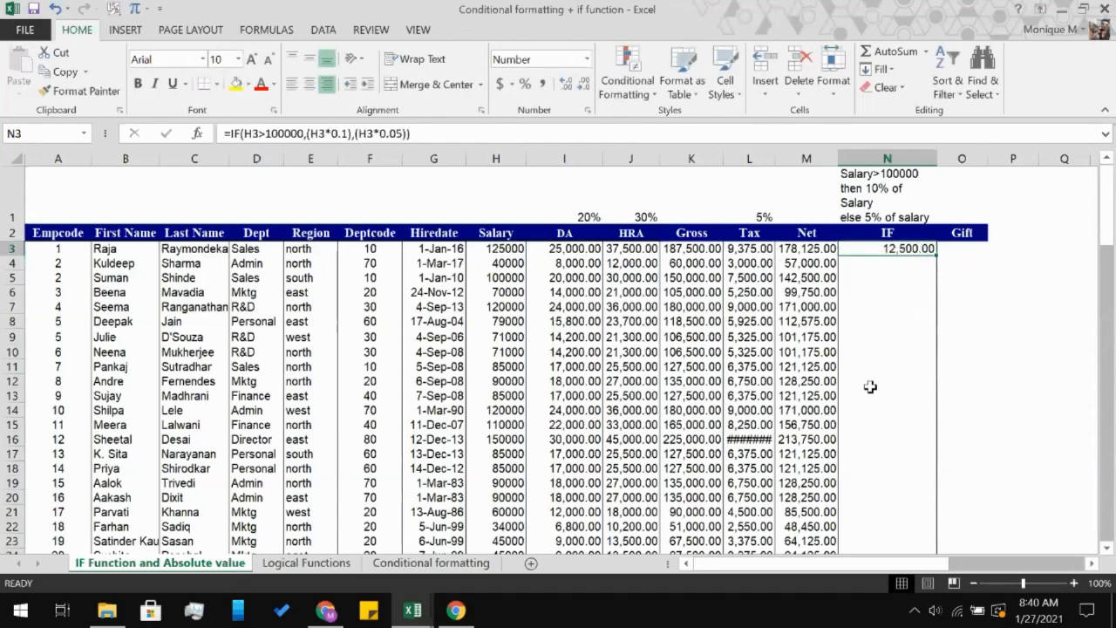
pyautogui.scroll(-10, 870, 386)
pyautogui.scroll(-20, 878, 366)
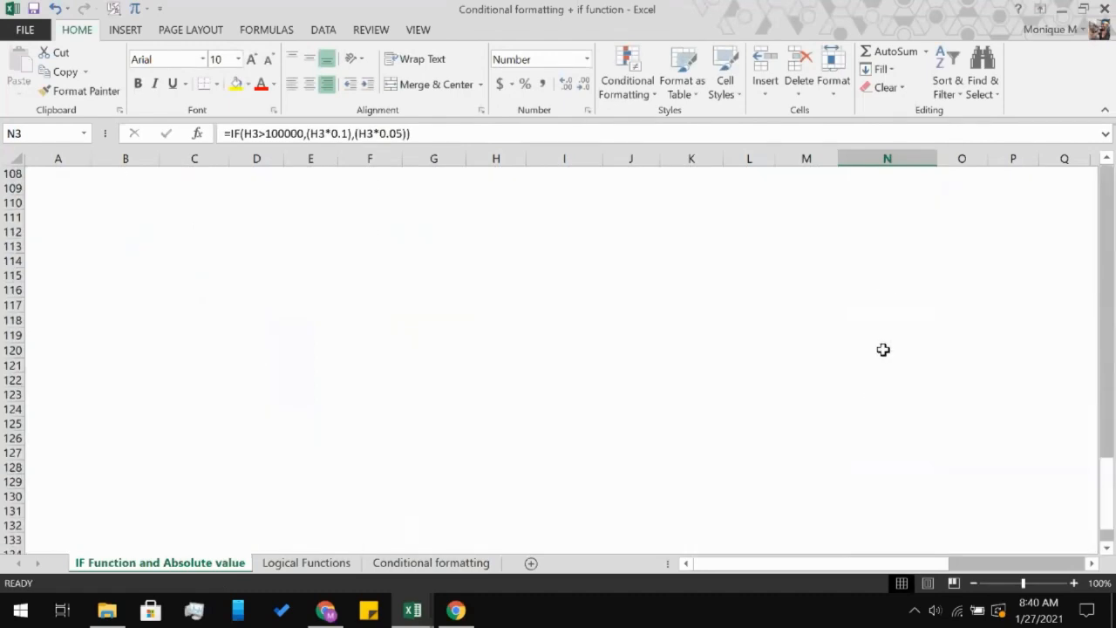
pyautogui.scroll(7, 884, 349)
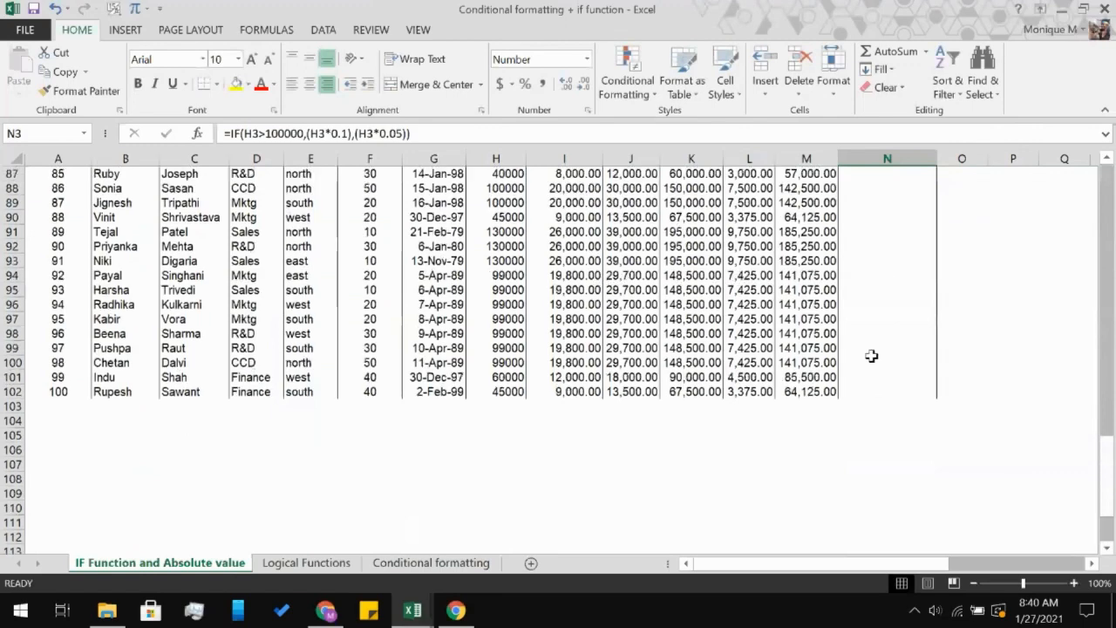
pyautogui.keyDown('shift'); pyautogui.click(846, 396); pyautogui.keyUp('shift')
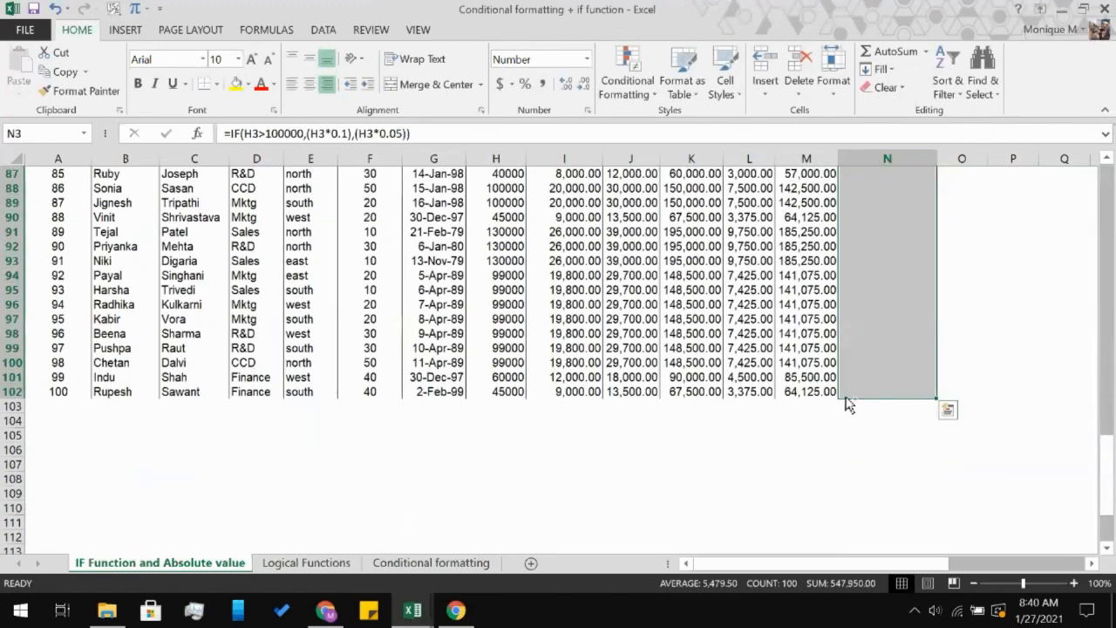
pyautogui.hotkey('ctrl', 'd')
pyautogui.scroll(20, 846, 399)
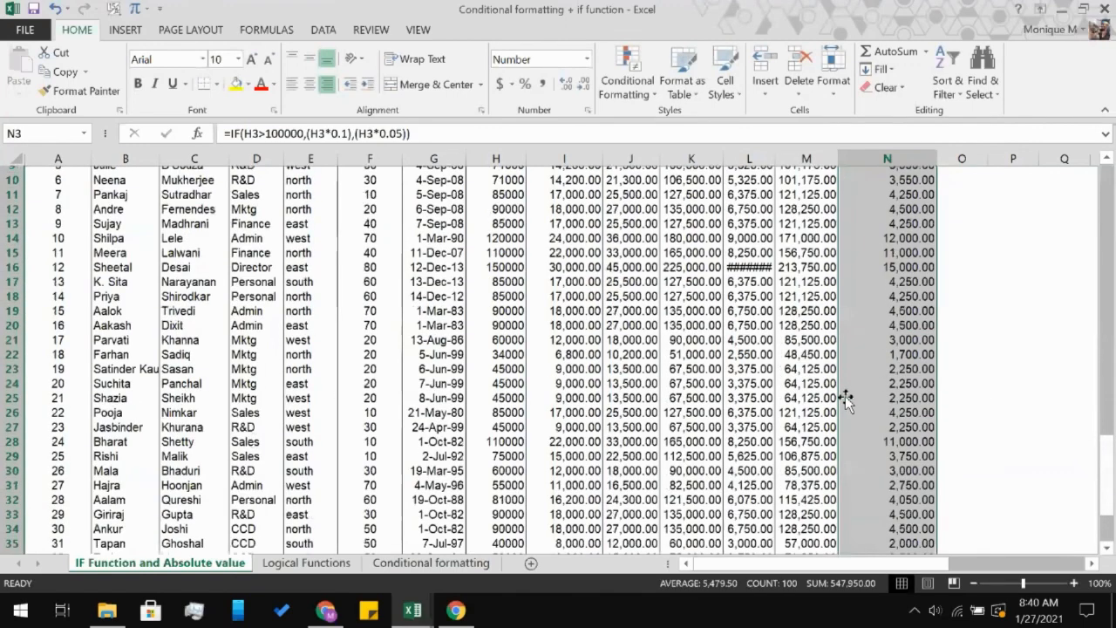
pyautogui.scroll(3, 846, 399)
pyautogui.click(1023, 193)
# - Remove the parentheses around H3*0.1, the value if true, in N3's IF formula
pyautogui.click(897, 193)
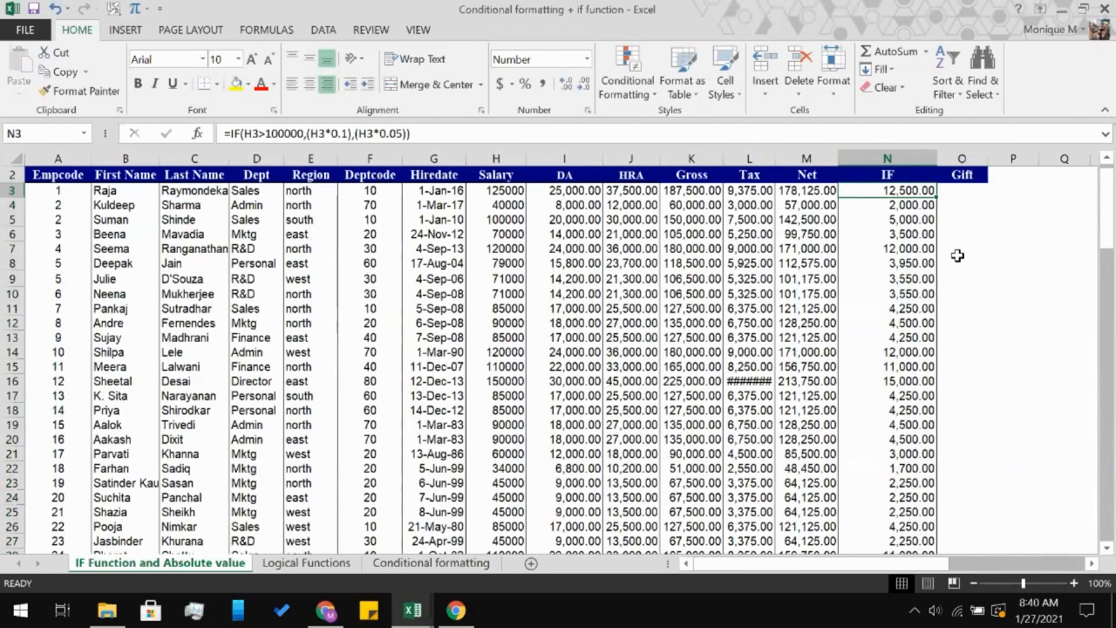
pyautogui.scroll(1, 958, 256)
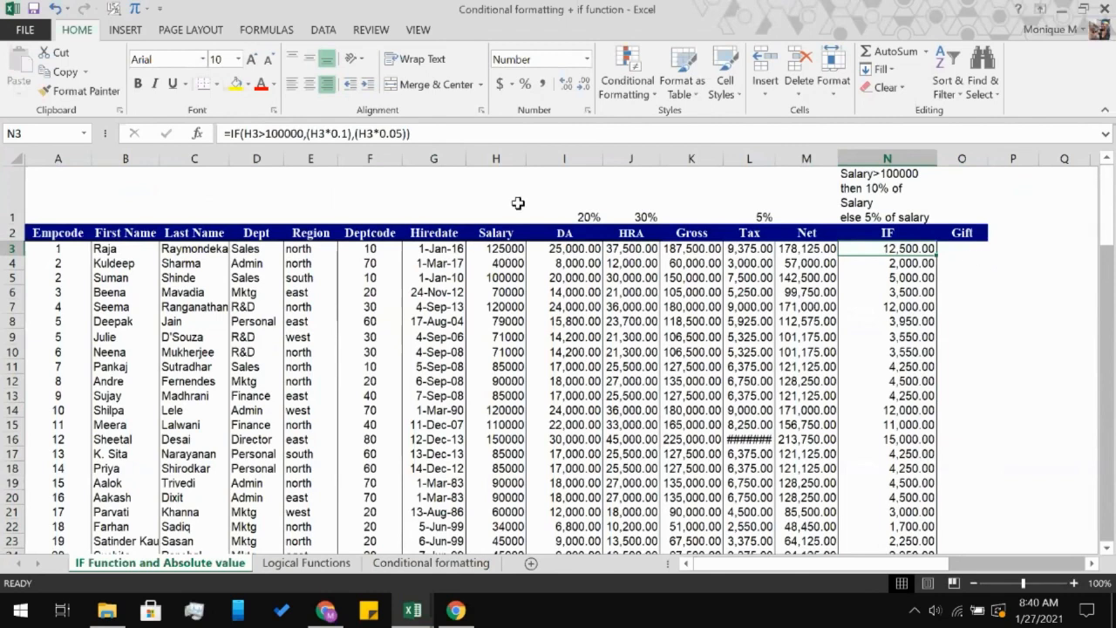
pyautogui.click(428, 133)
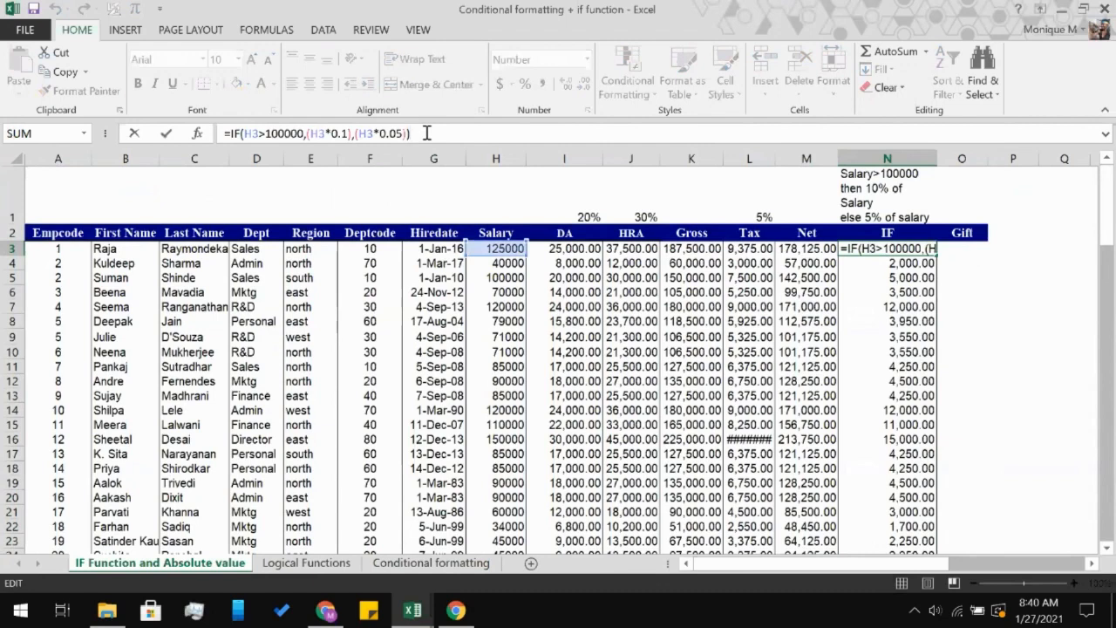
pyautogui.click(311, 134)
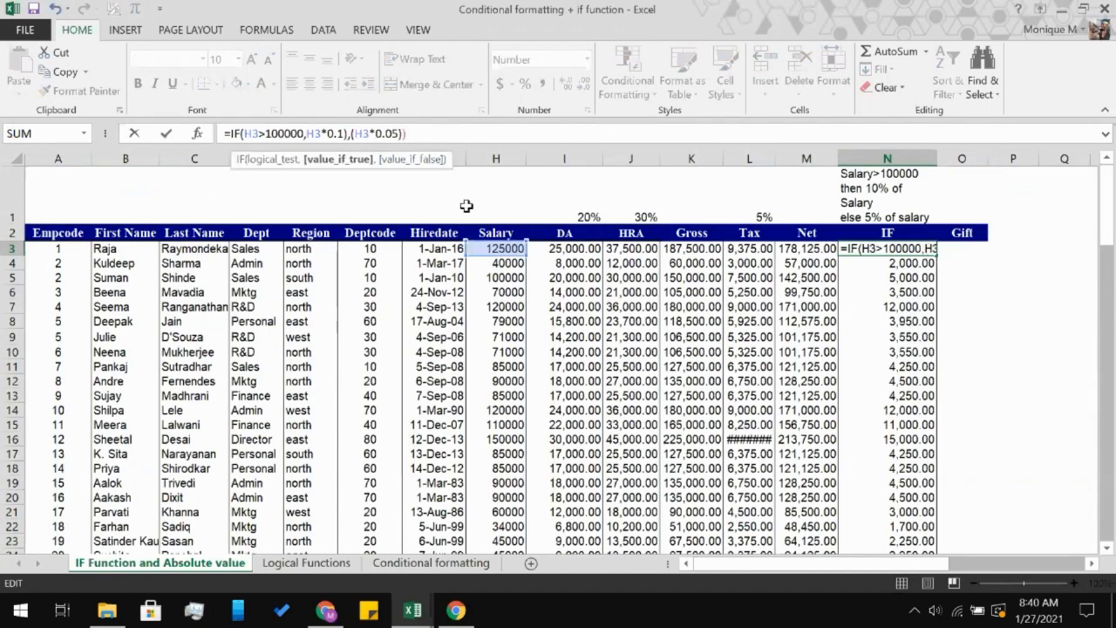
pyautogui.press('Right')
pyautogui.press('Right')
pyautogui.press('Right')
pyautogui.press('Right')
pyautogui.press('Right')
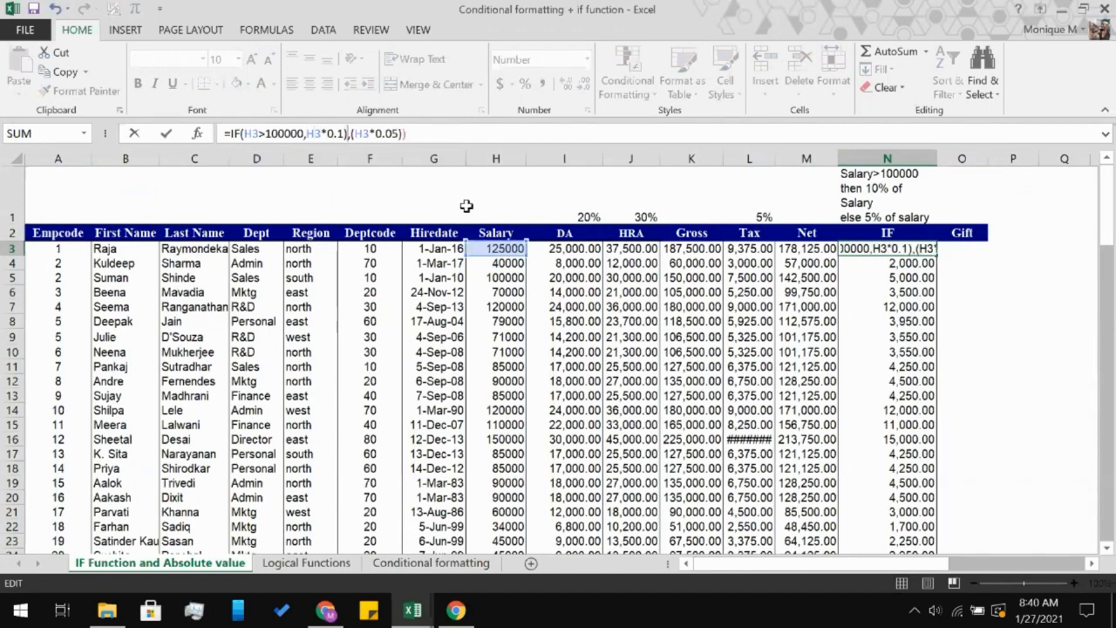
pyautogui.press('BackSpace')
pyautogui.press('Right')
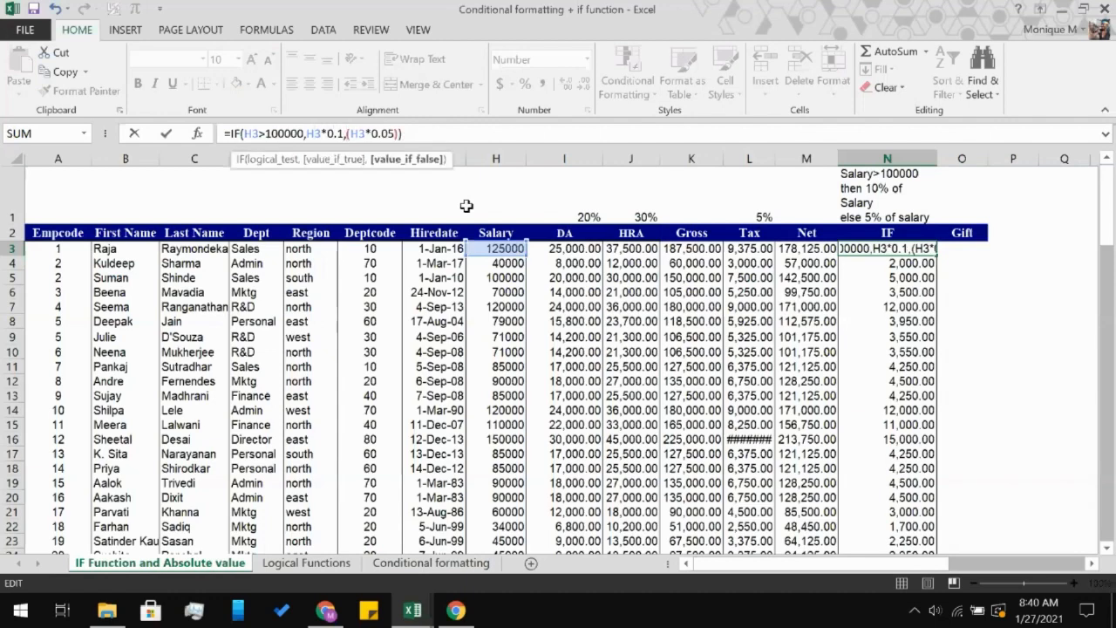
# - Remove the parentheses around H3*0.05 and commit N3's formula as =IF(H3>100000,H3*0.1,H3*0.05)
pyautogui.press('BackSpace')
pyautogui.press('Right')
pyautogui.press('Right')
pyautogui.press('Right')
pyautogui.press('Right')
pyautogui.press('Right')
pyautogui.press('Right')
pyautogui.press('Right')
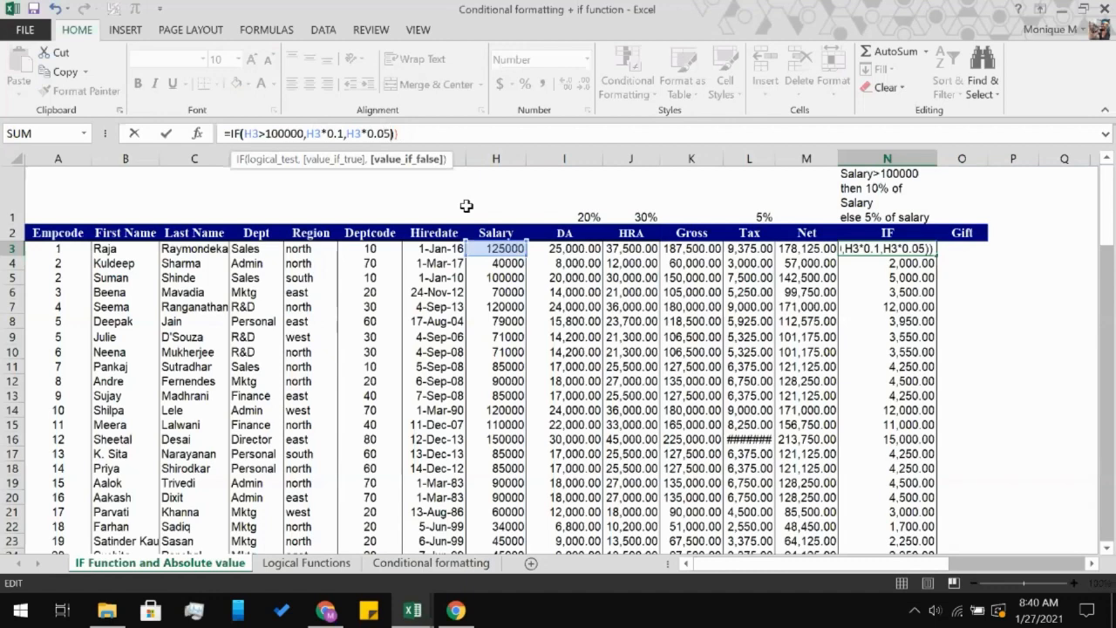
pyautogui.press('Right')
pyautogui.press('BackSpace')
pyautogui.press('Return')
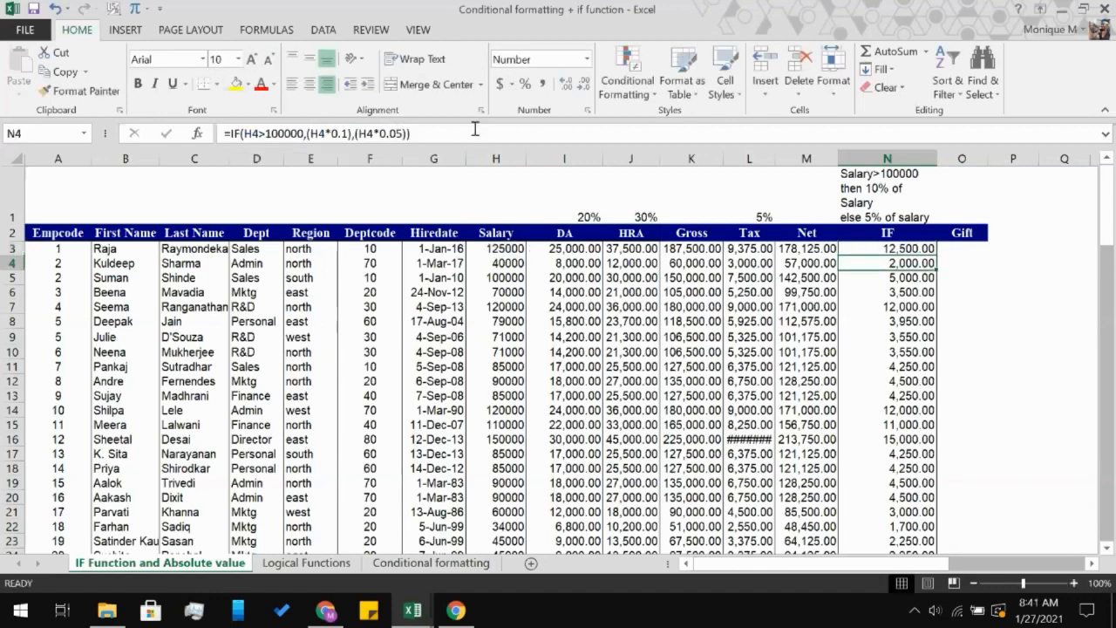
# - Fill N3's simplified IF formula down the IF column through N102, the last employee row
pyautogui.click(907, 248)
pyautogui.scroll(-18, 885, 394)
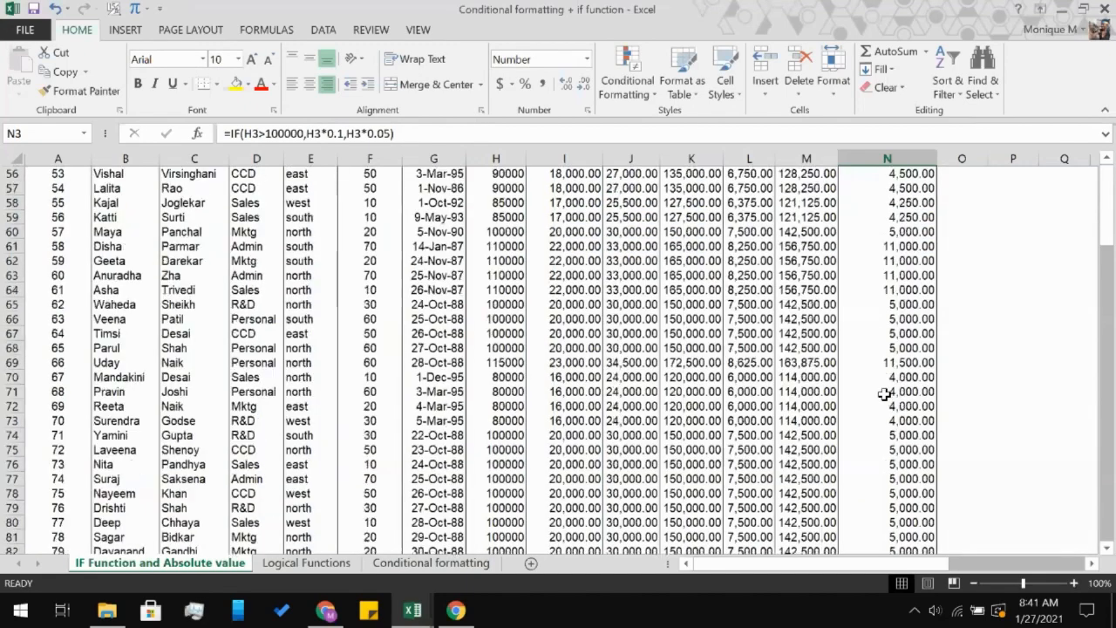
pyautogui.scroll(-14, 885, 394)
pyautogui.keyDown('shift'); pyautogui.click(901, 232); pyautogui.keyUp('shift')
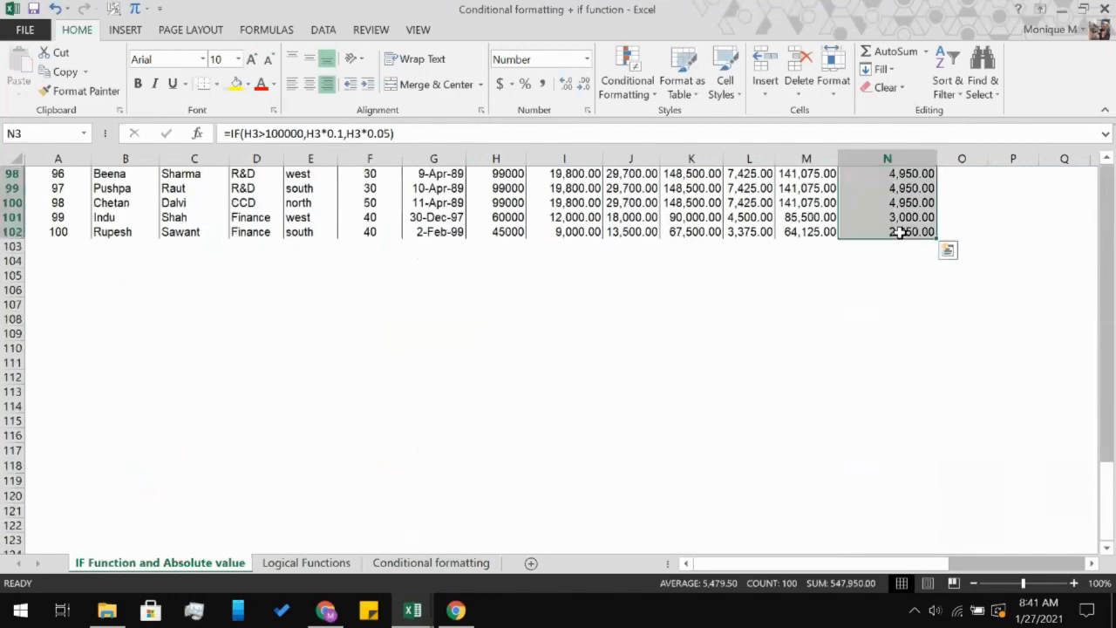
# - Enter the note "net>100000 then trip, else gift" in O1, above the Gift heading
pyautogui.scroll(20, 901, 232)
pyautogui.click(997, 249)
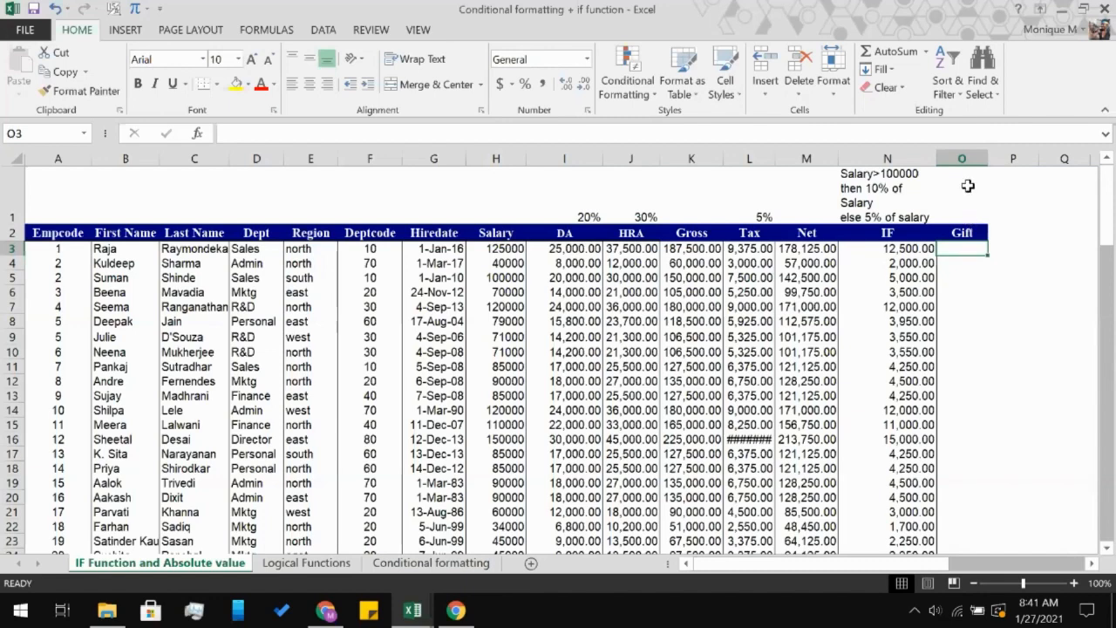
pyautogui.click(955, 211)
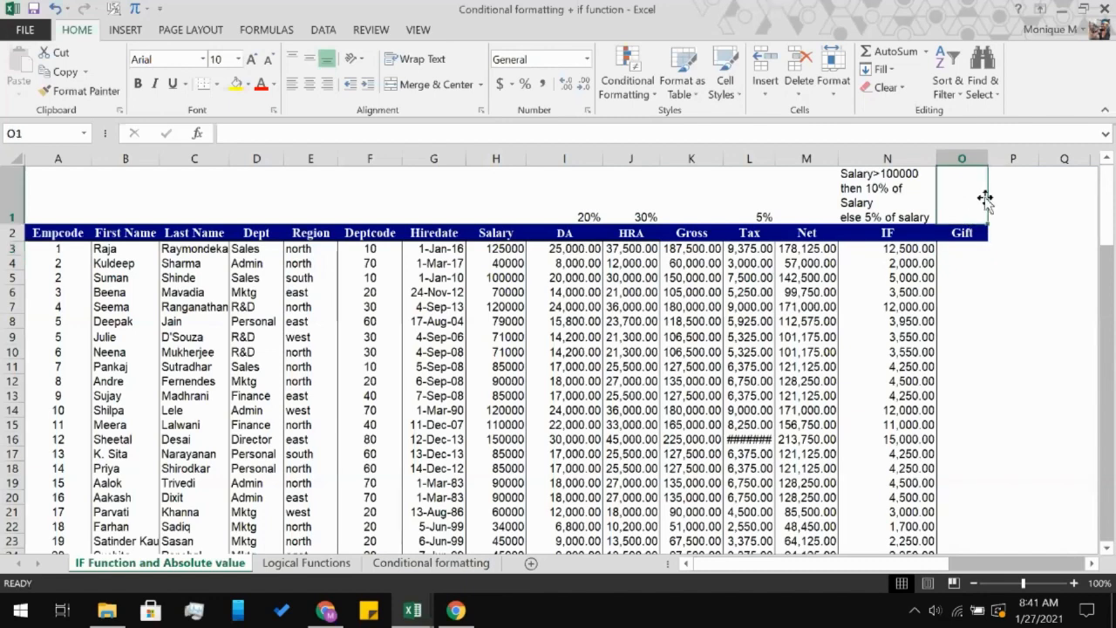
pyautogui.click(971, 142)
pyautogui.write('net')
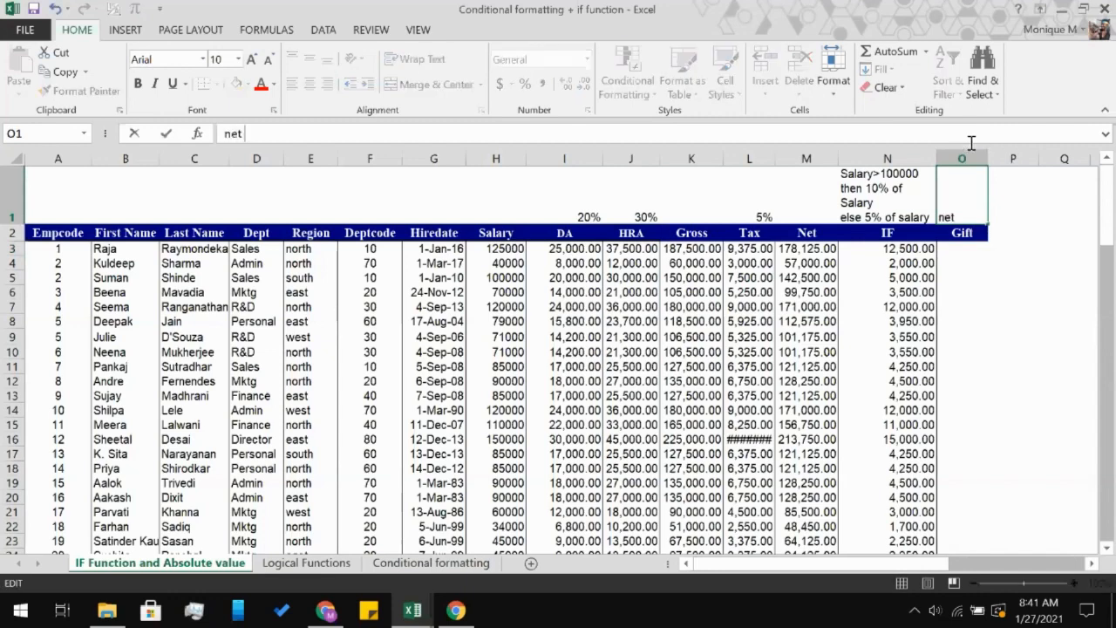
pyautogui.write('>100000')
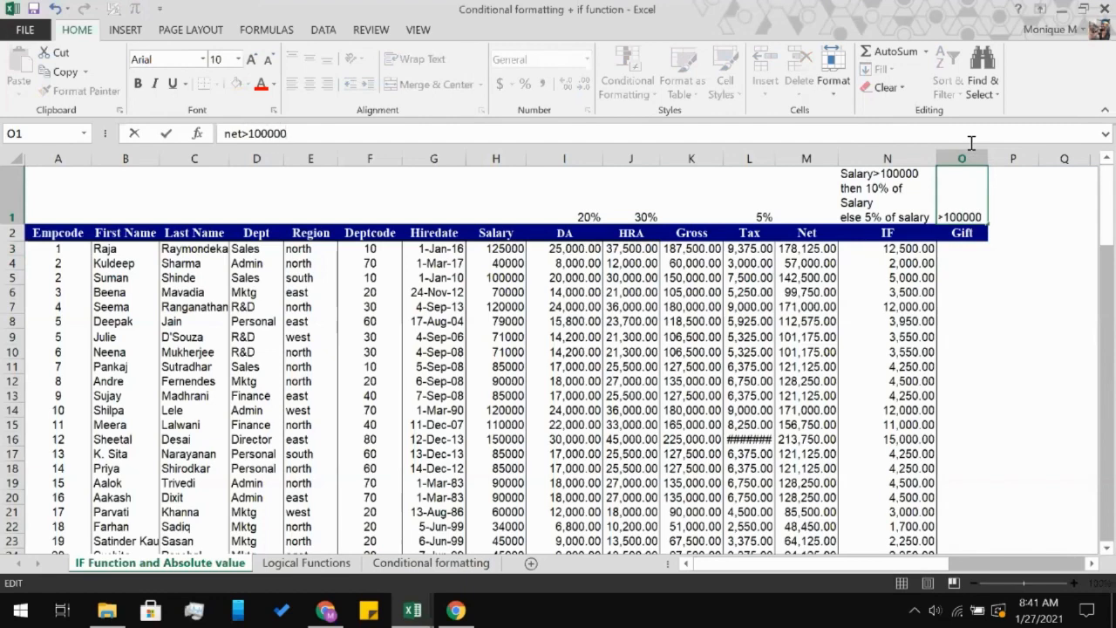
pyautogui.write(' then trip')
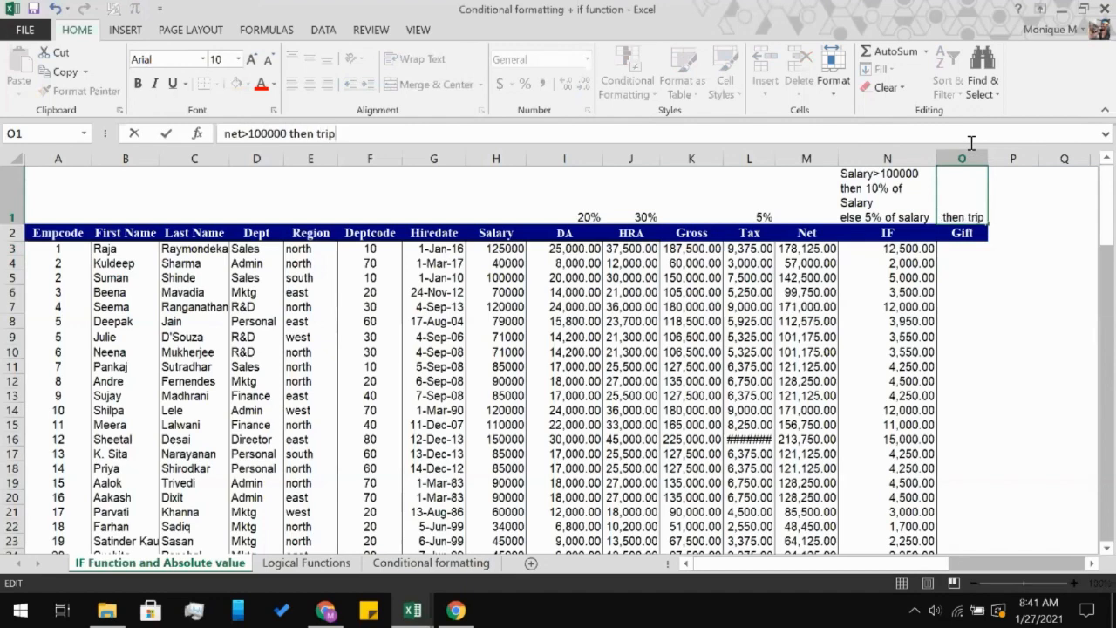
pyautogui.write(', else gift')
pyautogui.press('Return')
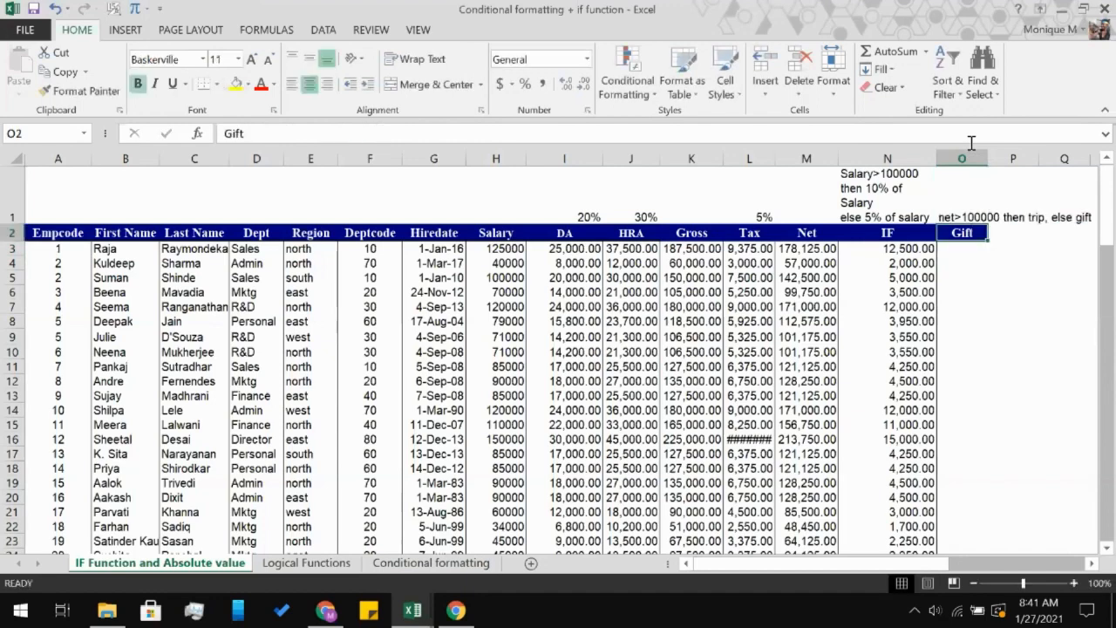
pyautogui.click(970, 203)
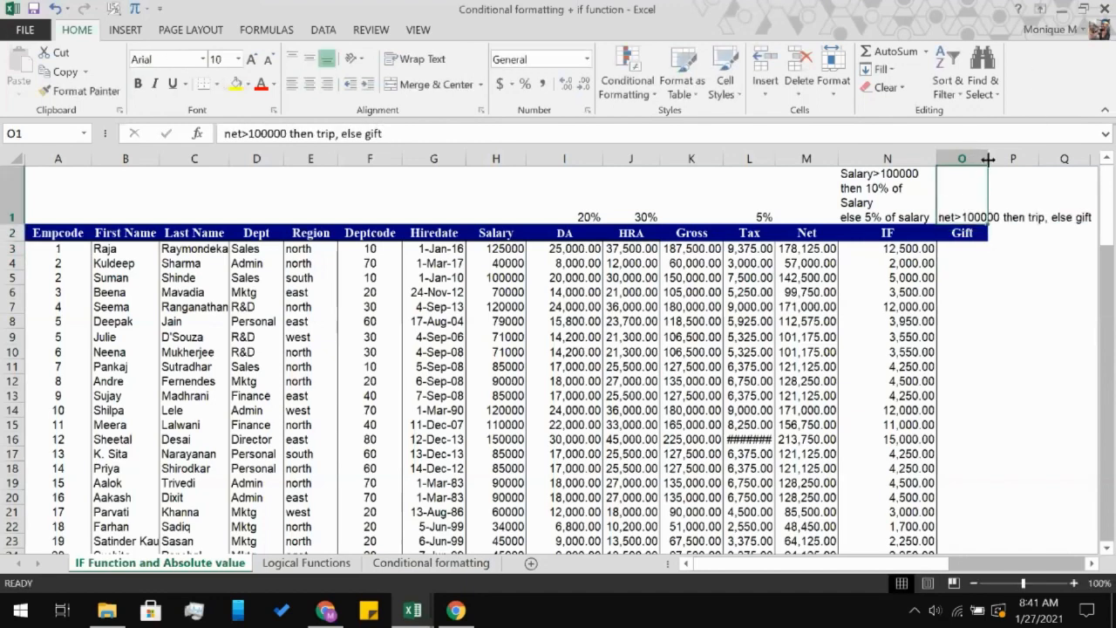
# - Start an IF formula in O3 with the logical test M3>100000 on the Net value
pyautogui.click(966, 248)
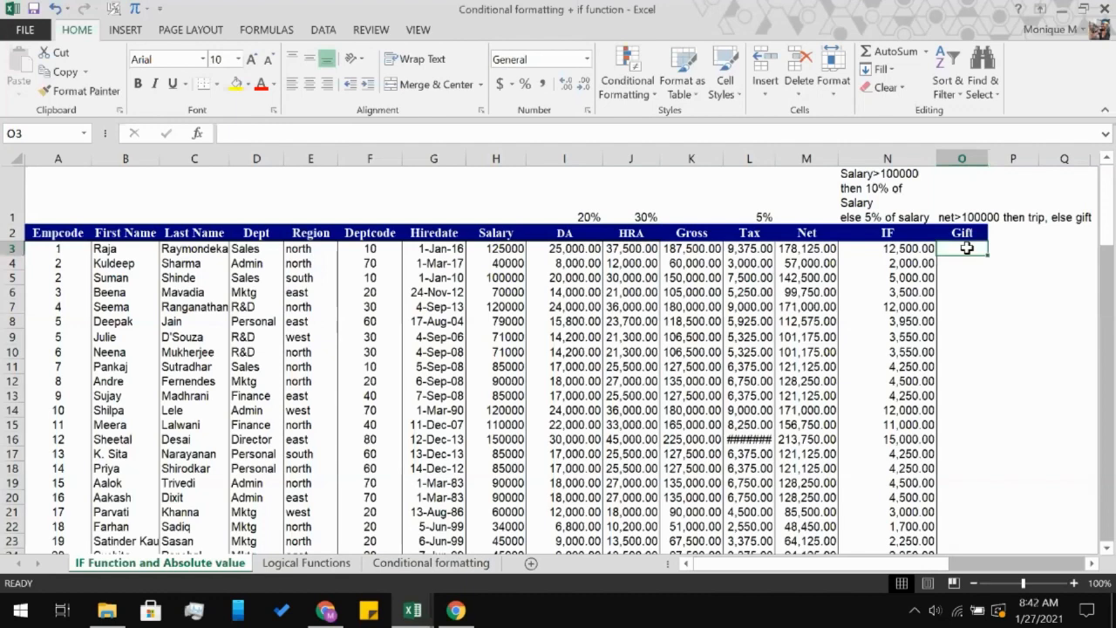
pyautogui.write('=')
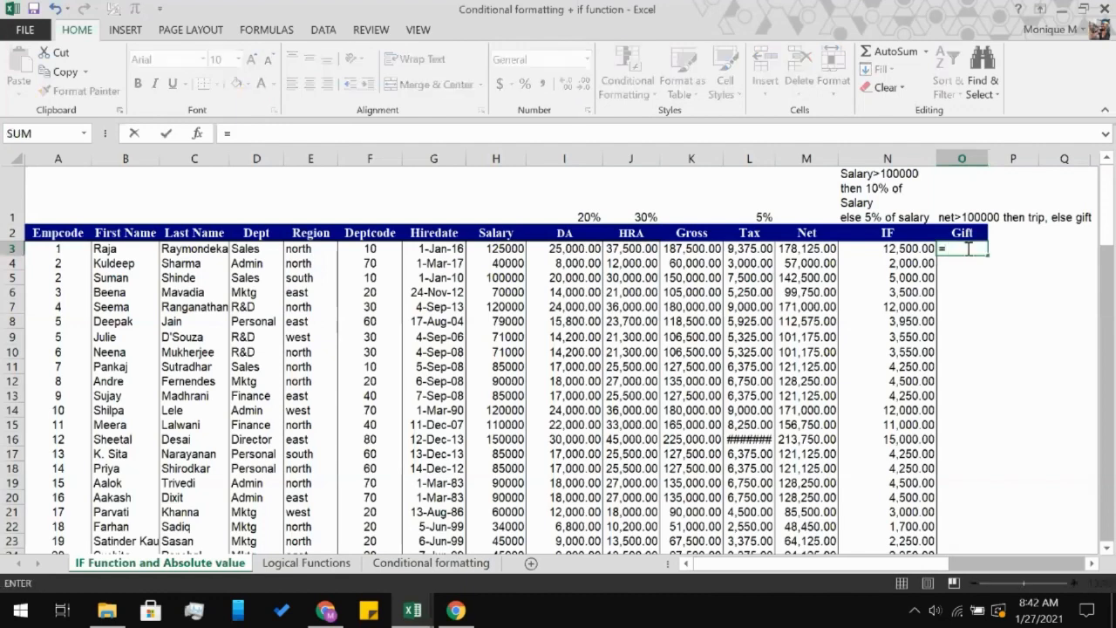
pyautogui.write('if')
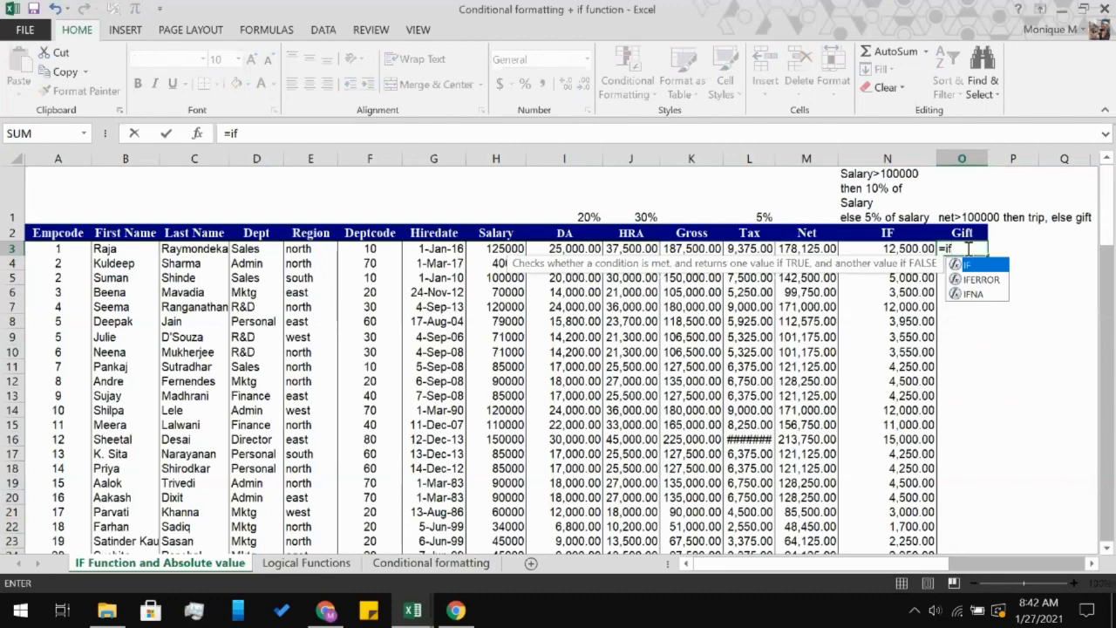
pyautogui.press('Tab')
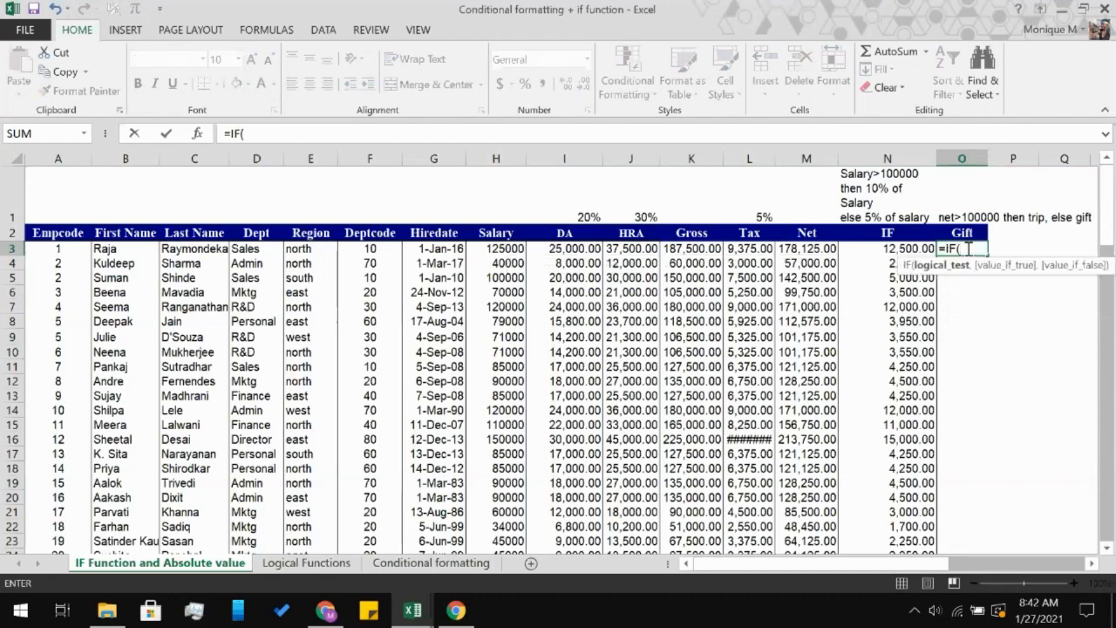
pyautogui.click(814, 249)
pyautogui.write('>1')
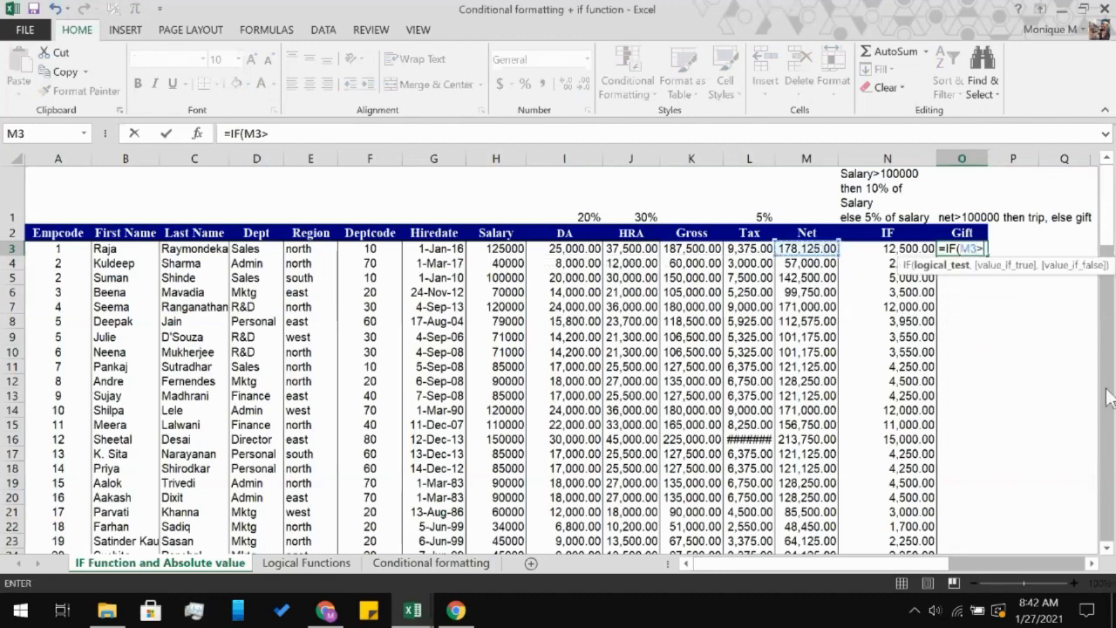
pyautogui.write('00000')
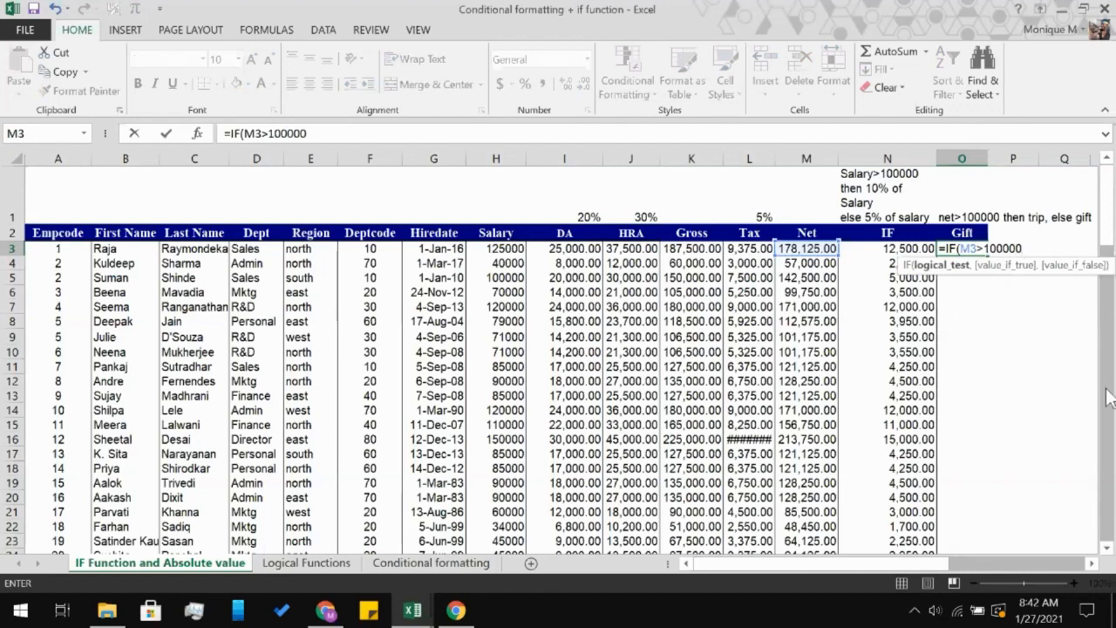
# - Add "Trip" as the value if true and "Gift" as the value if false, completing O3 as =IF(M3>100000, "Trip", "Gift")
pyautogui.write(',')
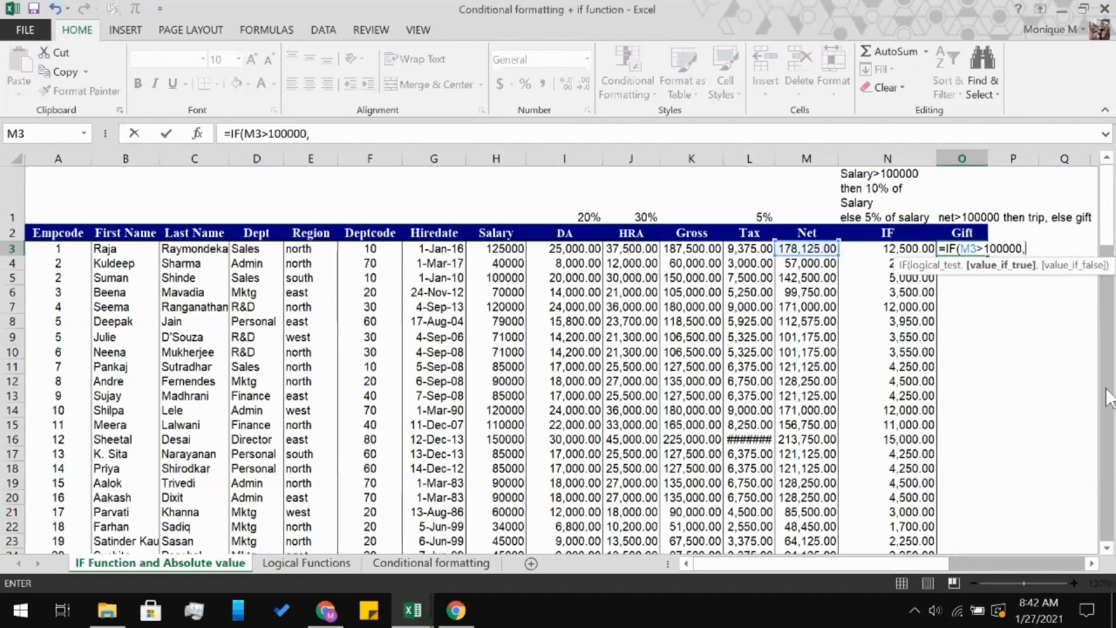
pyautogui.write(' "Trip", "')
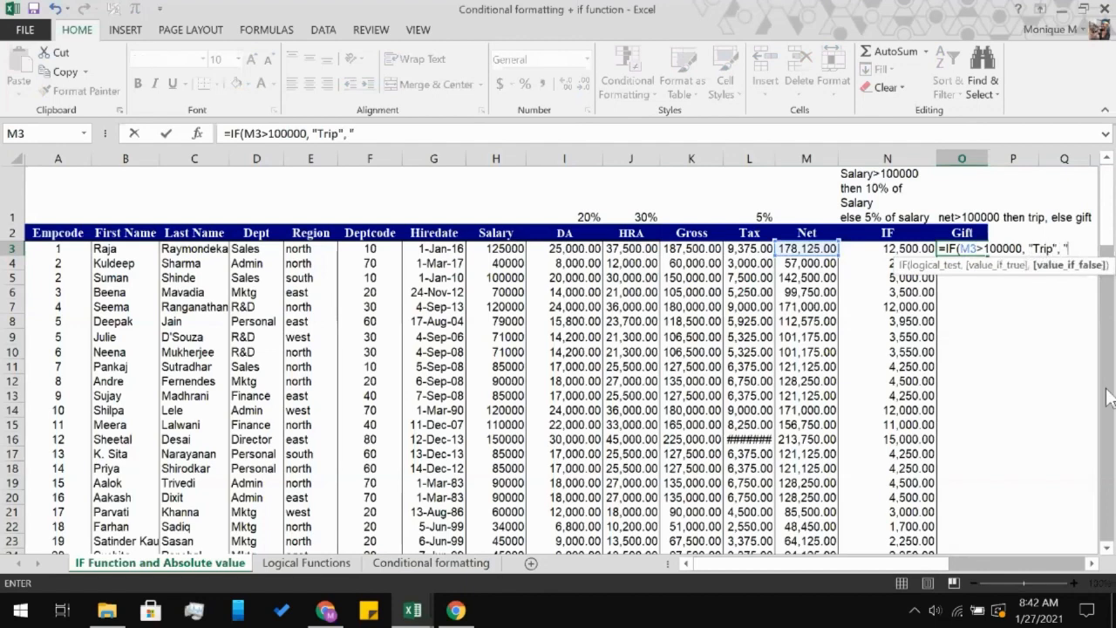
pyautogui.write('Gift")')
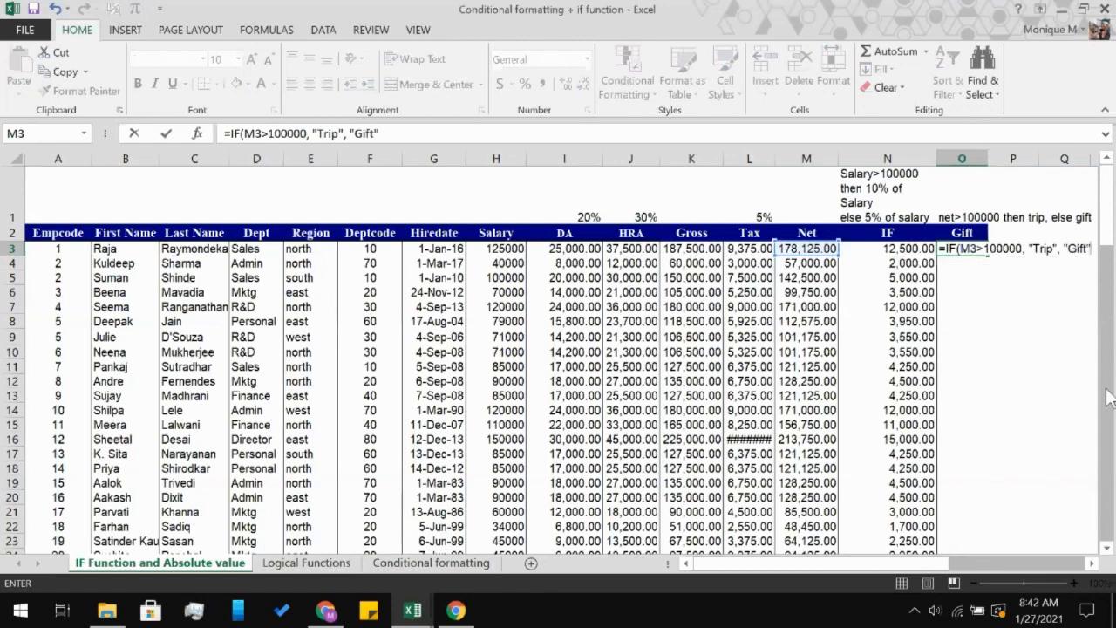
pyautogui.press('Return')
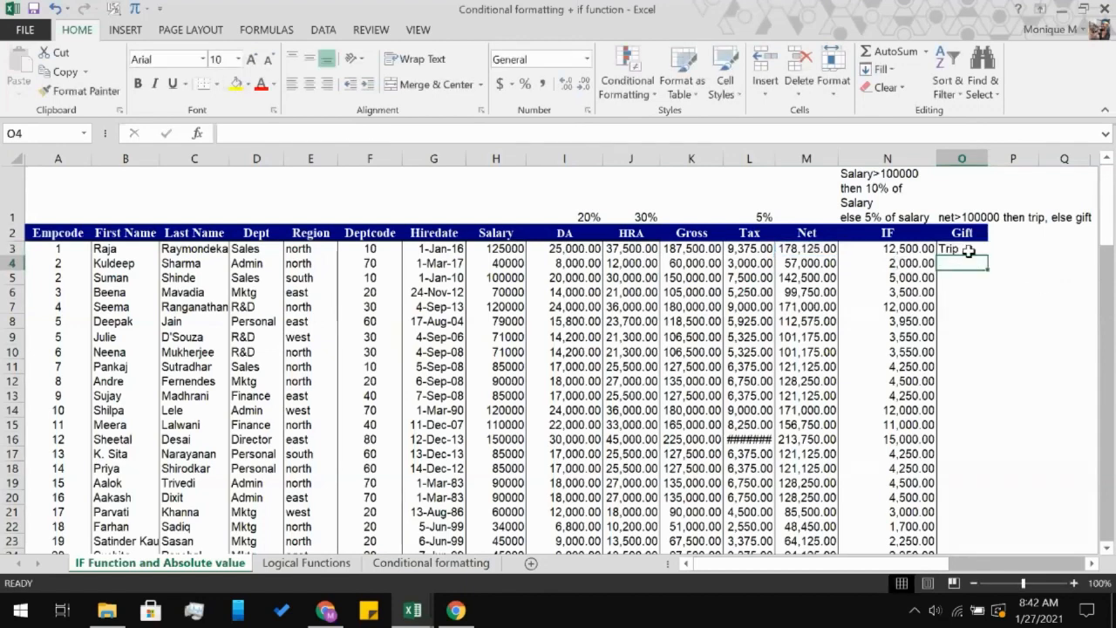
# - Fill the Trip/Gift formula from O3 down through O102, the last employee row
pyautogui.click(970, 251)
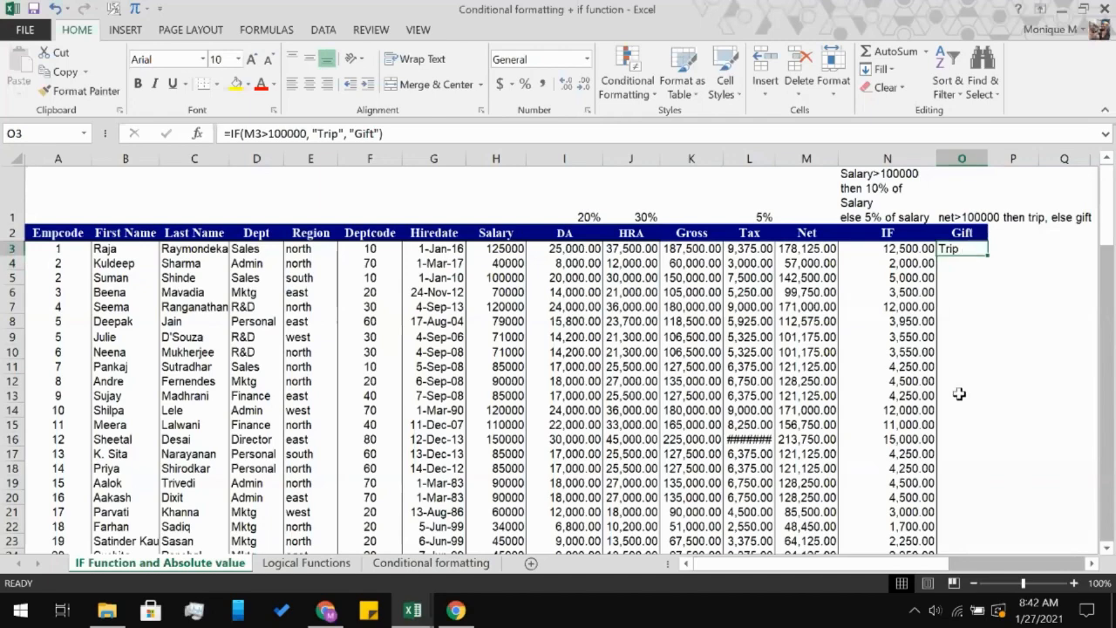
pyautogui.scroll(-20, 959, 394)
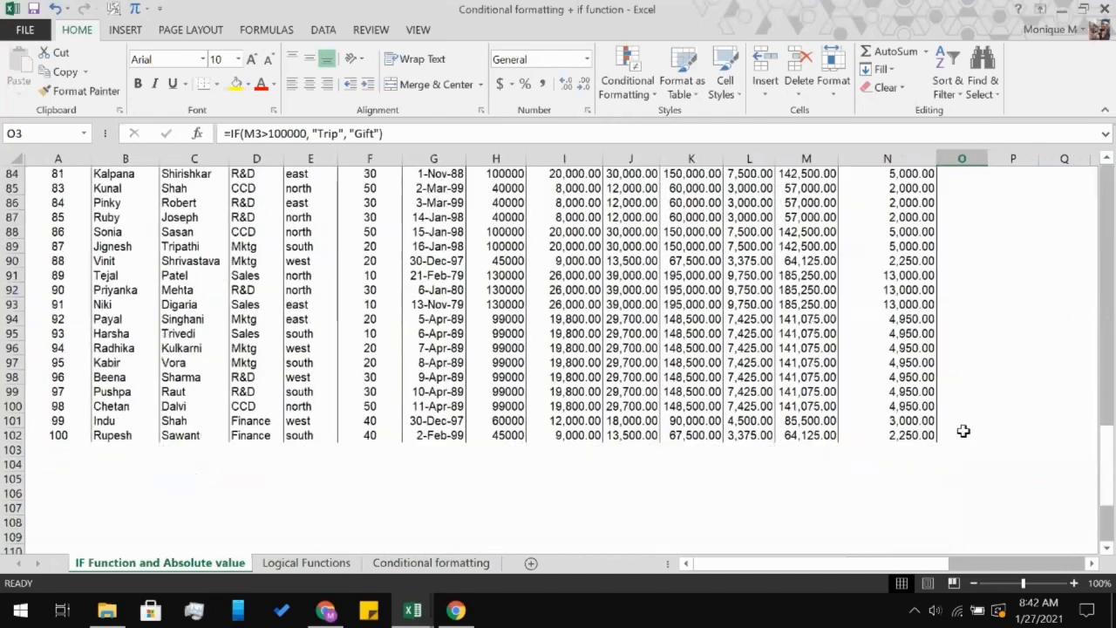
pyautogui.keyDown('shift'); pyautogui.click(963, 435); pyautogui.keyUp('shift')
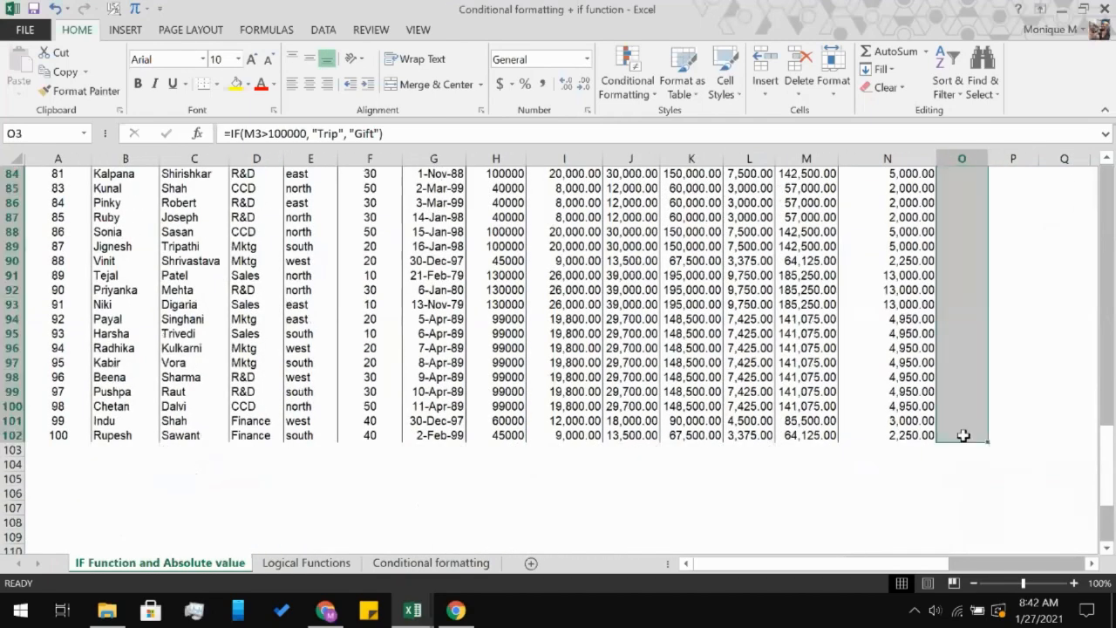
pyautogui.hotkey('ctrl', 'd')
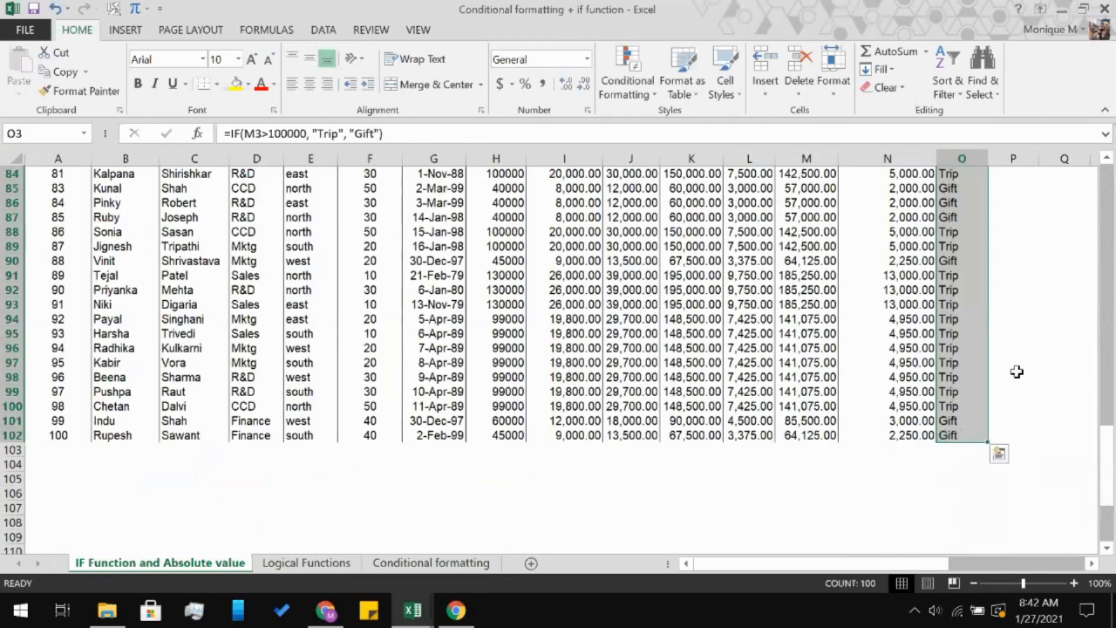
# - Deselect the filled Gift column and snooze the Windows update restart notification
pyautogui.click(1018, 371)
pyautogui.scroll(20, 1017, 372)
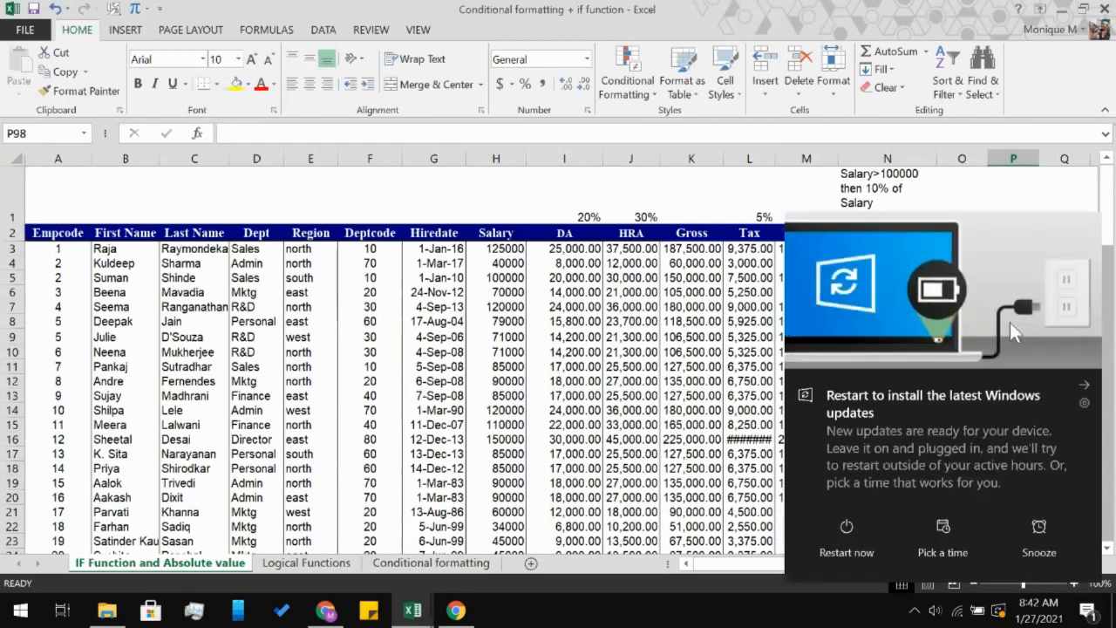
pyautogui.click(1038, 528)
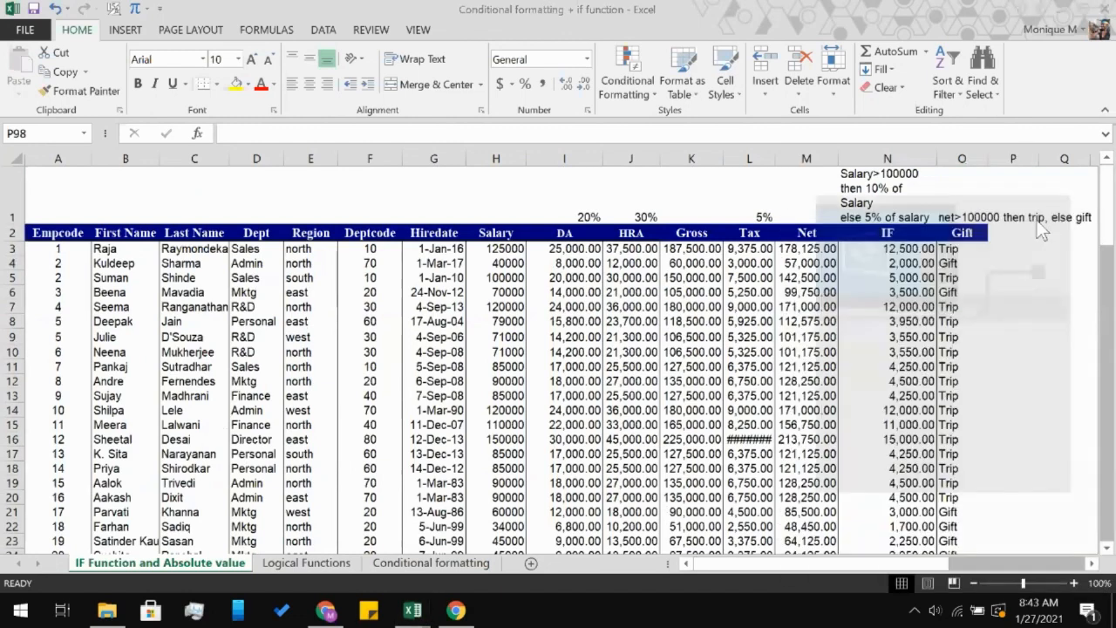
# - Start a COUNTIF formula in P3, beside the first Gift entry, correcting the incomplete =coun to =COUNTIF(
pyautogui.click(1003, 248)
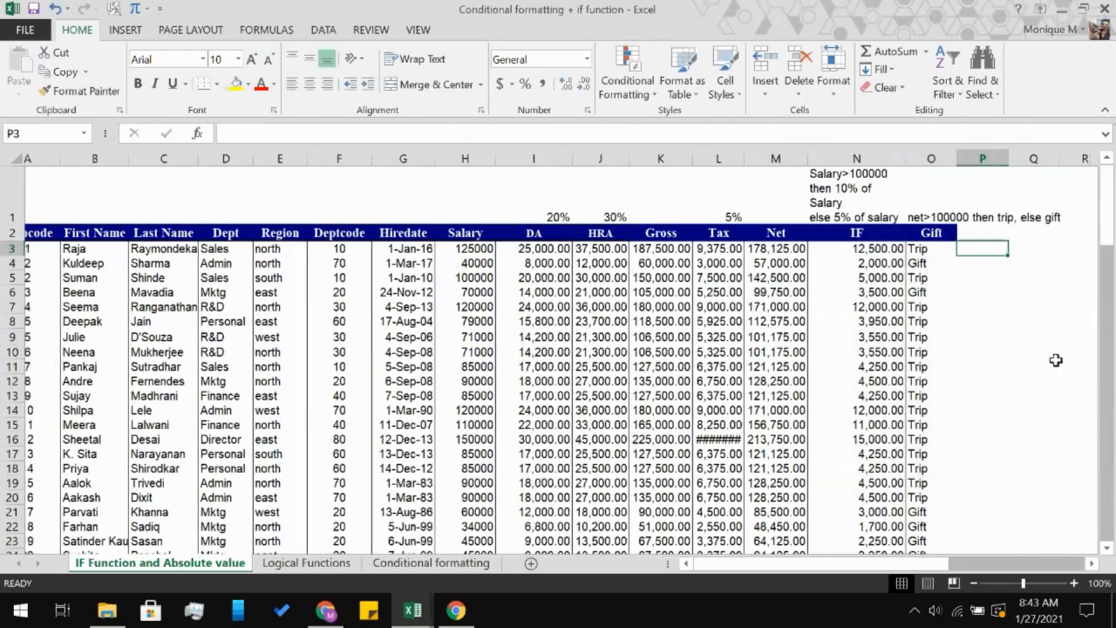
pyautogui.hscroll(1, 1055, 360)
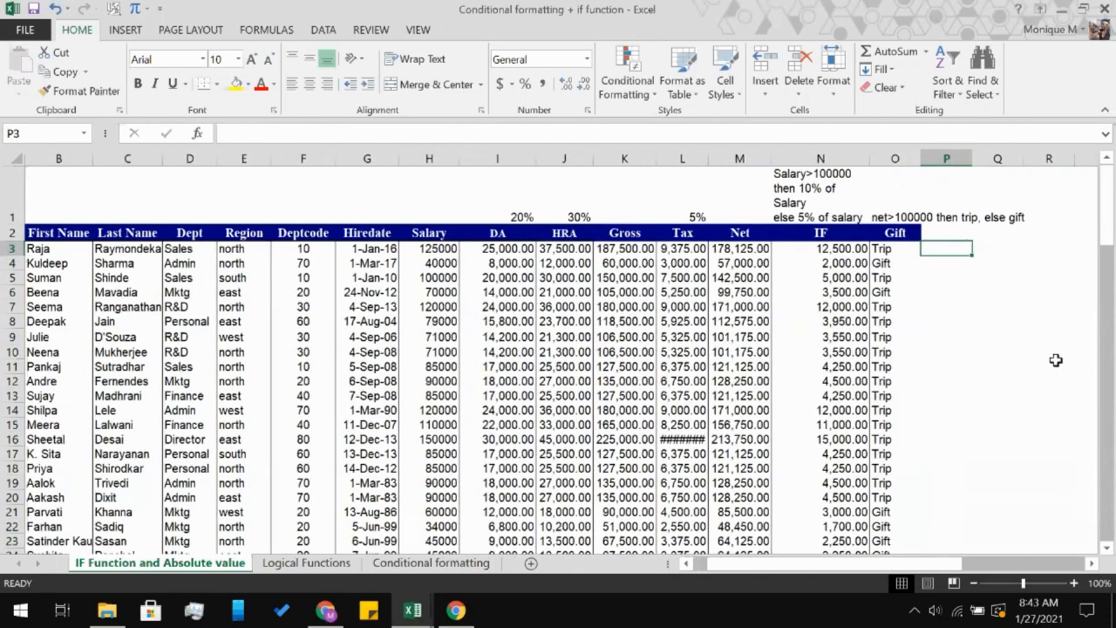
pyautogui.write('=coun')
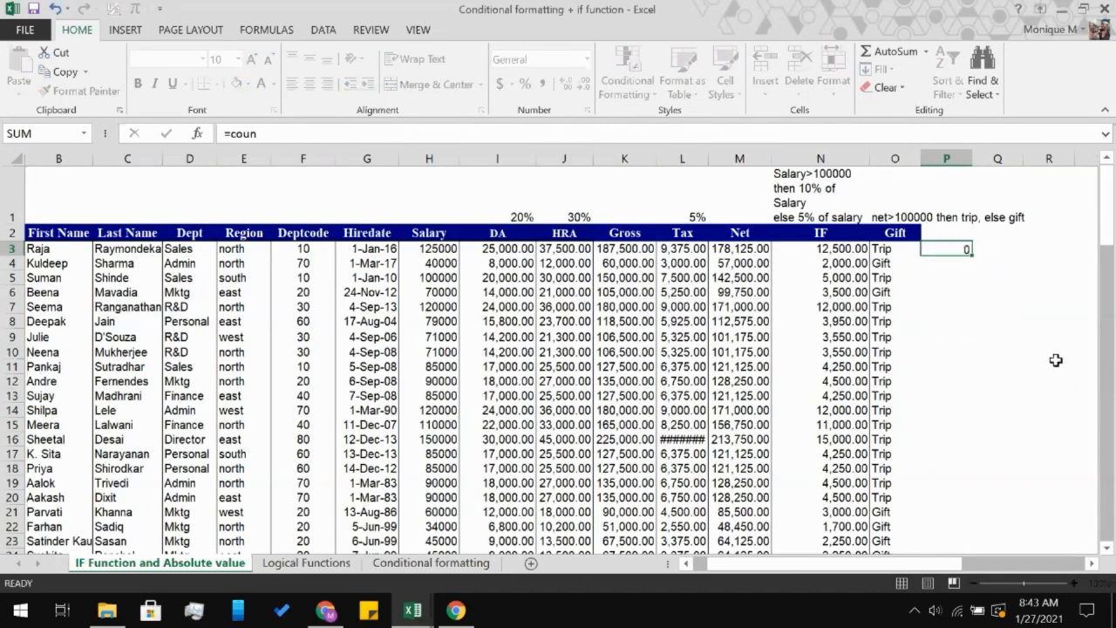
pyautogui.press('Return')
pyautogui.click(959, 248)
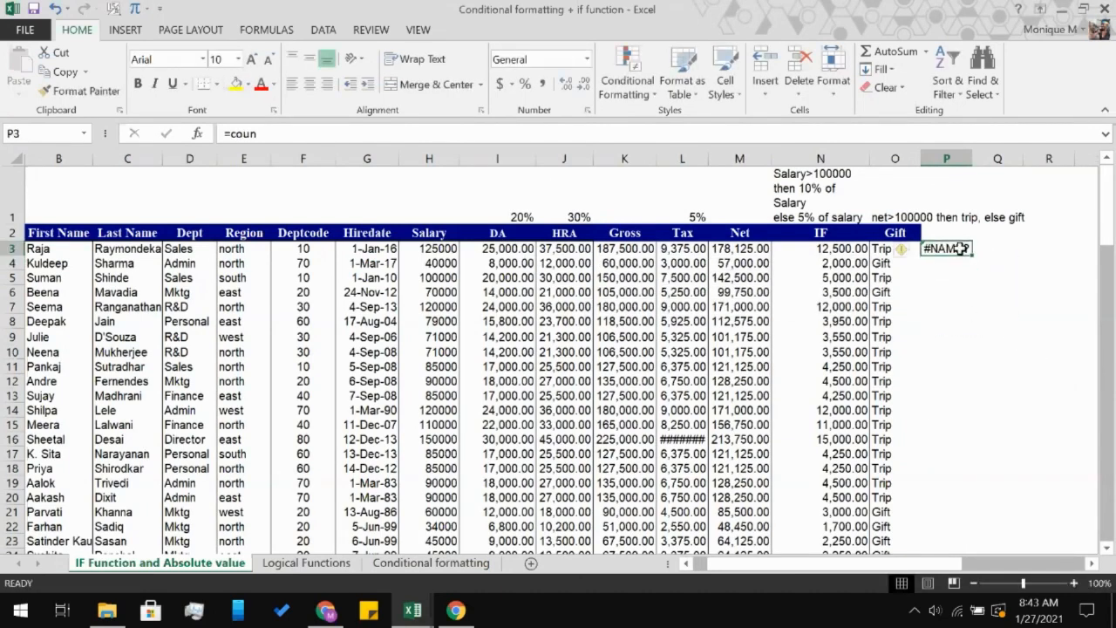
pyautogui.click(702, 131)
pyautogui.write('t')
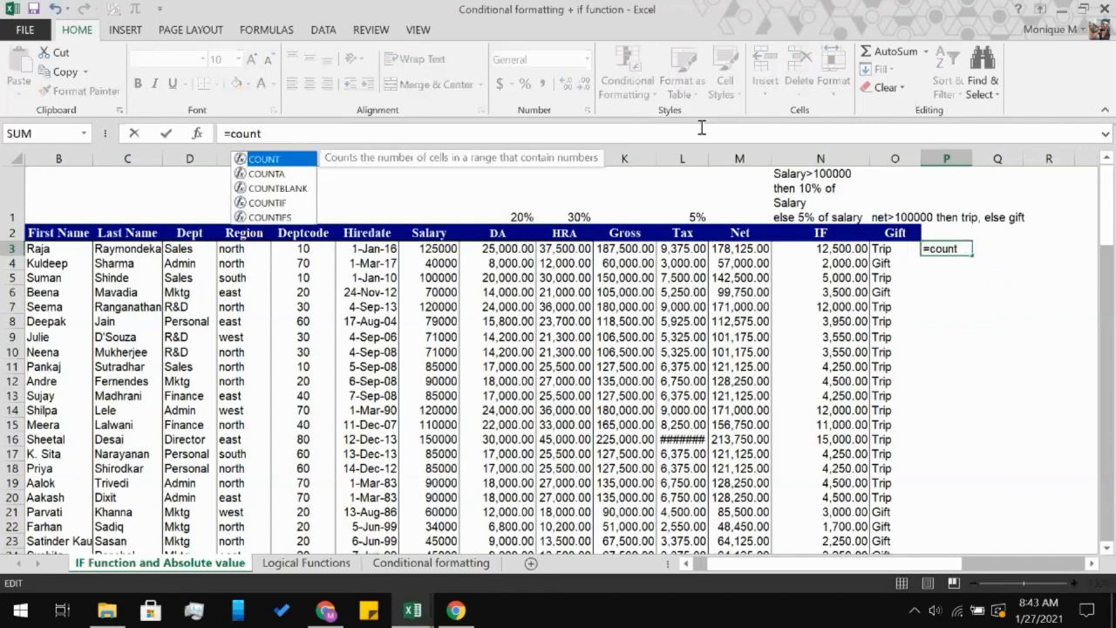
pyautogui.write('if')
pyautogui.press('Tab')
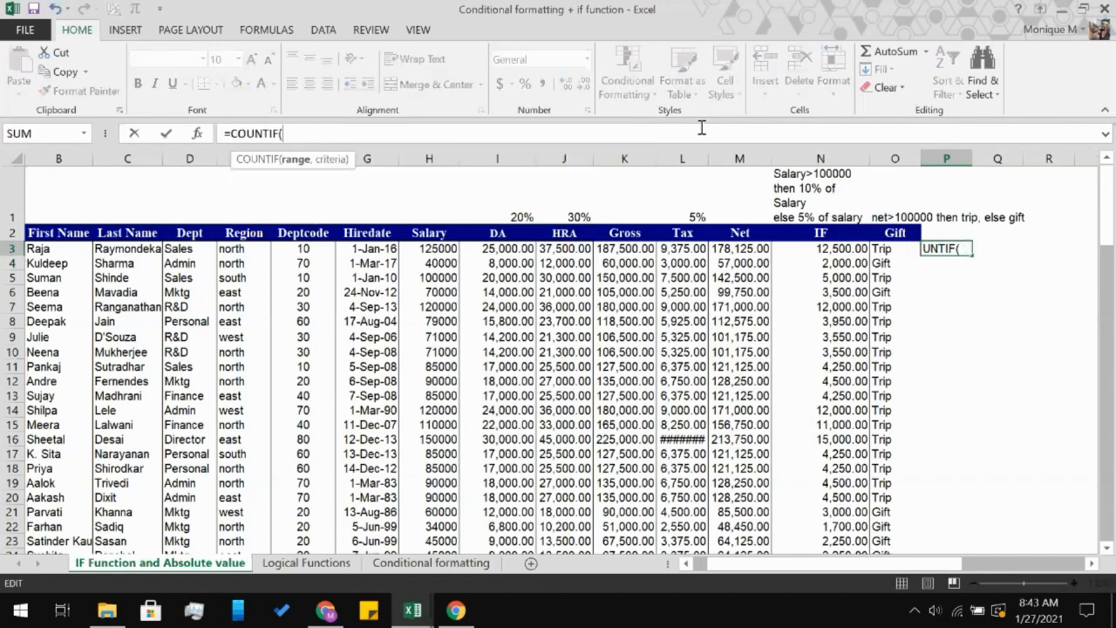
# - Set the COUNTIF range in P3 to O3:O102, covering all Gift column entries
pyautogui.click(906, 249)
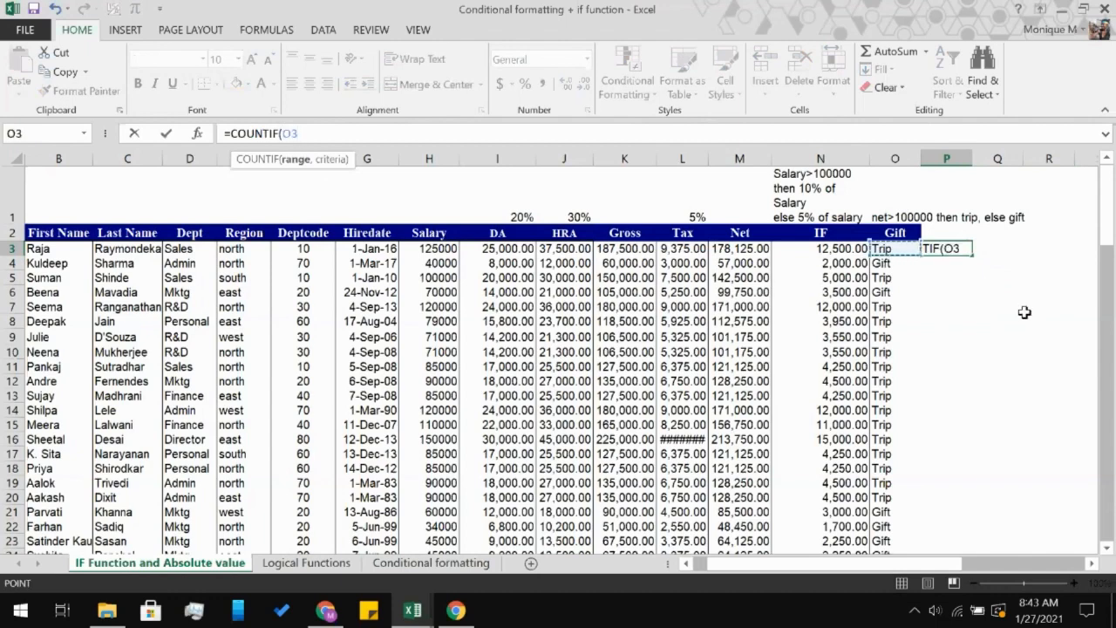
pyautogui.scroll(-9, 874, 367)
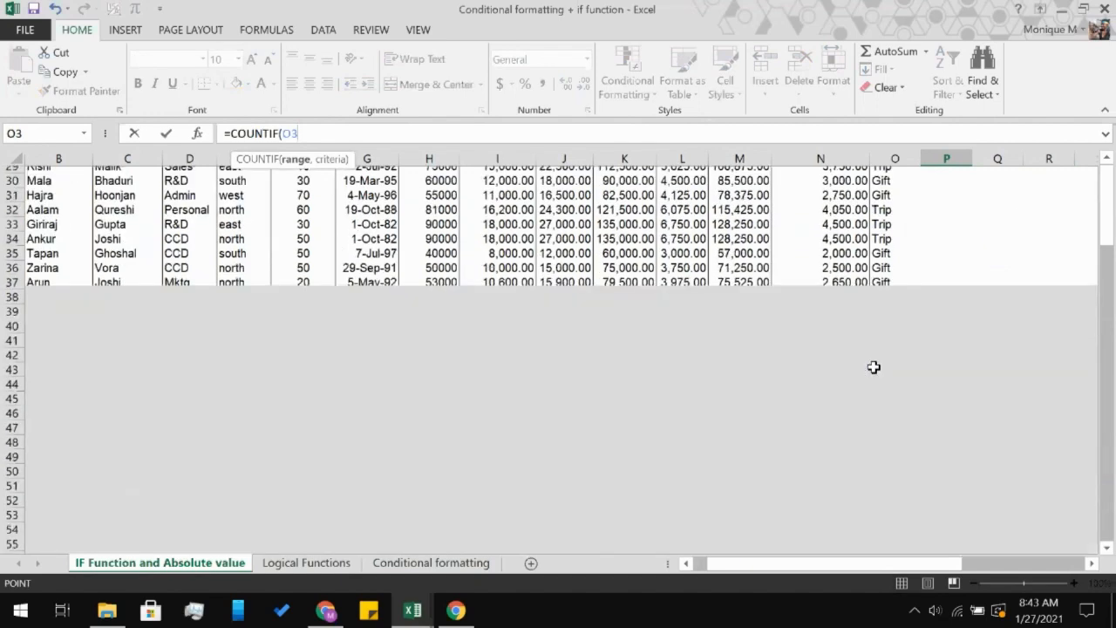
pyautogui.scroll(-20, 874, 367)
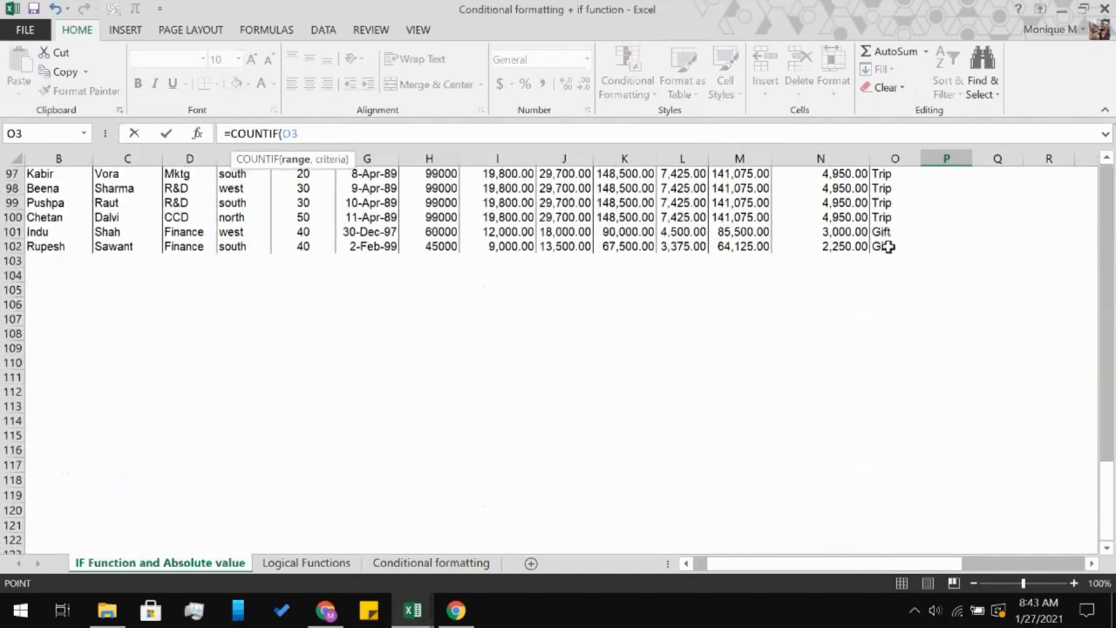
pyautogui.keyDown('shift'); pyautogui.click(885, 246); pyautogui.keyUp('shift')
pyautogui.scroll(19, 886, 247)
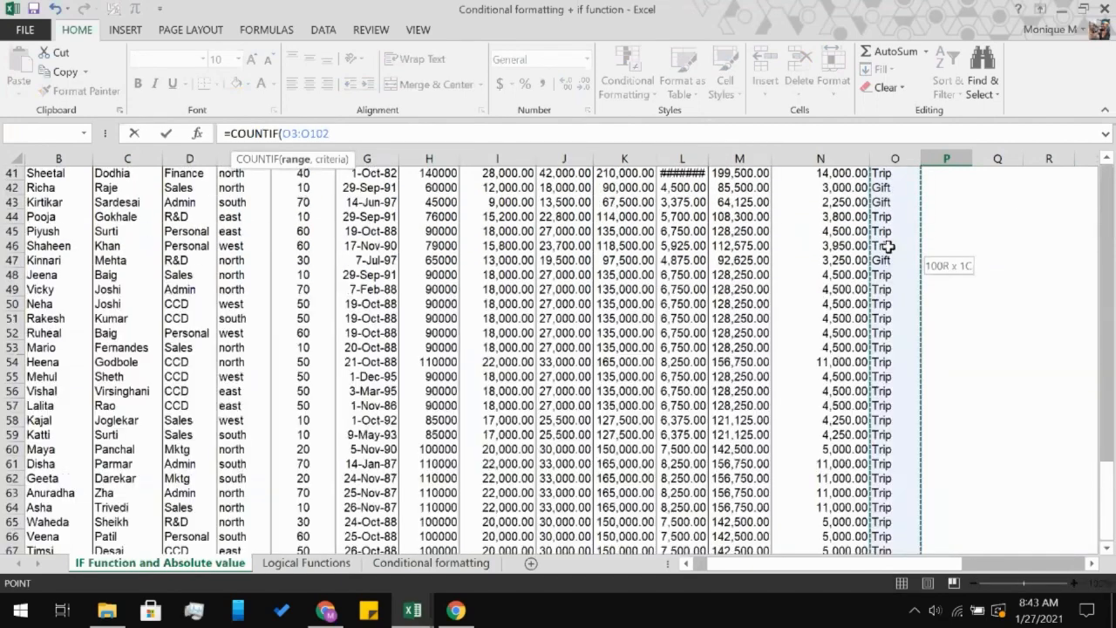
# - Complete the COUNTIF formula in P3 with the text criterion "Trip" for the range O3:O102
pyautogui.scroll(13, 887, 247)
pyautogui.write(', "')
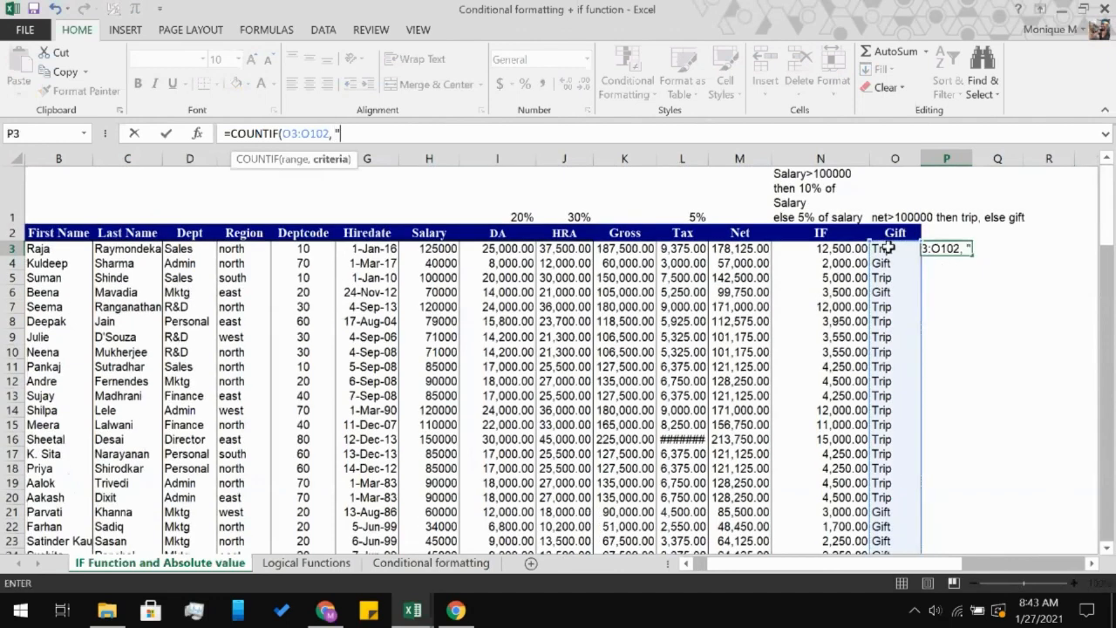
pyautogui.press('BackSpace')
pyautogui.press('BackSpace')
pyautogui.write('"Trip"')
pyautogui.press('Return')
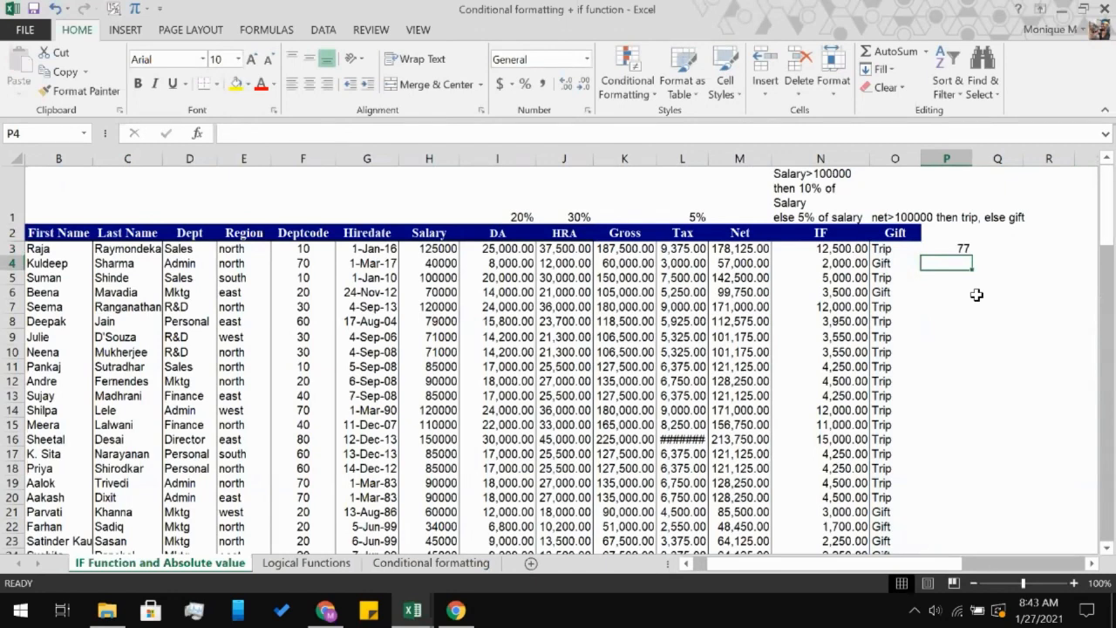
# - Enter Trip in Q3, beside the COUNTIF result
pyautogui.click(997, 250)
pyautogui.write('Trip')
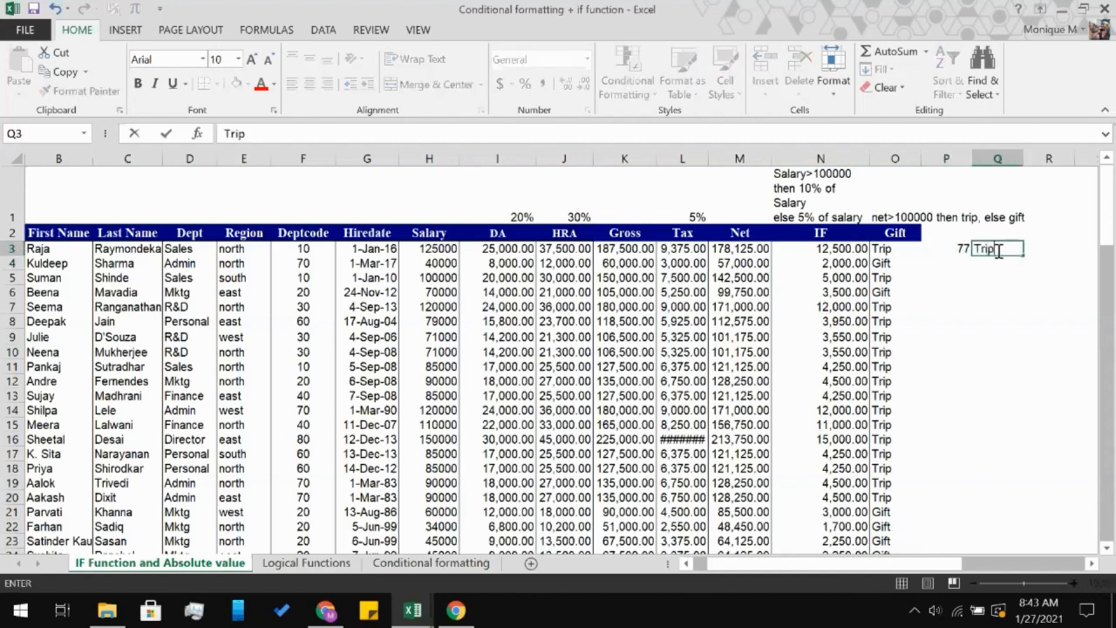
pyautogui.press('Return')
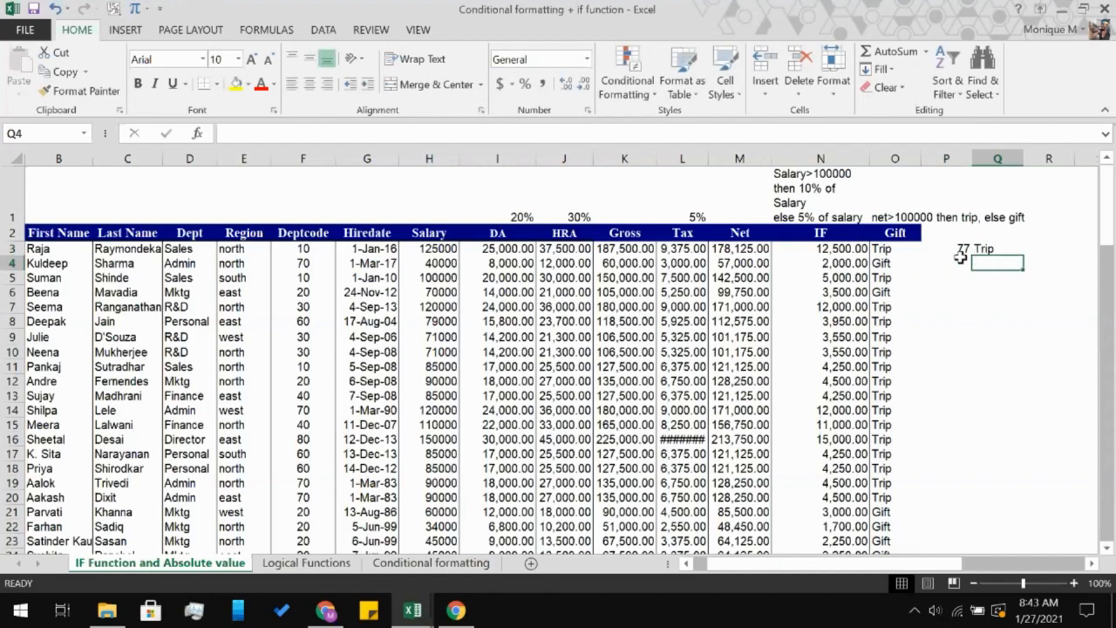
# - Replace the "Trip" criterion in P3's COUNTIF formula with a reference to cell O3
pyautogui.click(965, 249)
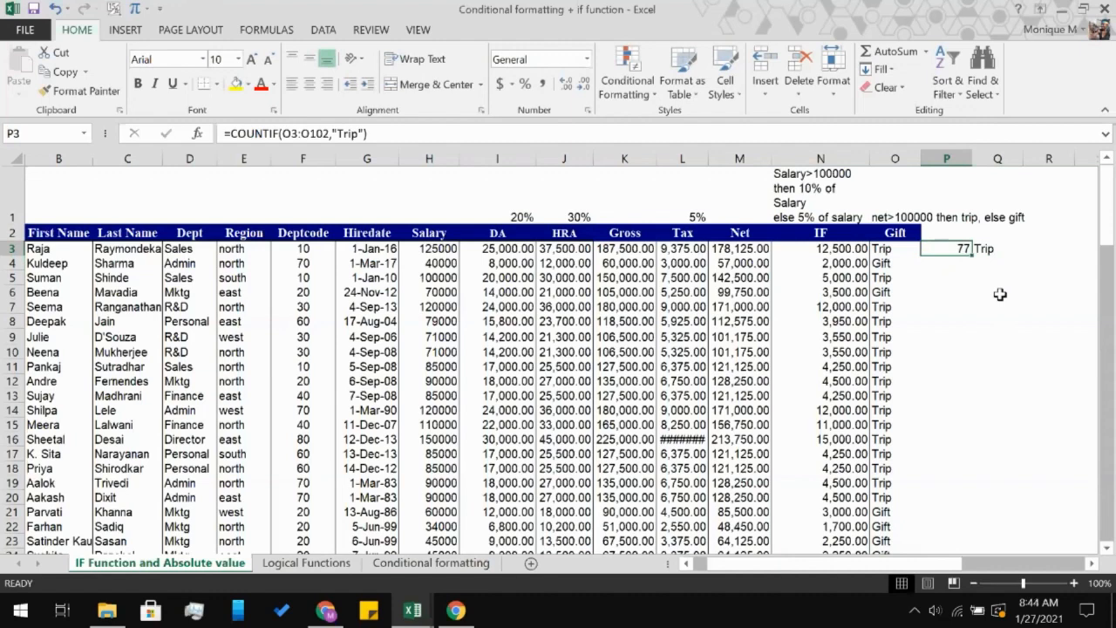
pyautogui.click(364, 135)
pyautogui.press('BackSpace')
pyautogui.press('BackSpace')
pyautogui.press('BackSpace')
pyautogui.press('BackSpace')
pyautogui.press('BackSpace')
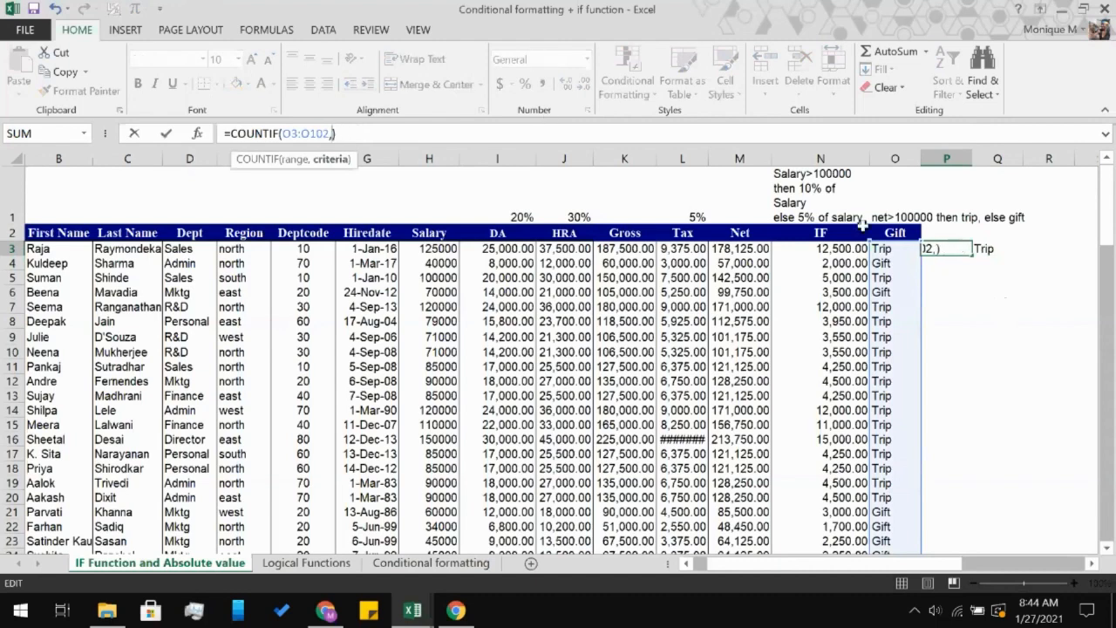
pyautogui.click(885, 251)
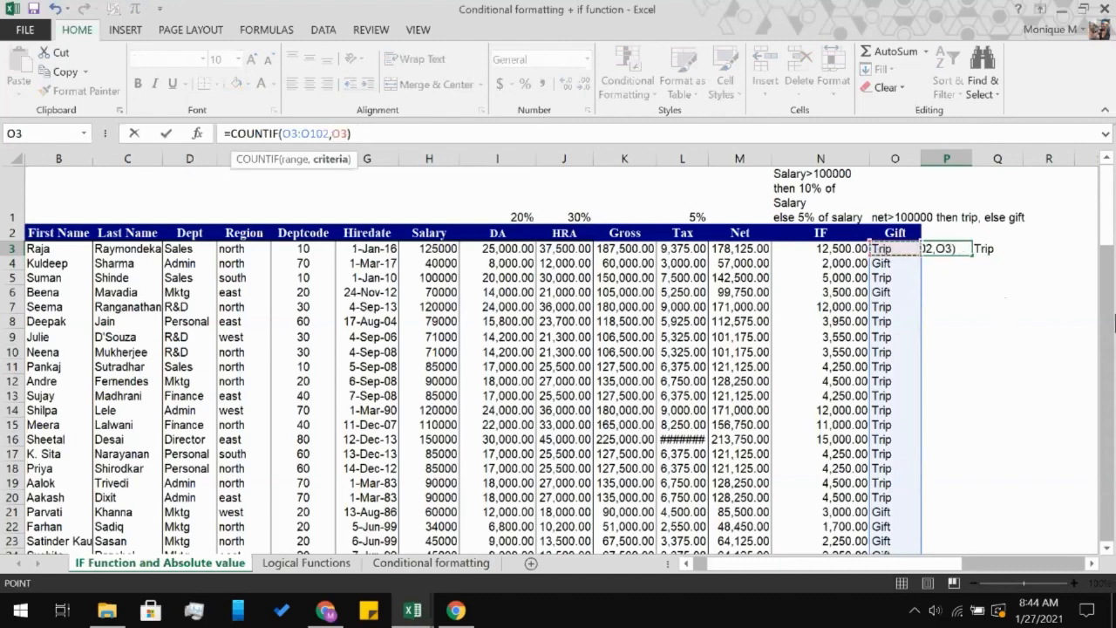
pyautogui.press('Return')
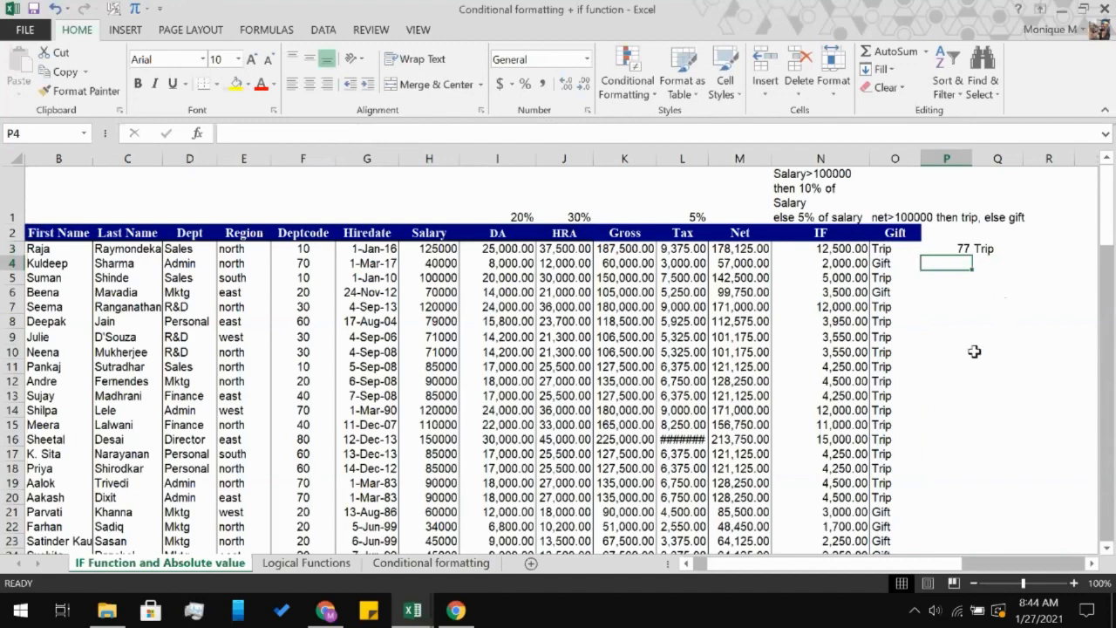
# - Replace the O3 criterion in P3's COUNTIF formula with a reference to the typed entry in Q3
pyautogui.click(944, 250)
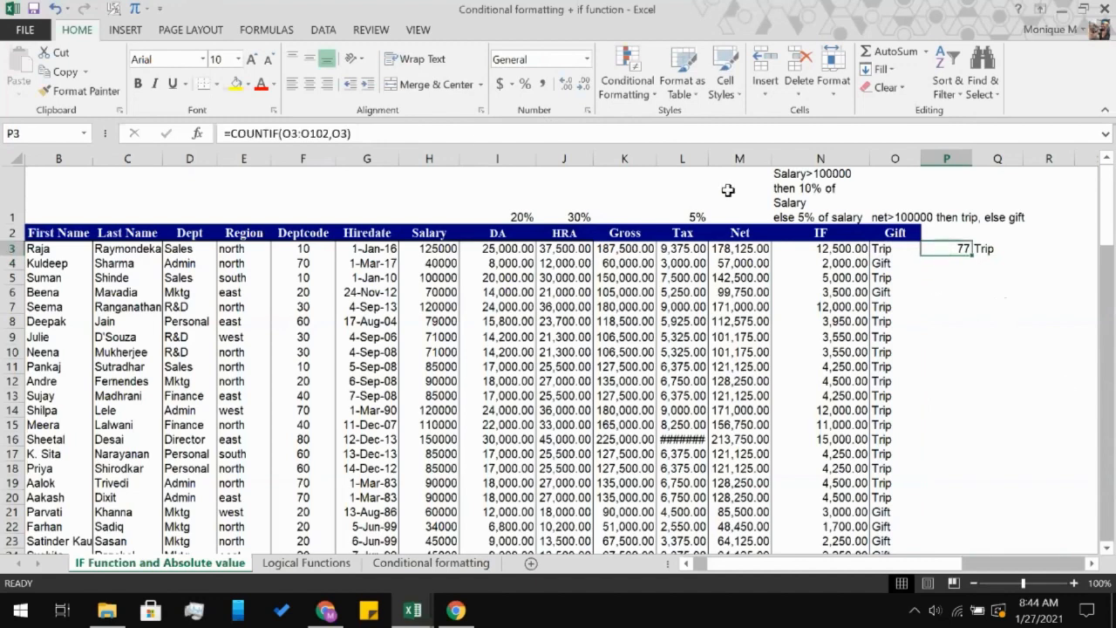
pyautogui.click(346, 134)
pyautogui.press('BackSpace')
pyautogui.press('BackSpace')
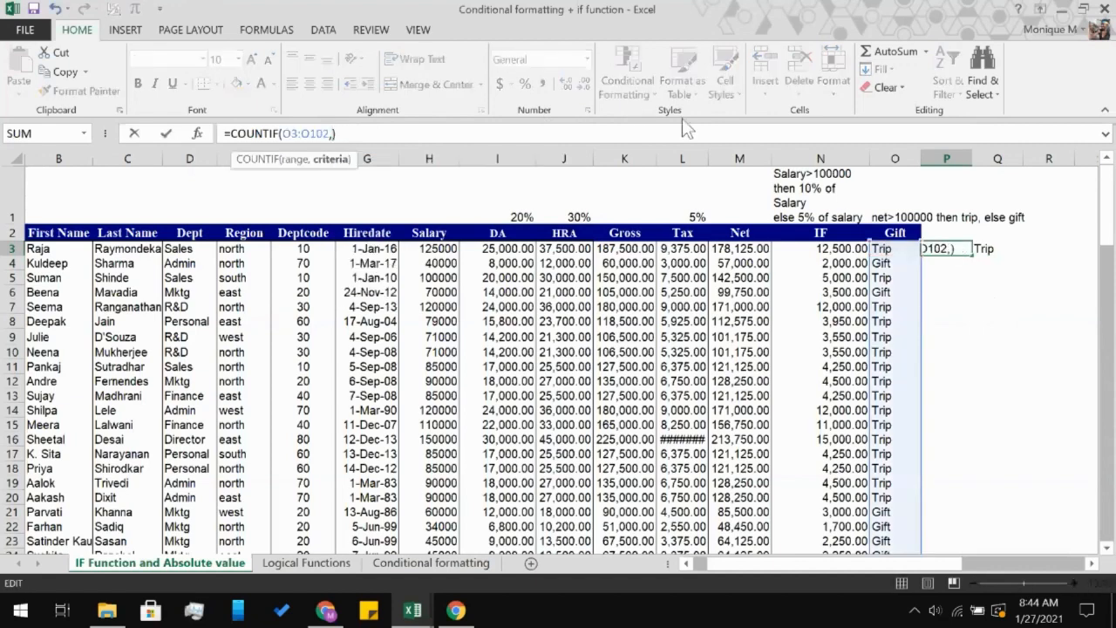
pyautogui.click(1003, 254)
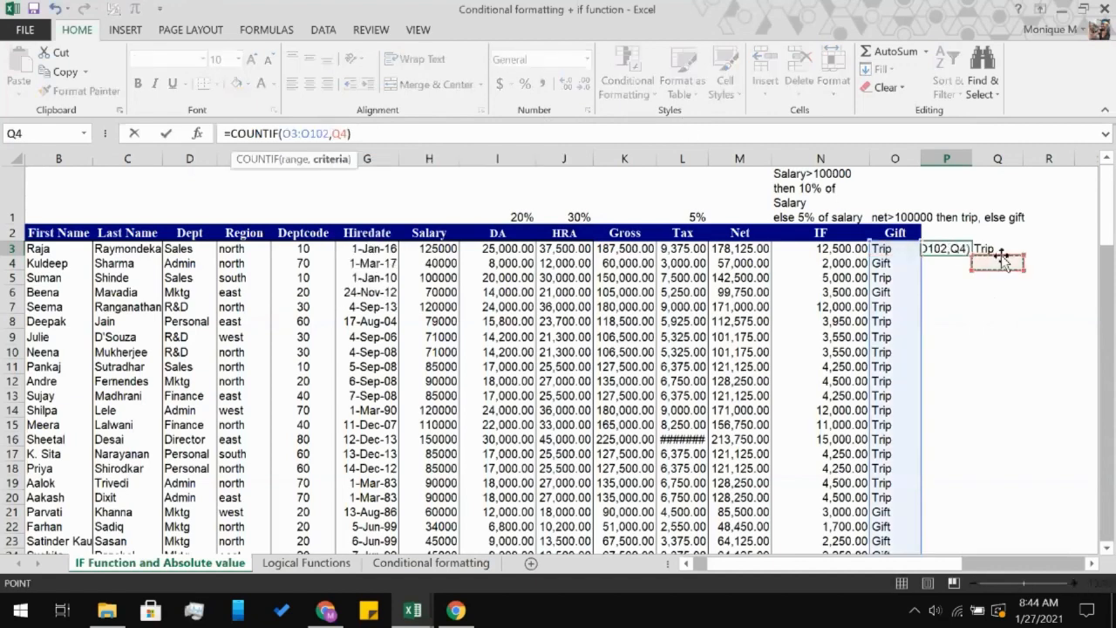
pyautogui.press('Return')
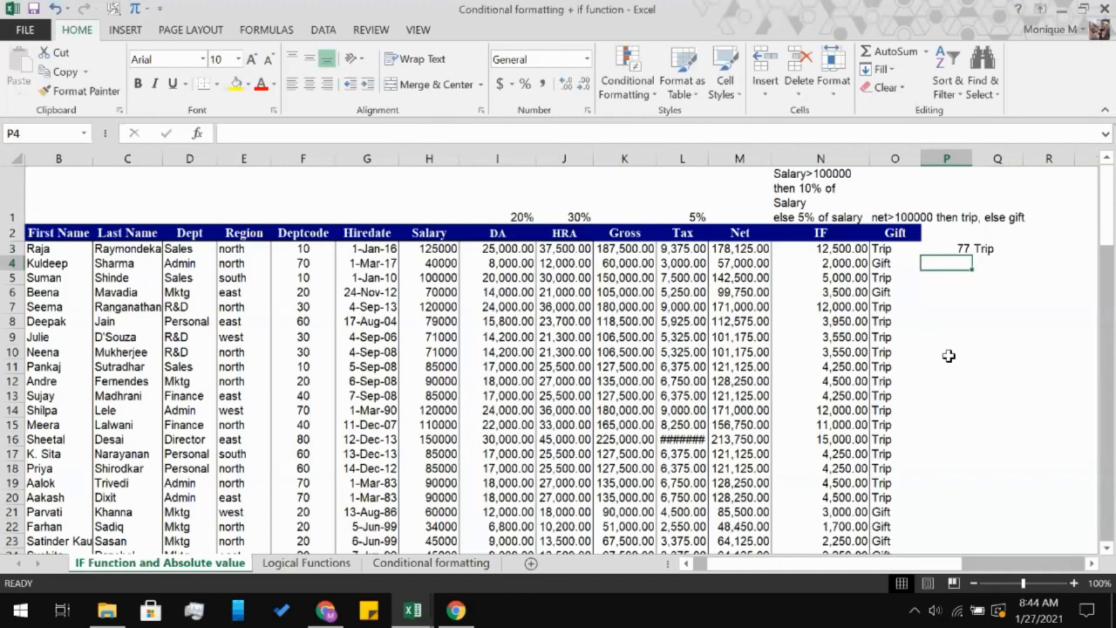
# - Change the criterion text in Q3 to Gift so that P3 counts the Gift entries
pyautogui.click(984, 248)
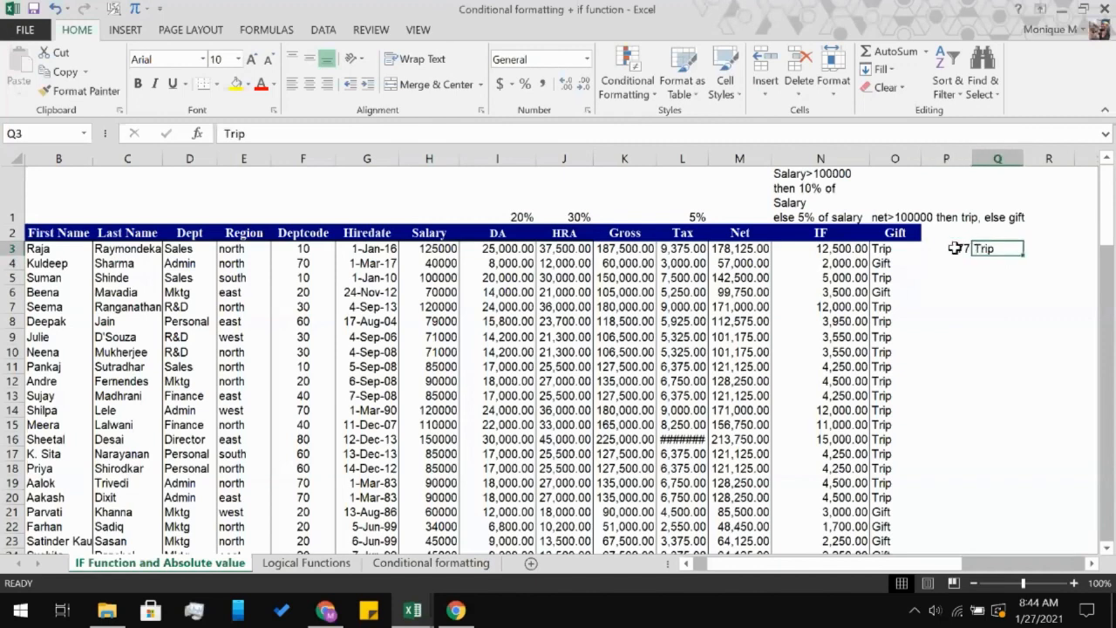
pyautogui.doubleClick(897, 140)
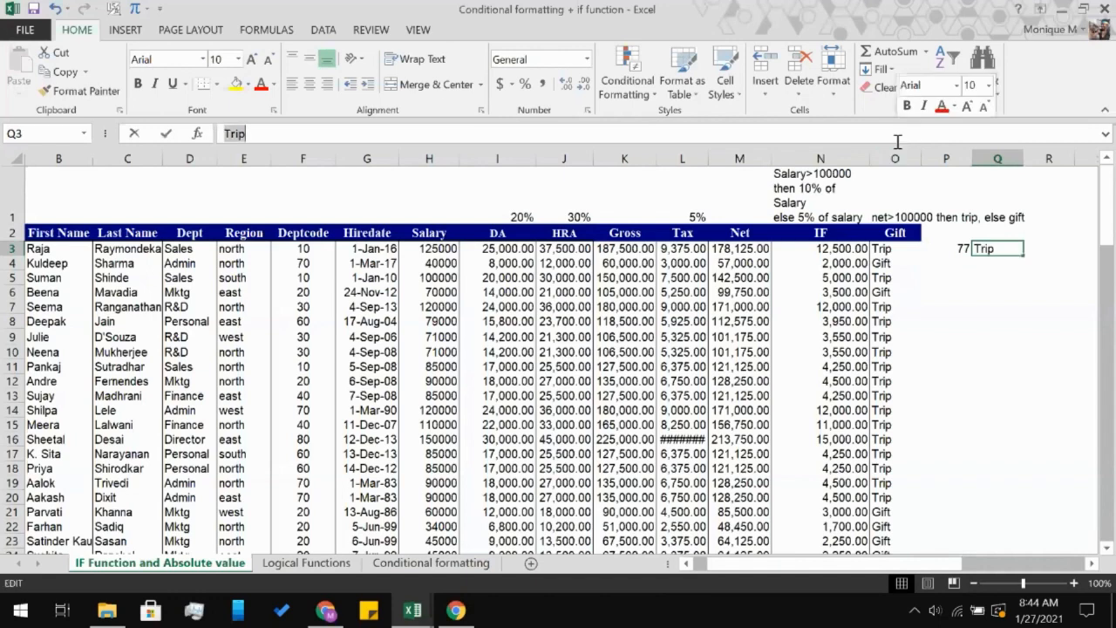
pyautogui.write('Gift')
pyautogui.press('Return')
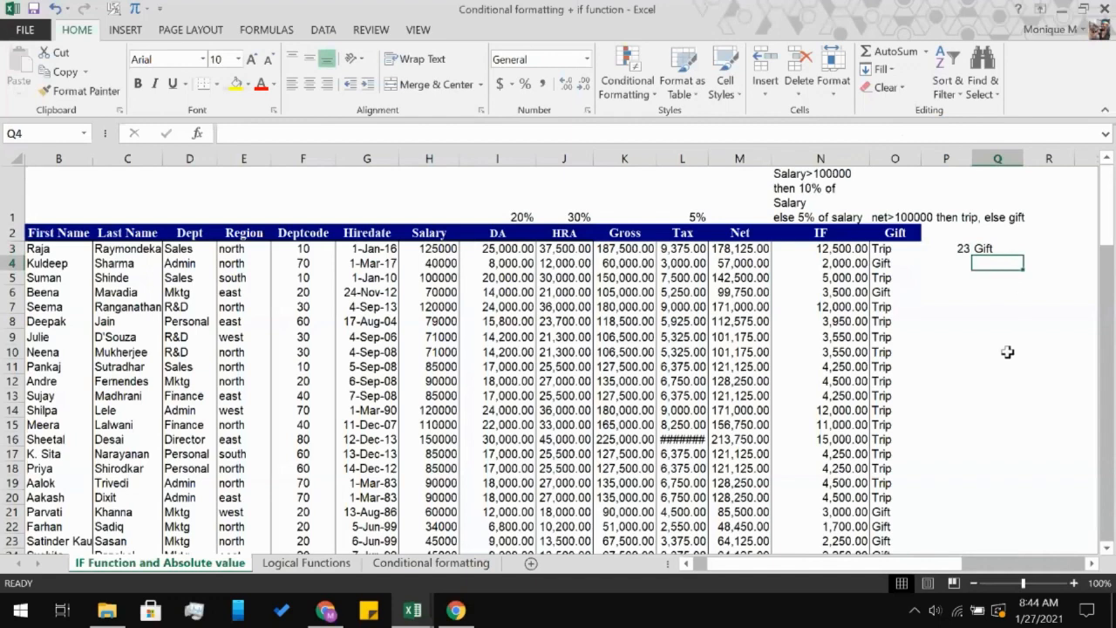
pyautogui.scroll(-7, 959, 434)
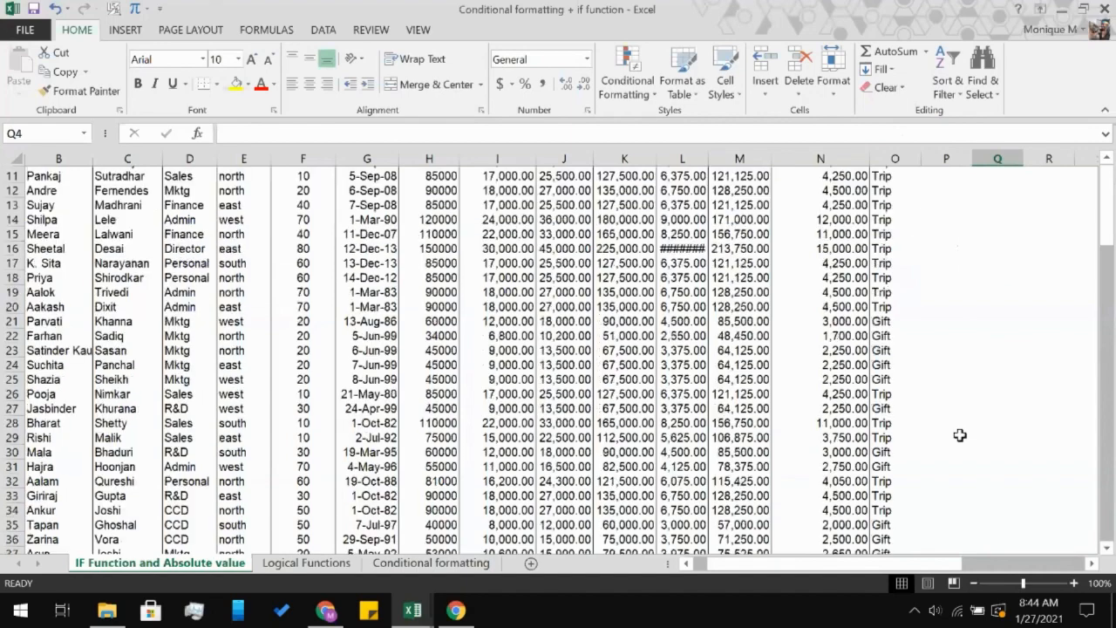
pyautogui.scroll(2, 959, 434)
pyautogui.scroll(5, 959, 434)
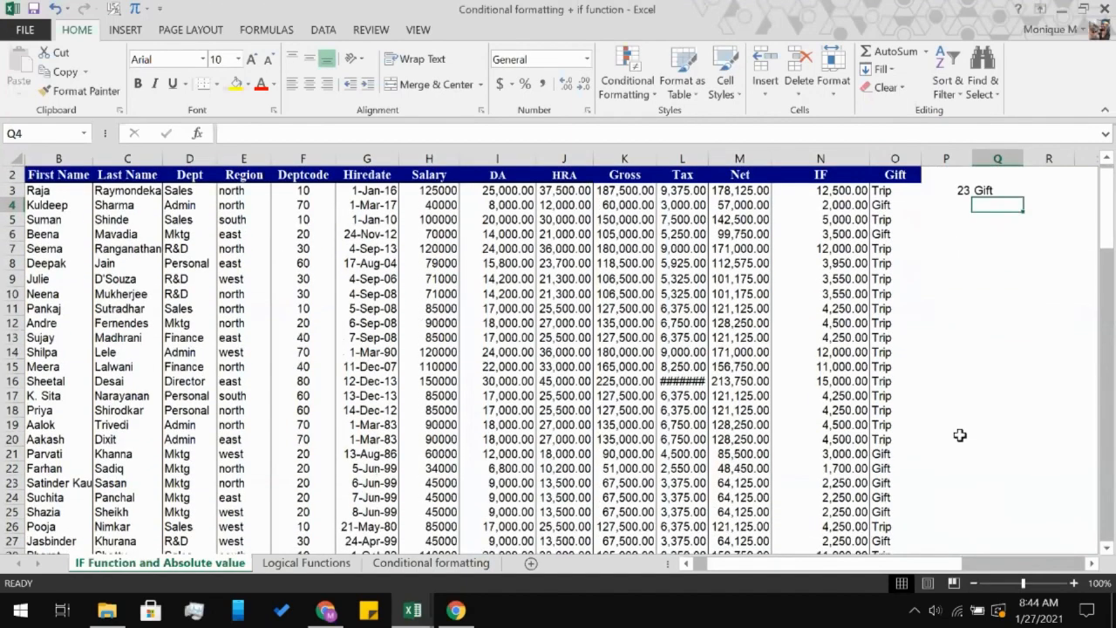
pyautogui.click(982, 192)
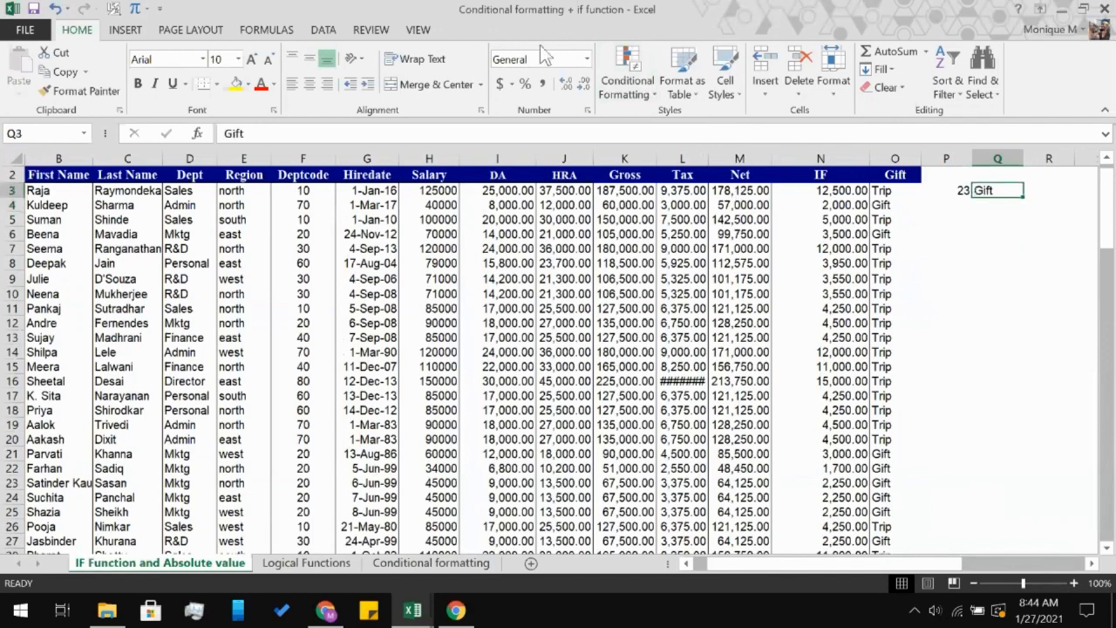
pyautogui.click(322, 30)
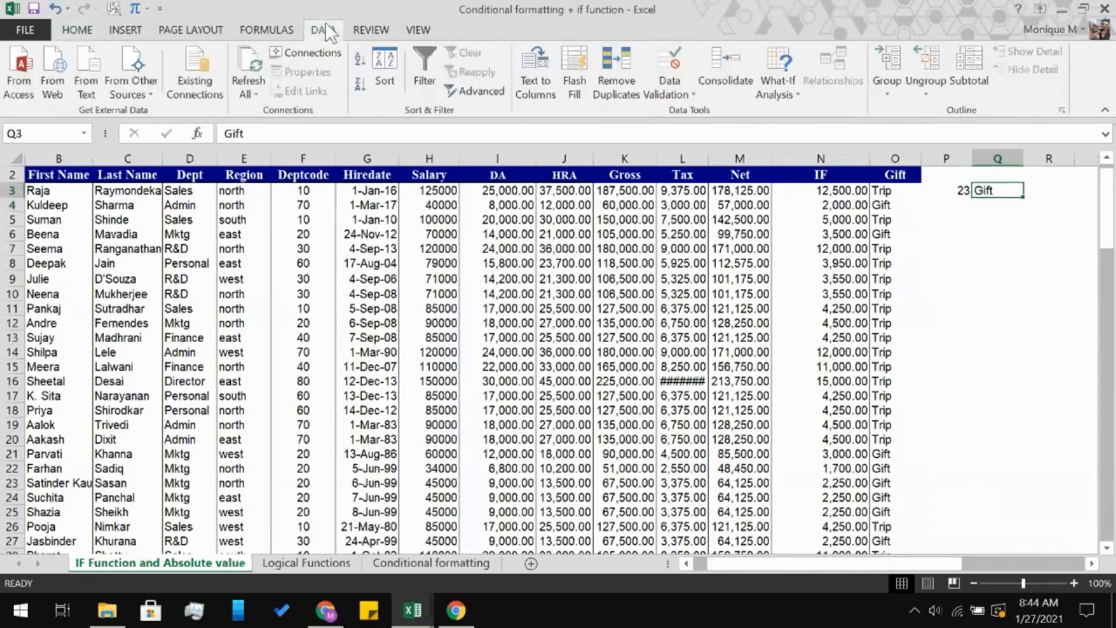
pyautogui.click(687, 96)
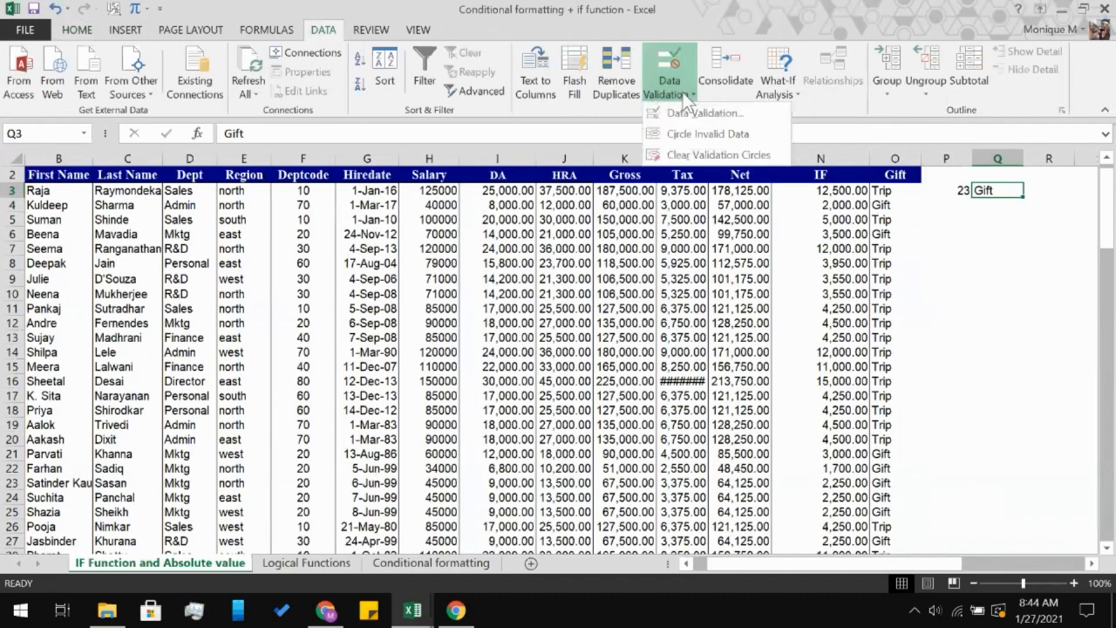
pyautogui.click(692, 112)
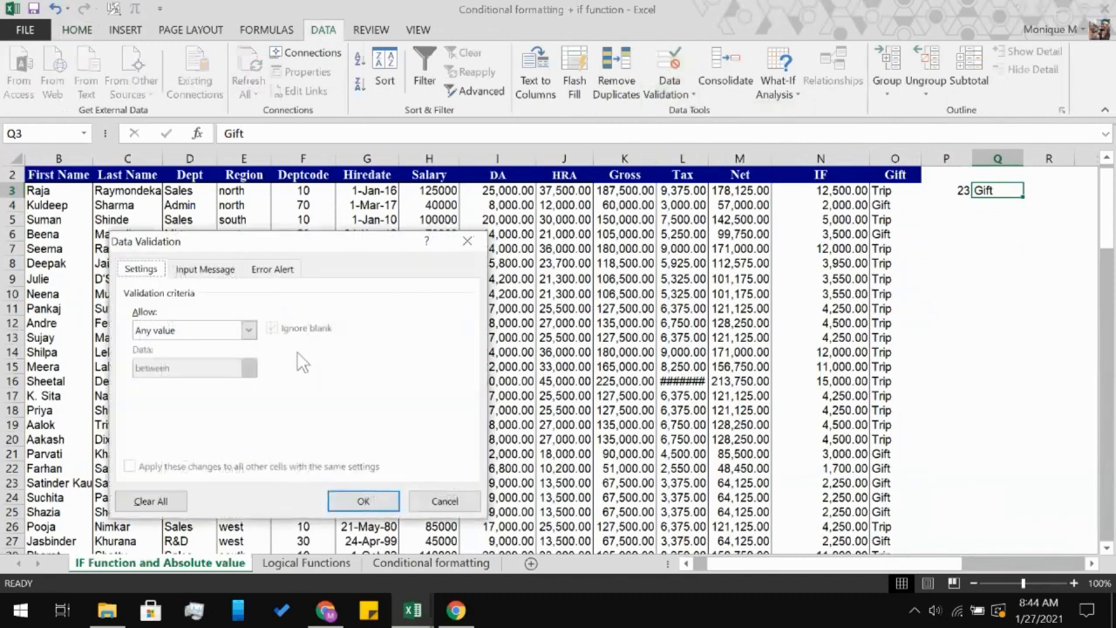
pyautogui.click(249, 329)
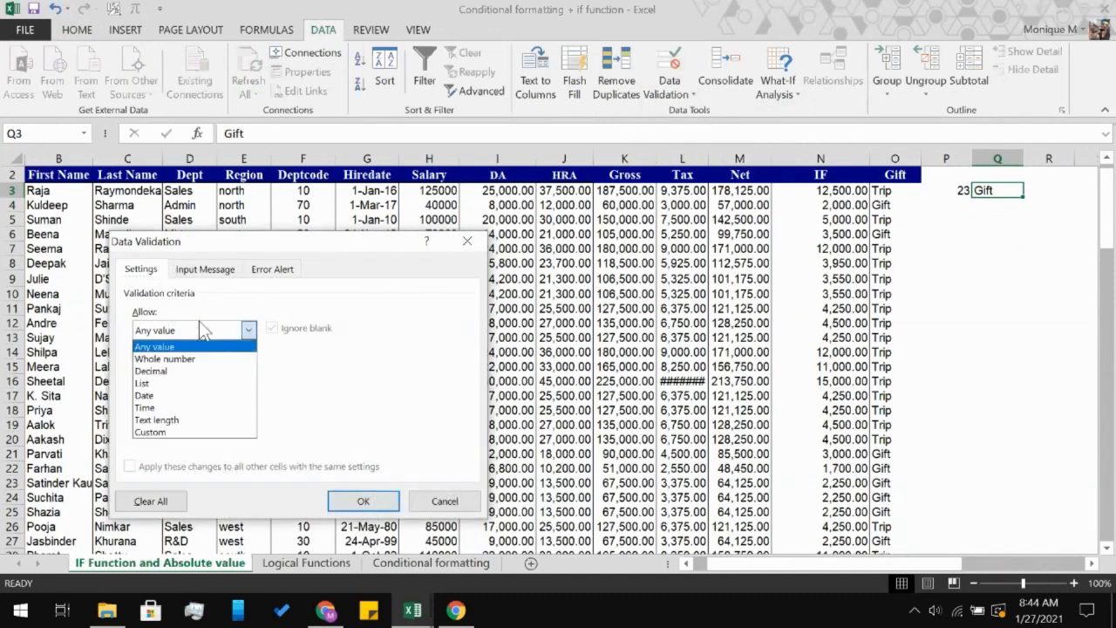
pyautogui.click(177, 384)
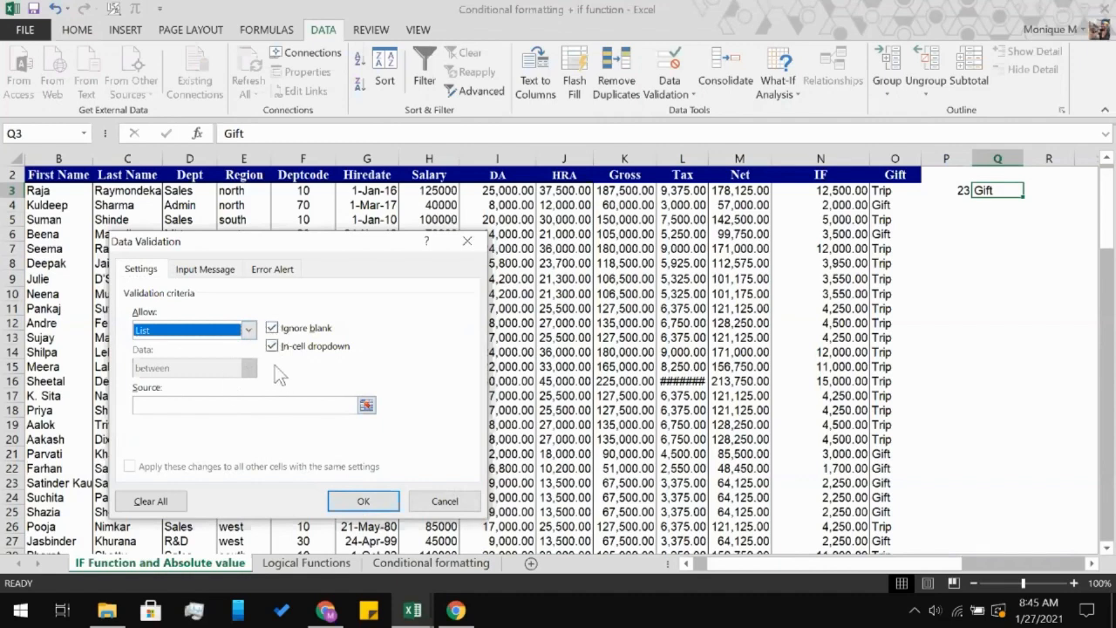
pyautogui.click(251, 406)
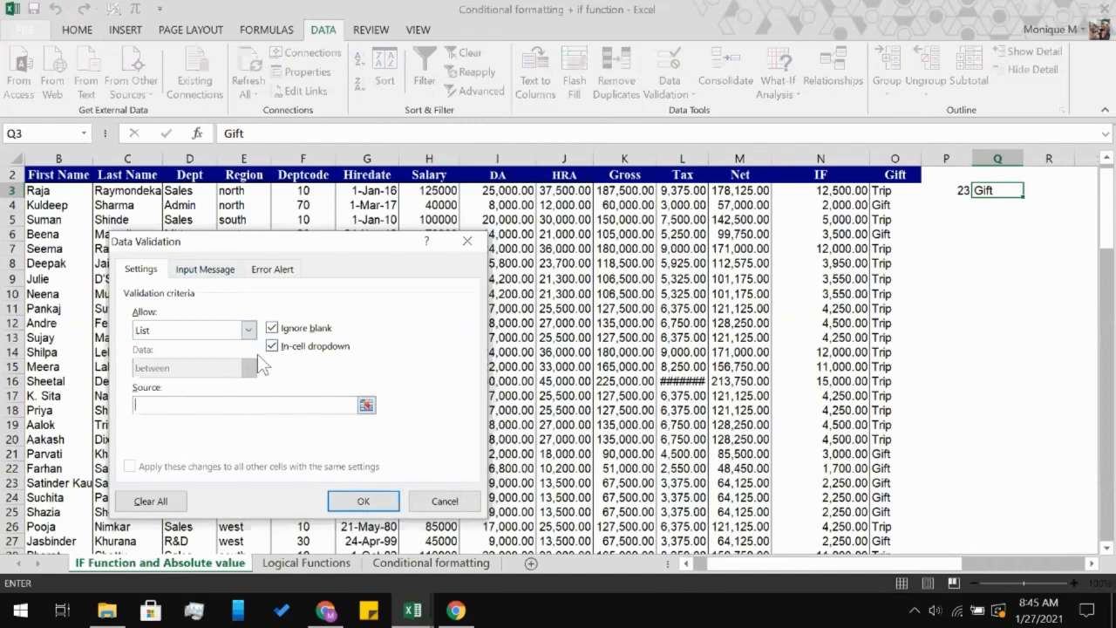
pyautogui.click(213, 276)
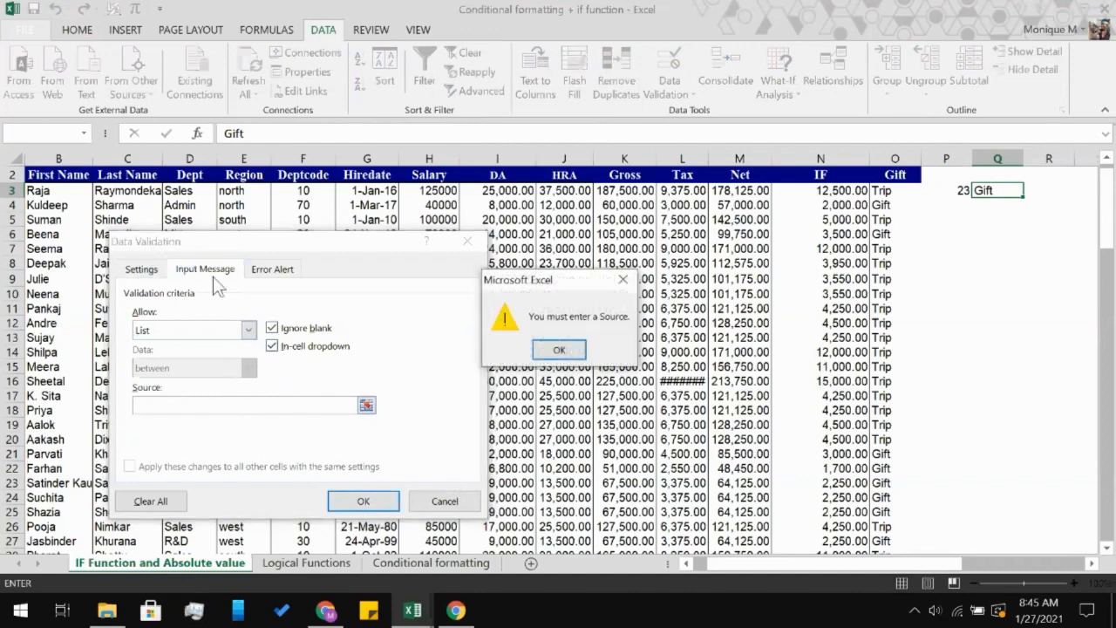
pyautogui.click(555, 349)
pyautogui.click(246, 333)
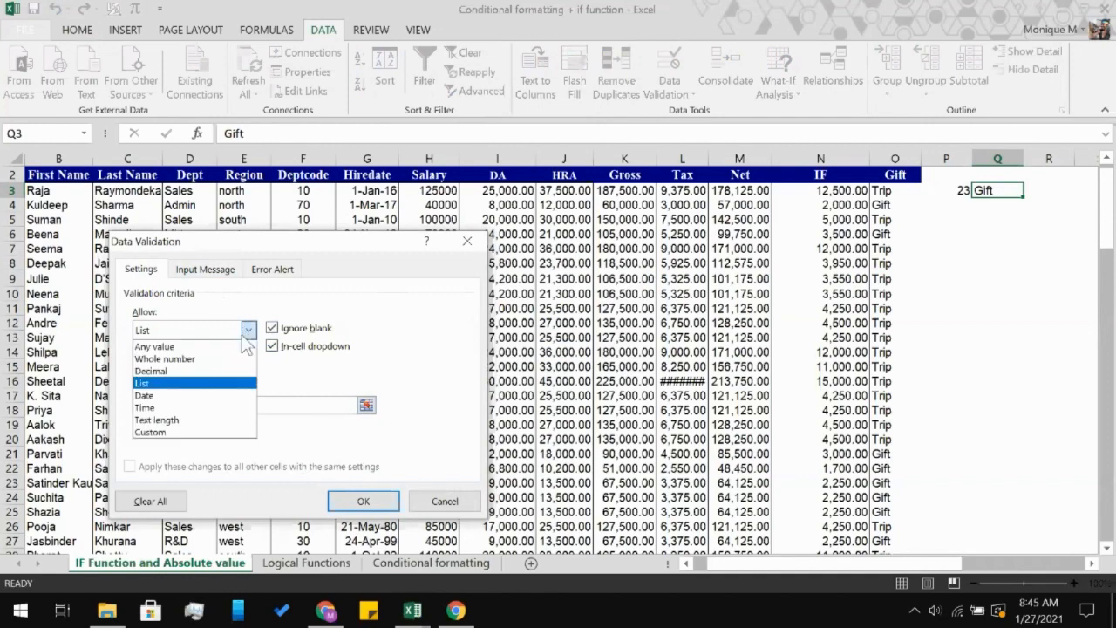
pyautogui.click(220, 433)
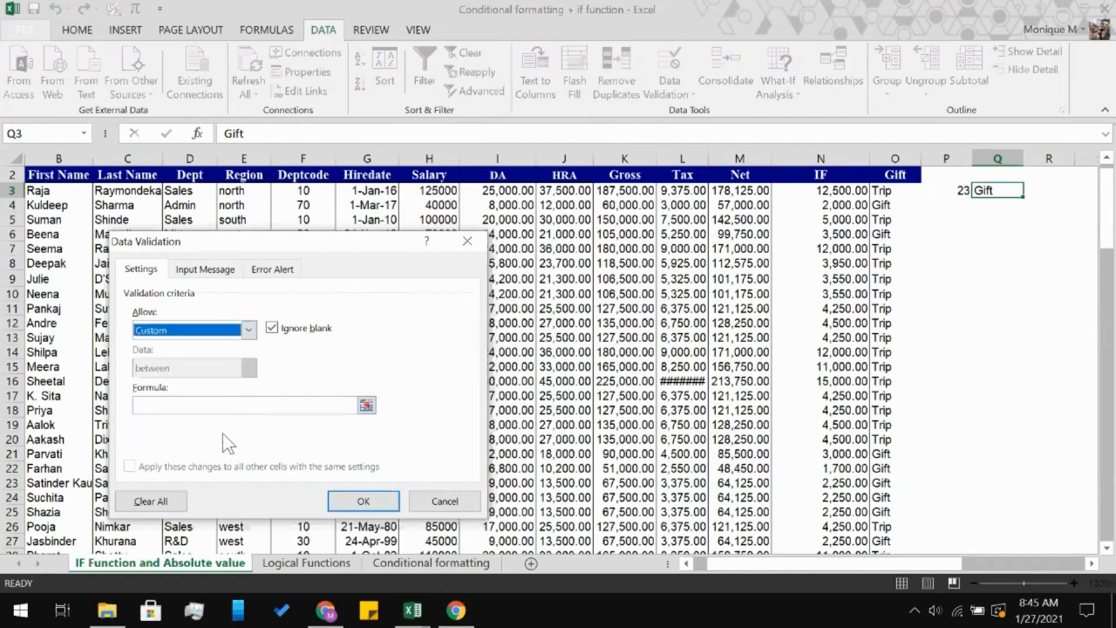
pyautogui.click(248, 330)
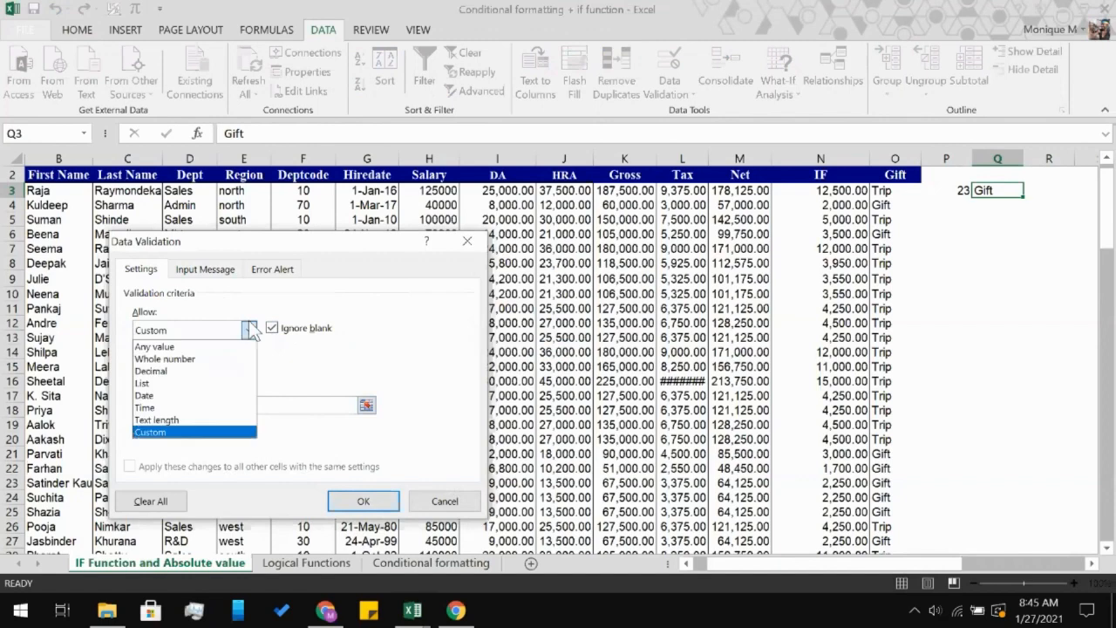
pyautogui.click(220, 433)
pyautogui.click(237, 408)
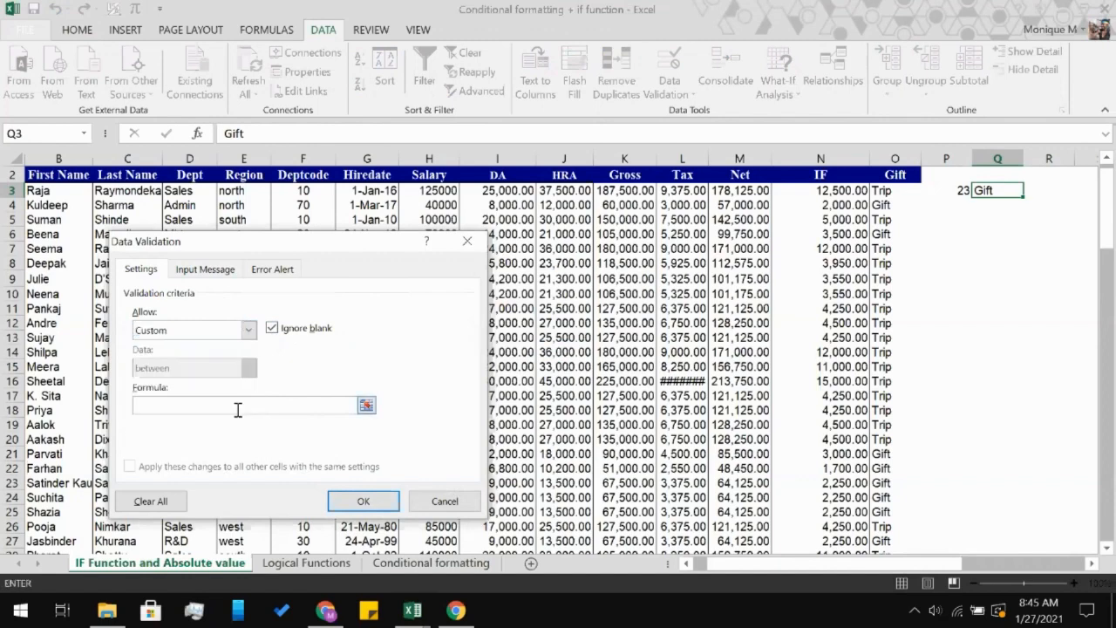
pyautogui.click(247, 329)
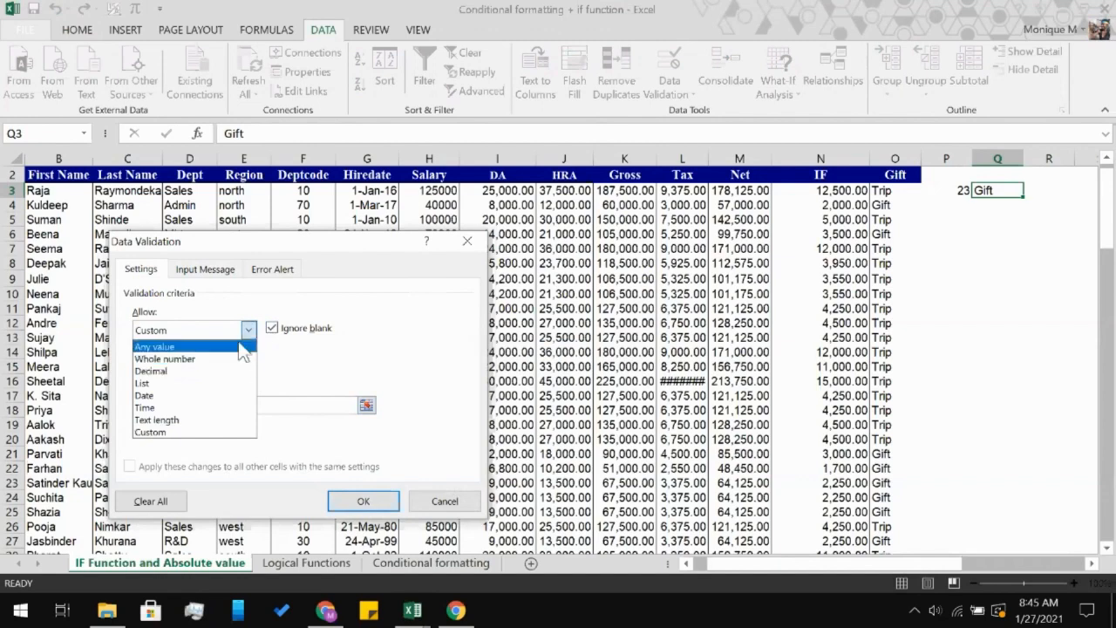
pyautogui.click(174, 346)
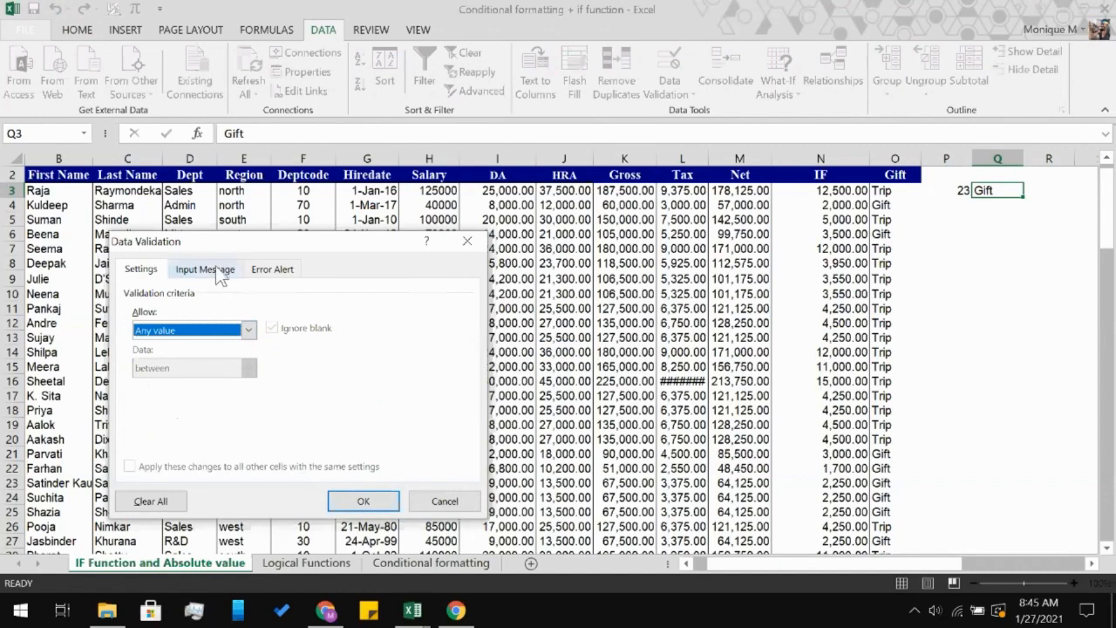
pyautogui.click(446, 502)
pyautogui.click(670, 63)
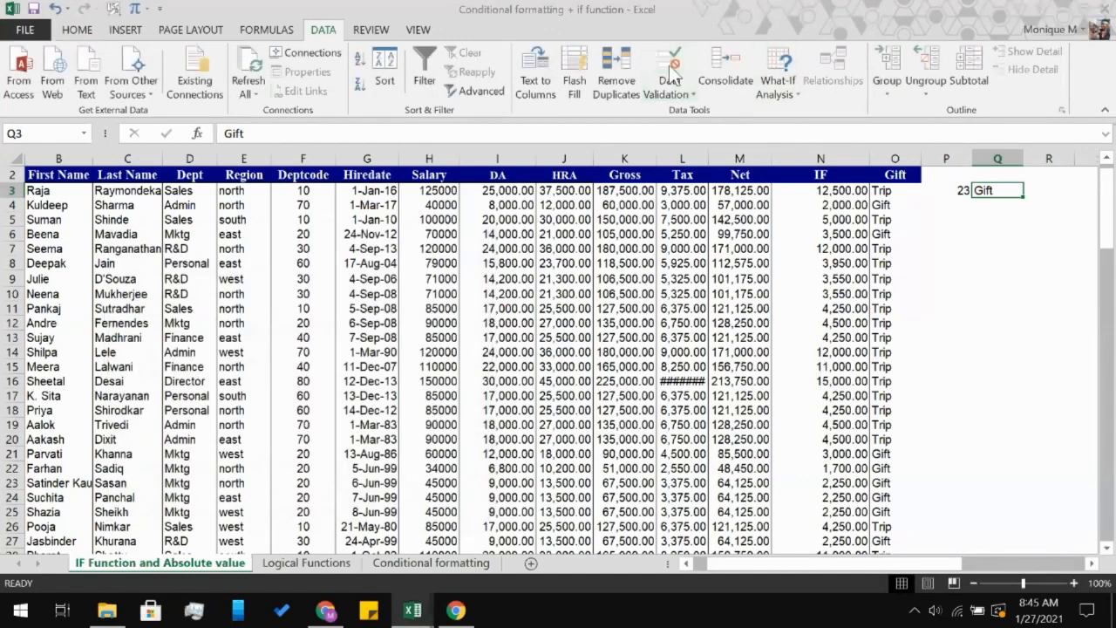
pyautogui.click(247, 330)
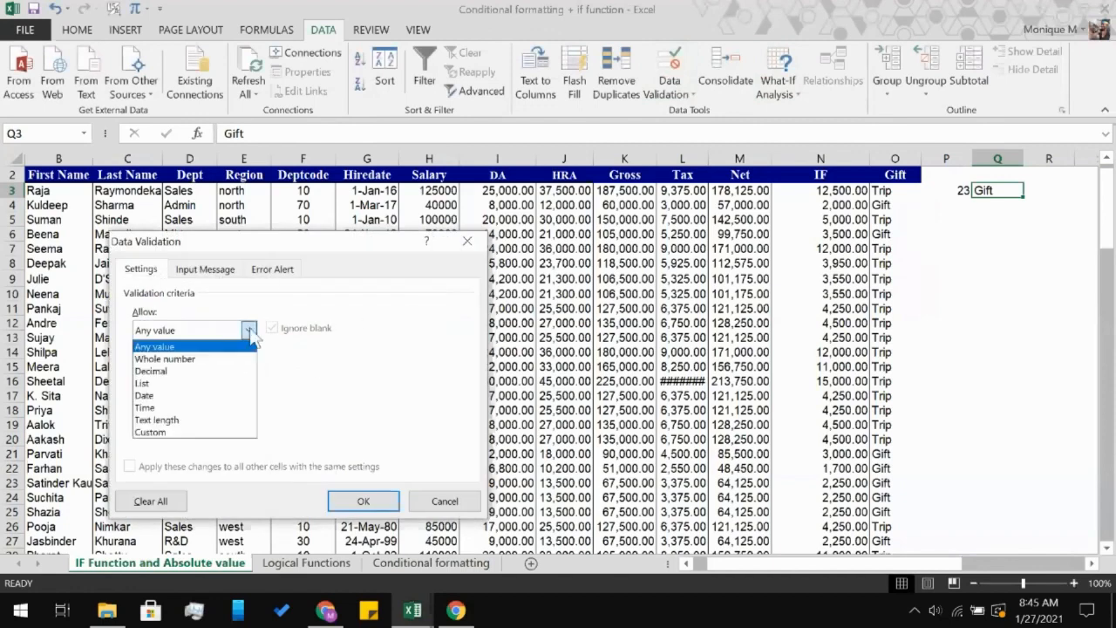
pyautogui.click(445, 238)
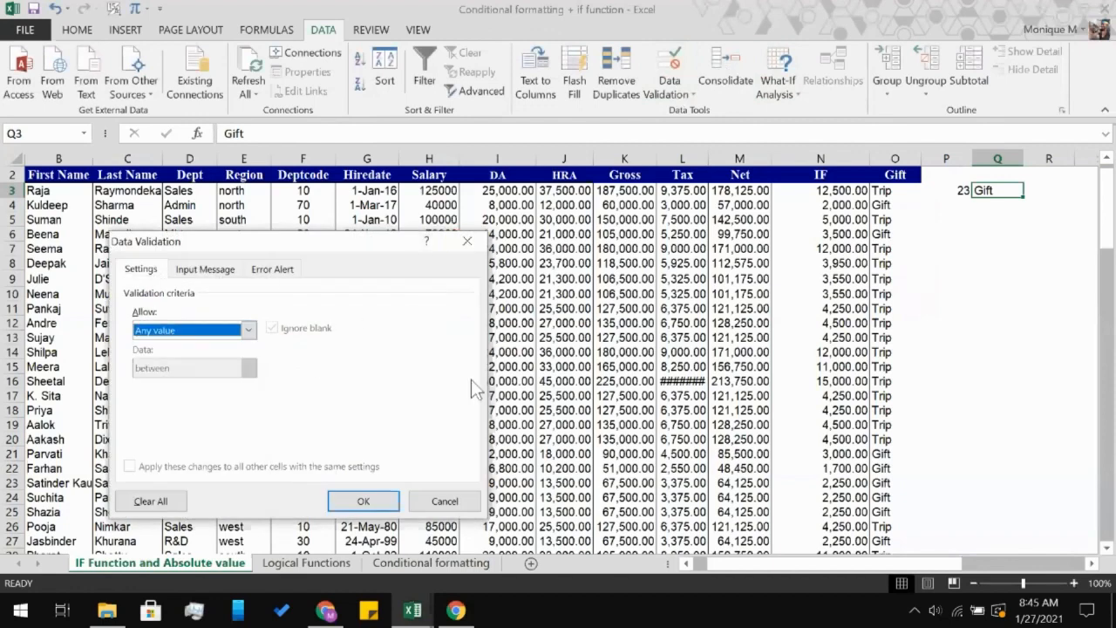
pyautogui.click(445, 501)
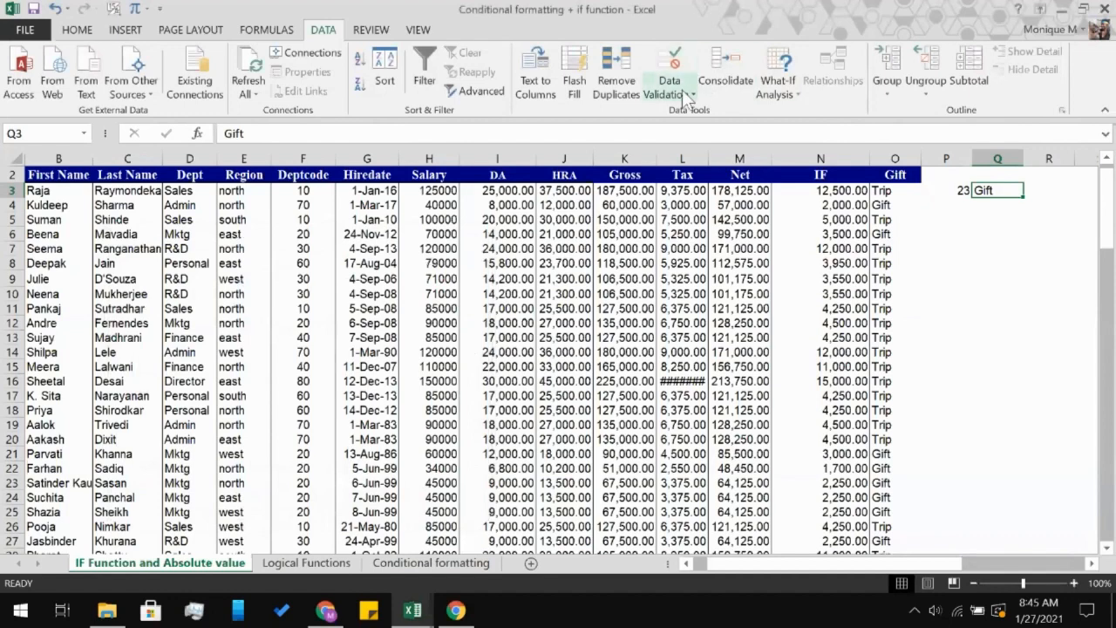
# - Look over the allowed value types in the data validation settings for cell Q3
pyautogui.click(684, 93)
pyautogui.click(683, 111)
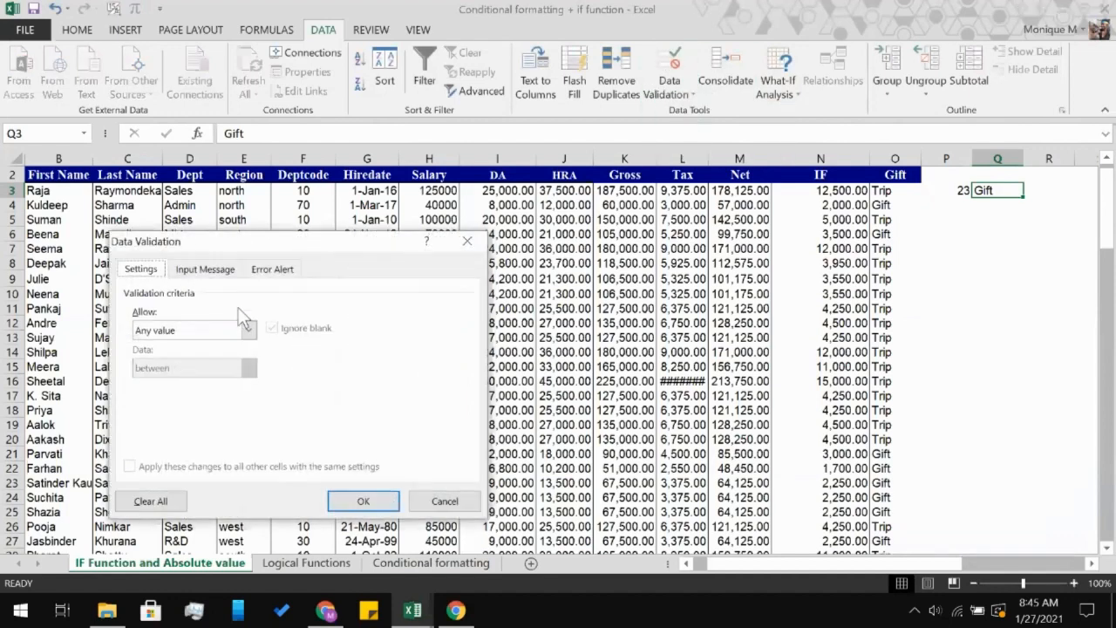
pyautogui.click(249, 328)
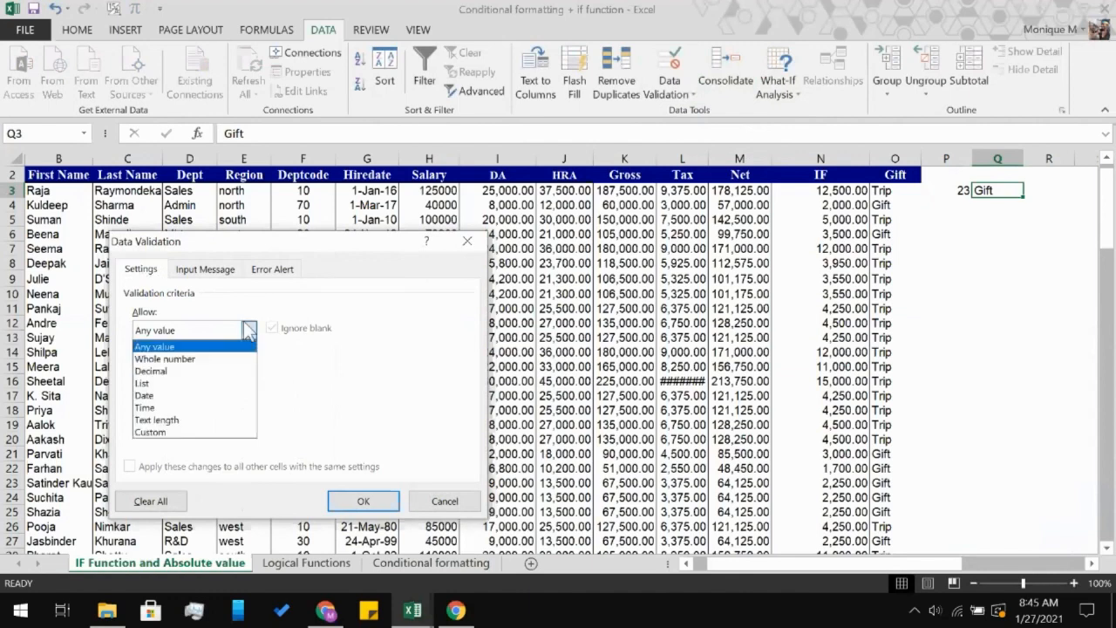
pyautogui.click(249, 330)
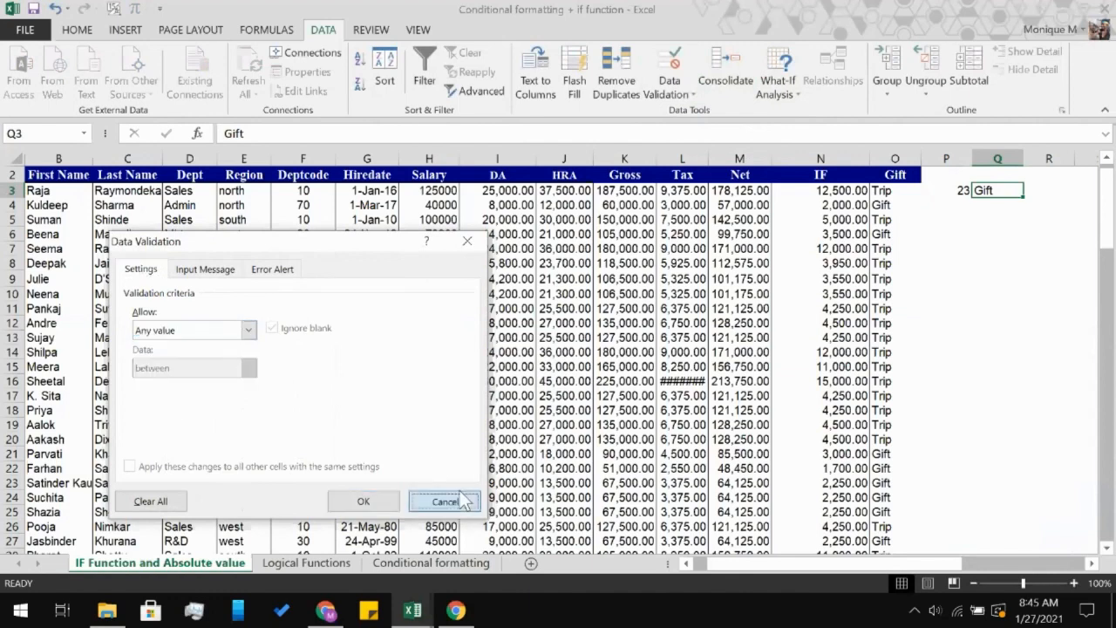
pyautogui.click(445, 501)
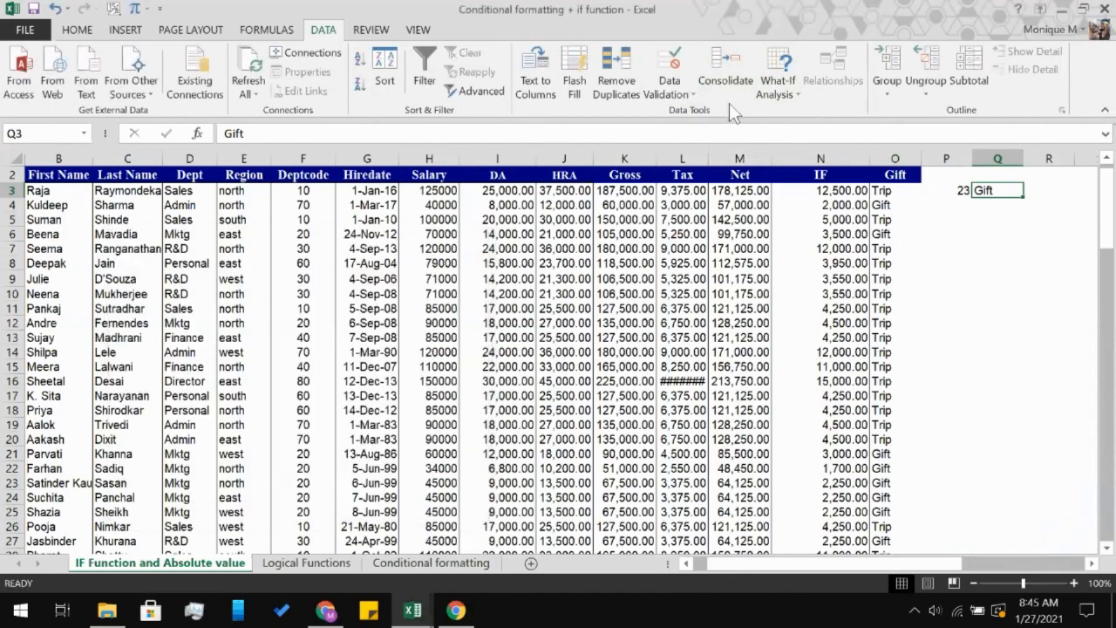
# - Examine cell Q3's data validation input message, error alert and Custom criteria options without applying any of them
pyautogui.click(670, 90)
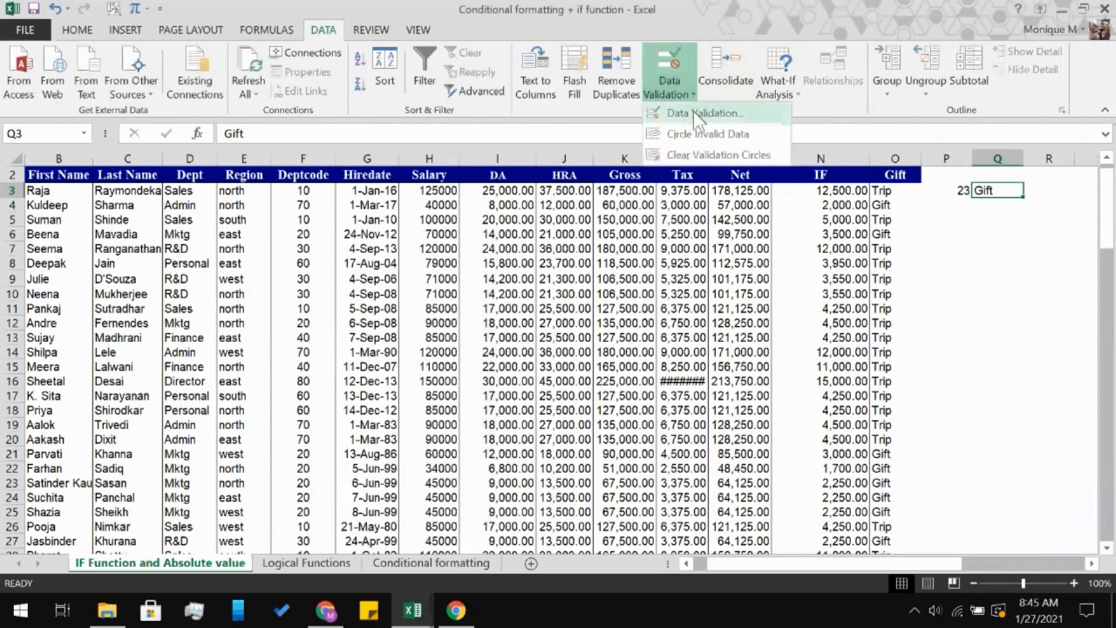
pyautogui.click(696, 114)
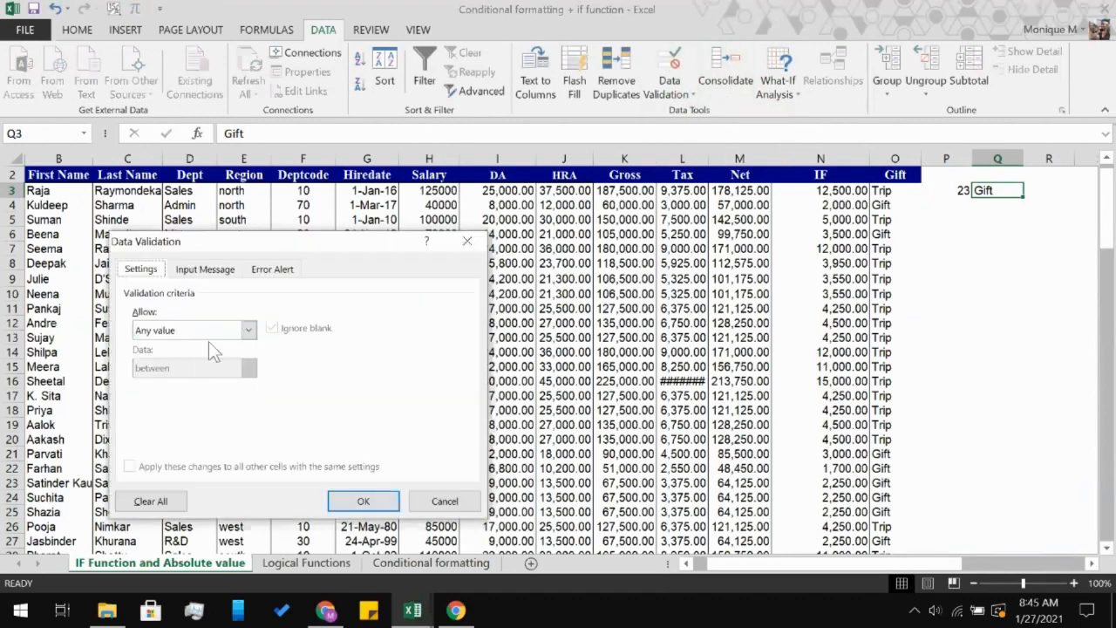
pyautogui.click(206, 270)
pyautogui.click(271, 270)
pyautogui.click(142, 270)
pyautogui.click(249, 330)
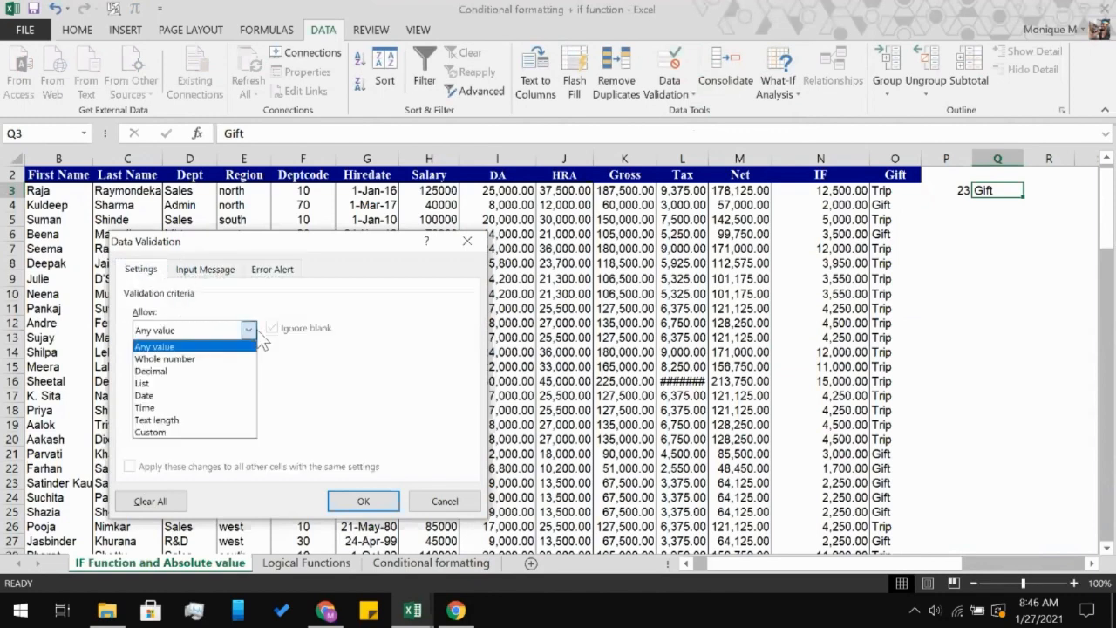
pyautogui.click(228, 432)
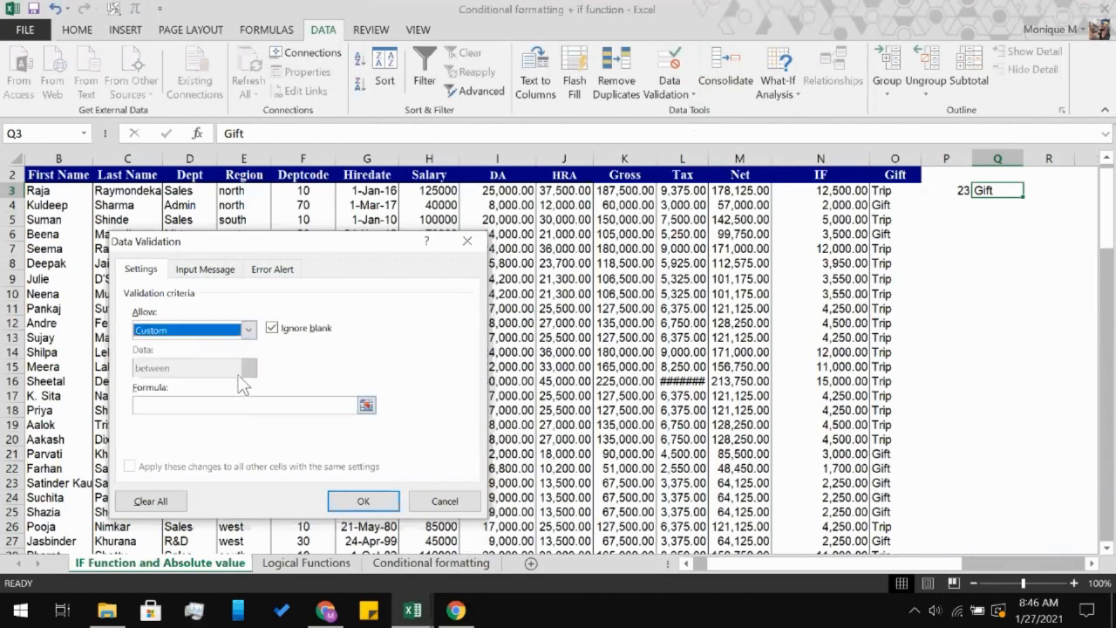
pyautogui.click(249, 330)
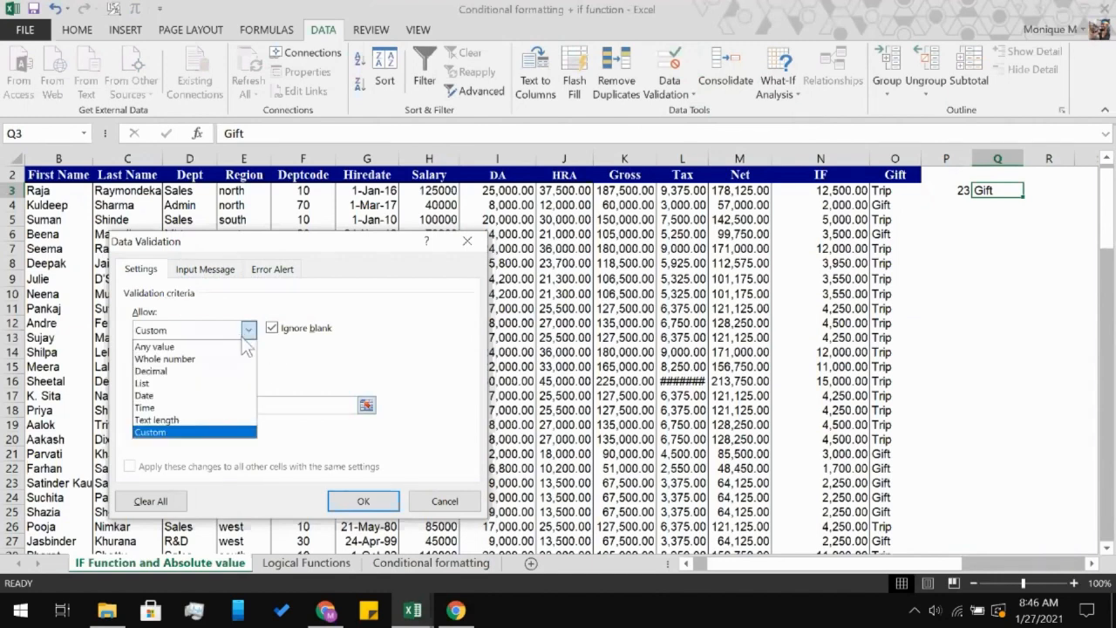
pyautogui.click(439, 506)
pyautogui.click(440, 504)
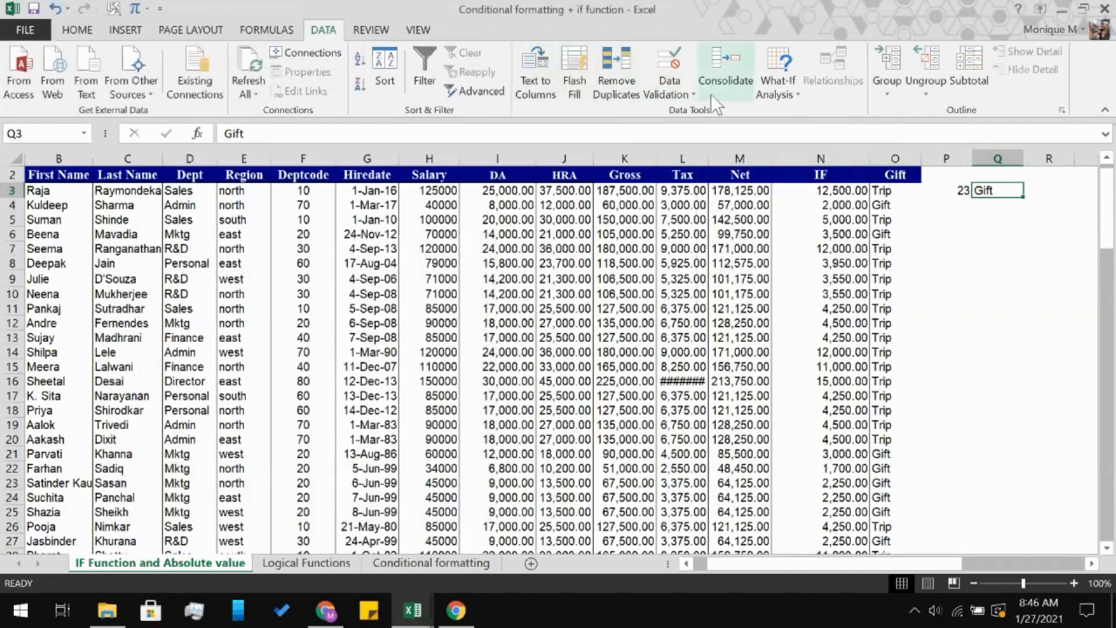
pyautogui.rightClick(1017, 200)
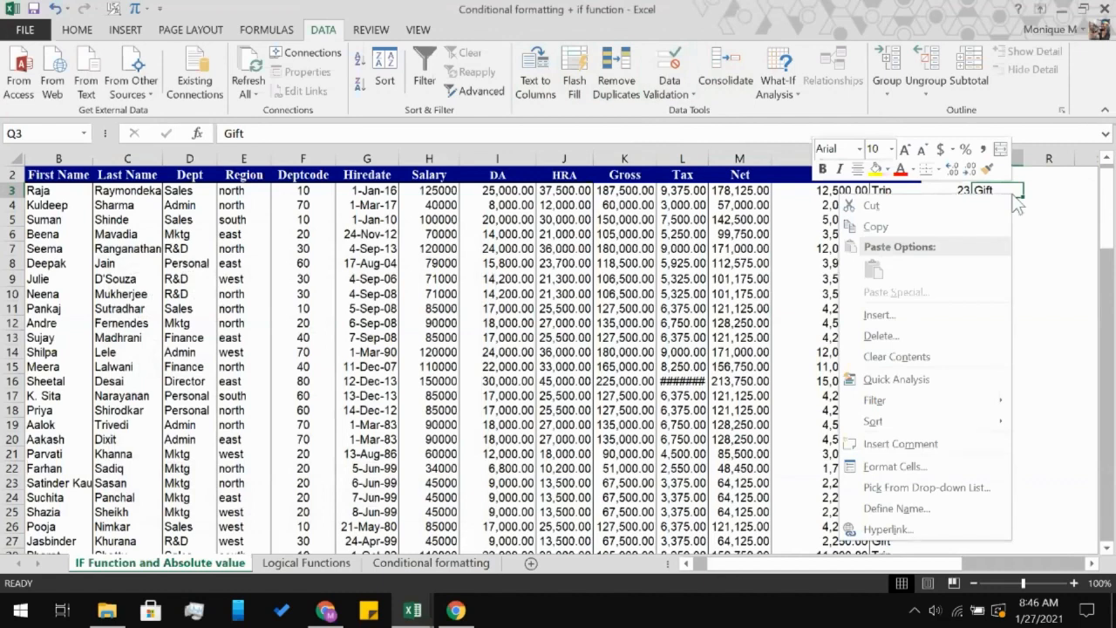
pyautogui.press('Escape')
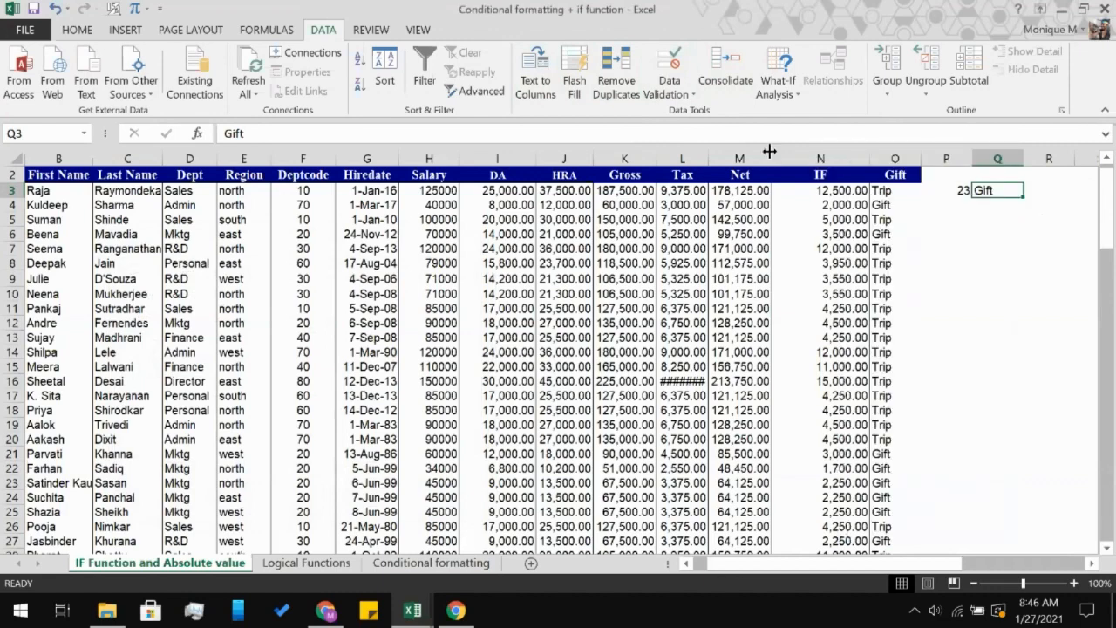
# - Apply list data validation to cell Q3 with the source entries Trip, Gift
pyautogui.click(670, 86)
pyautogui.click(699, 114)
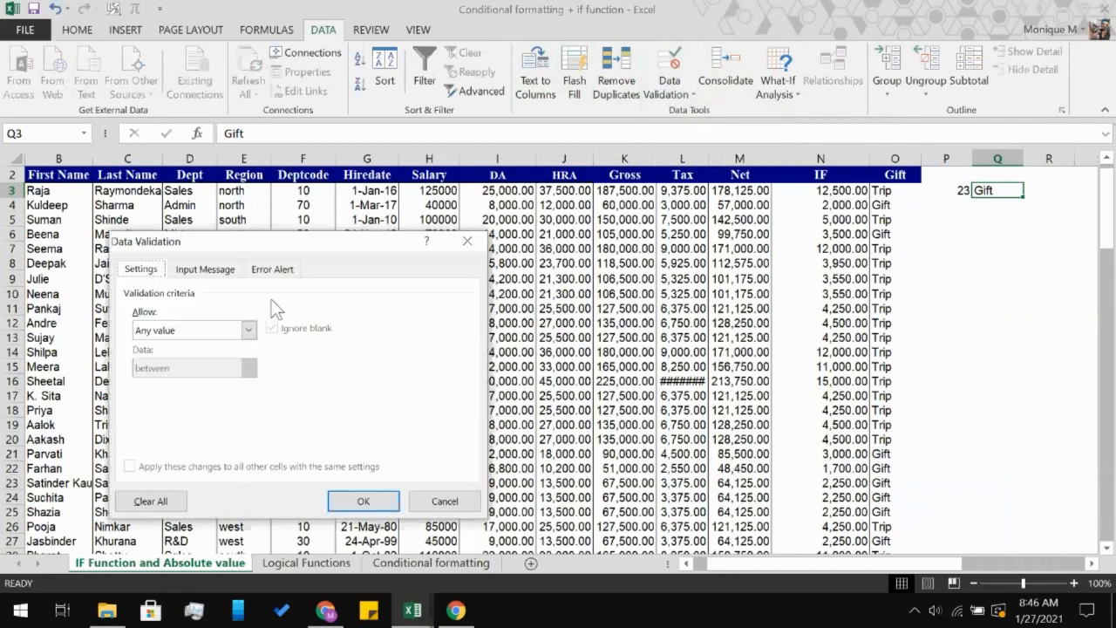
pyautogui.click(248, 330)
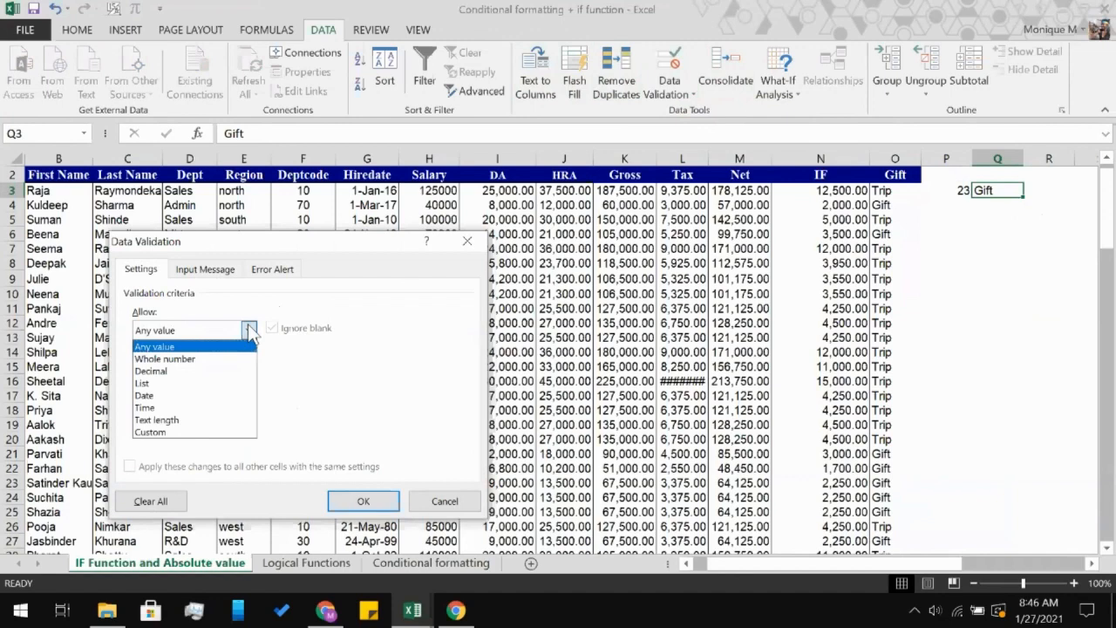
pyautogui.click(220, 384)
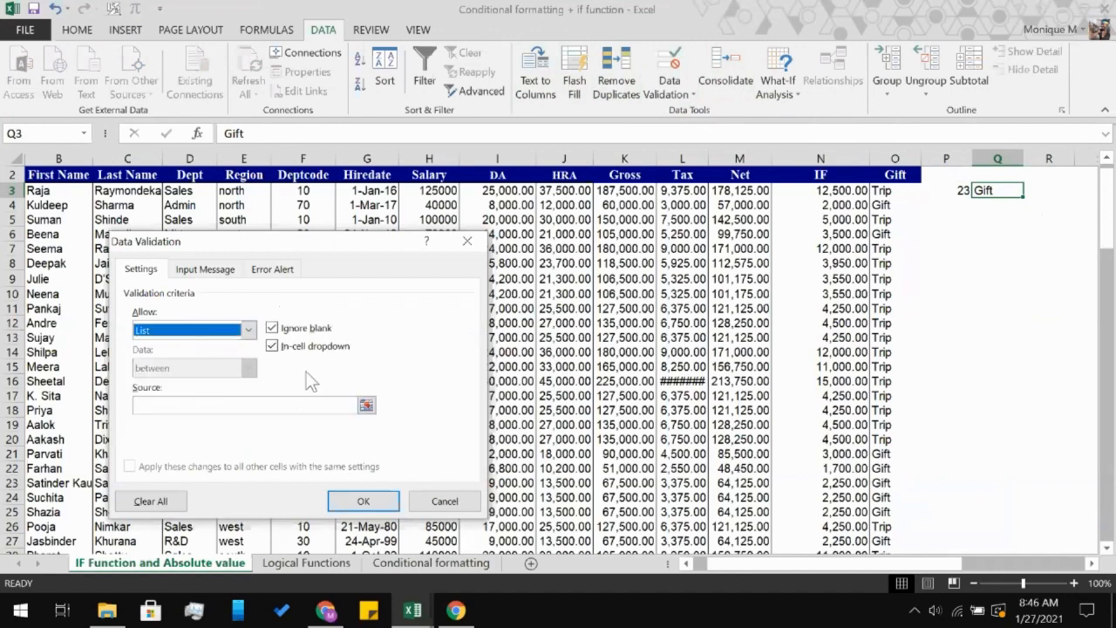
pyautogui.click(296, 401)
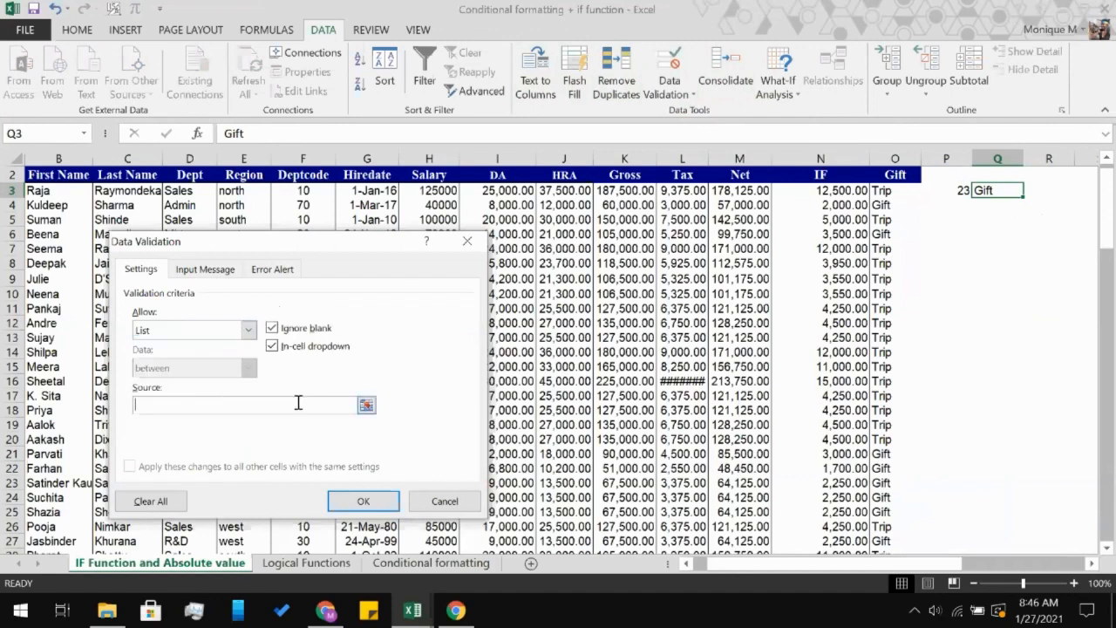
pyautogui.write('T')
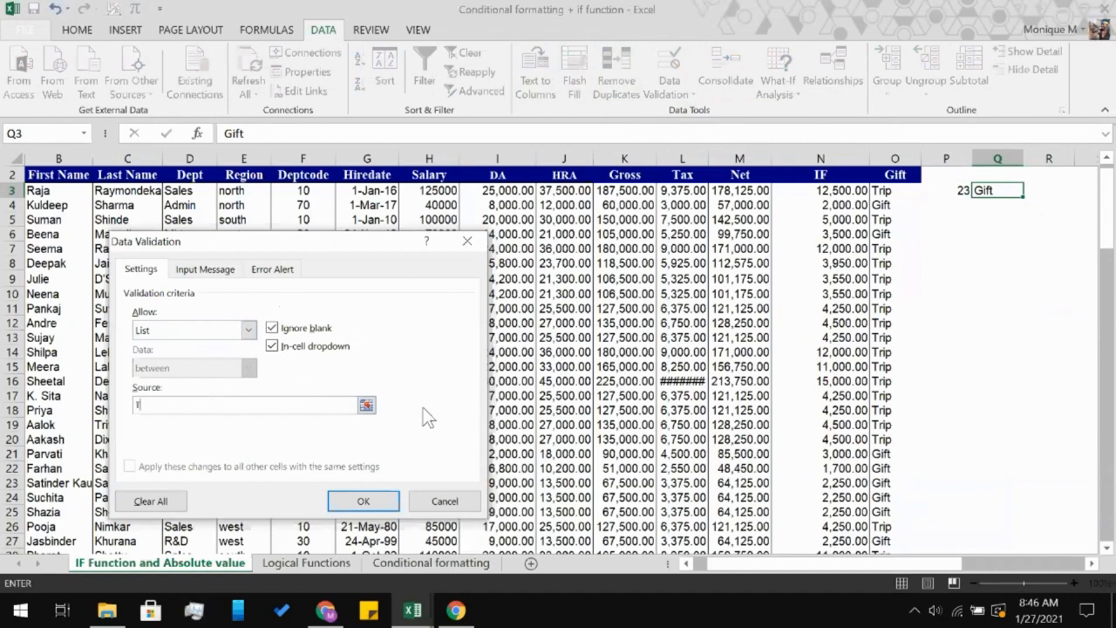
pyautogui.write('rip, Gift')
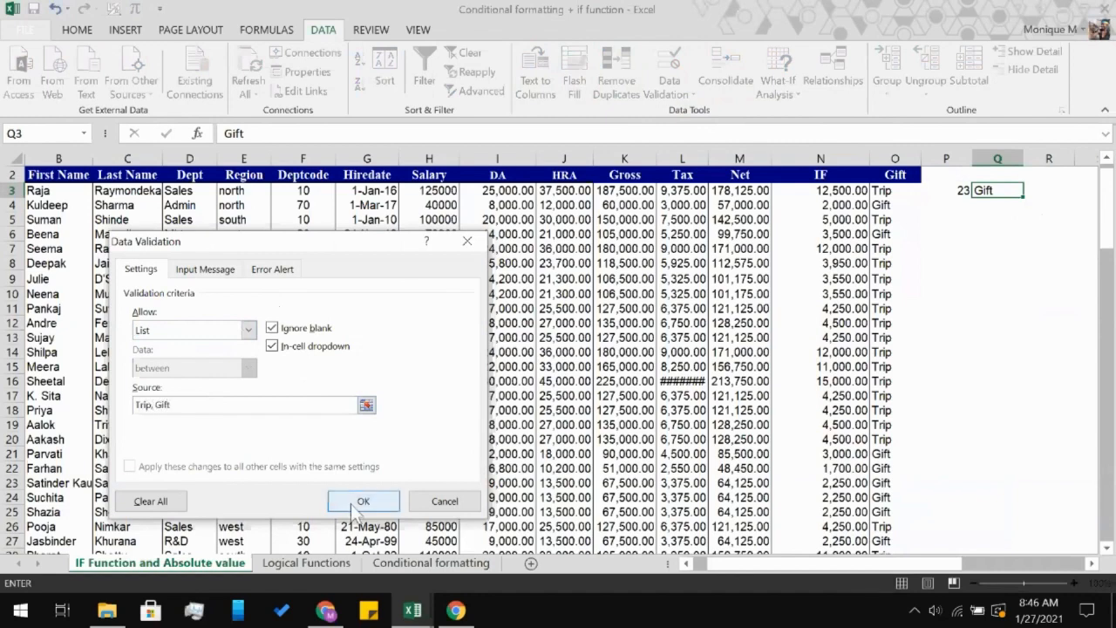
pyautogui.click(360, 504)
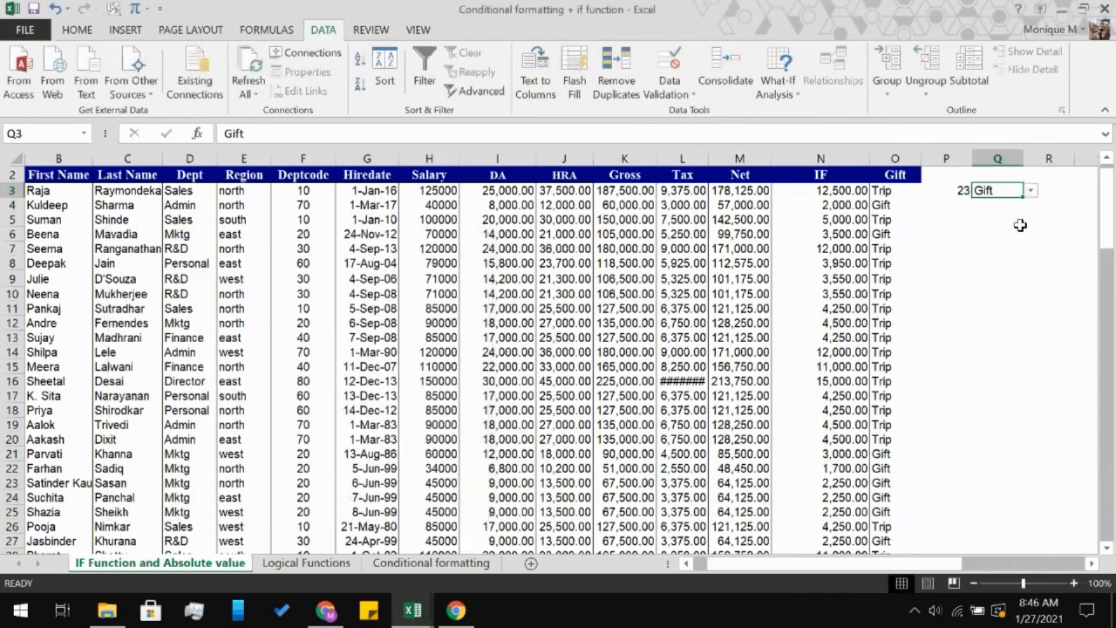
# - Test cell Q3's dropdown list by choosing Trip and switching the cell back to Gift
pyautogui.click(1031, 191)
pyautogui.click(994, 203)
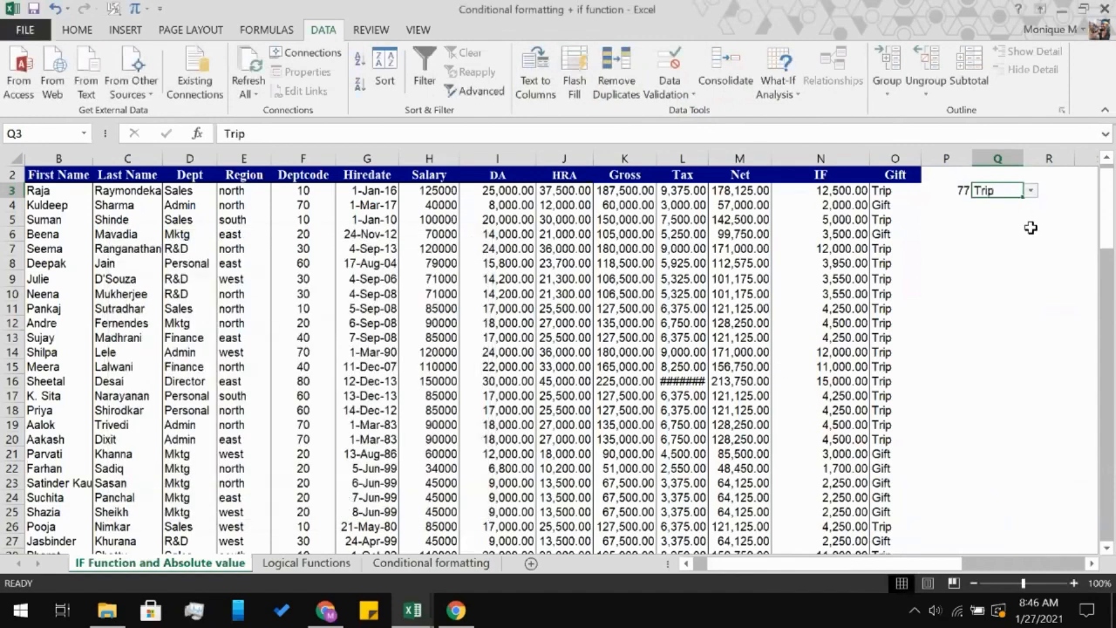
pyautogui.click(1038, 233)
pyautogui.click(1001, 193)
pyautogui.click(1029, 192)
pyautogui.click(1029, 192)
pyautogui.click(1030, 191)
pyautogui.click(1017, 216)
pyautogui.click(1075, 248)
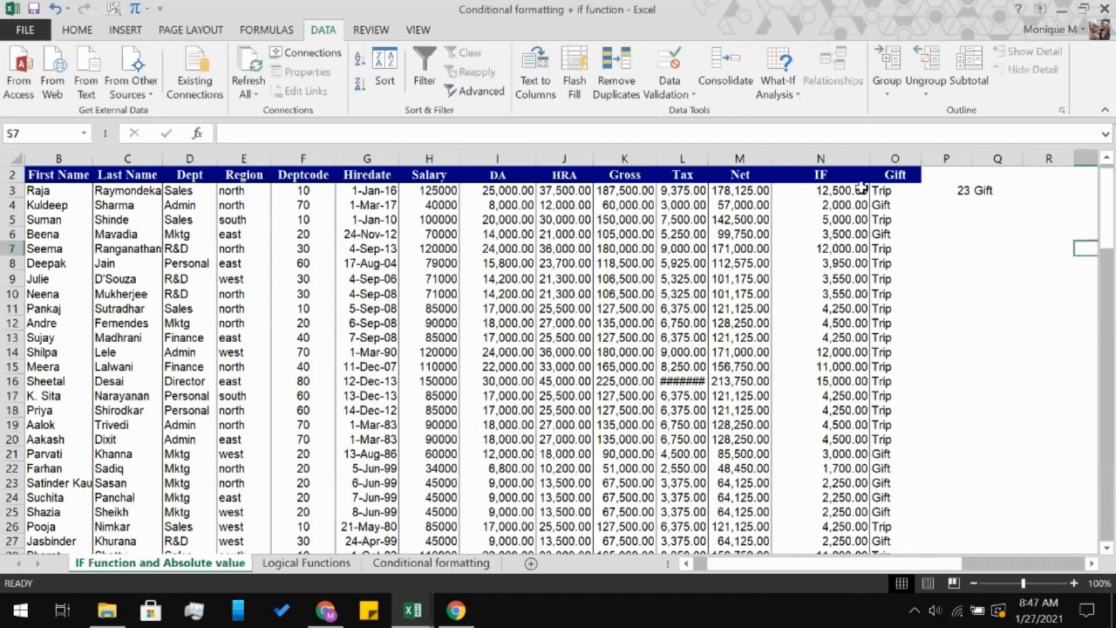
# - Try to add filters to the employee table from only the Empcode header cell A2, and remove them again
pyautogui.hscroll(-1, 59, 222)
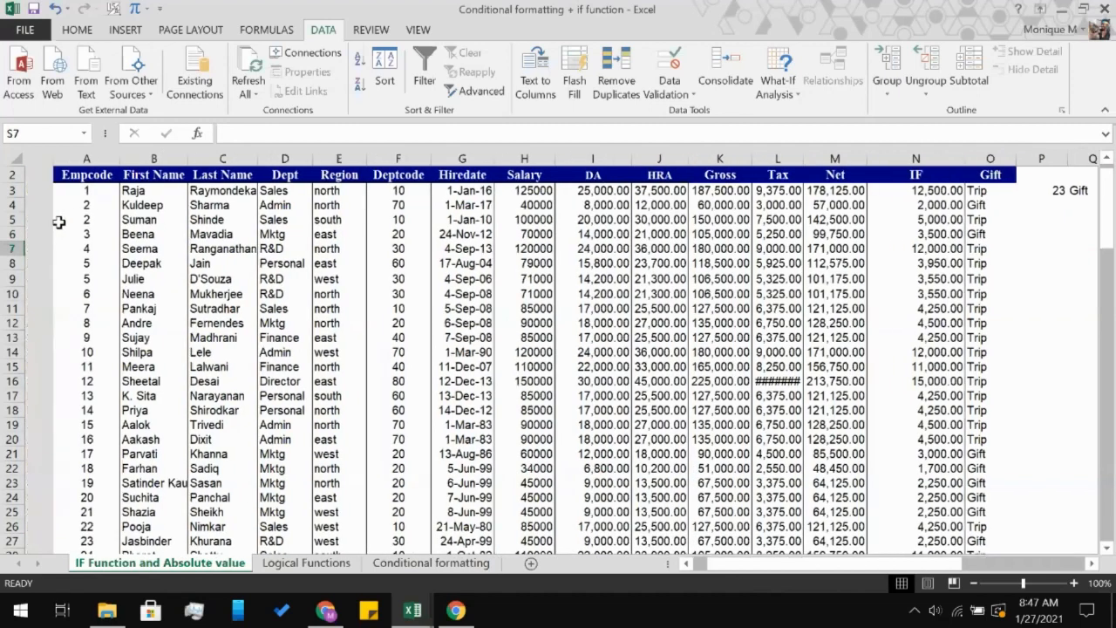
pyautogui.click(68, 202)
pyautogui.click(69, 172)
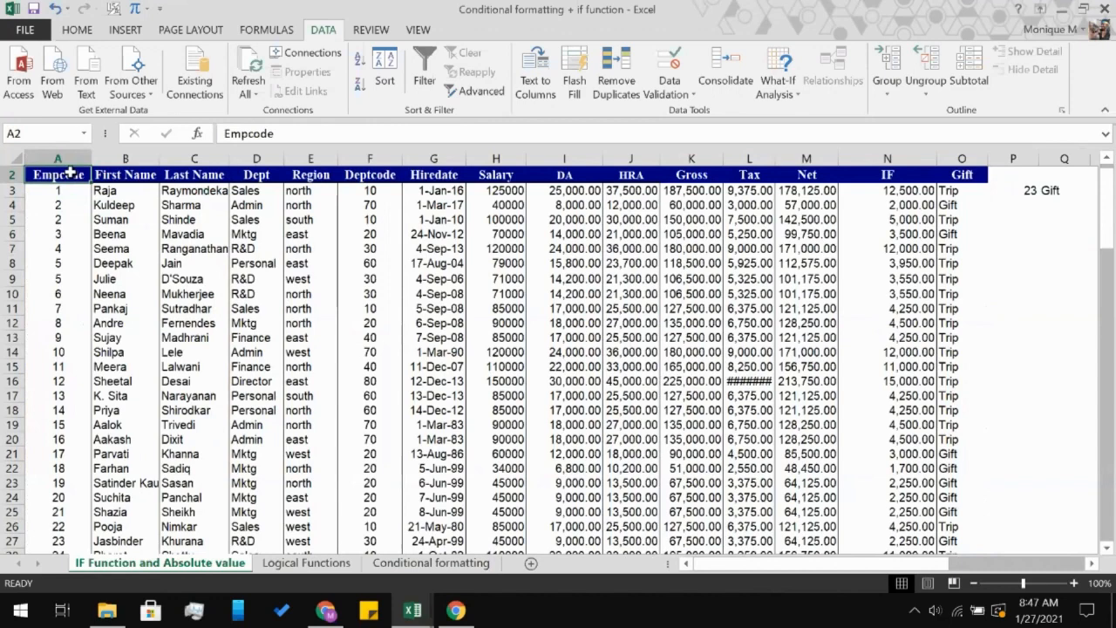
pyautogui.scroll(1, 70, 171)
pyautogui.hotkey('ctrl', 'shift', 'l')
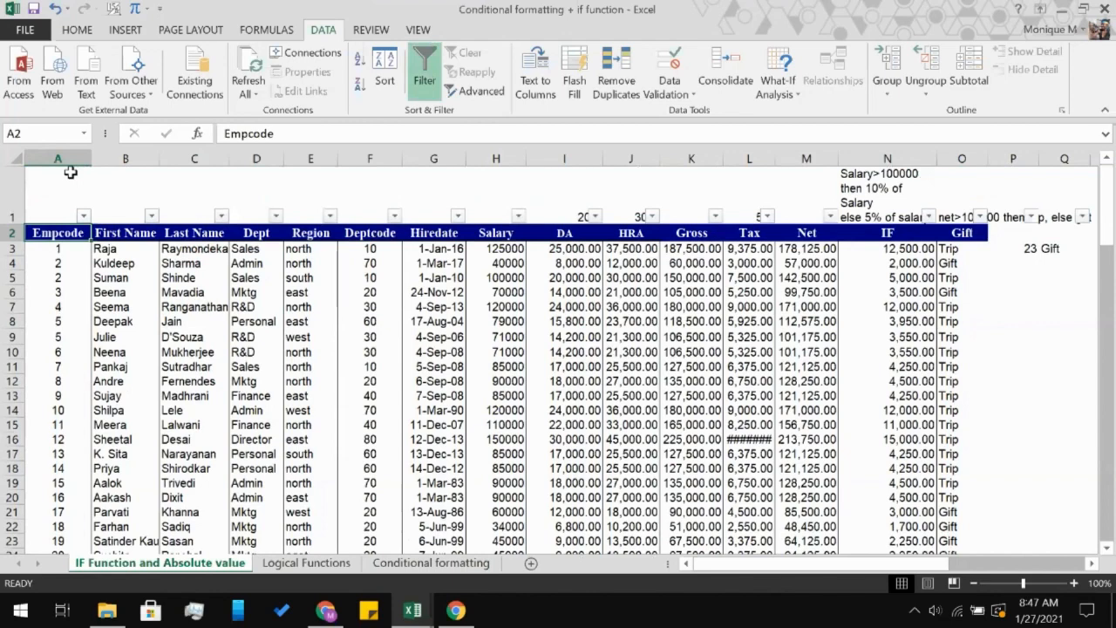
pyautogui.hotkey('ctrl', 'shift', 'l')
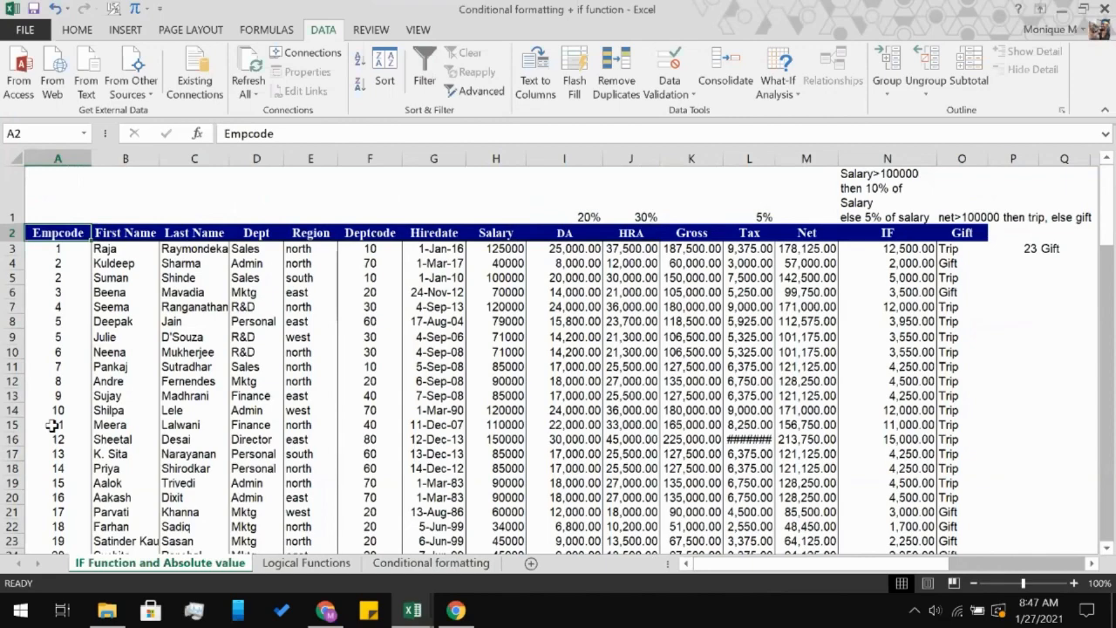
# - Extend the selection from A2 to the table's last cell, O102, and add filters to the header row
pyautogui.scroll(-6, 165, 325)
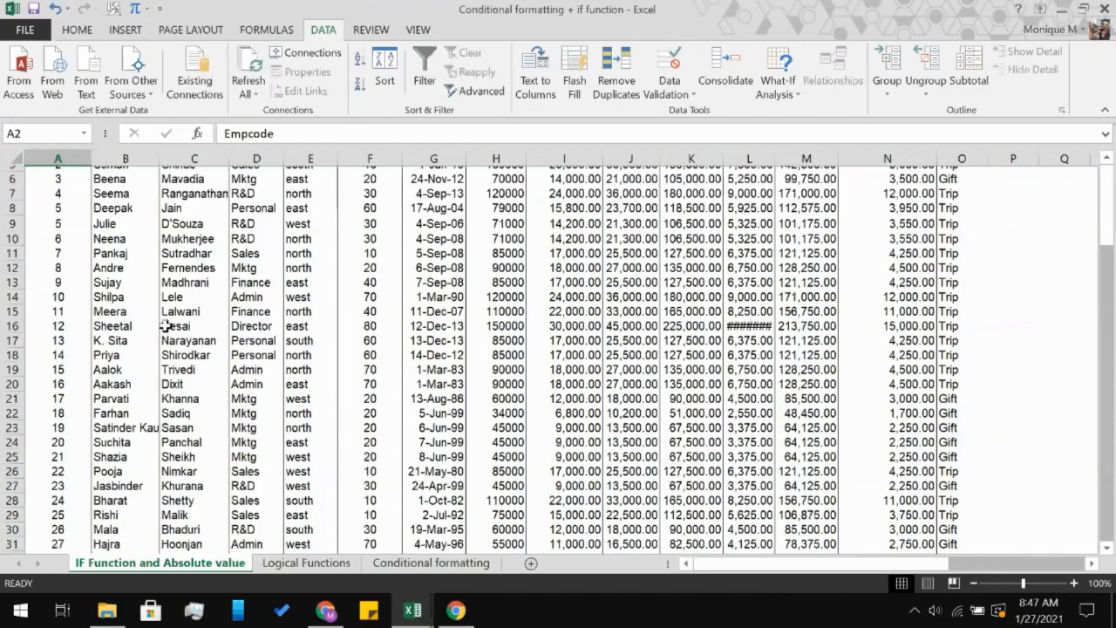
pyautogui.scroll(-20, 164, 326)
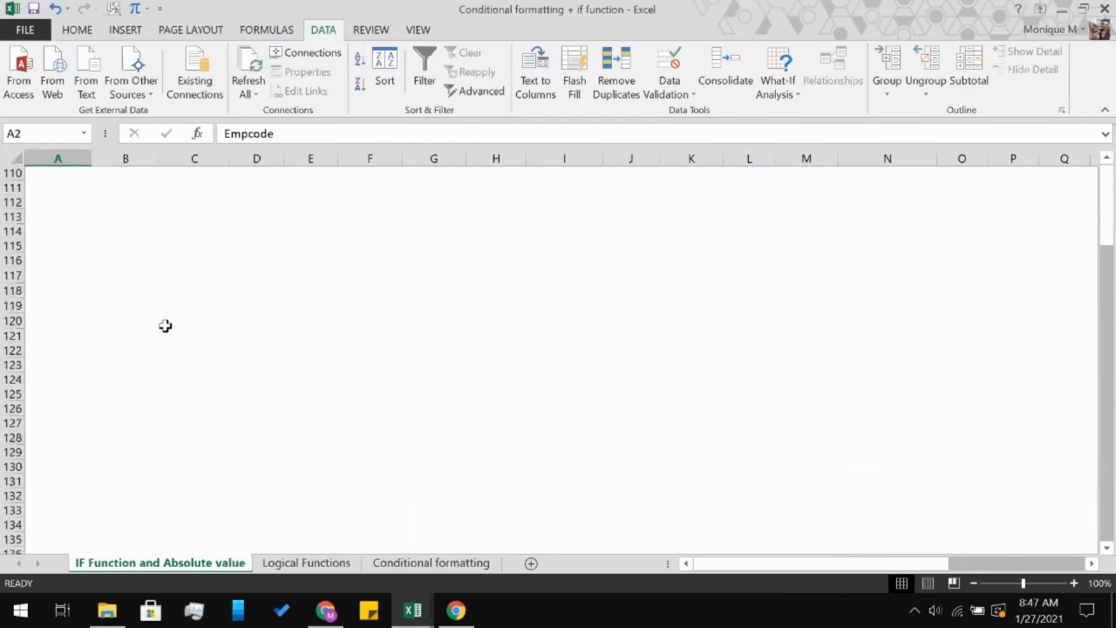
pyautogui.scroll(5, 165, 326)
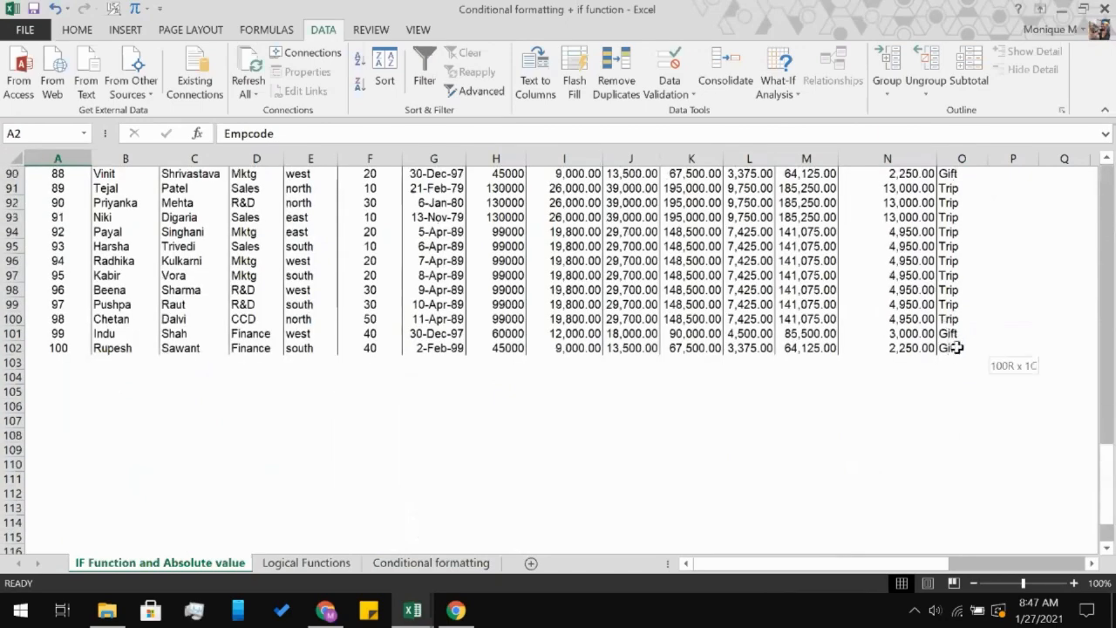
pyautogui.keyDown('shift'); pyautogui.click(957, 347); pyautogui.keyUp('shift')
pyautogui.hotkey('ctrl', 'shift', 'l')
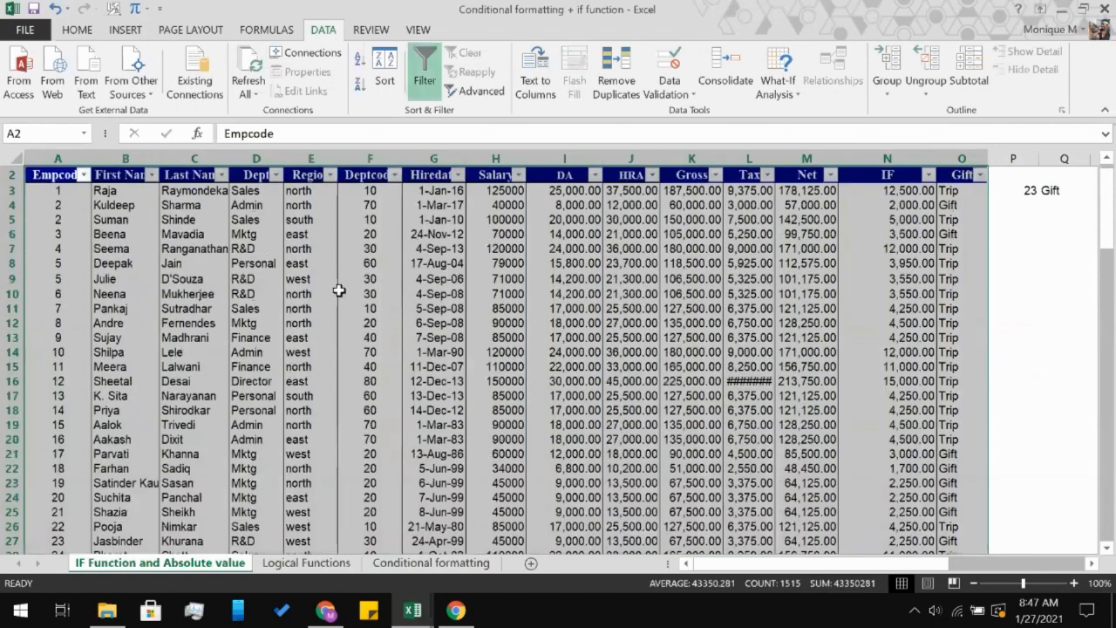
pyautogui.click(59, 272)
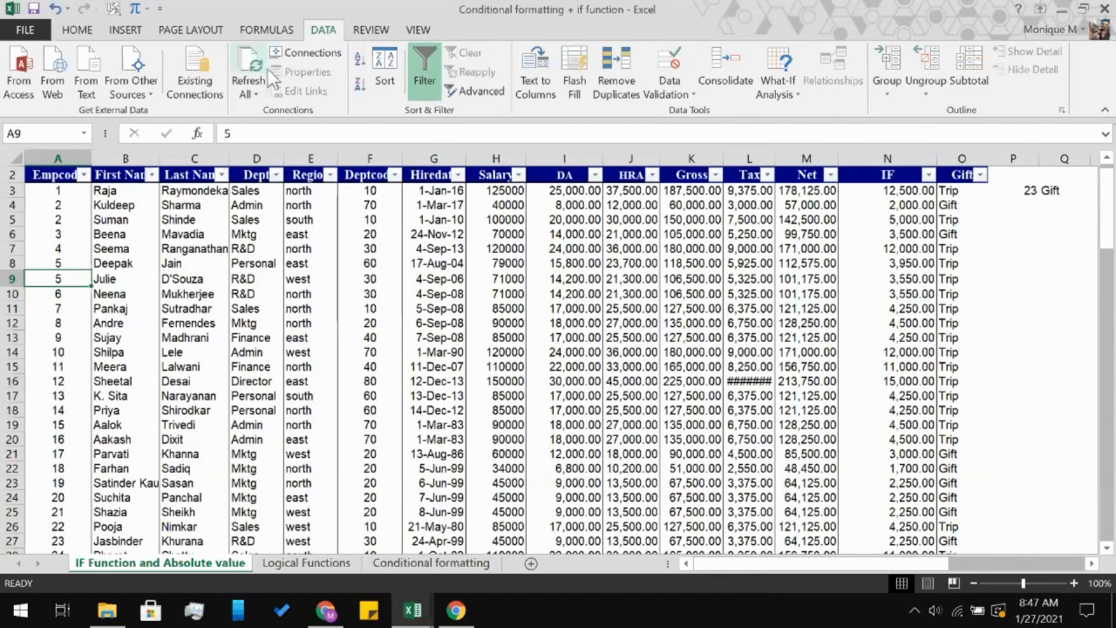
# - Filter the Region column to include only north
pyautogui.click(331, 173)
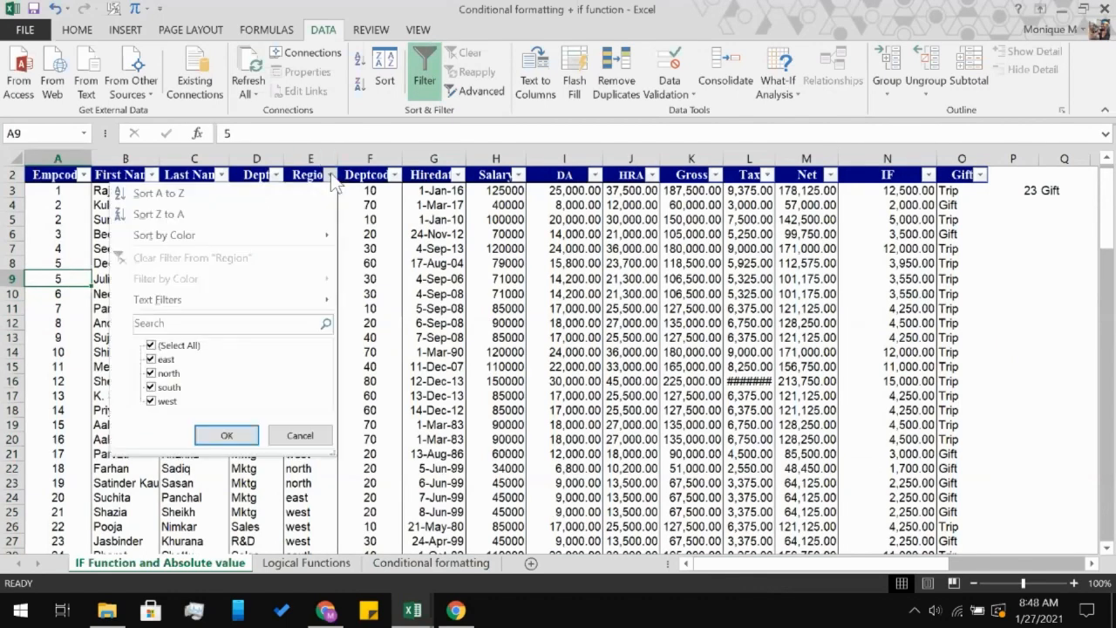
pyautogui.click(156, 346)
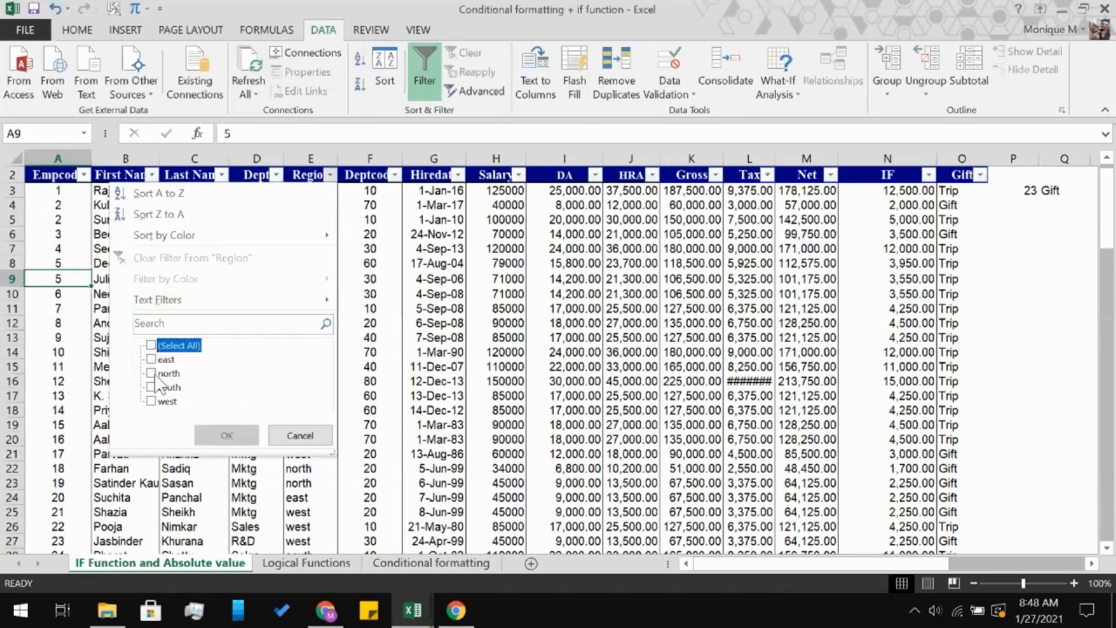
pyautogui.click(155, 375)
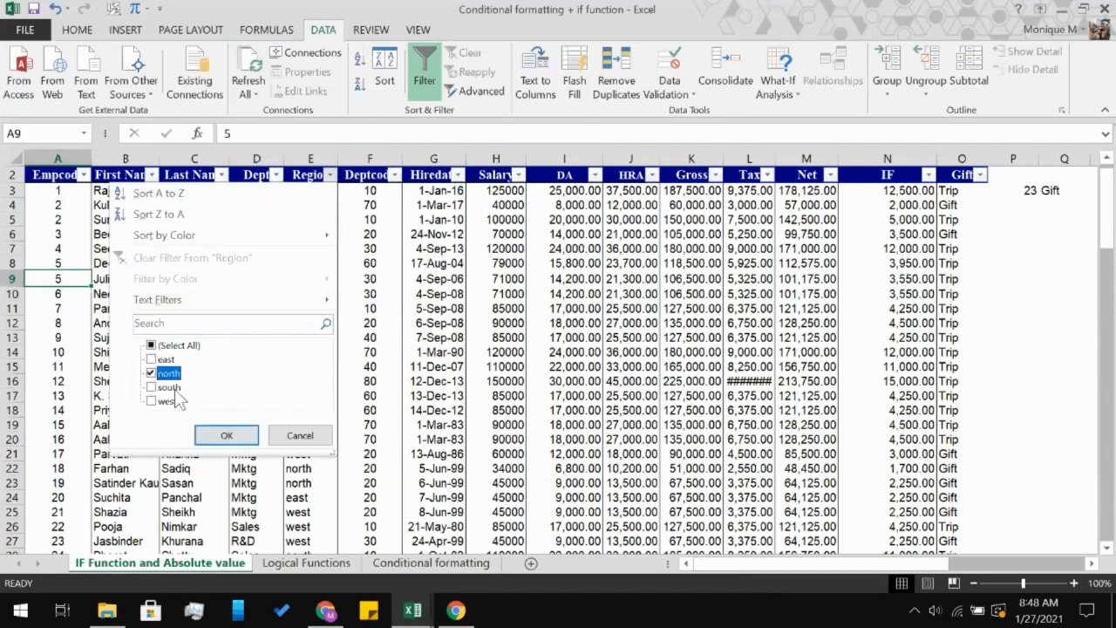
pyautogui.click(228, 433)
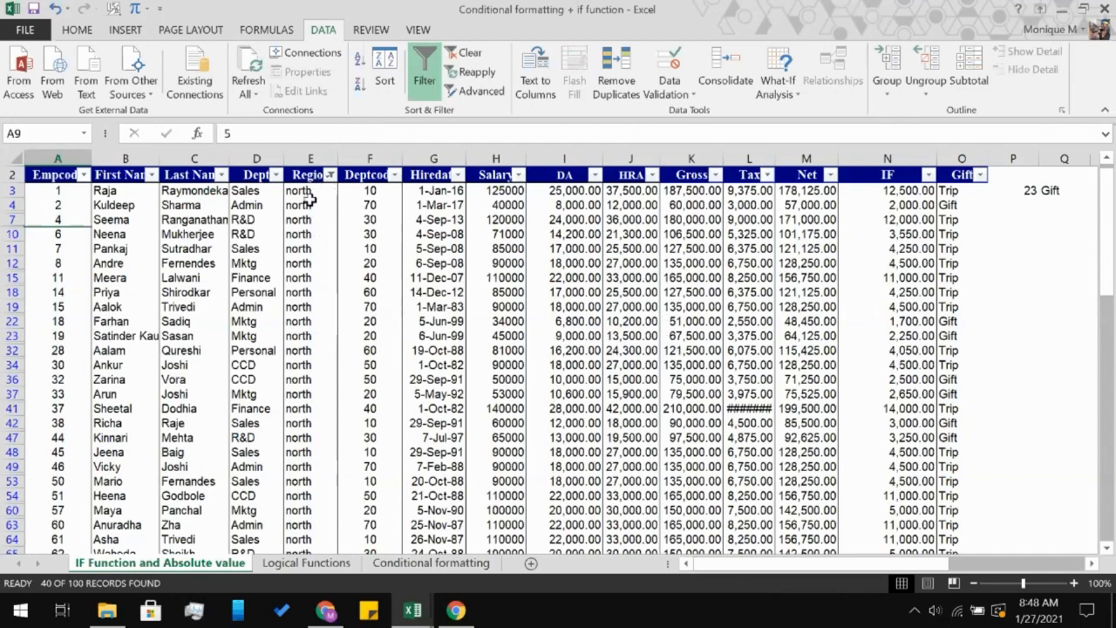
pyautogui.click(1046, 211)
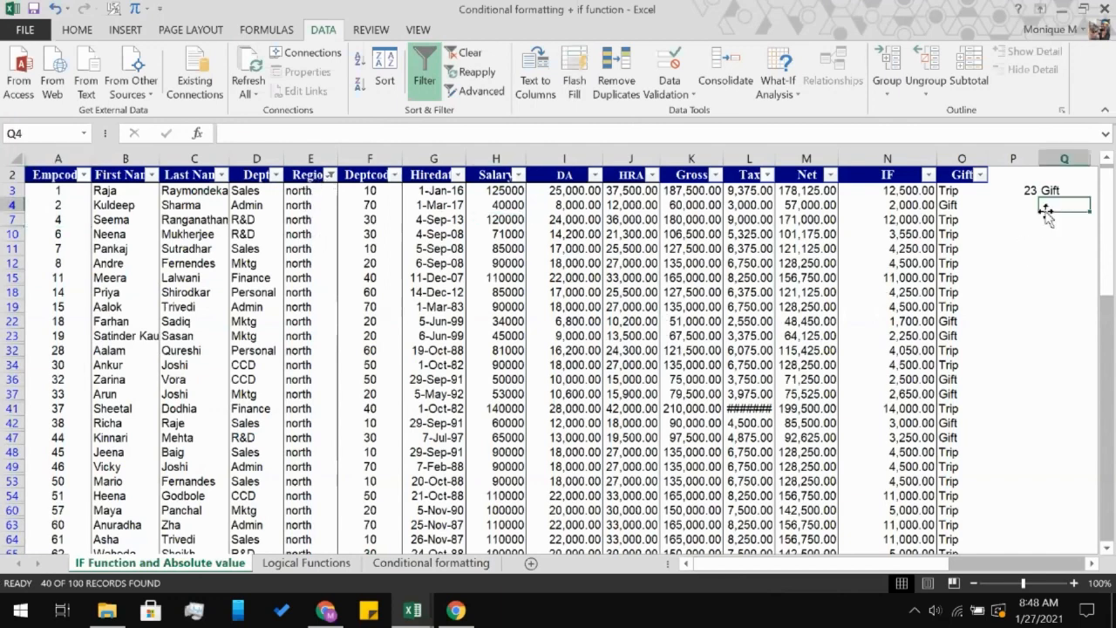
pyautogui.click(1017, 210)
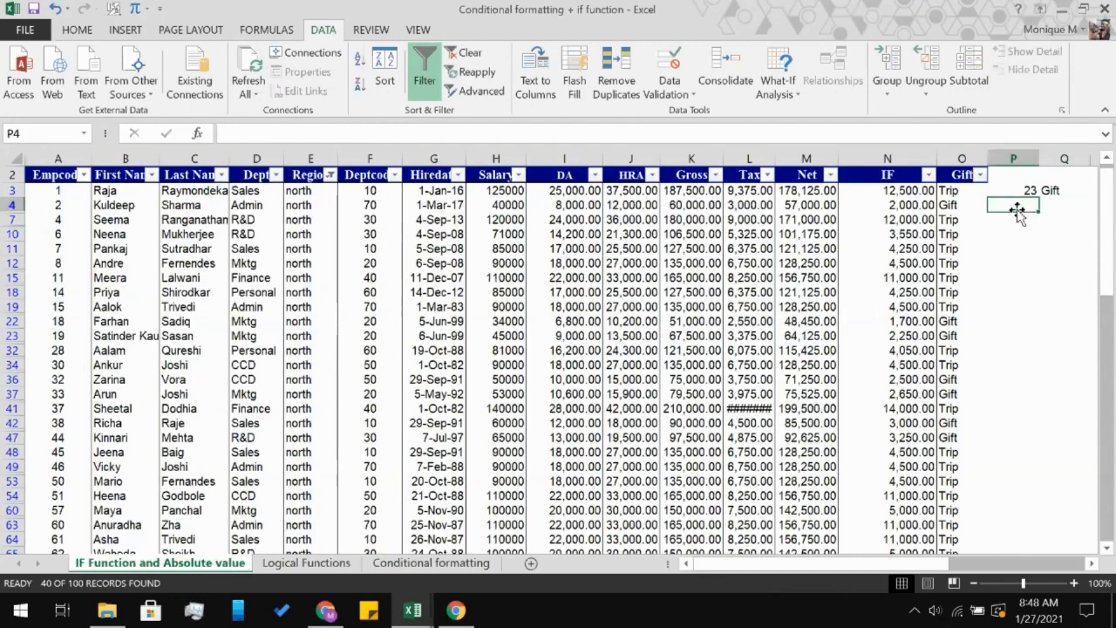
pyautogui.write('=')
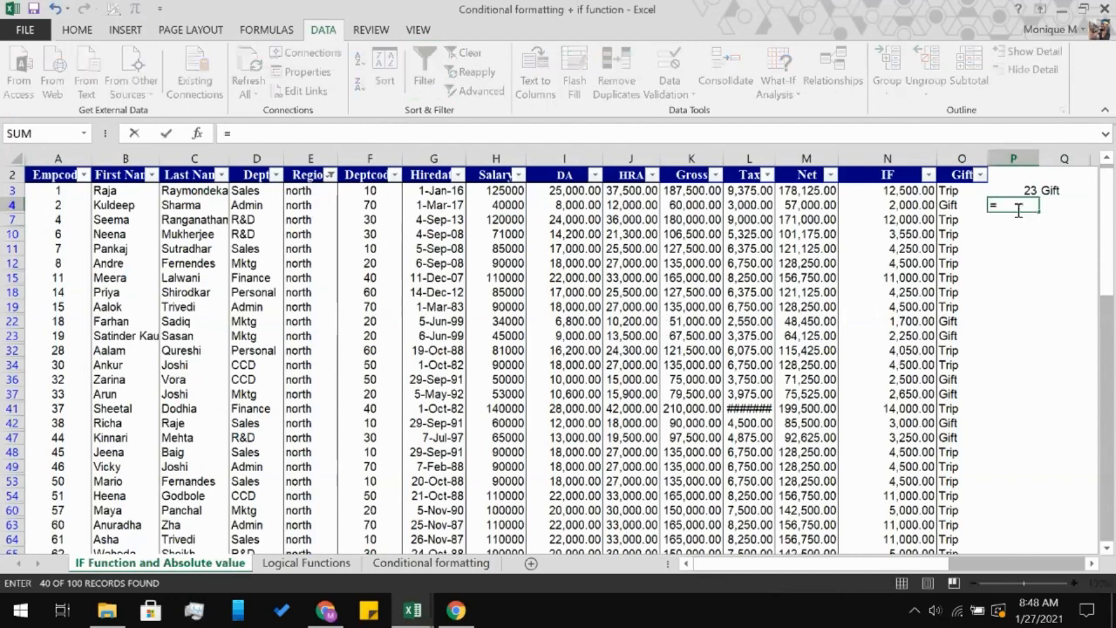
pyautogui.press('BackSpace')
pyautogui.click(997, 216)
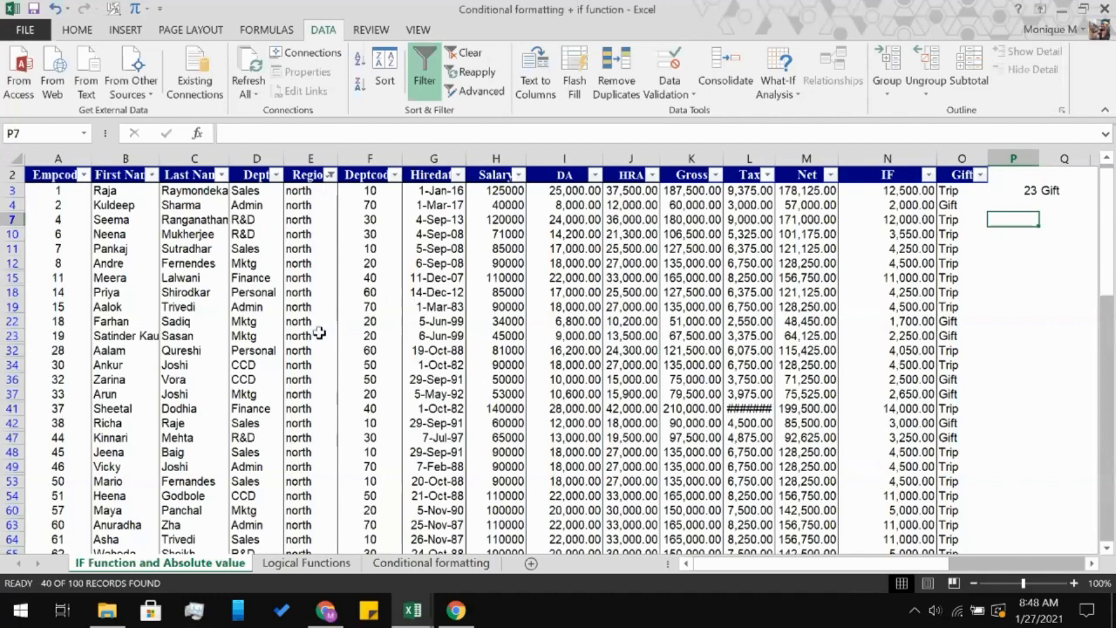
# - Filter the Dept column to include only Sales
pyautogui.click(275, 175)
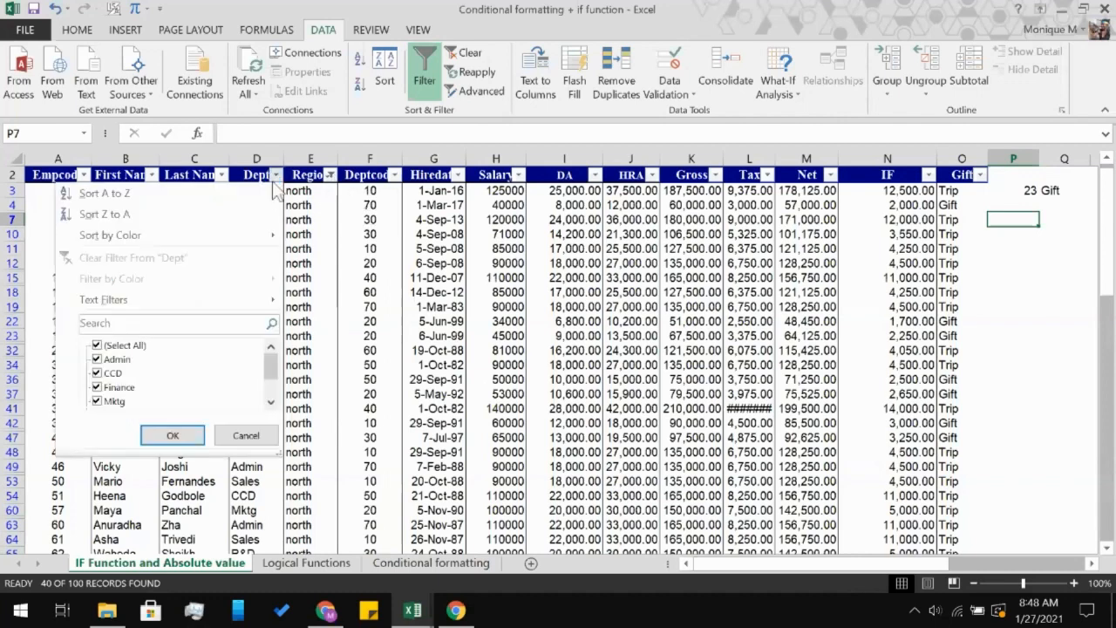
pyautogui.click(137, 347)
pyautogui.scroll(-1, 131, 371)
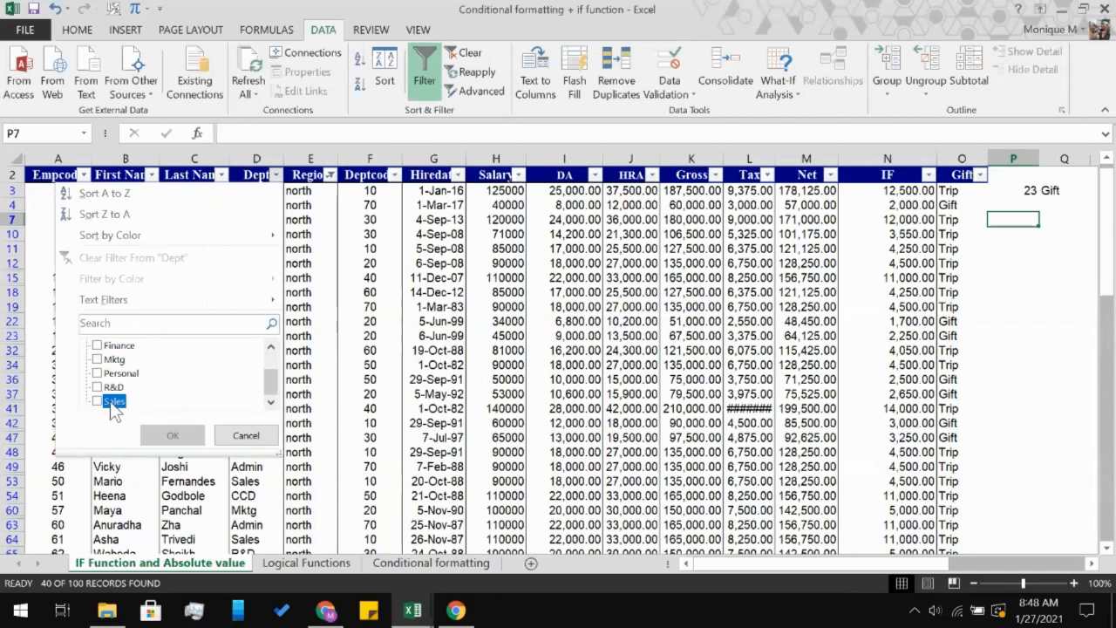
pyautogui.click(111, 402)
pyautogui.click(172, 435)
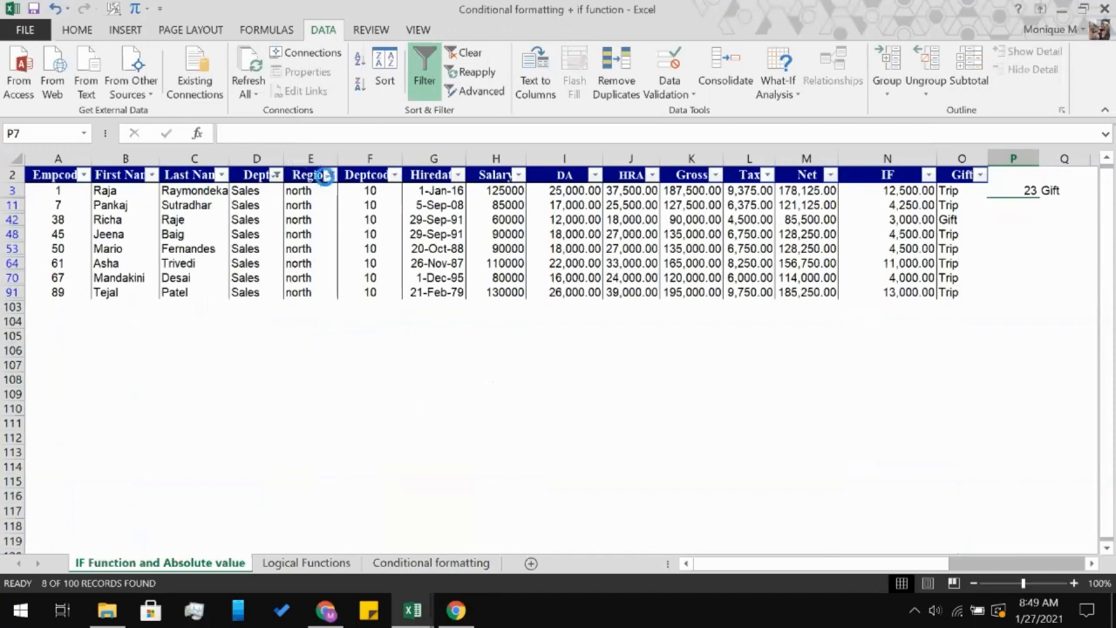
# - Reset the Region and Dept filters so that both columns include all values
pyautogui.click(329, 176)
pyautogui.click(151, 345)
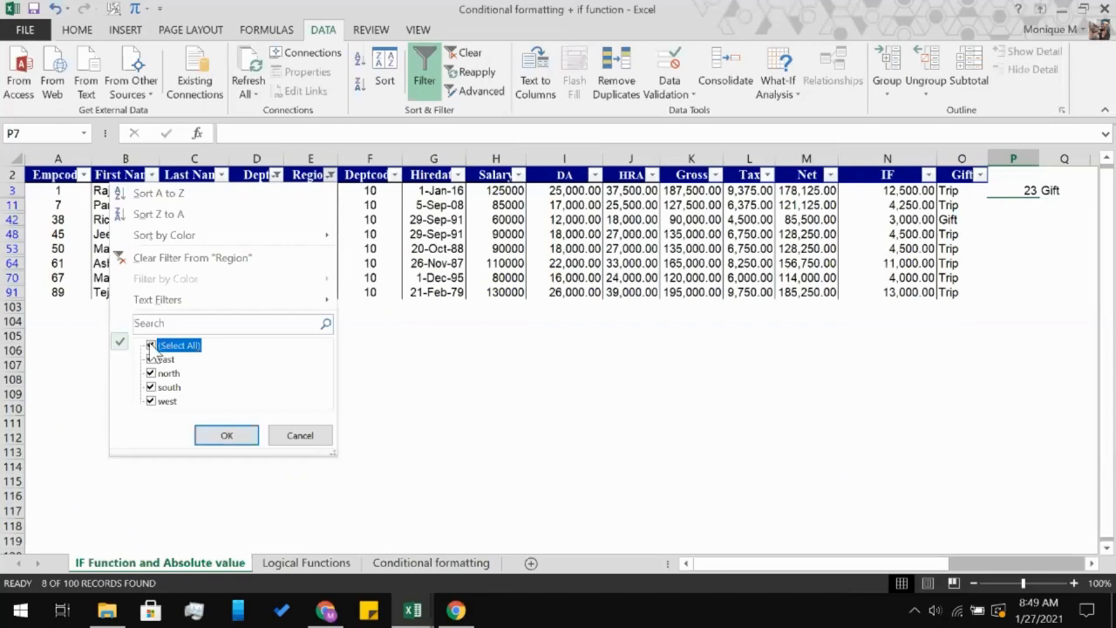
pyautogui.click(226, 436)
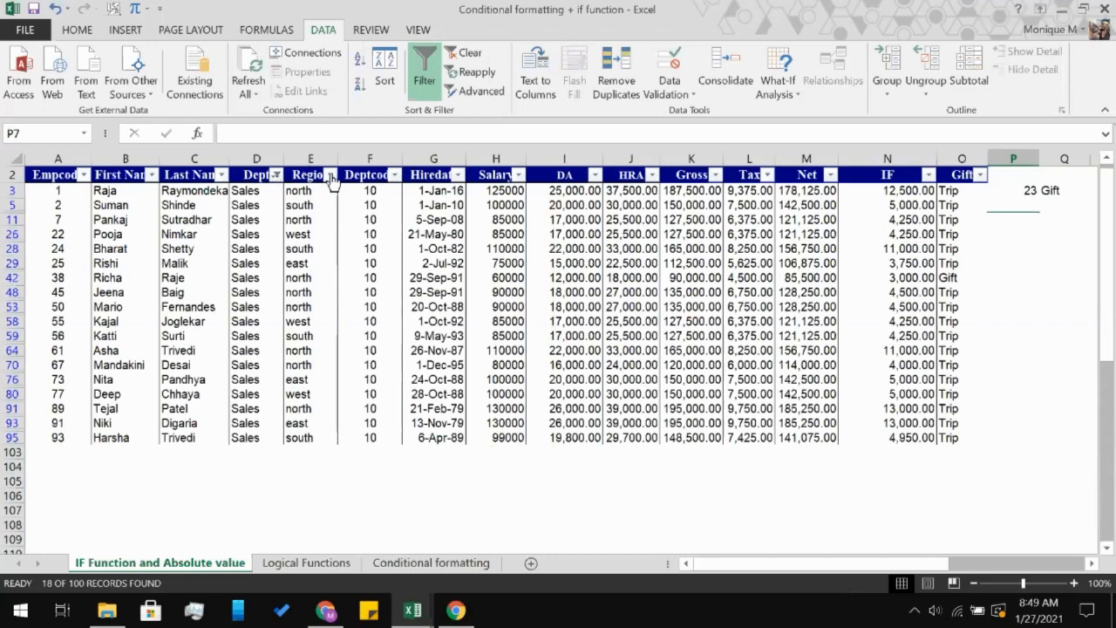
pyautogui.click(276, 175)
pyautogui.click(140, 347)
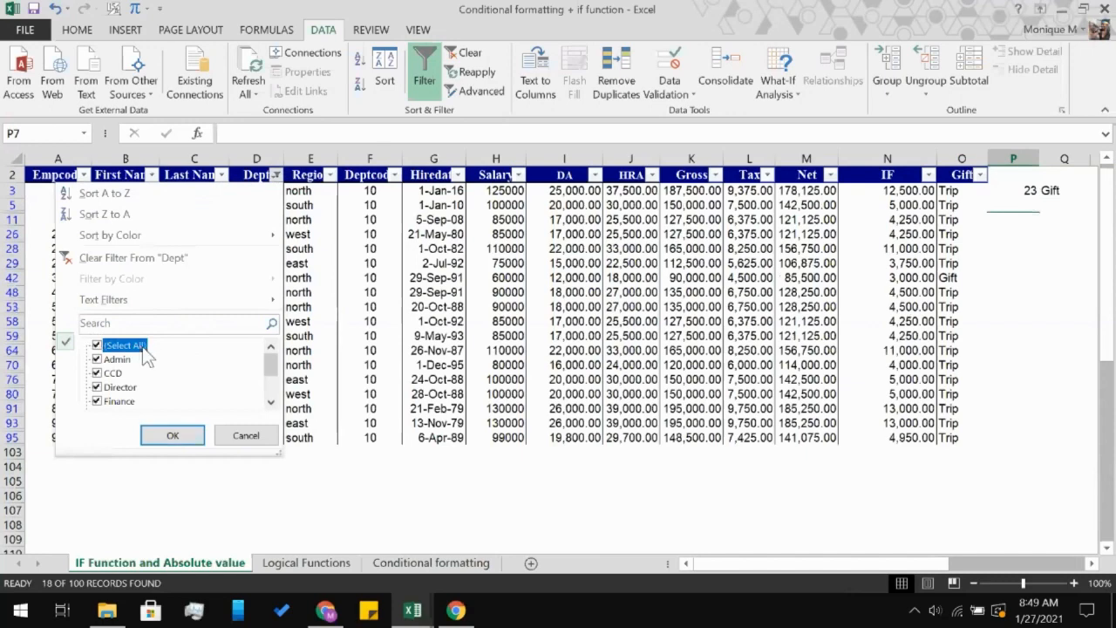
pyautogui.click(173, 436)
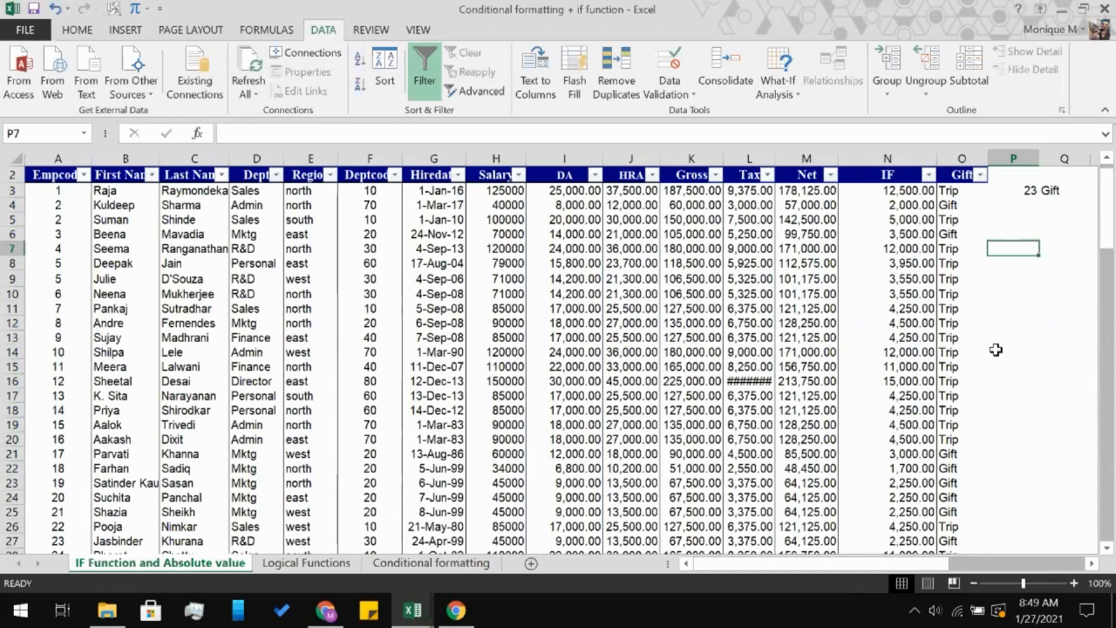
# - Filter the First Name column to the values found by searching its filter list for "A", and look over the rows
pyautogui.click(152, 175)
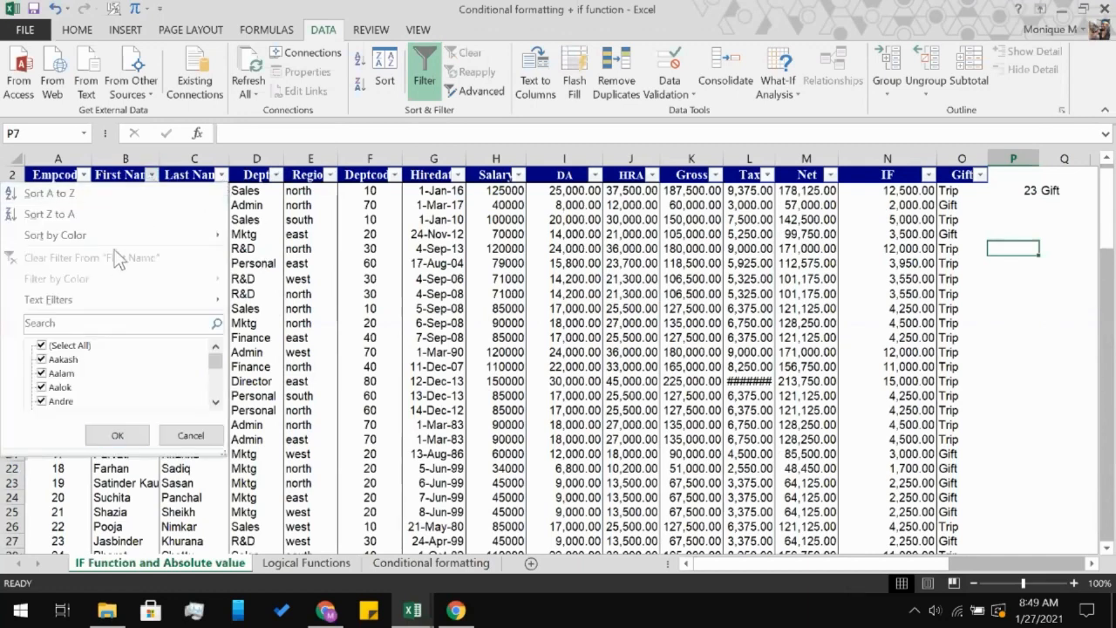
pyautogui.scroll(-2, 105, 375)
pyautogui.click(112, 320)
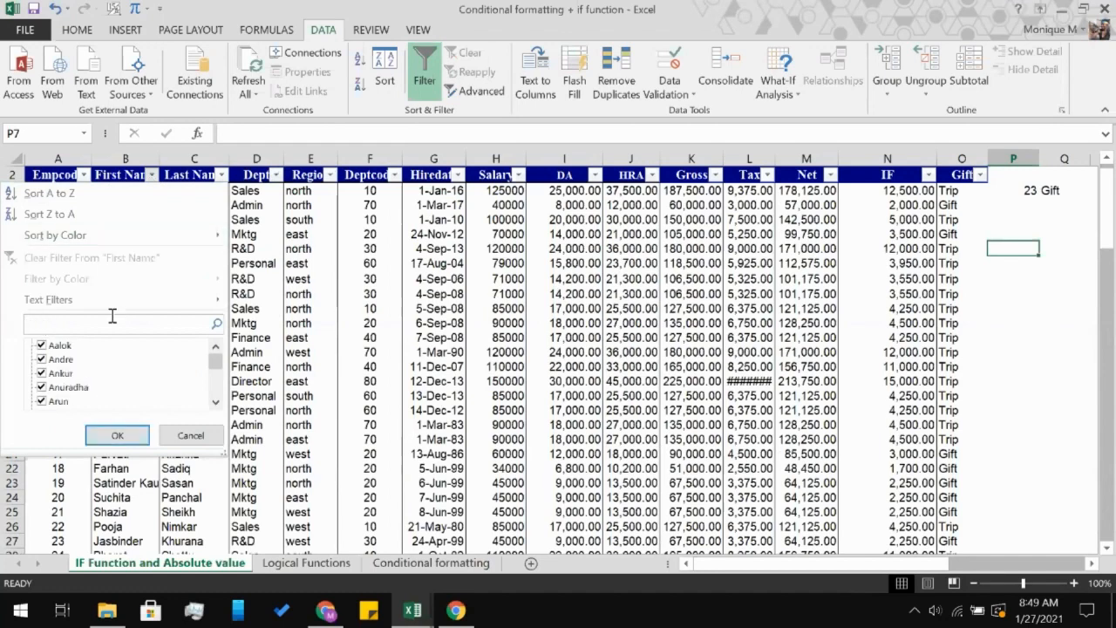
pyautogui.write('A')
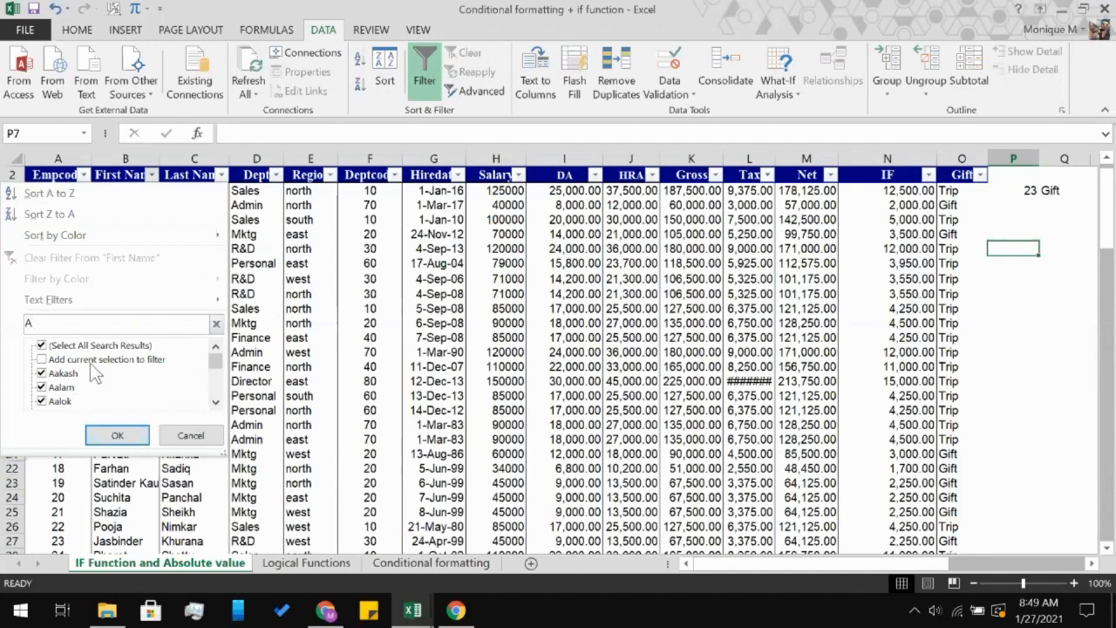
pyautogui.click(118, 436)
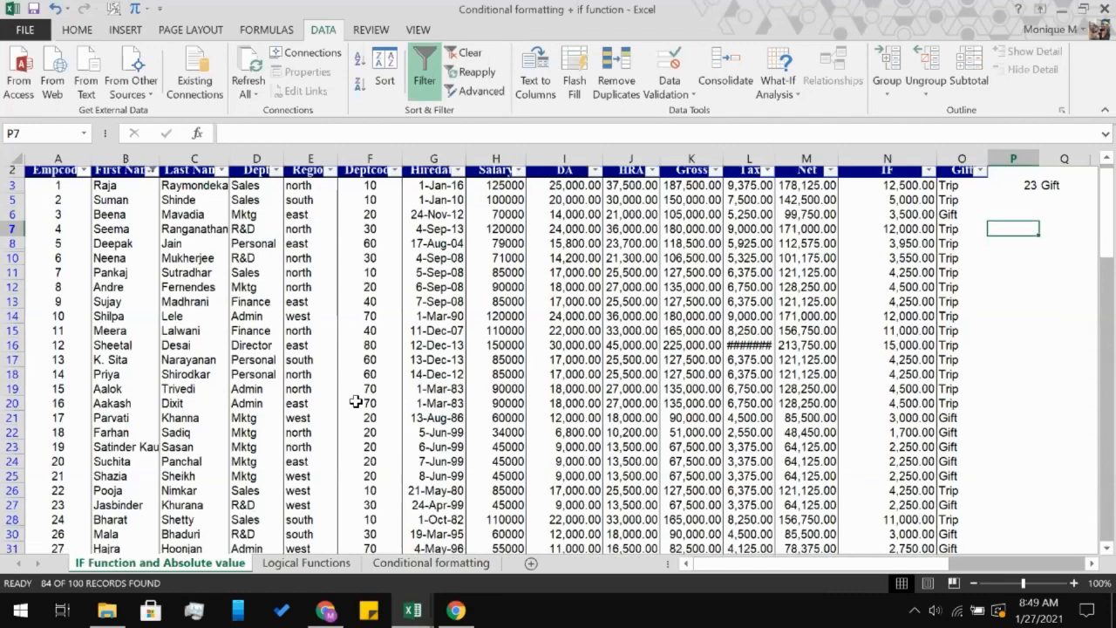
pyautogui.scroll(1, 358, 393)
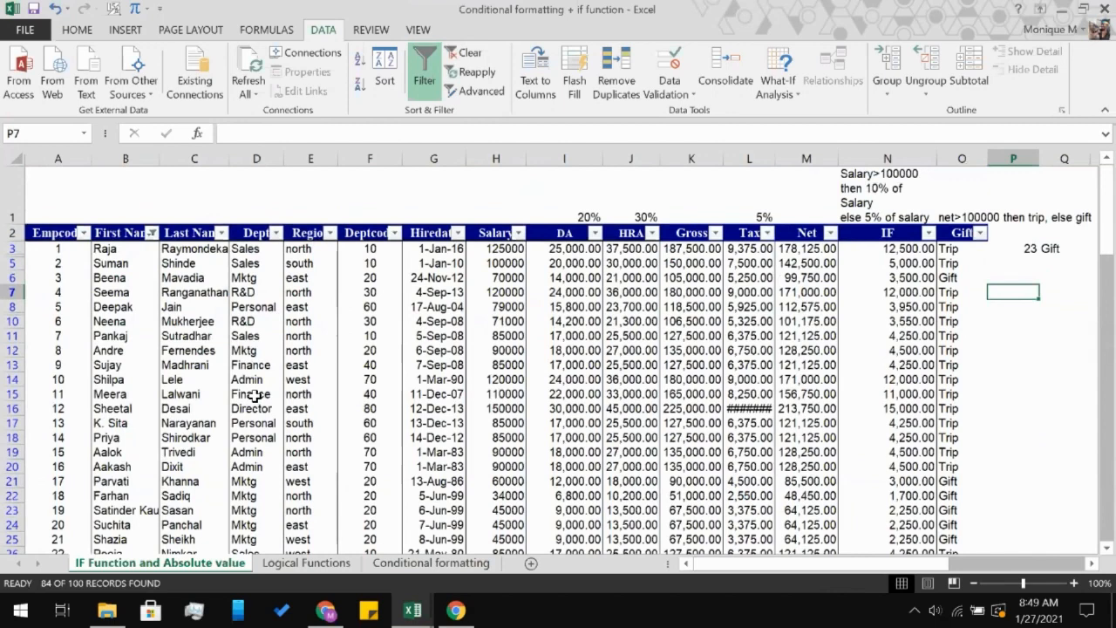
pyautogui.scroll(-1, 254, 395)
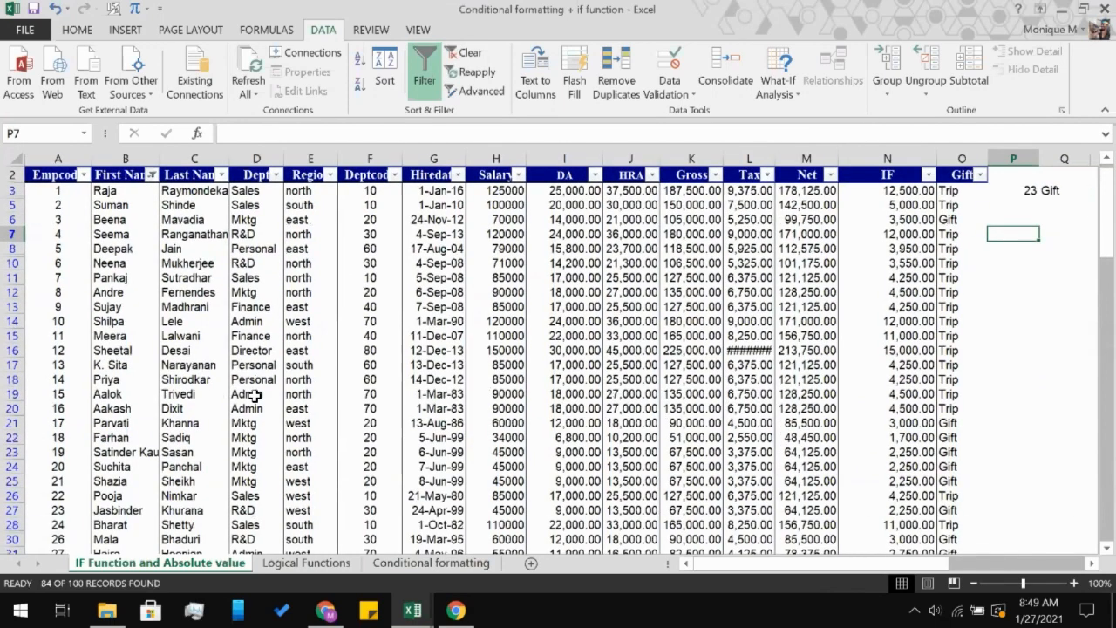
pyautogui.scroll(1, 179, 281)
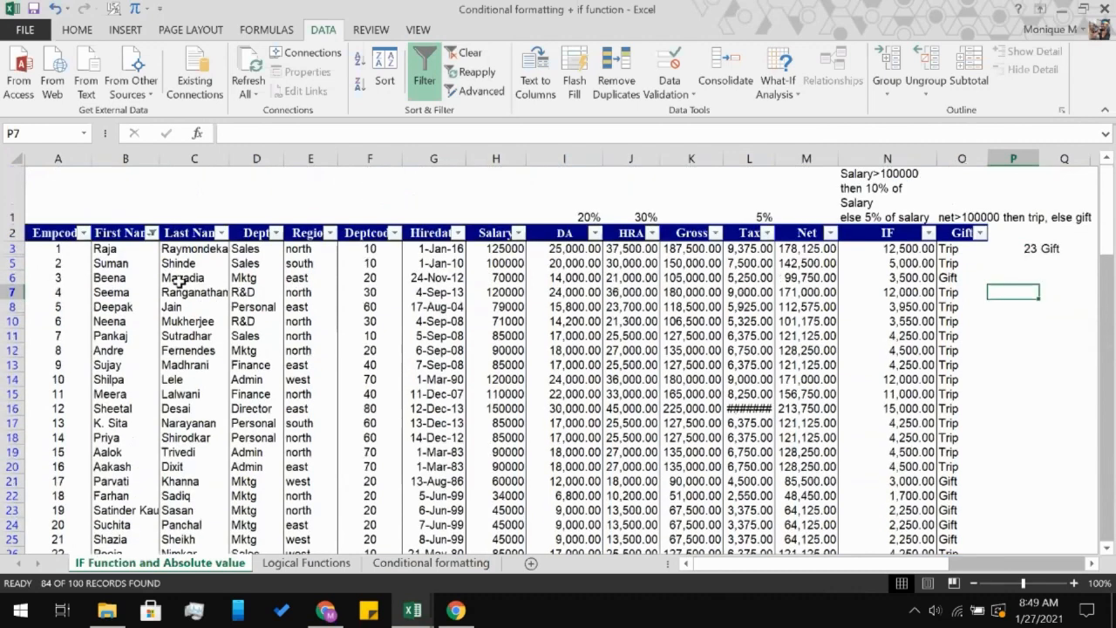
# - Apply a Begins With text filter to the First Name column with the letter A
pyautogui.click(152, 233)
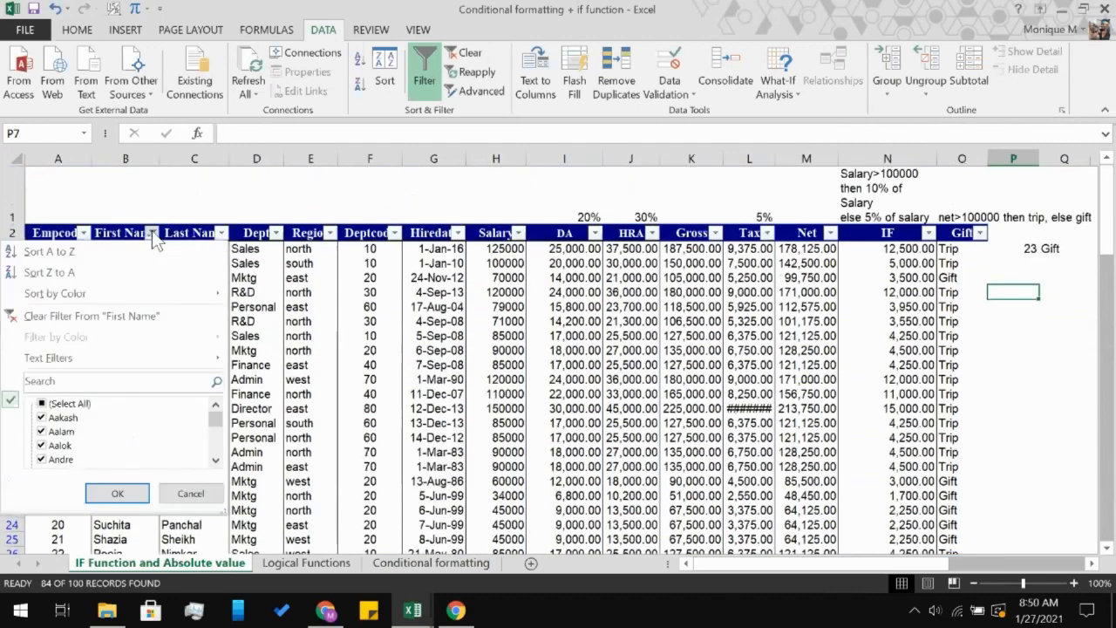
pyautogui.click(88, 376)
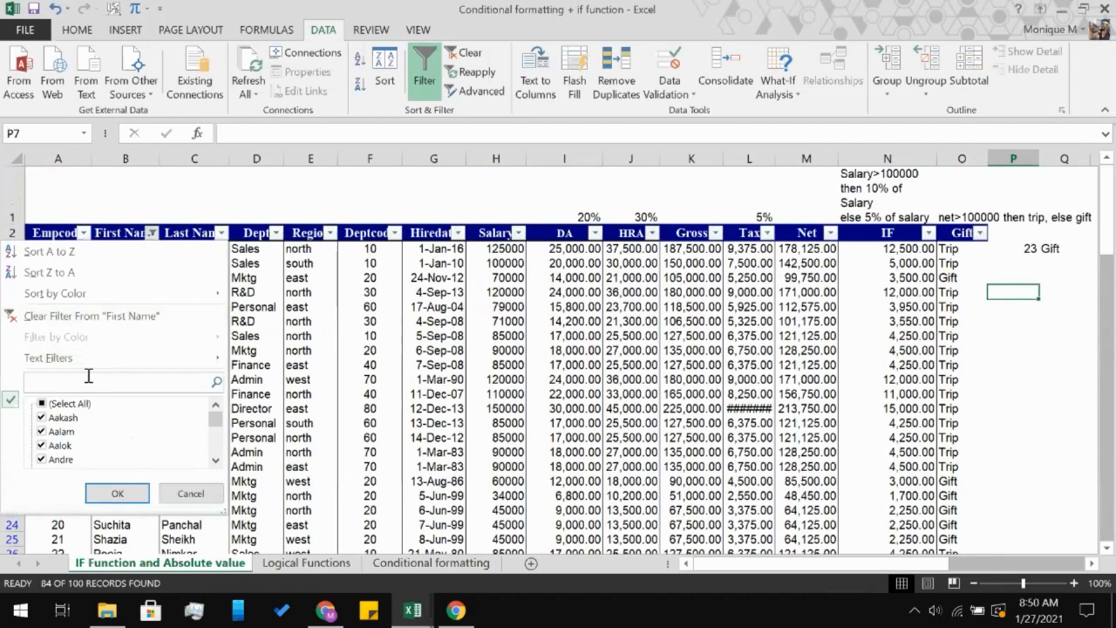
pyautogui.click(42, 404)
pyautogui.moveTo(104, 363)
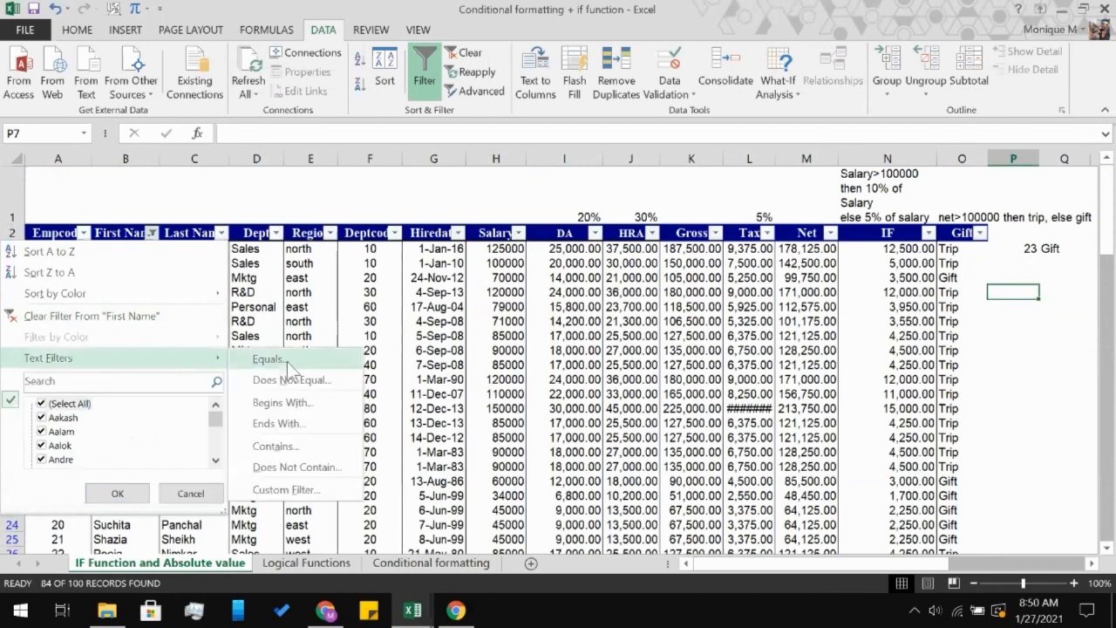
pyautogui.click(299, 400)
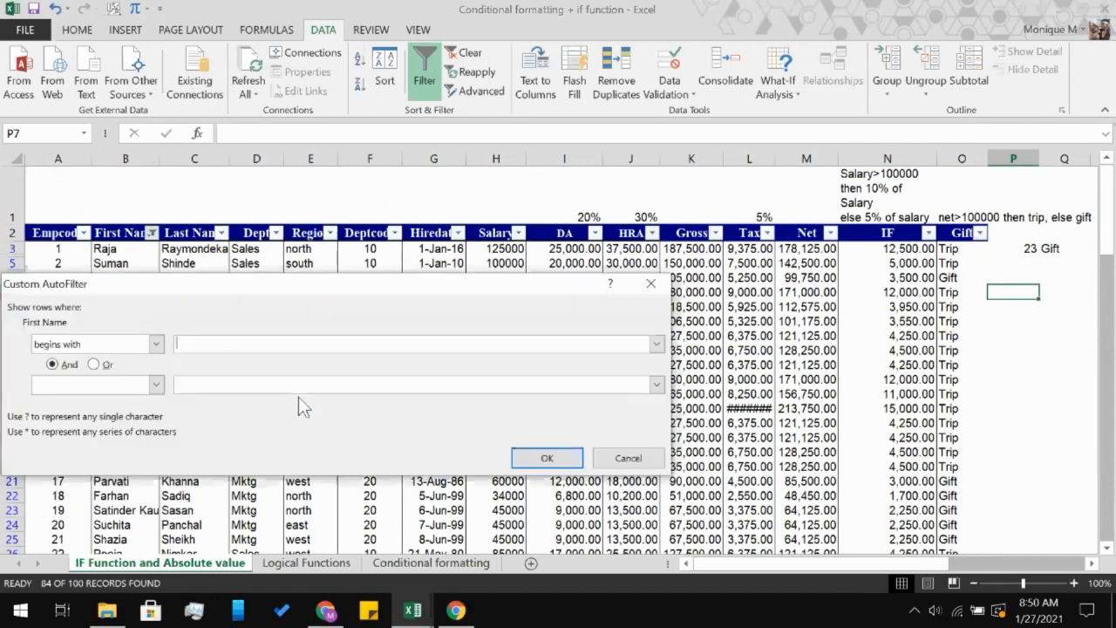
pyautogui.write('A')
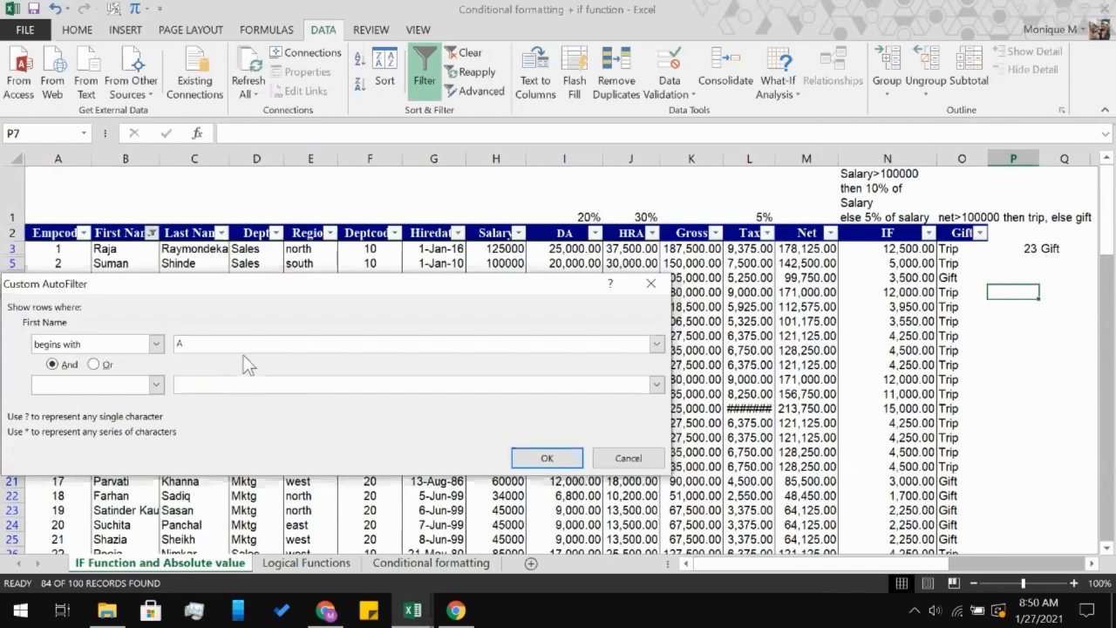
pyautogui.click(544, 460)
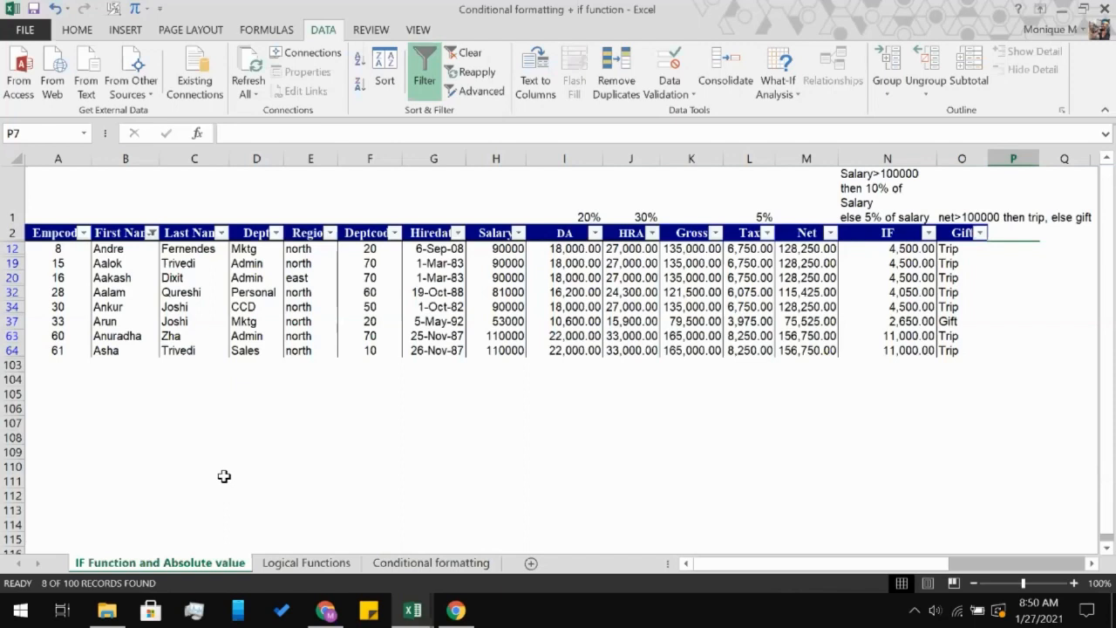
# - Clear the filter from the First Name column
pyautogui.click(152, 233)
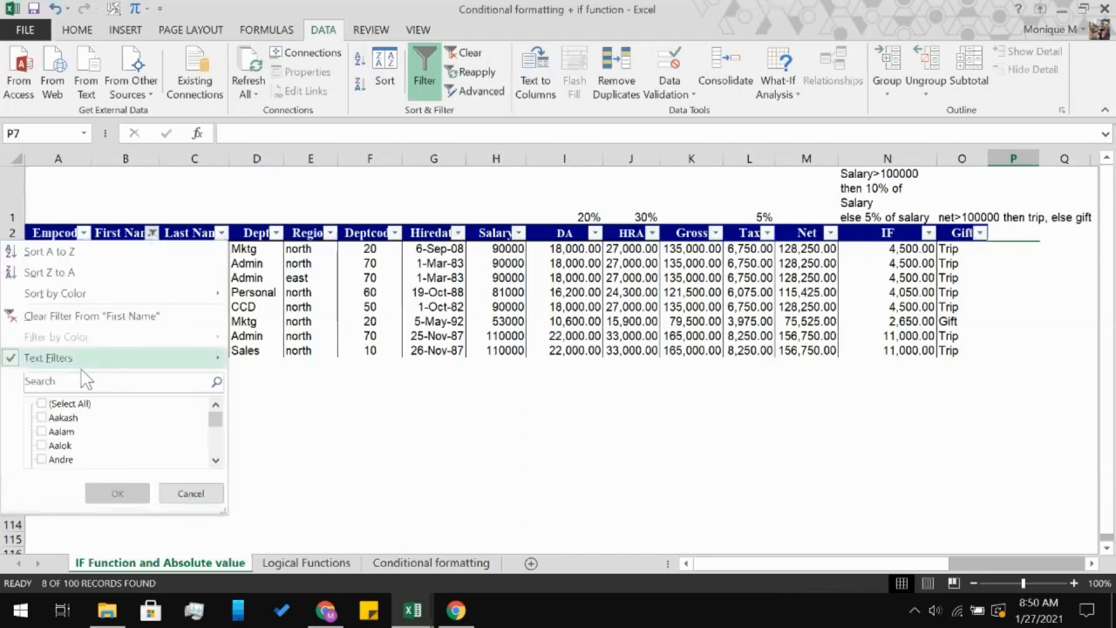
pyautogui.click(43, 405)
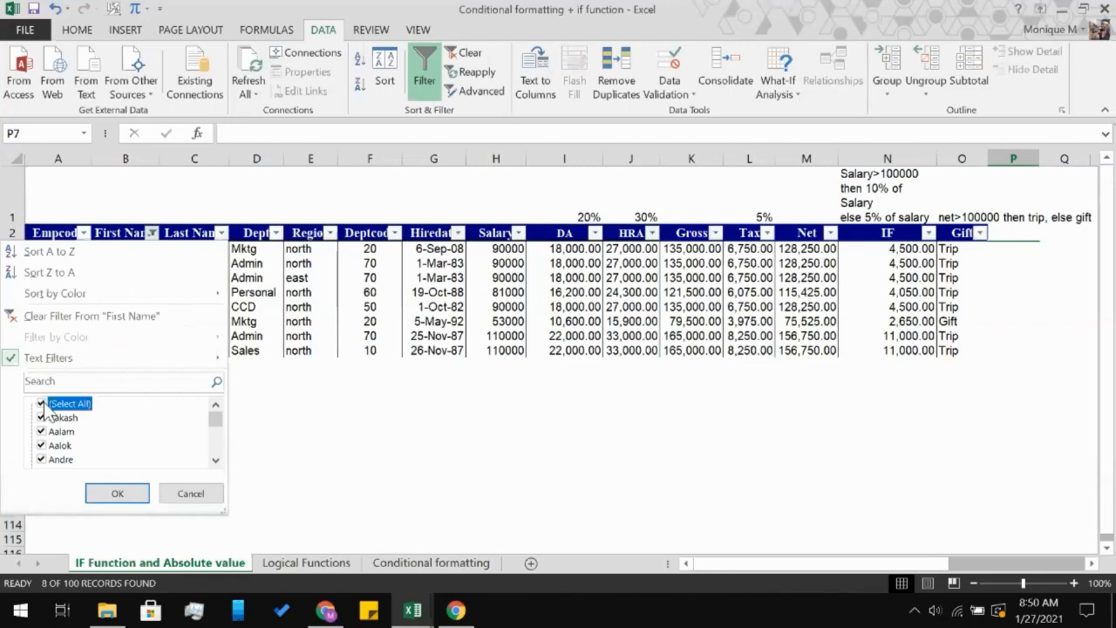
pyautogui.click(102, 307)
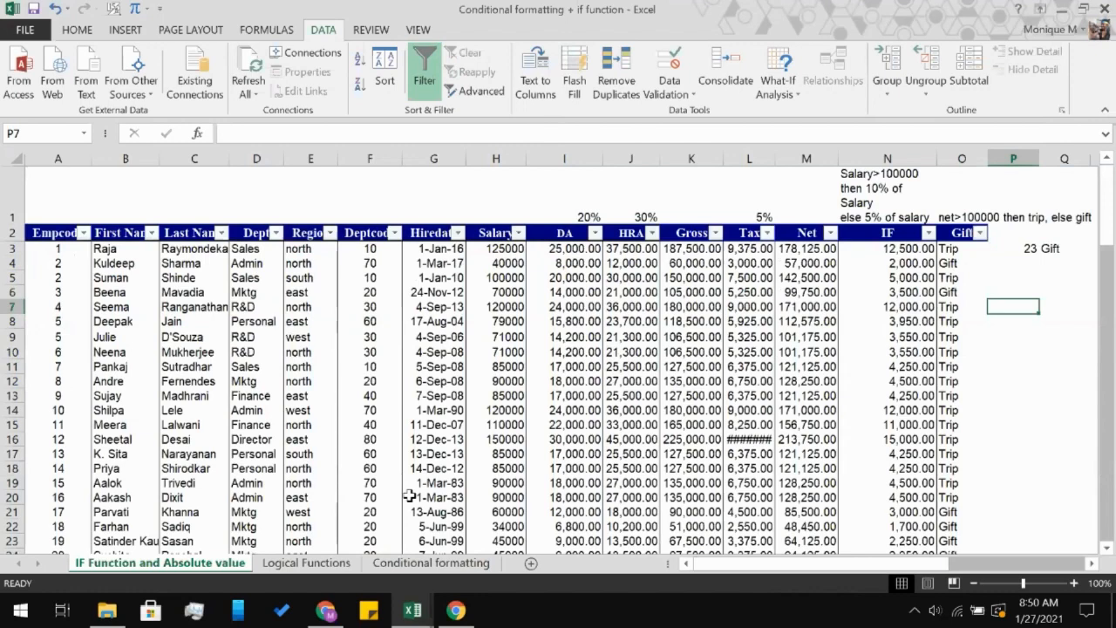
# - Apply a Top 10 number filter to the Salary column, set to the top 5 items
pyautogui.click(519, 233)
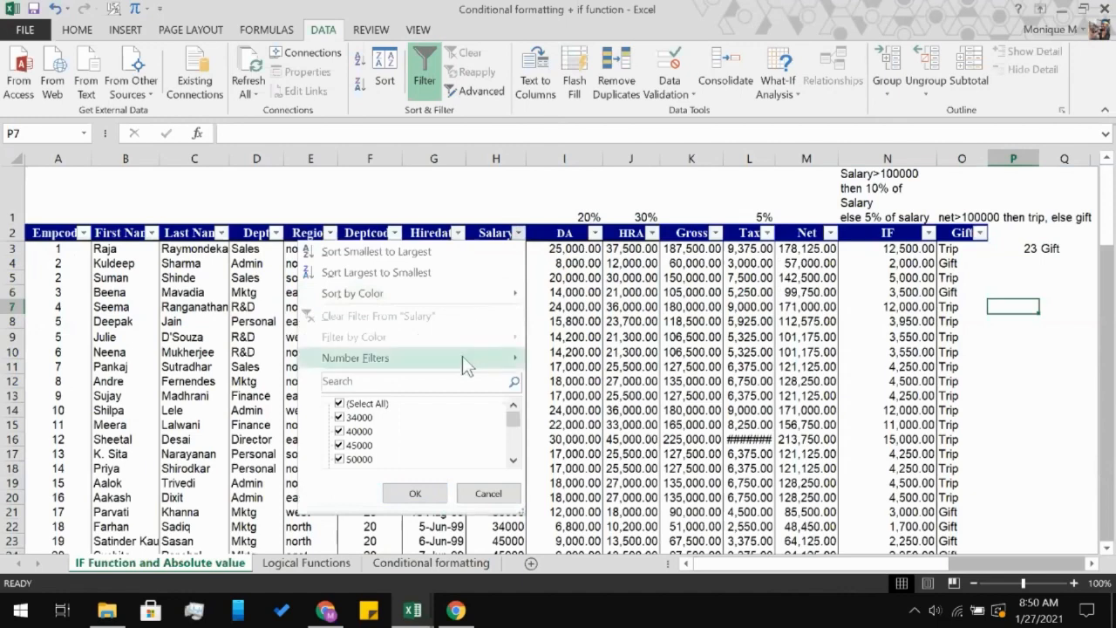
pyautogui.moveTo(462, 356)
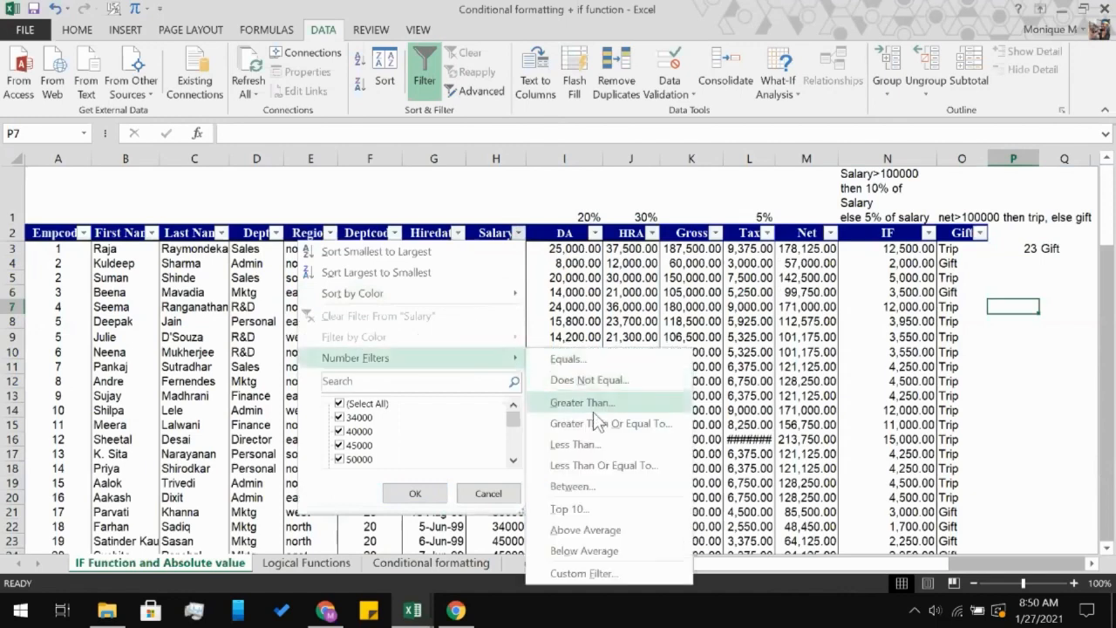
pyautogui.click(586, 514)
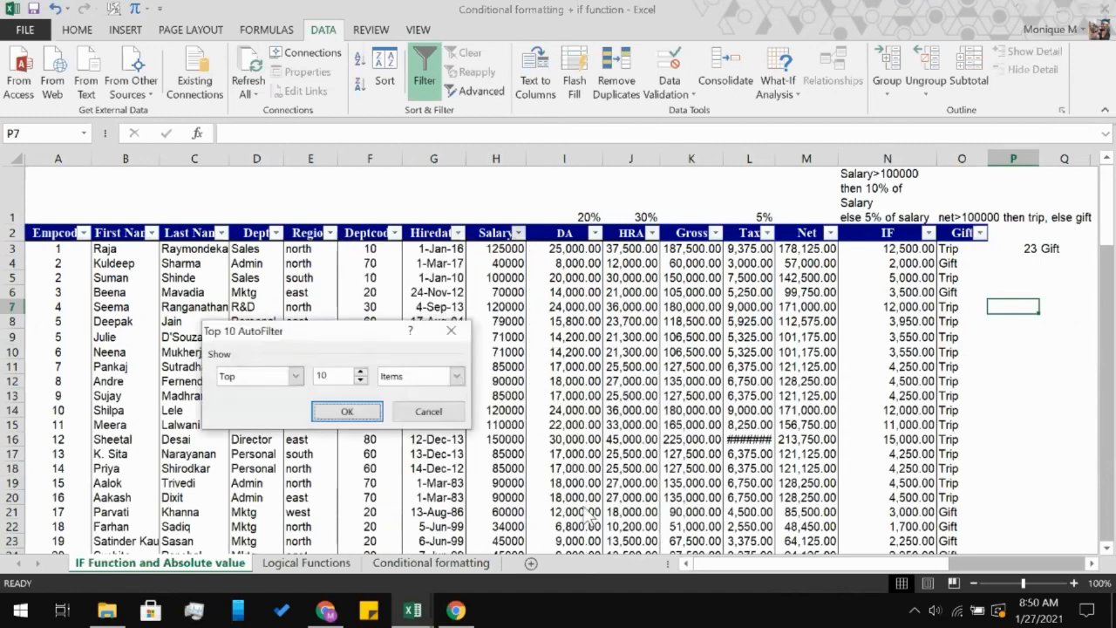
pyautogui.doubleClick(361, 382)
pyautogui.write('5')
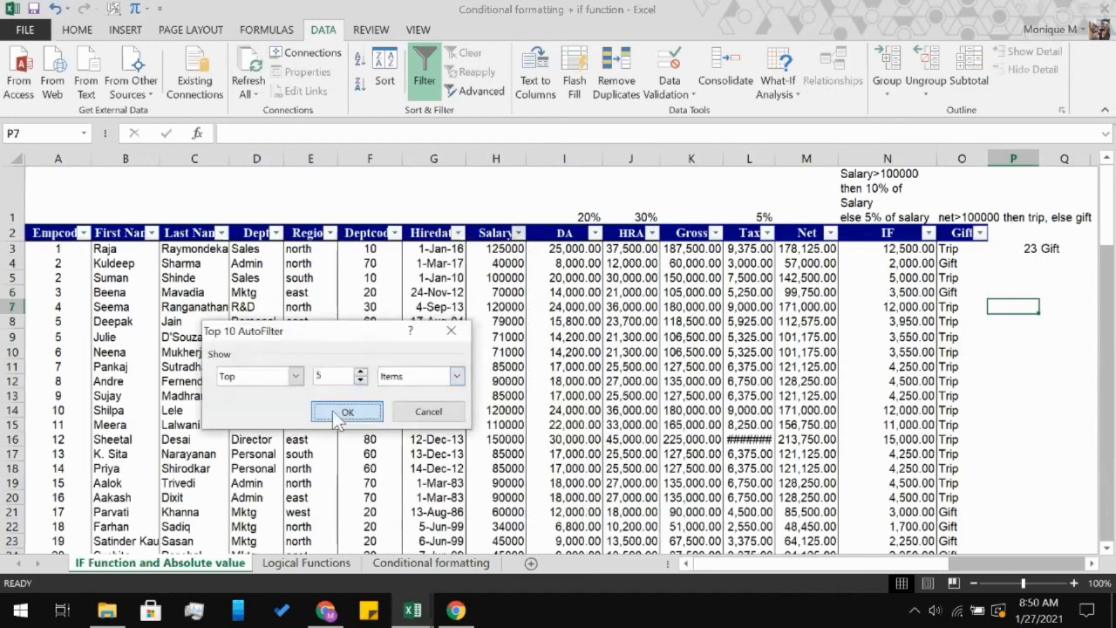
pyautogui.click(347, 411)
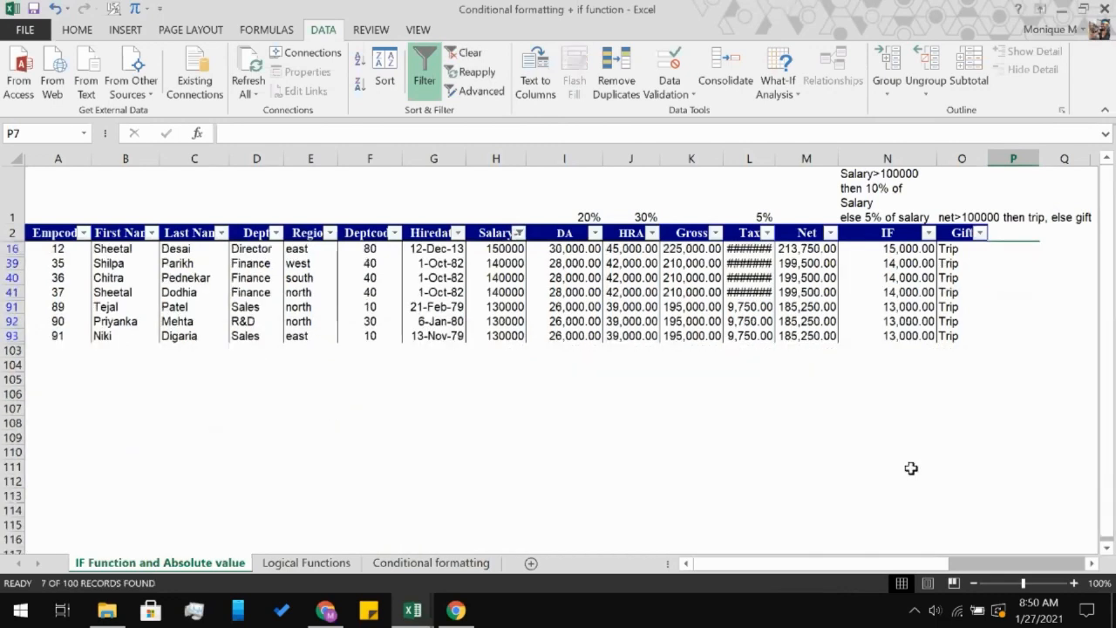
pyautogui.click(910, 468)
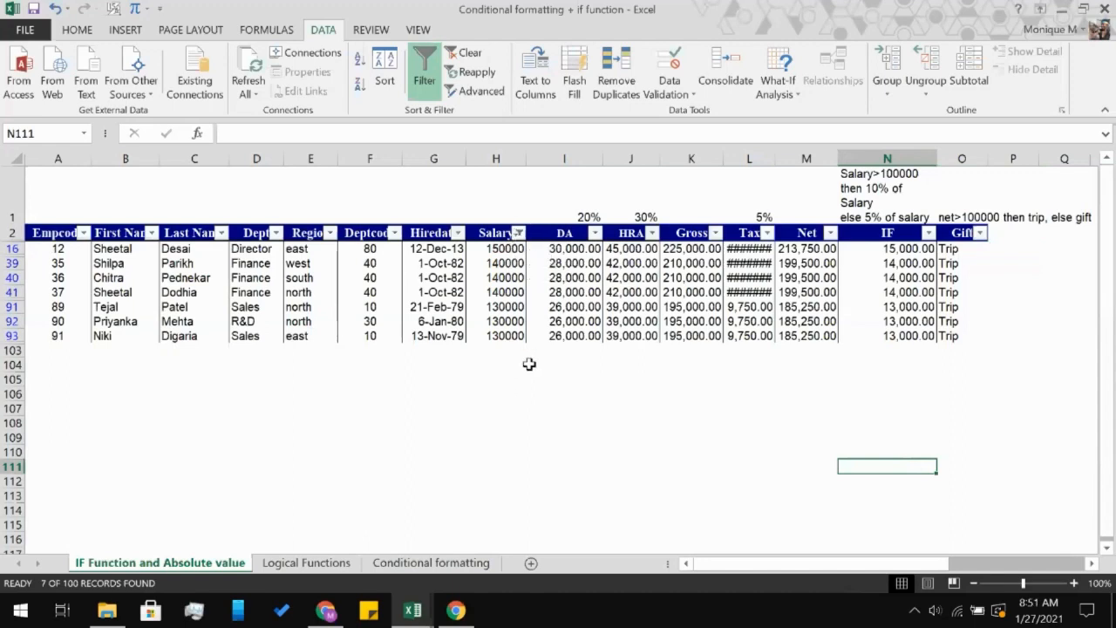
# - Clear the Salary filter and apply a Top 10 number filter to that column, set to the bottom 10 percent
pyautogui.click(518, 232)
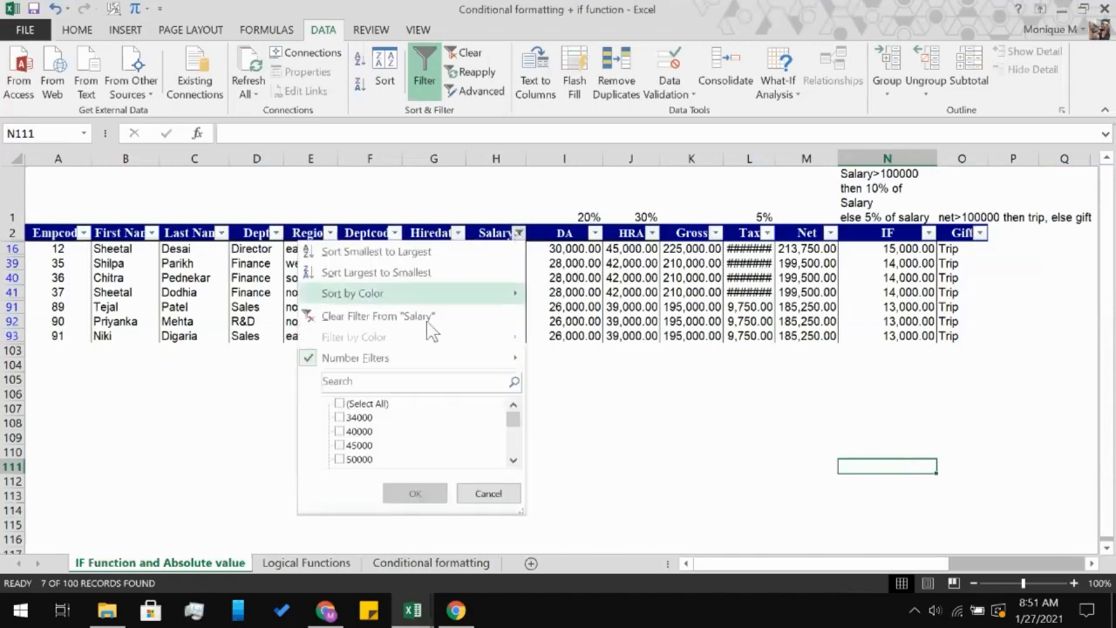
pyautogui.click(392, 315)
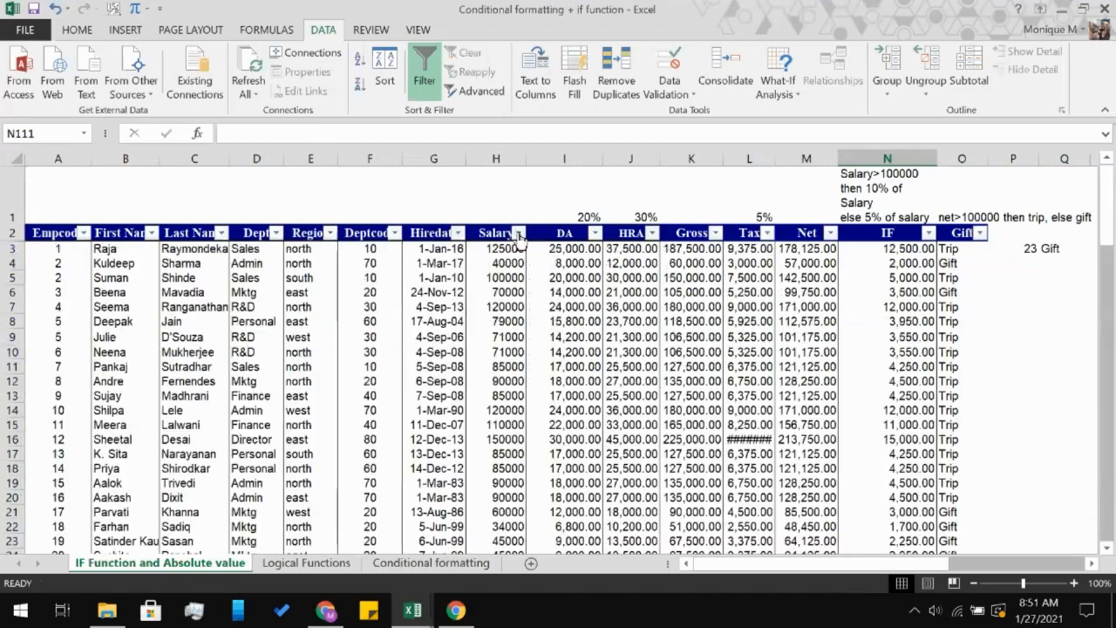
pyautogui.click(518, 233)
pyautogui.moveTo(440, 359)
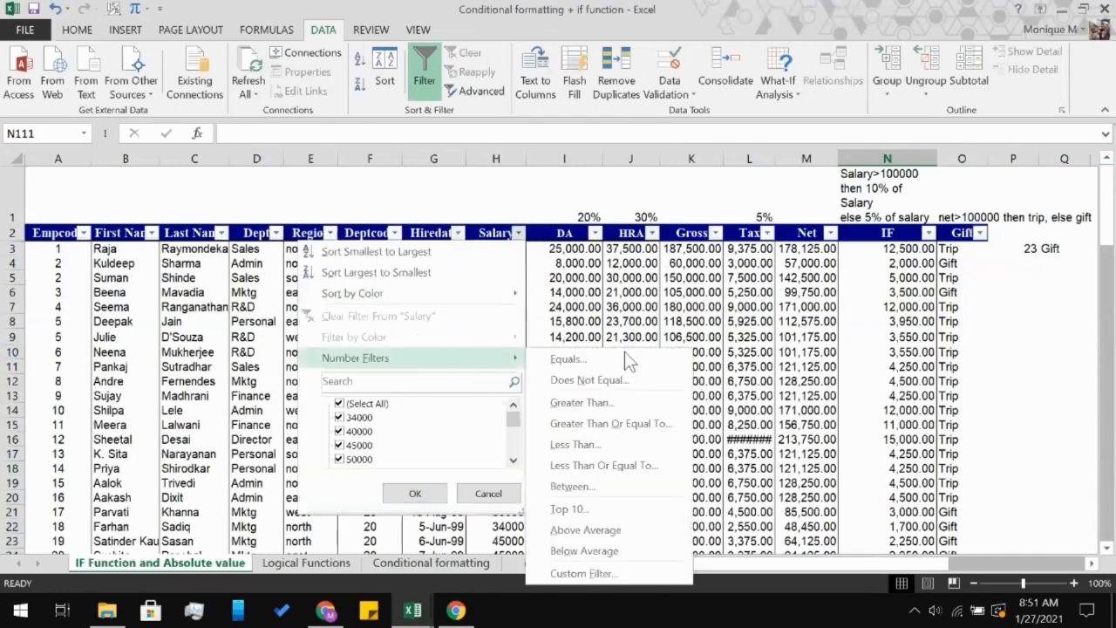
pyautogui.click(585, 508)
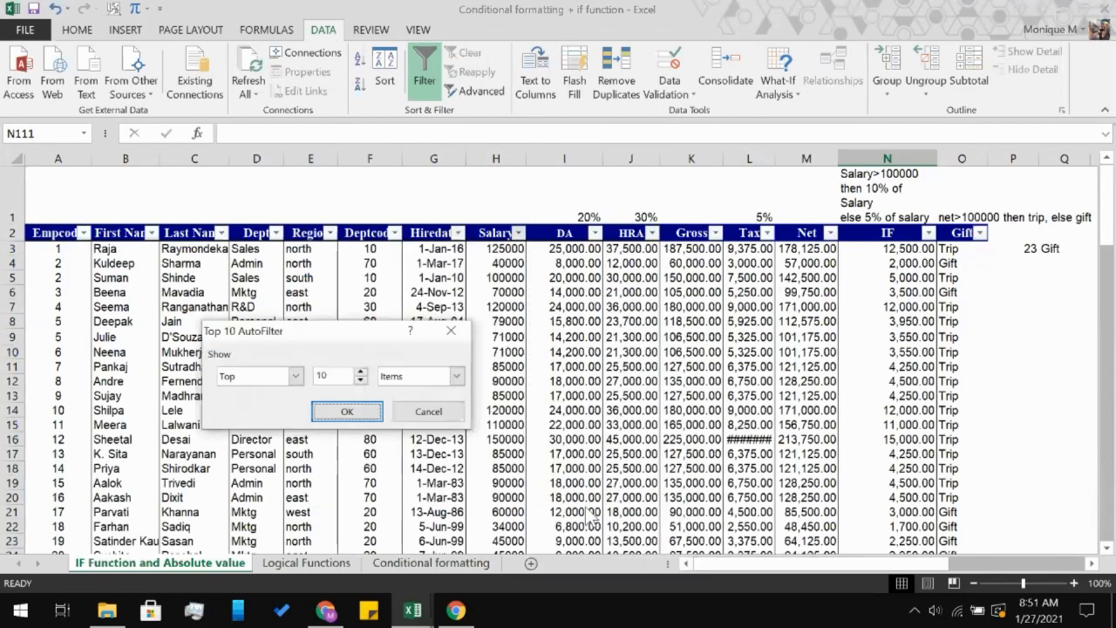
pyautogui.click(295, 376)
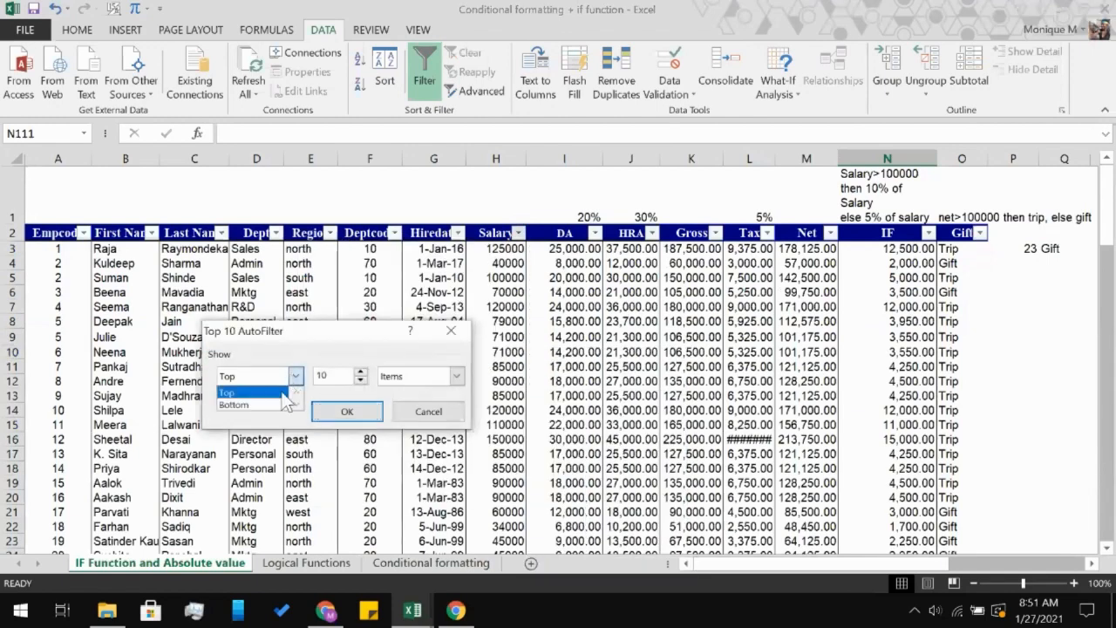
pyautogui.click(262, 401)
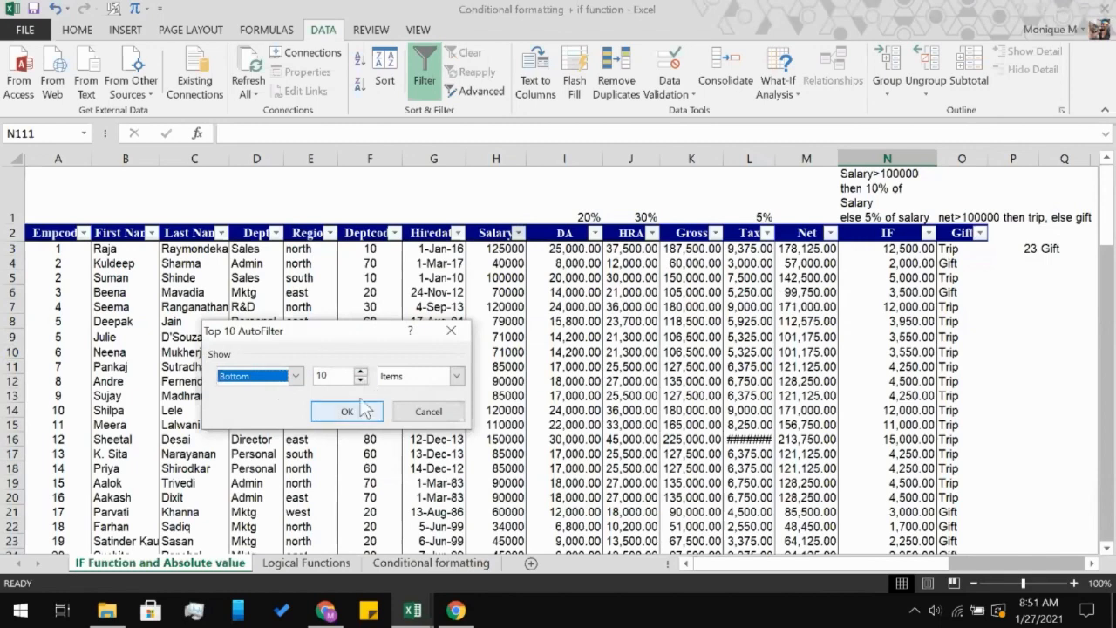
pyautogui.click(442, 376)
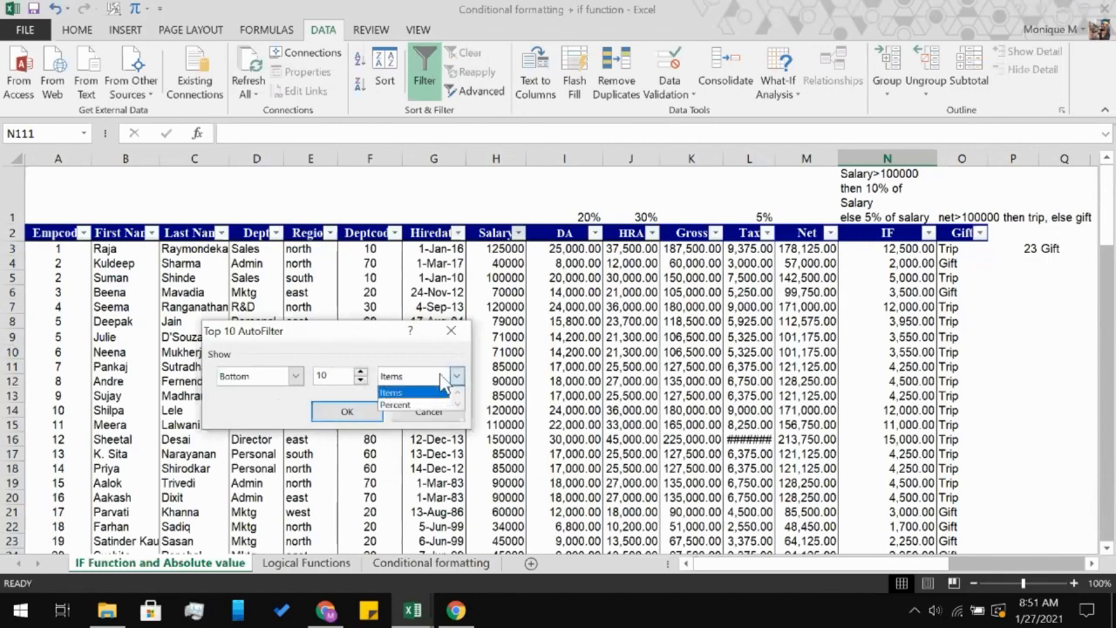
pyautogui.click(443, 377)
pyautogui.click(455, 377)
pyautogui.click(430, 405)
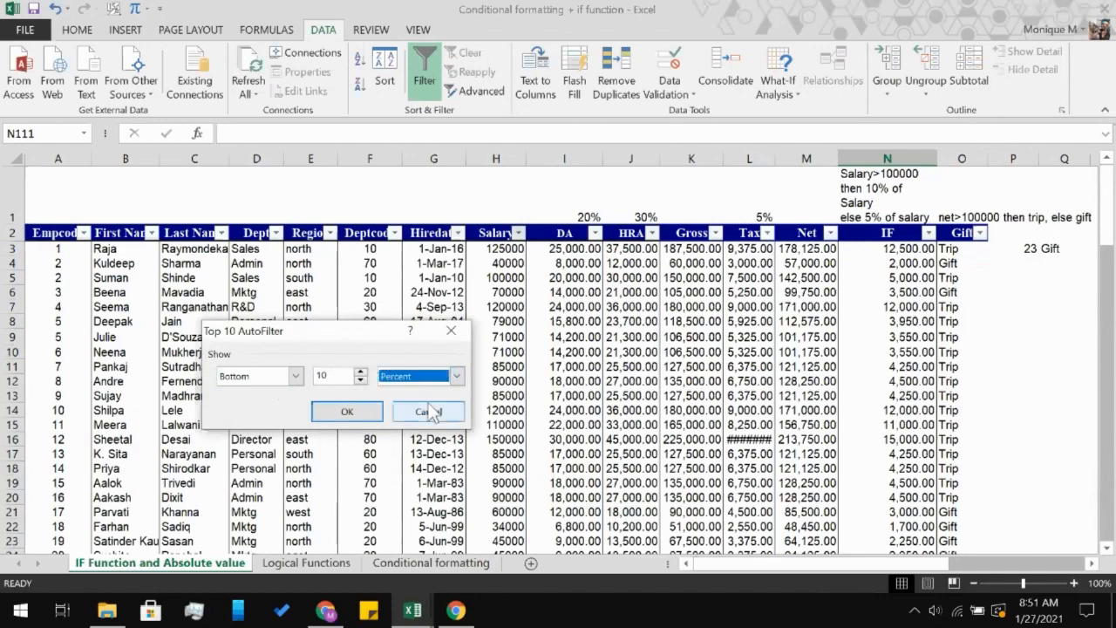
pyautogui.click(348, 410)
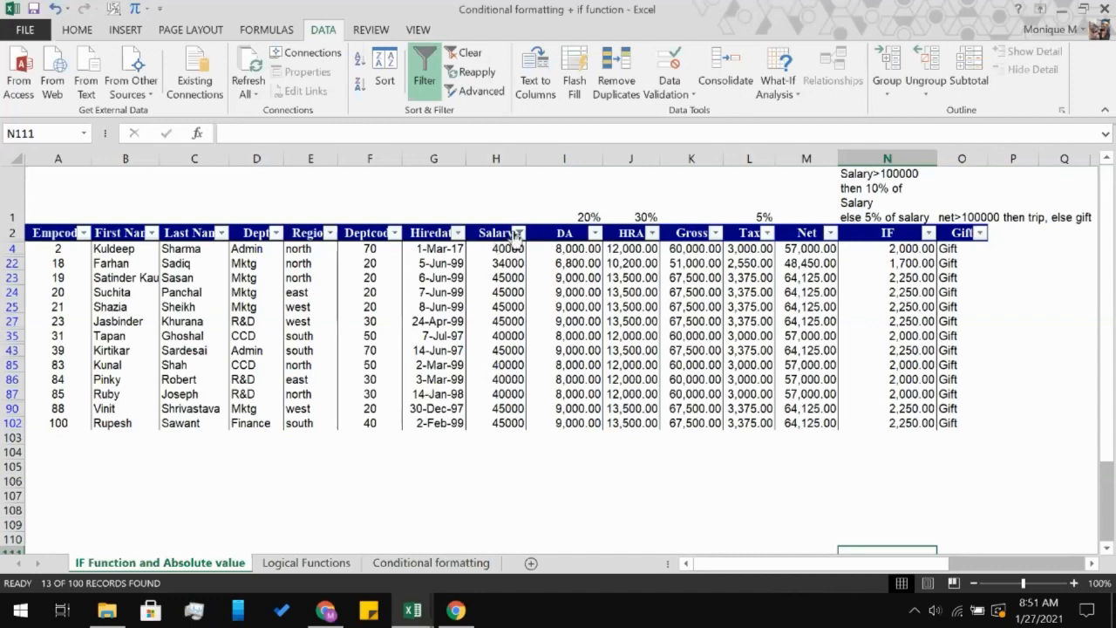
# - Clear the filter from the Salary column and sort the employee table by Region from A to Z
pyautogui.click(519, 233)
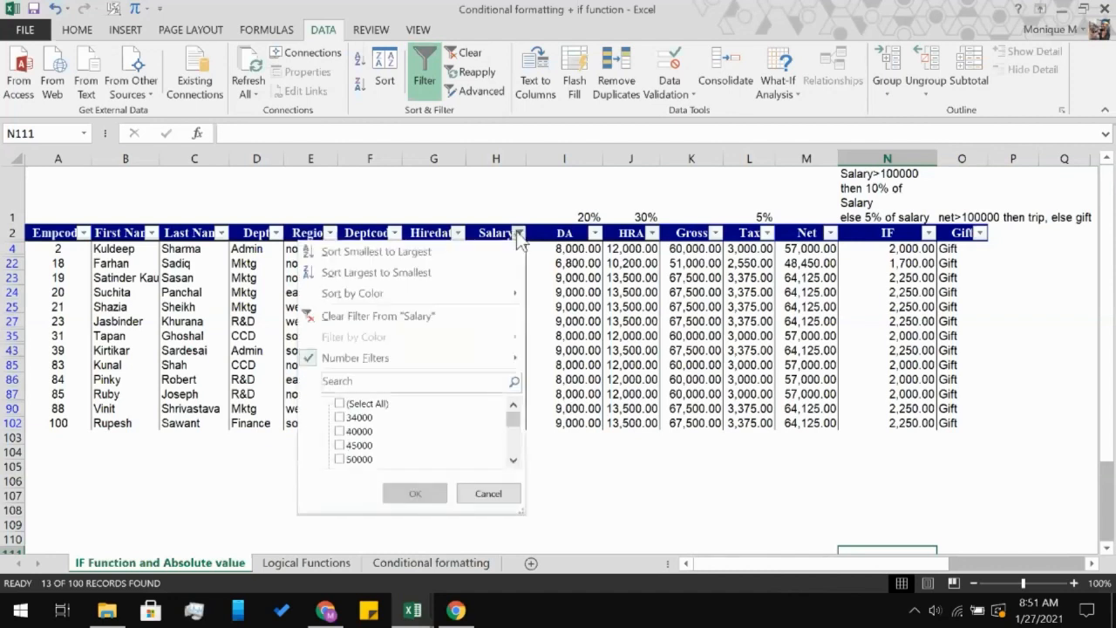
pyautogui.click(601, 511)
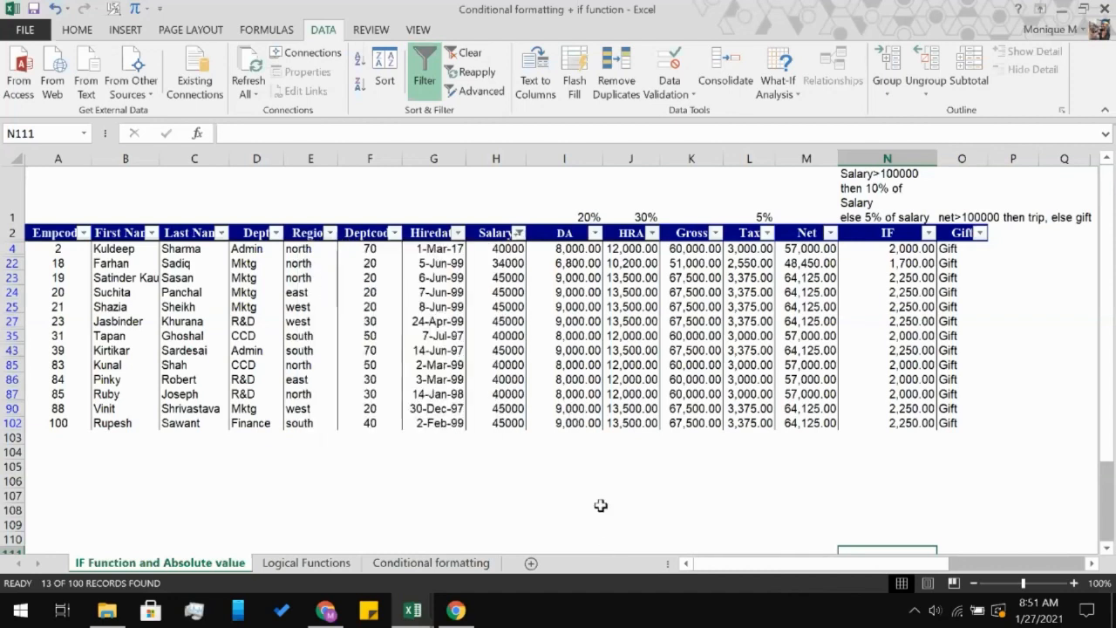
pyautogui.click(519, 234)
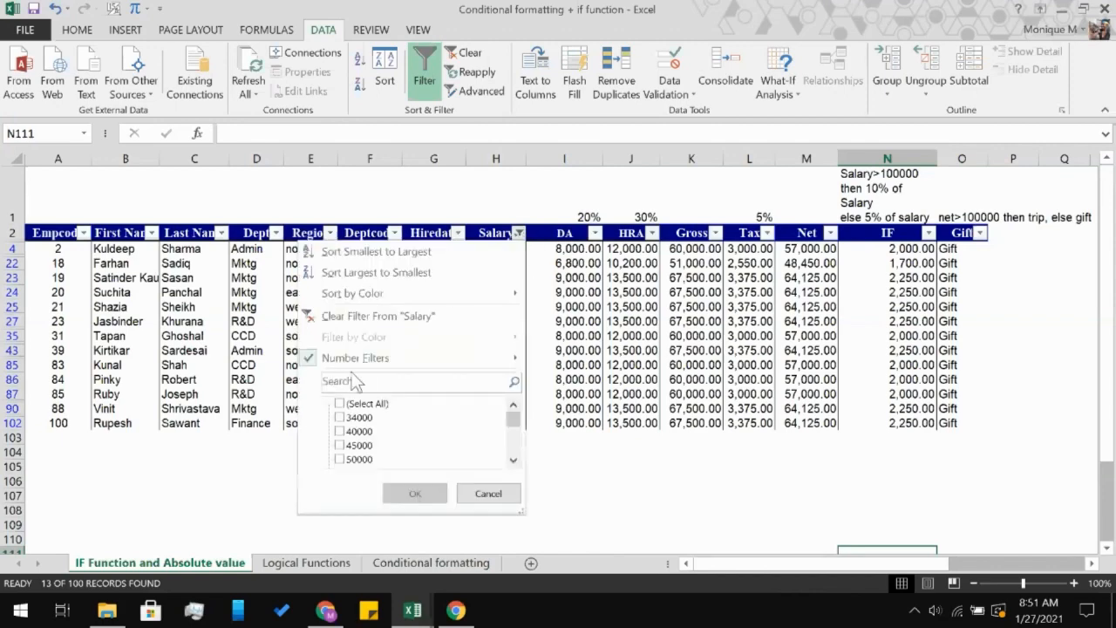
pyautogui.click(311, 316)
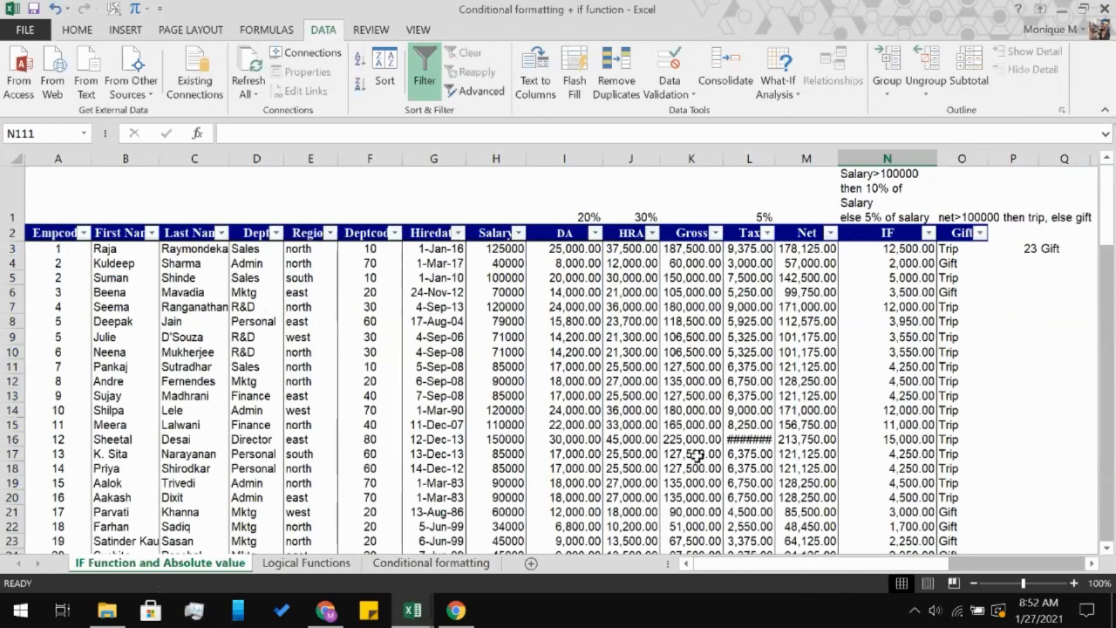
pyautogui.click(330, 233)
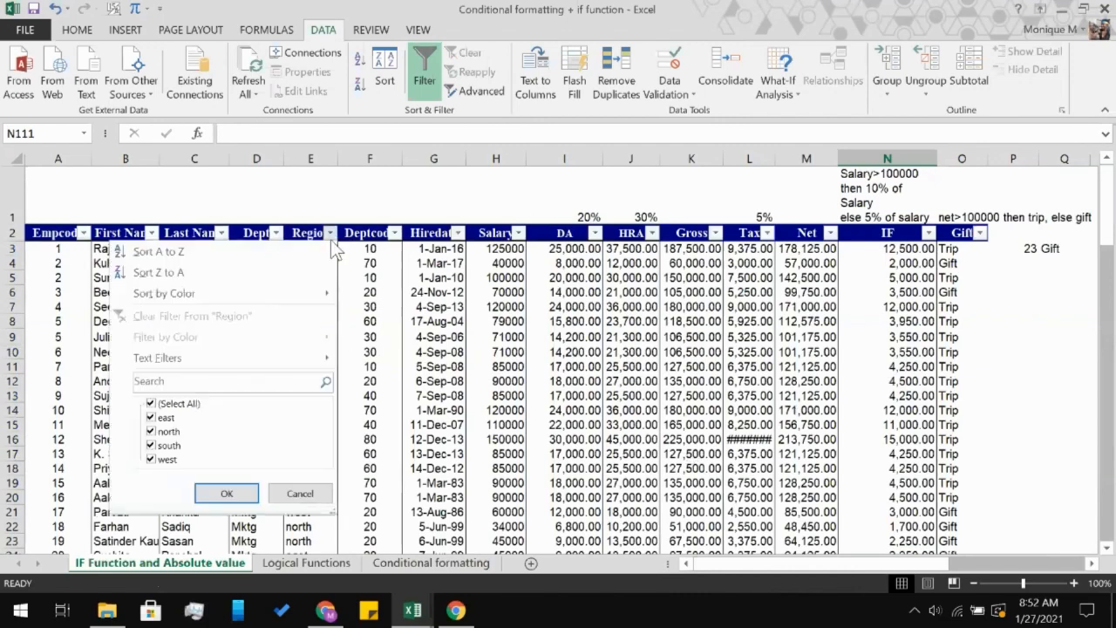
pyautogui.press('Escape')
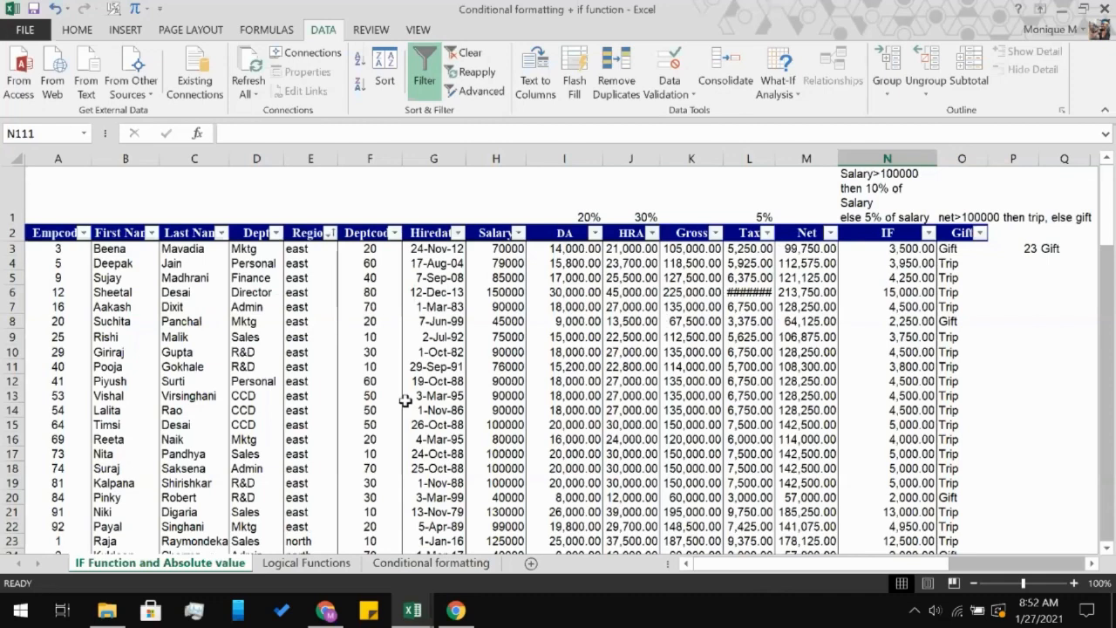
# - Set up a custom sort on Region, creating the custom list North, East, West, South as its sort order
pyautogui.click(331, 233)
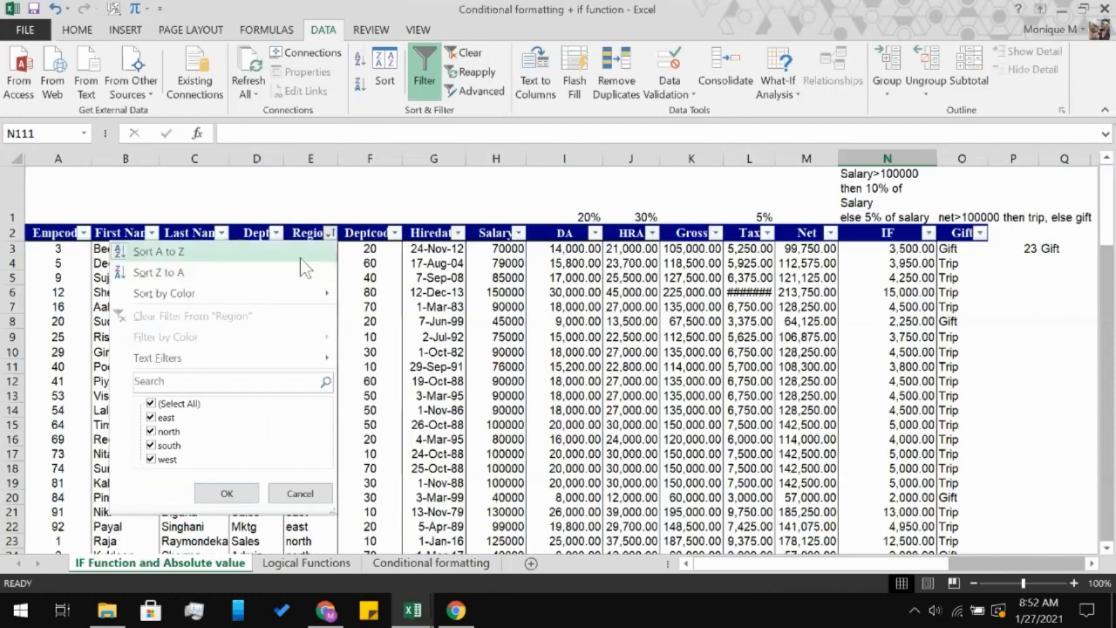
pyautogui.moveTo(279, 302)
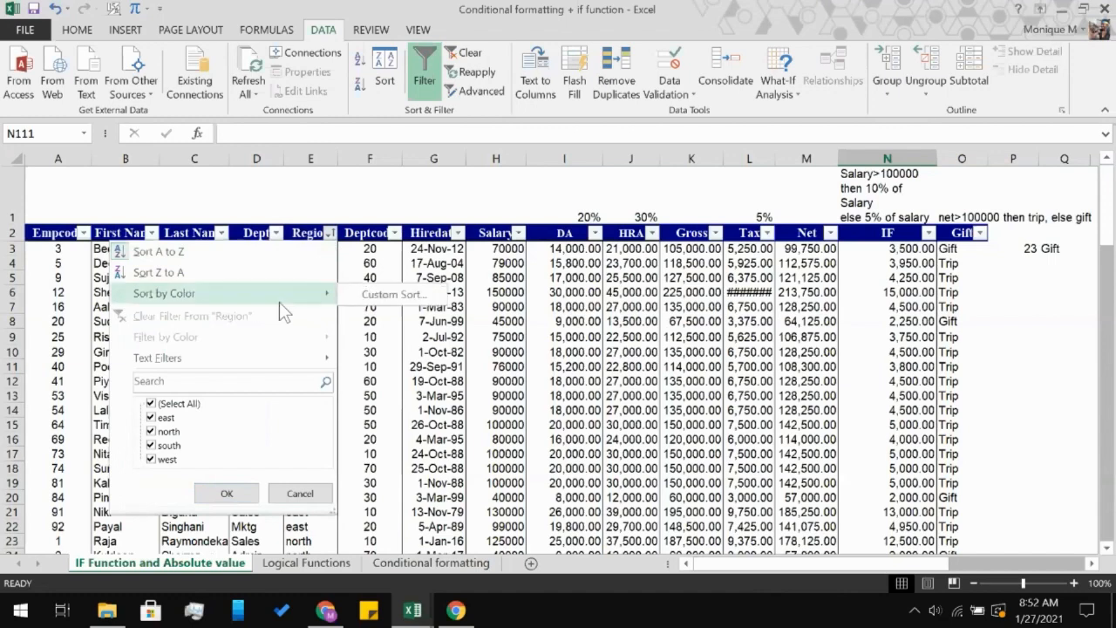
pyautogui.click(380, 296)
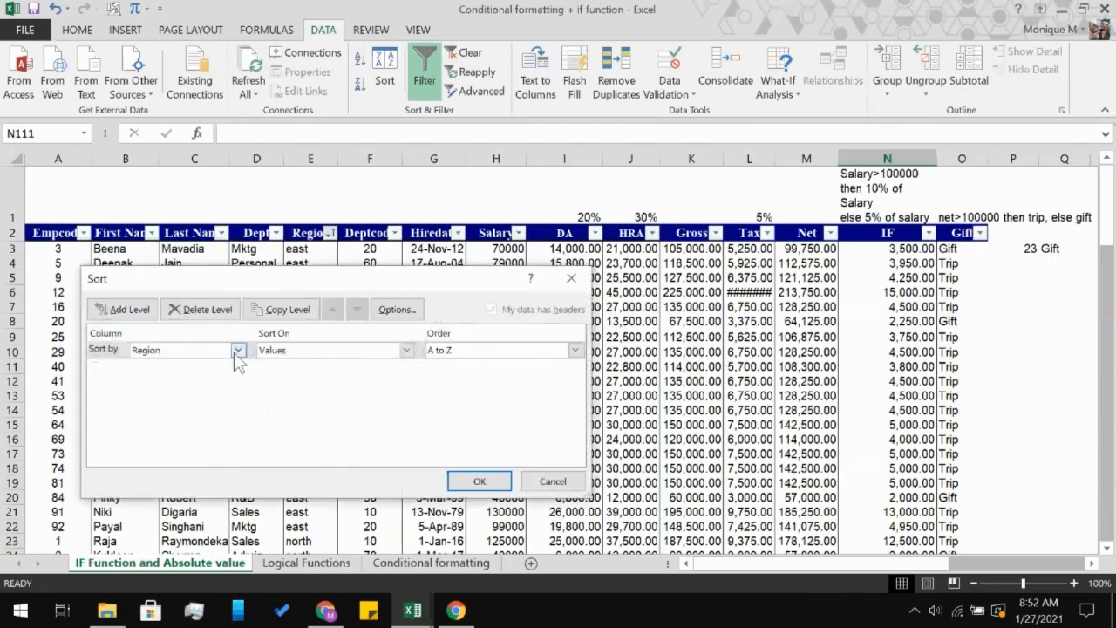
pyautogui.click(475, 350)
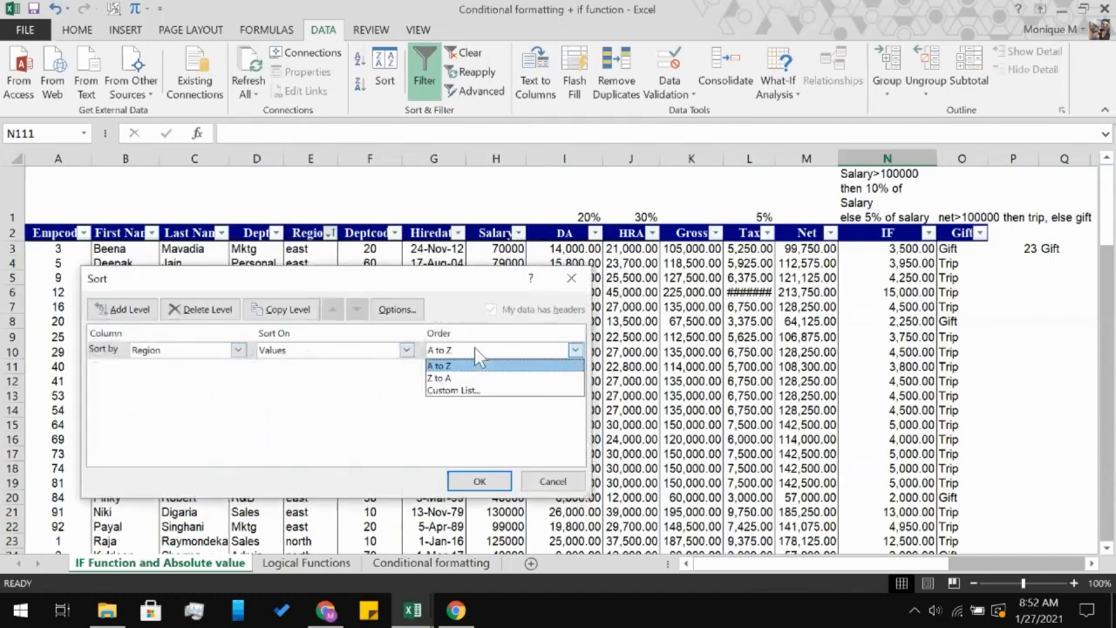
pyautogui.click(464, 391)
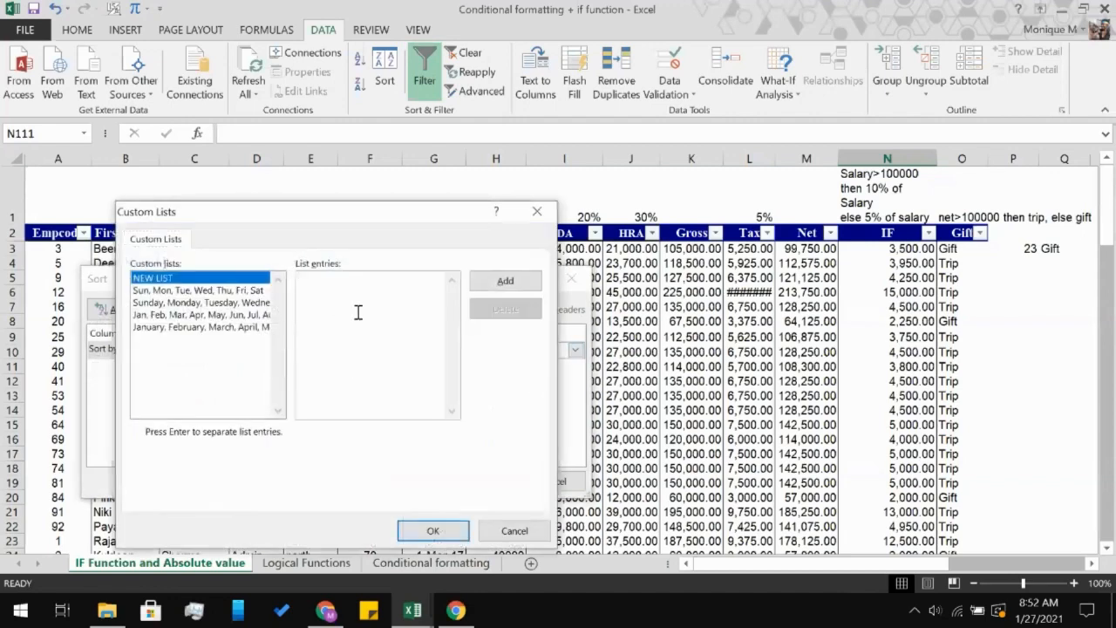
pyautogui.write('North')
pyautogui.click(505, 280)
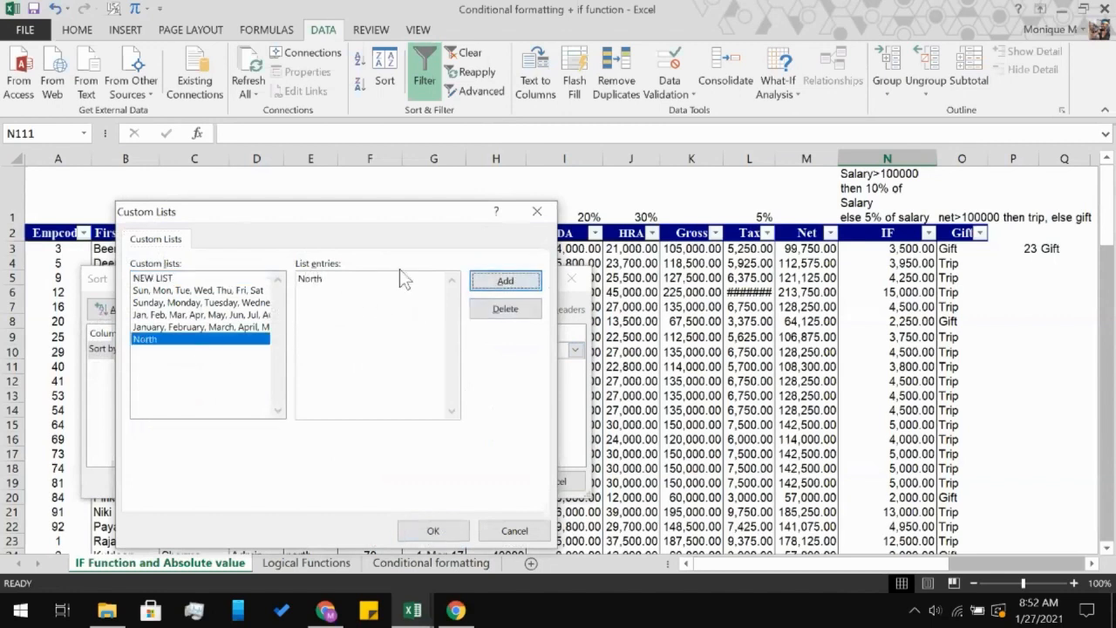
pyautogui.click(348, 280)
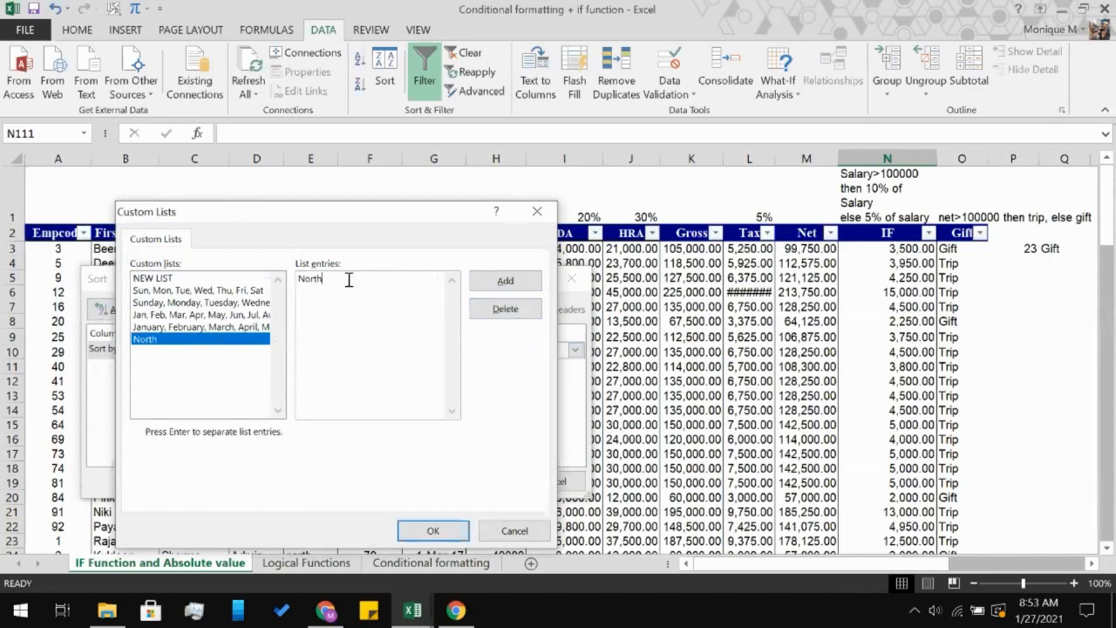
pyautogui.write(', East, West, South')
pyautogui.click(499, 287)
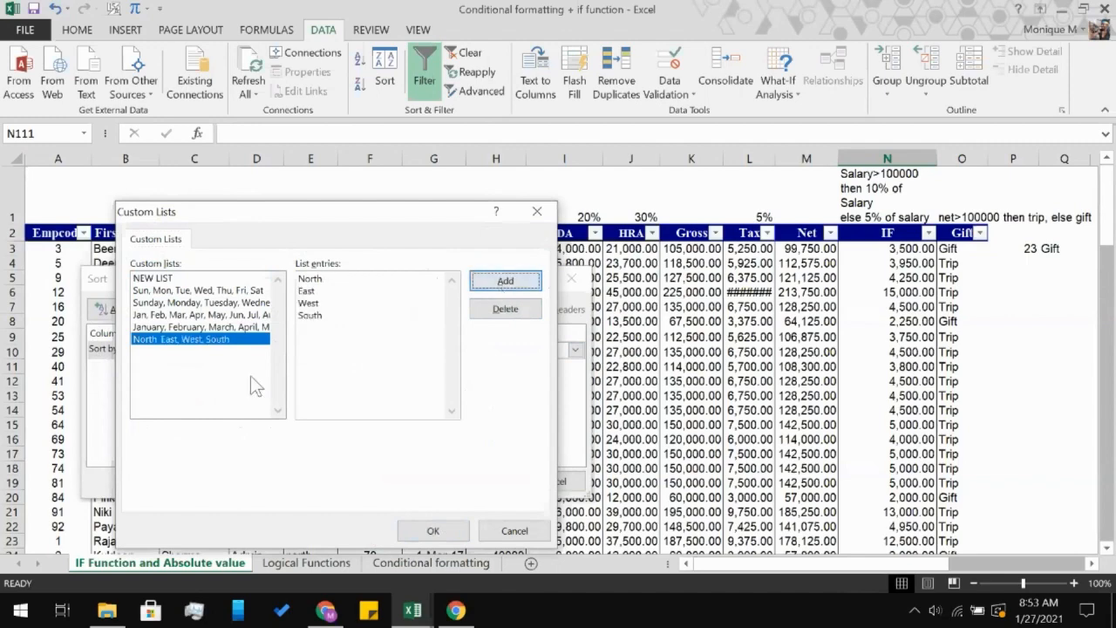
pyautogui.click(431, 531)
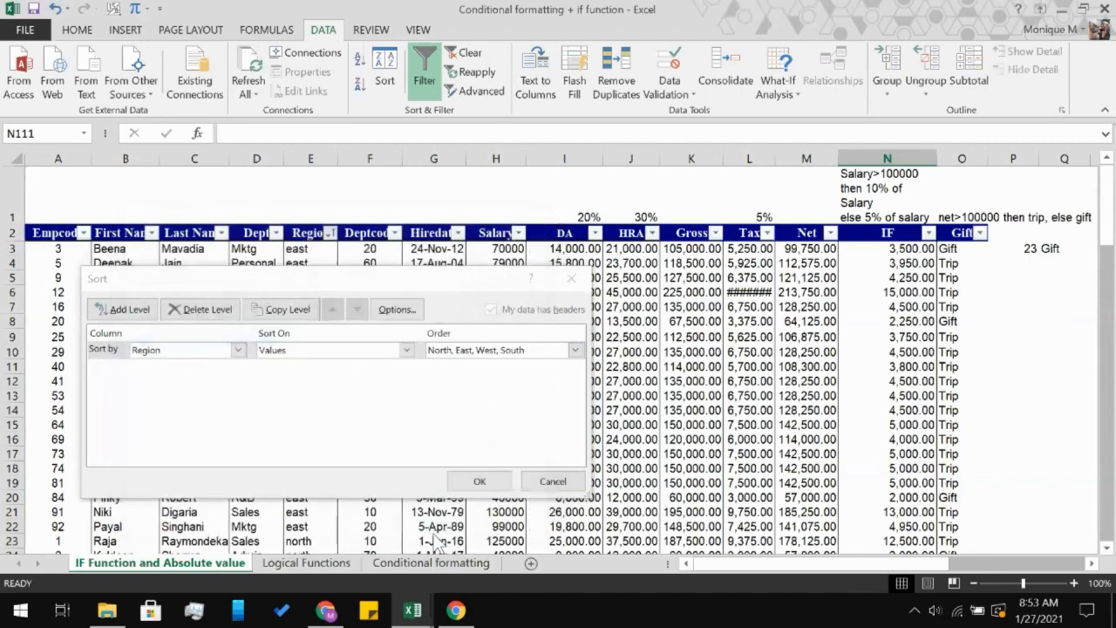
# - Apply the custom Region sort and look through the sorted rows to the end of the table
pyautogui.click(472, 481)
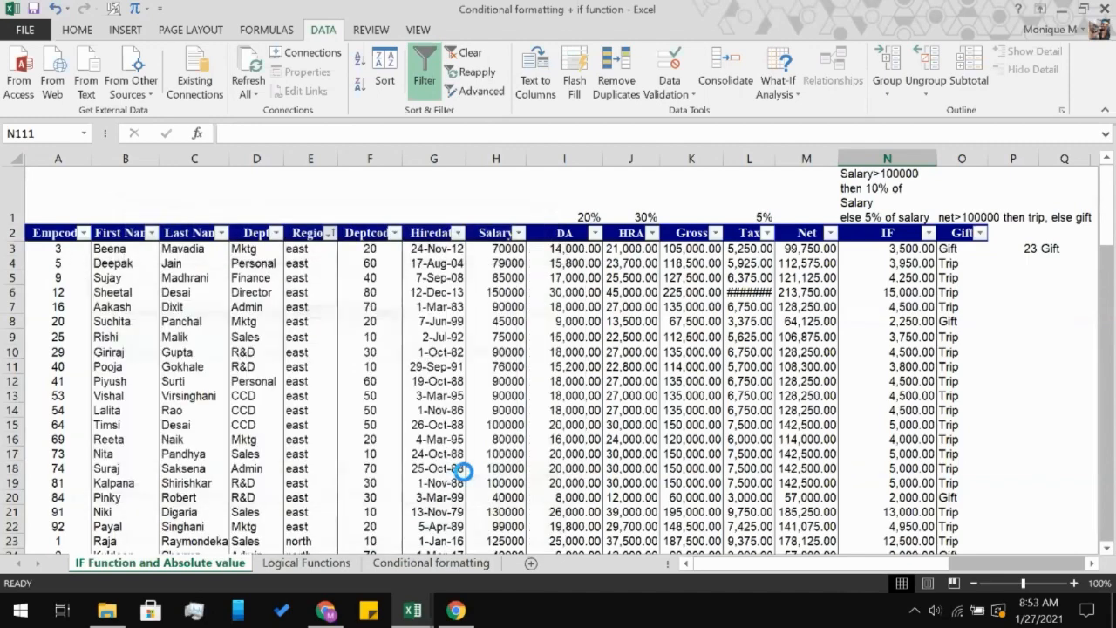
pyautogui.scroll(-20, 463, 472)
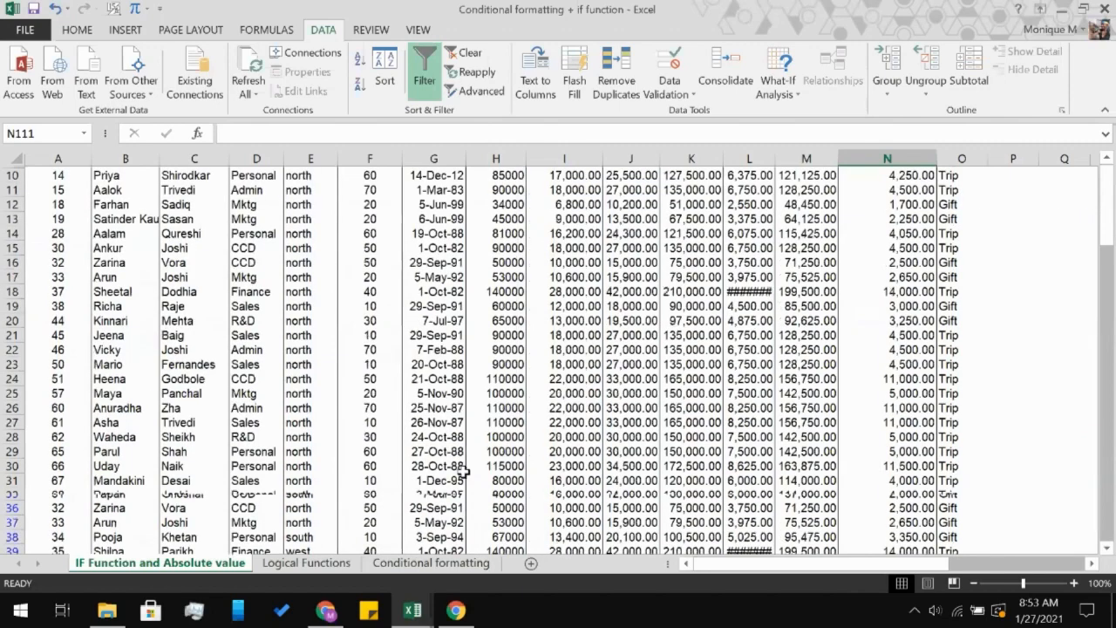
pyautogui.scroll(-1, 463, 472)
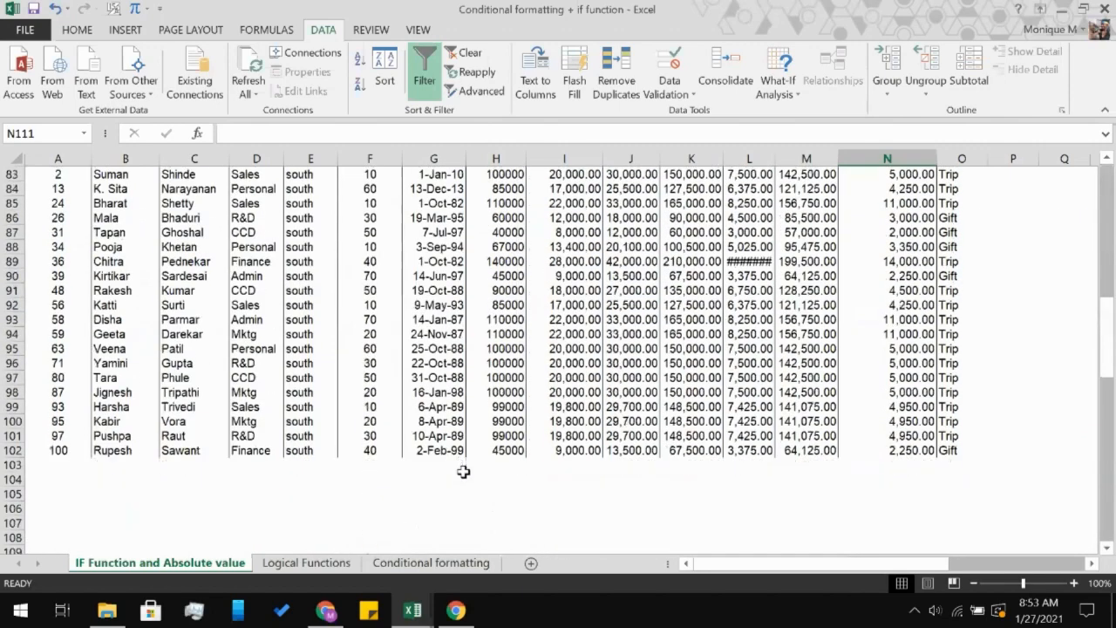
pyautogui.scroll(20, 464, 472)
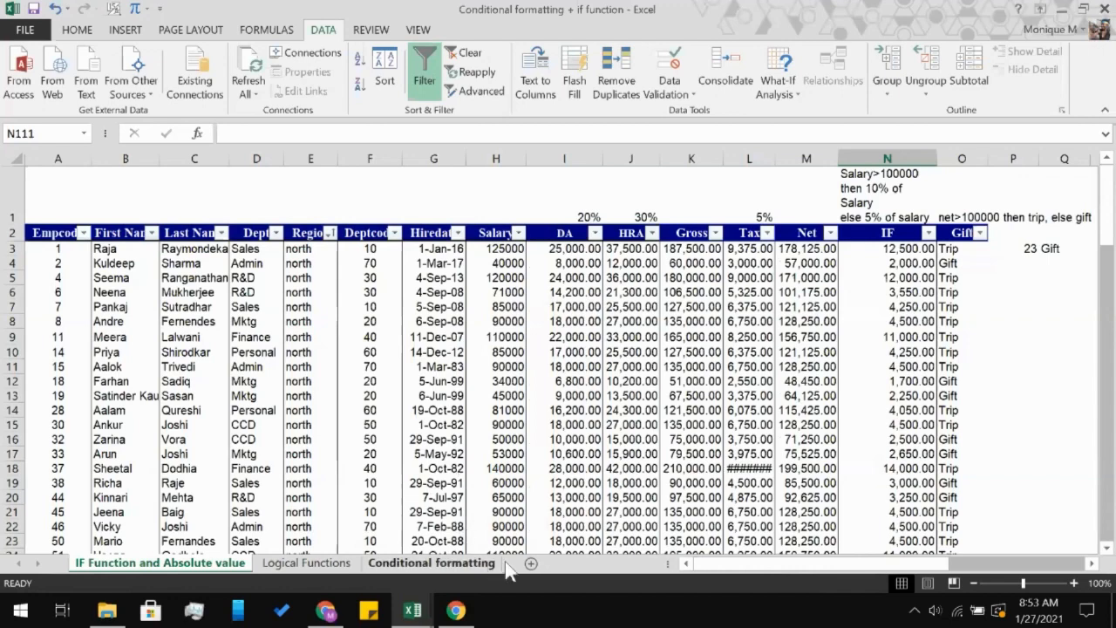
# - Add a new worksheet and enter north in cell A1
pyautogui.click(532, 565)
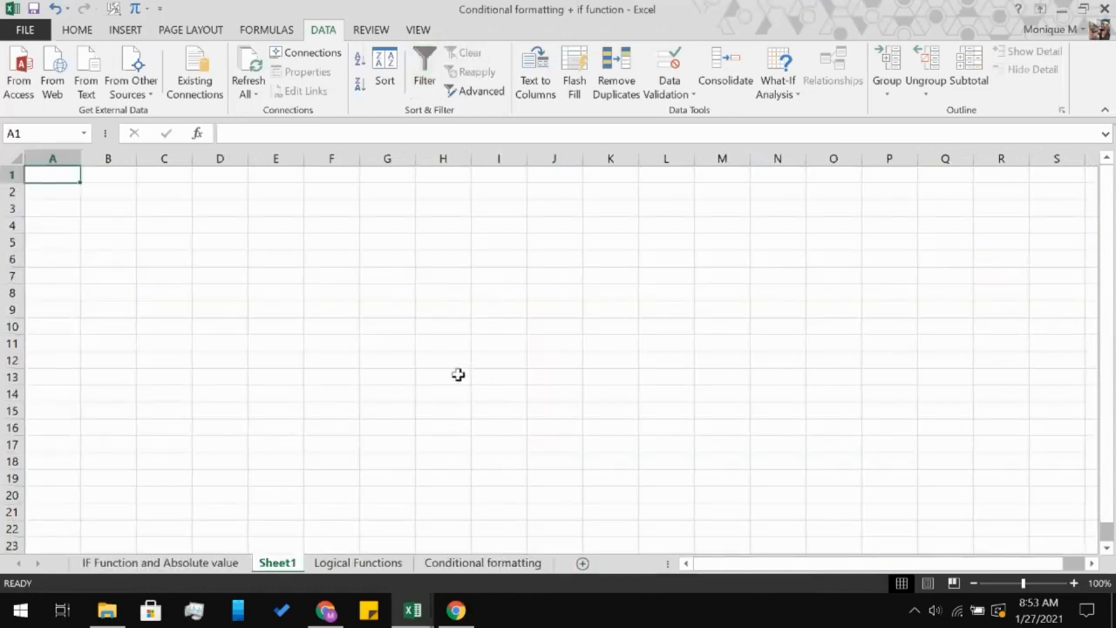
pyautogui.write('north')
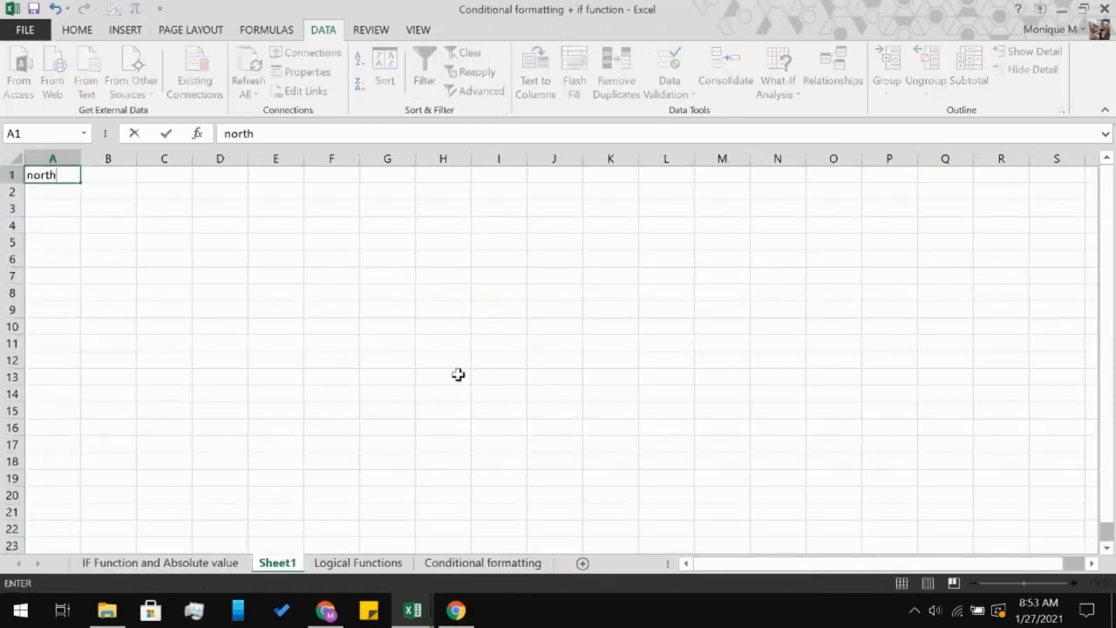
pyautogui.press('Return')
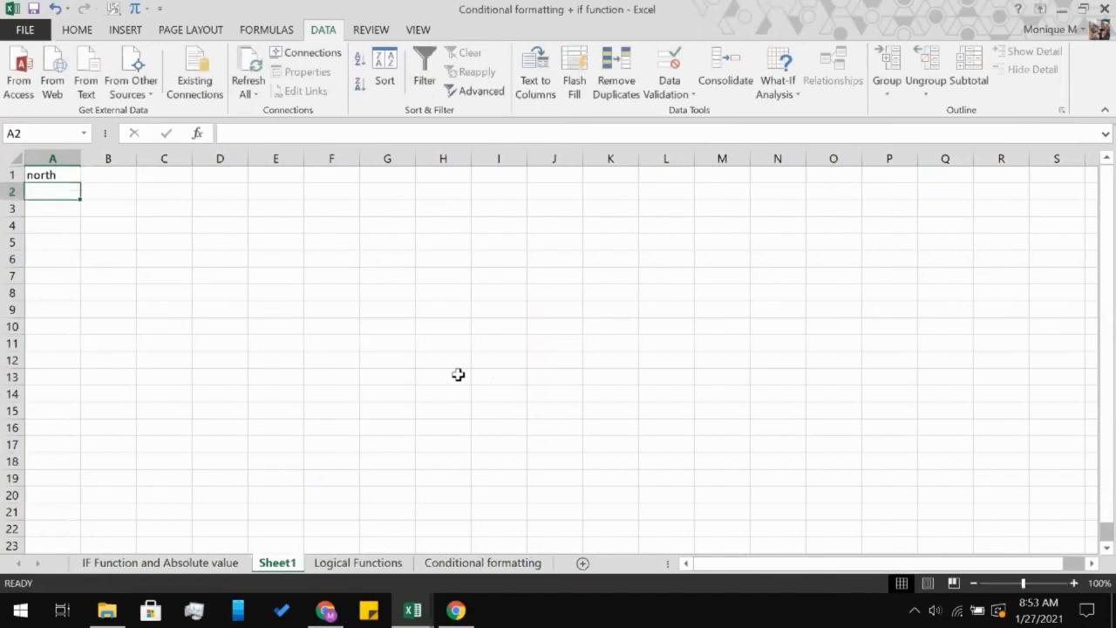
# - Fill the custom region list from cell A1 down to A10
pyautogui.click(50, 174)
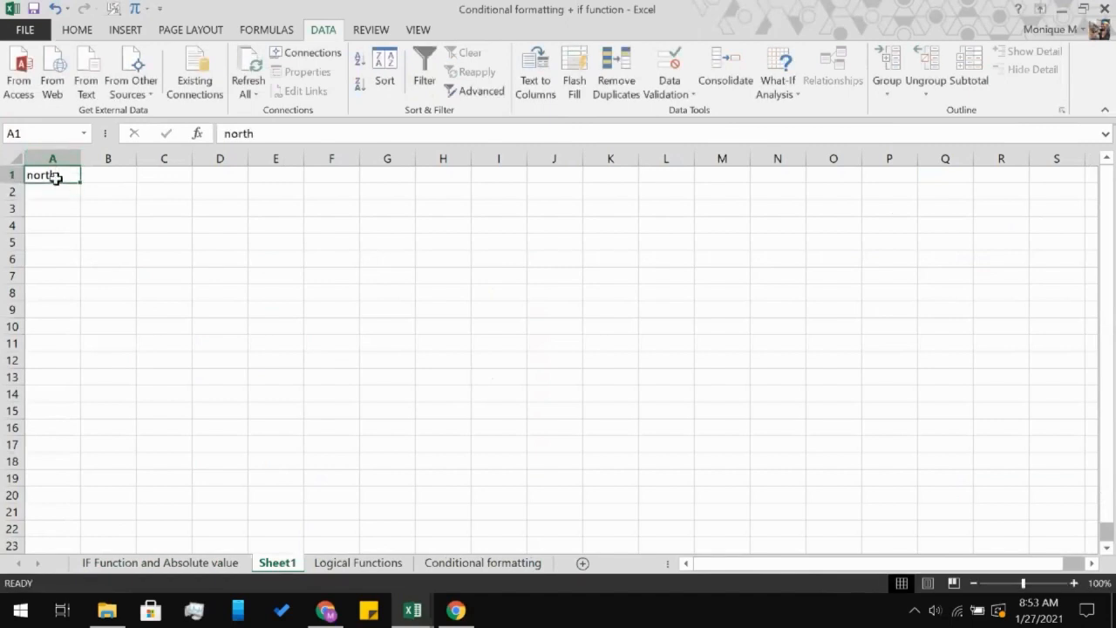
pyautogui.moveTo(79, 183); pyautogui.dragTo(67, 326)
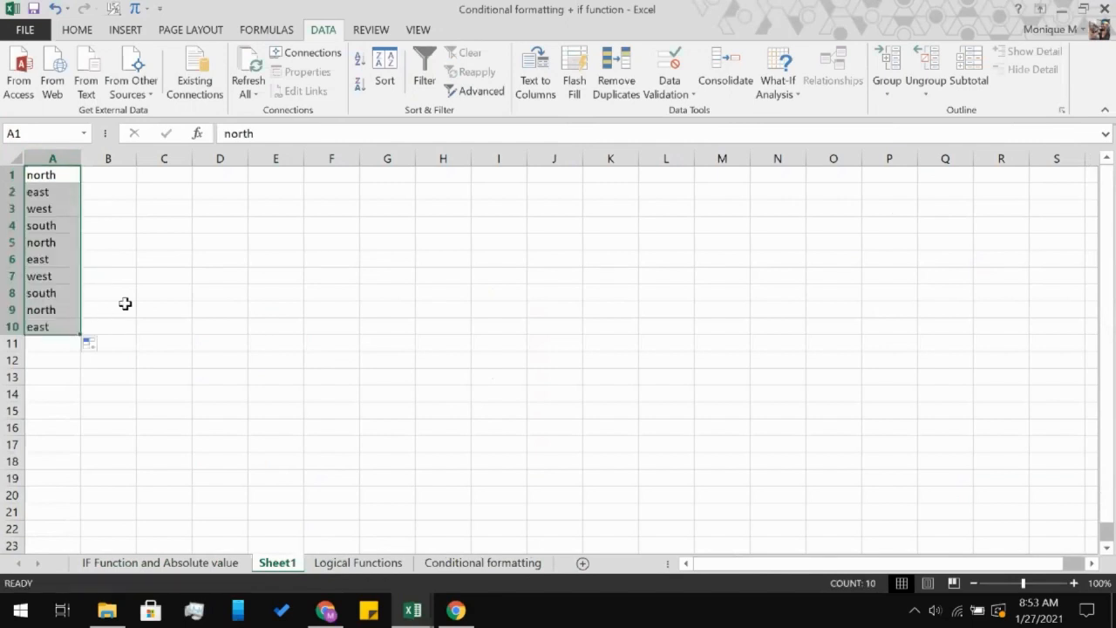
pyautogui.click(124, 304)
pyautogui.click(69, 174)
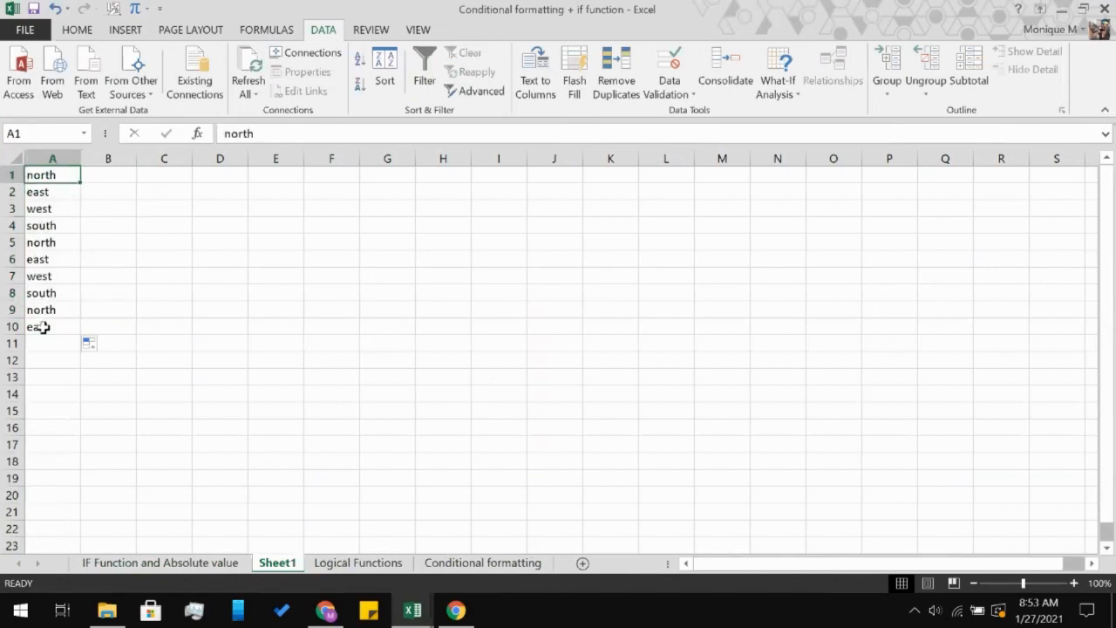
pyautogui.click(43, 327)
pyautogui.click(54, 170)
# - Create a new blank workbook
pyautogui.click(19, 33)
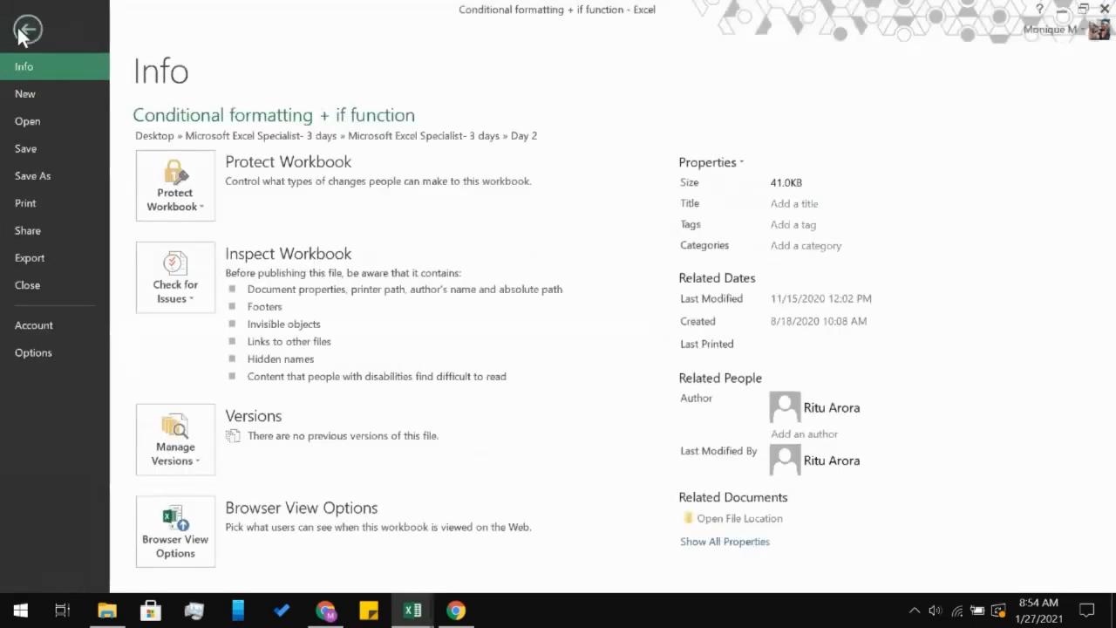
pyautogui.click(64, 95)
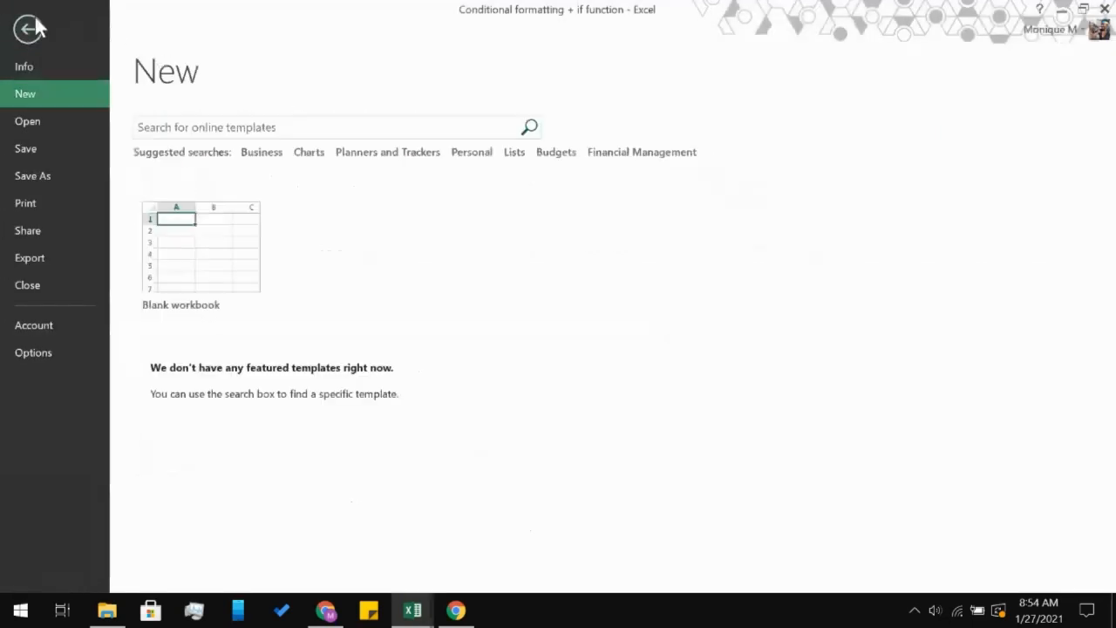
pyautogui.click(32, 28)
pyautogui.hotkey('ctrl', 'n')
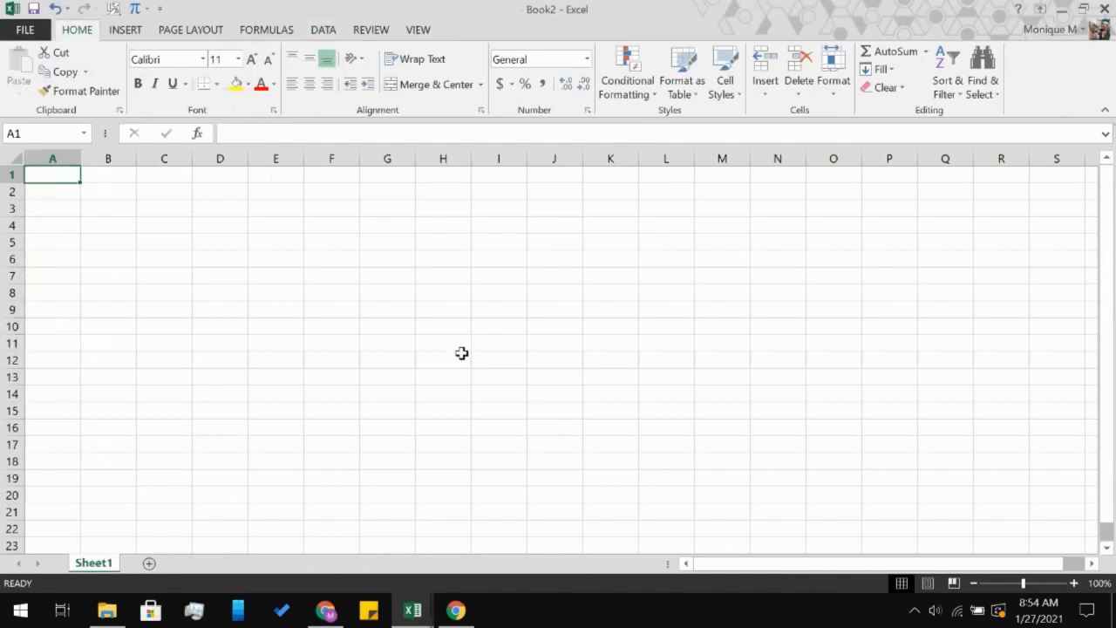
# - Enter east in cell A1 and fill the custom region list down to A16
pyautogui.write('east')
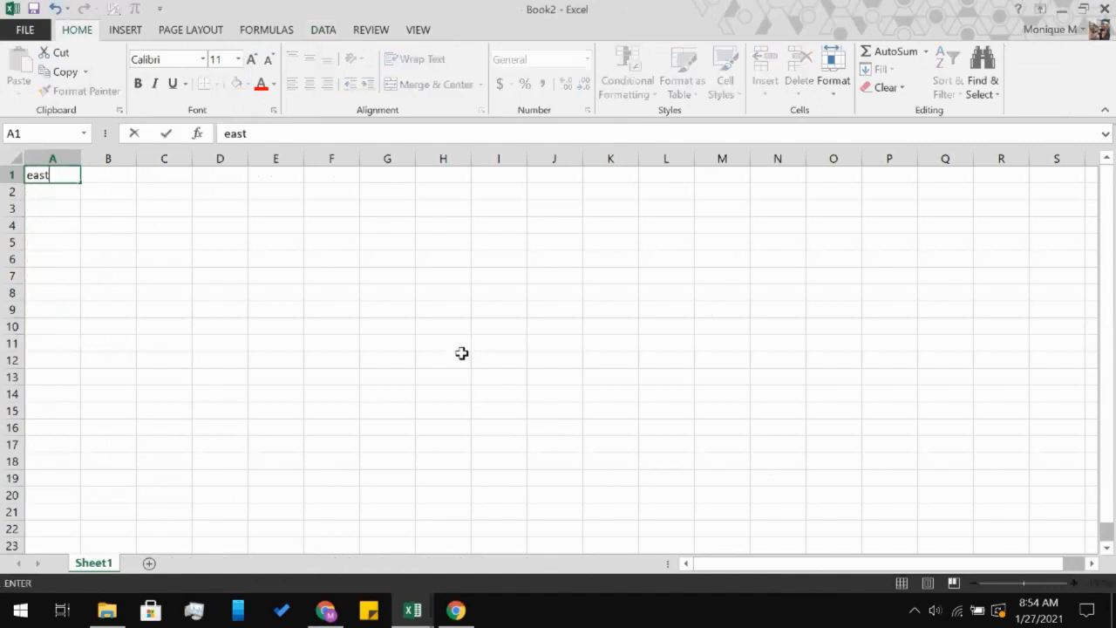
pyautogui.press('Return')
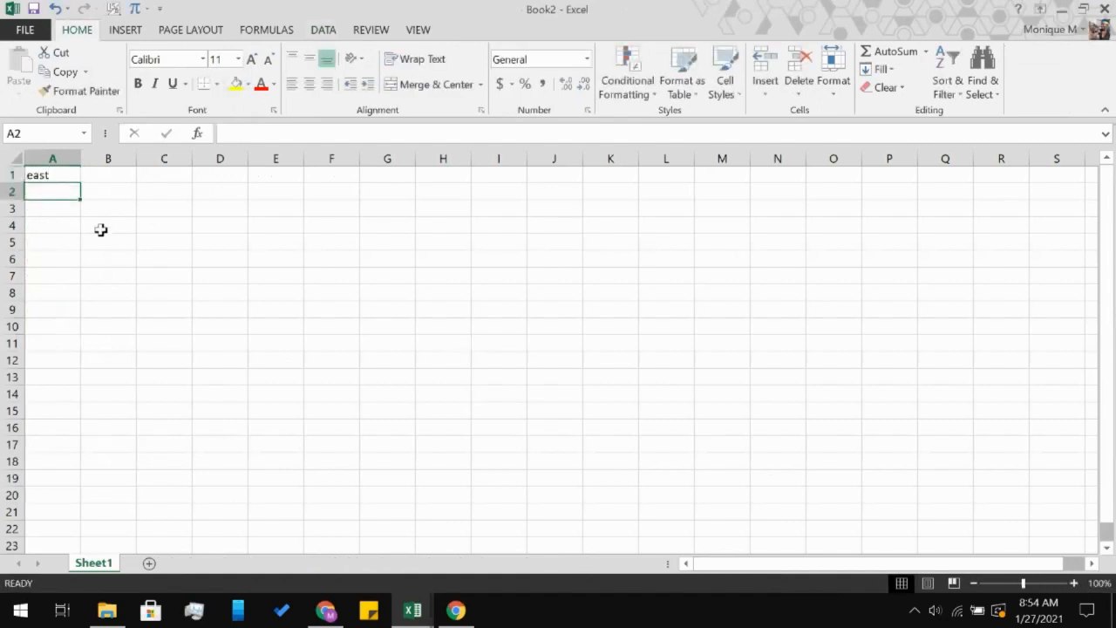
pyautogui.moveTo(72, 173); pyautogui.dragTo(92, 431)
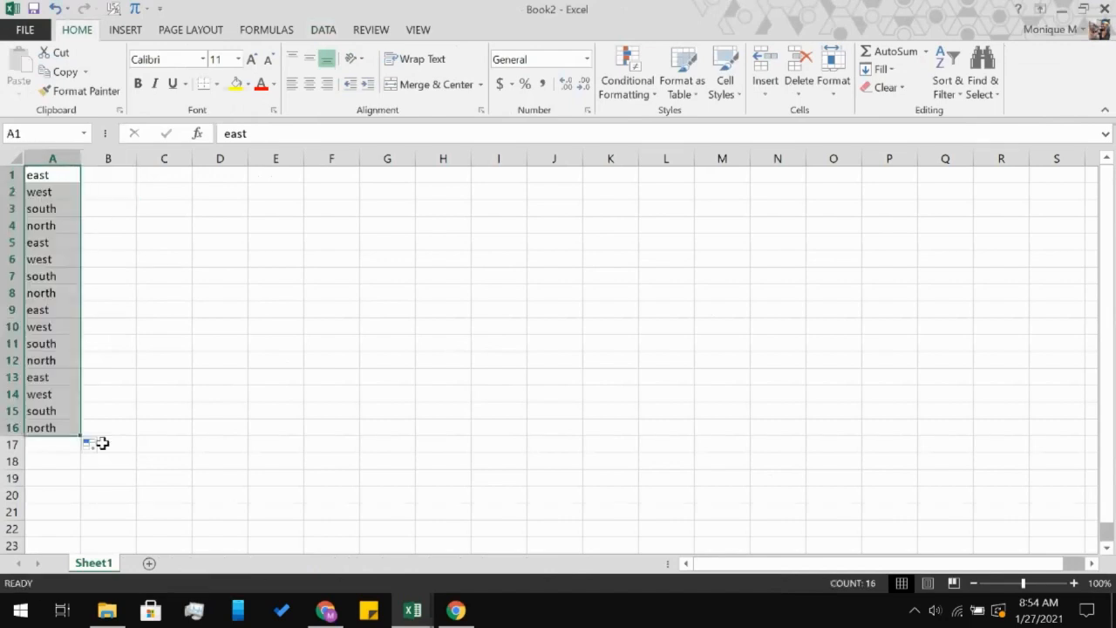
pyautogui.click(296, 405)
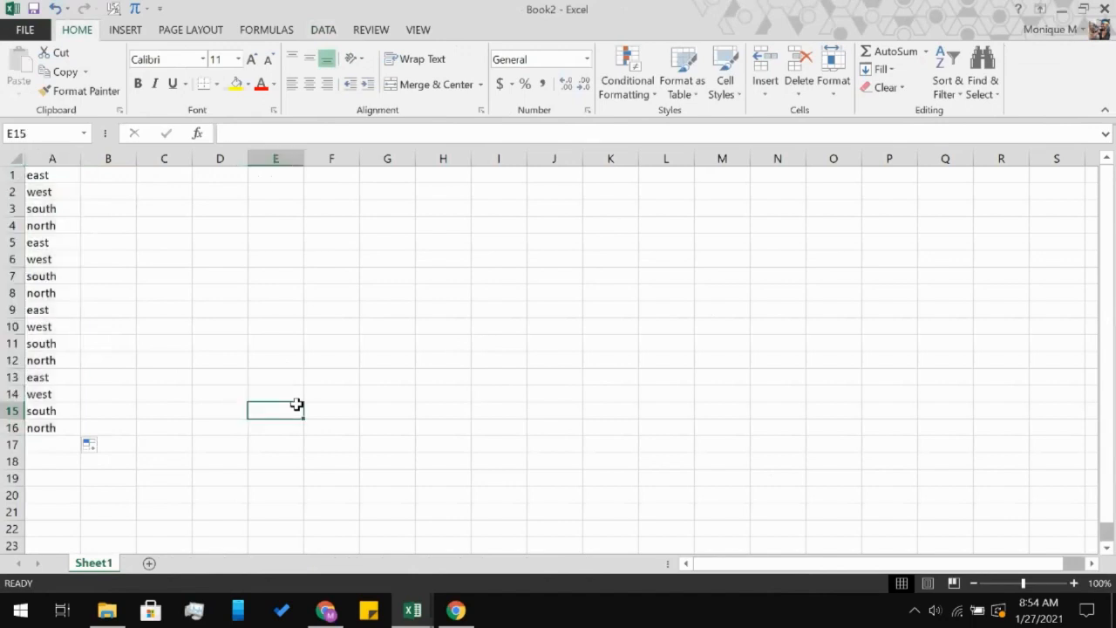
# - Open the custom lists editor from the General section of the advanced program options
pyautogui.click(33, 36)
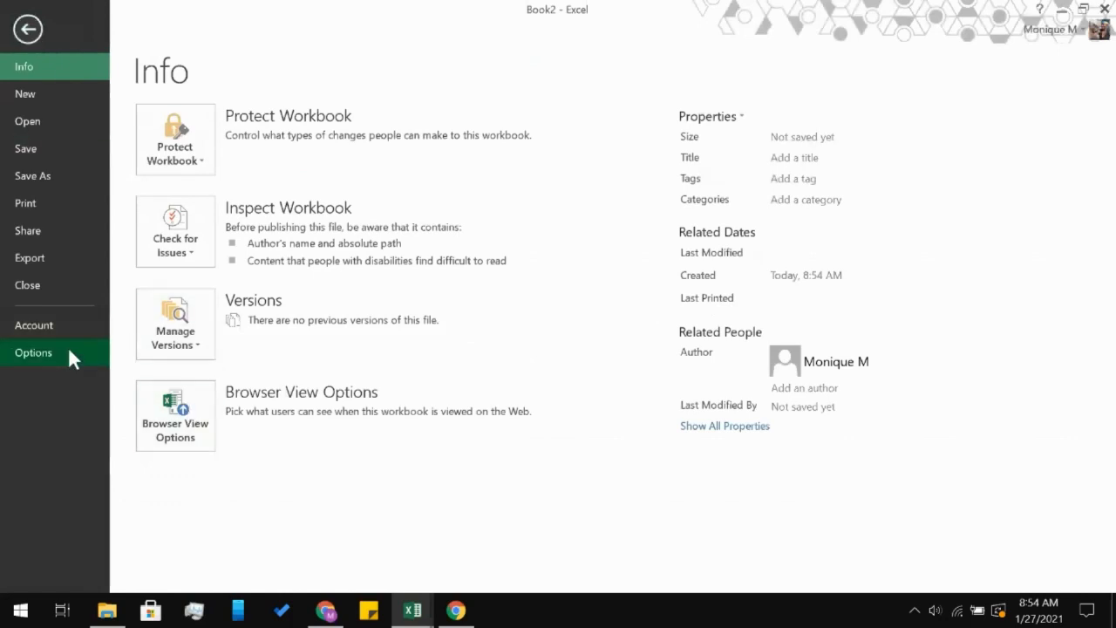
pyautogui.press('Escape')
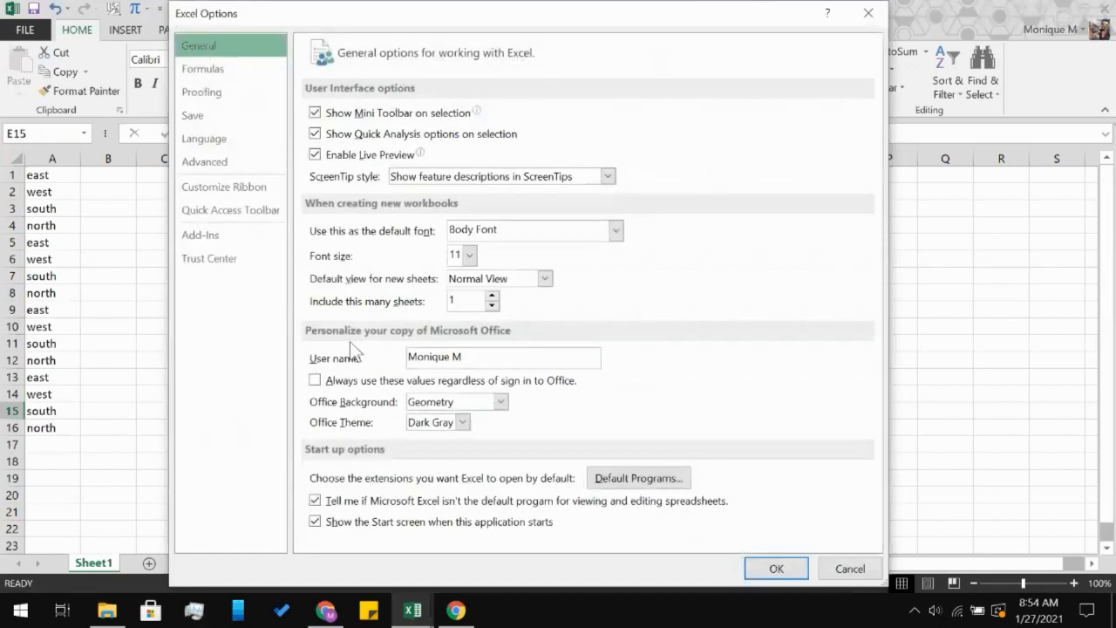
pyautogui.click(225, 167)
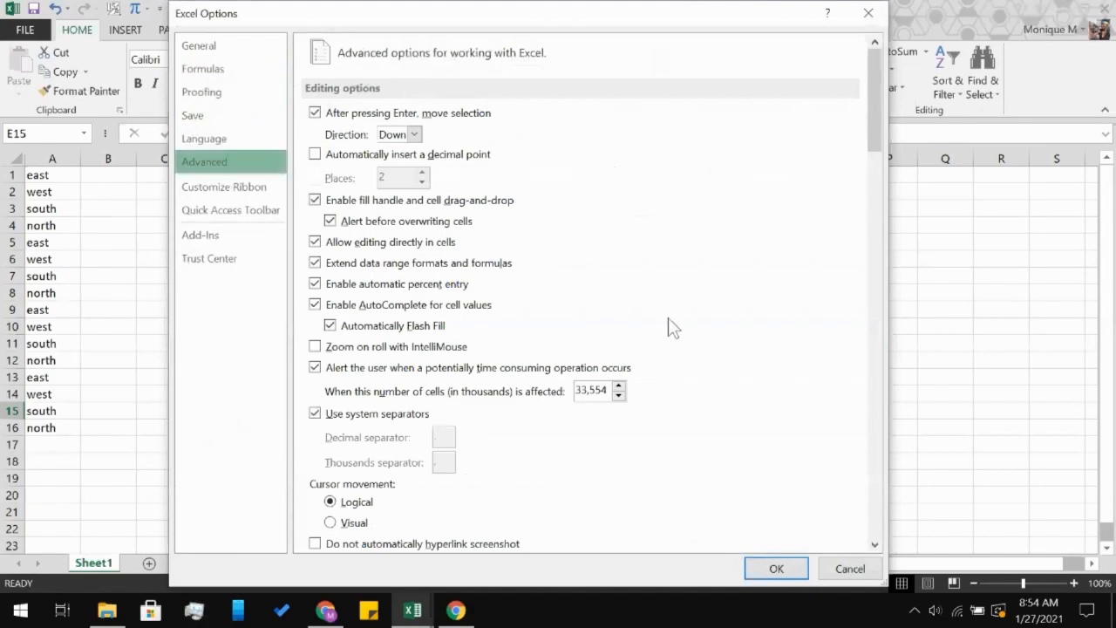
pyautogui.scroll(-6, 668, 319)
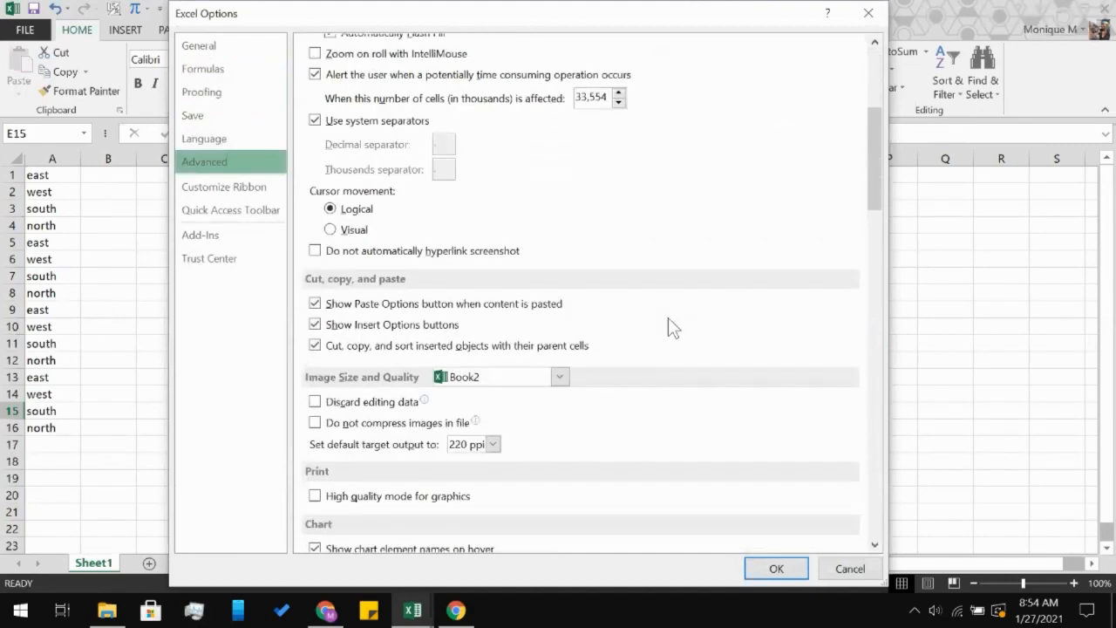
pyautogui.scroll(-15, 669, 319)
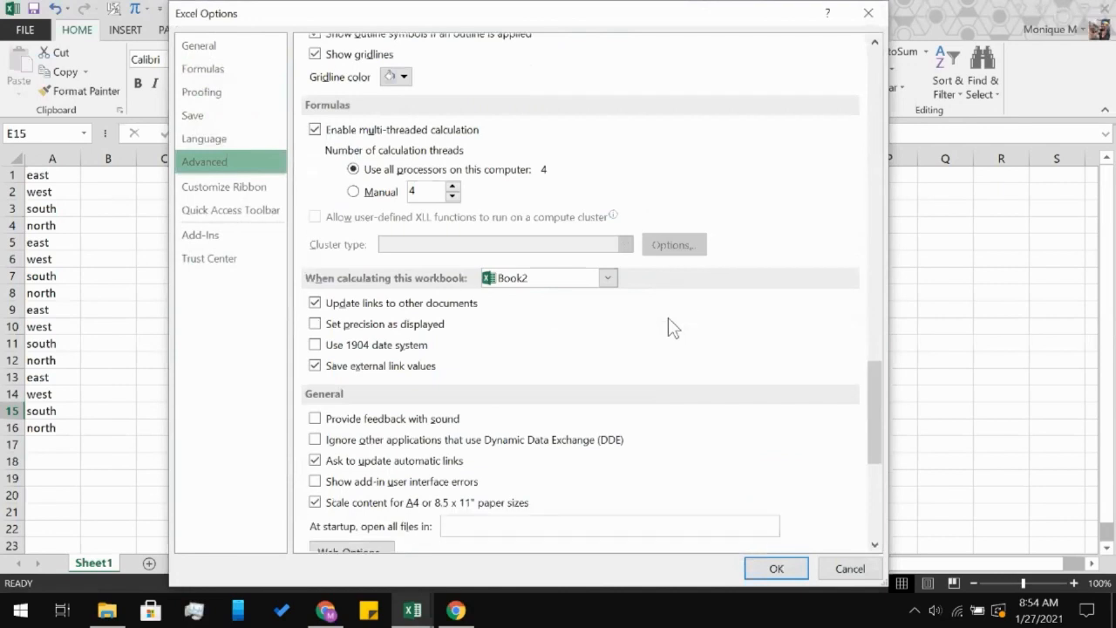
pyautogui.scroll(-3, 669, 319)
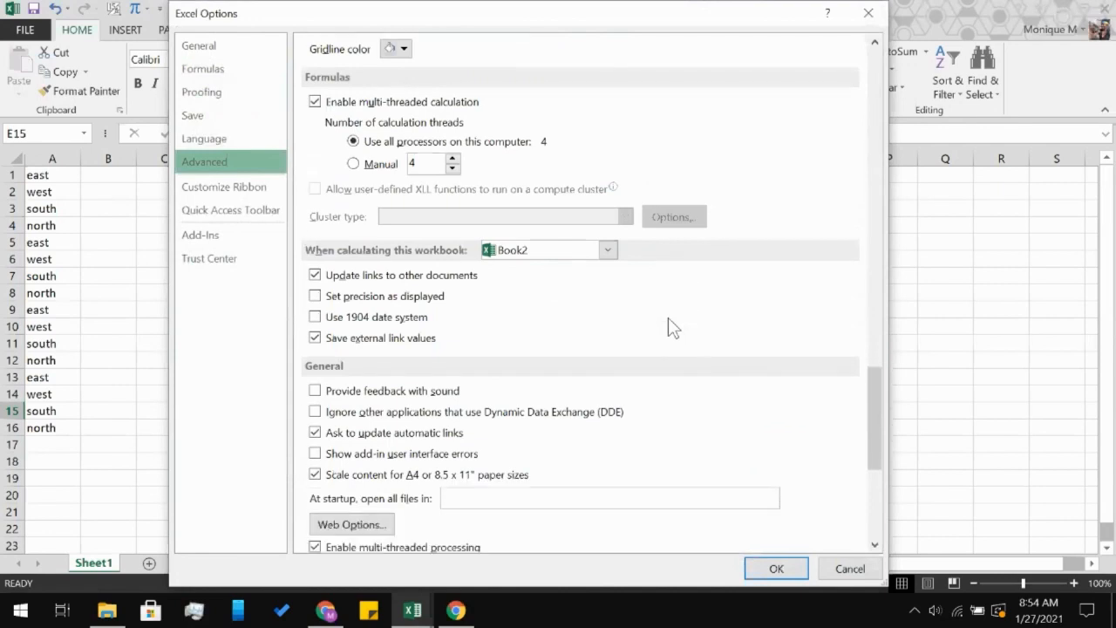
pyautogui.scroll(-5, 669, 320)
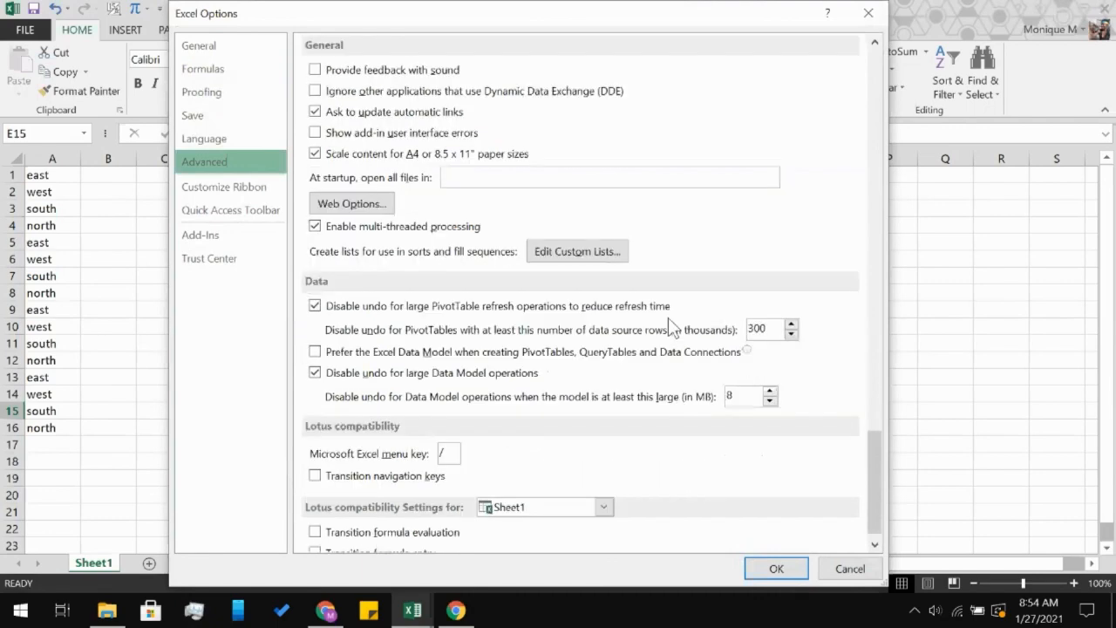
pyautogui.scroll(-1, 669, 320)
pyautogui.scroll(6, 668, 321)
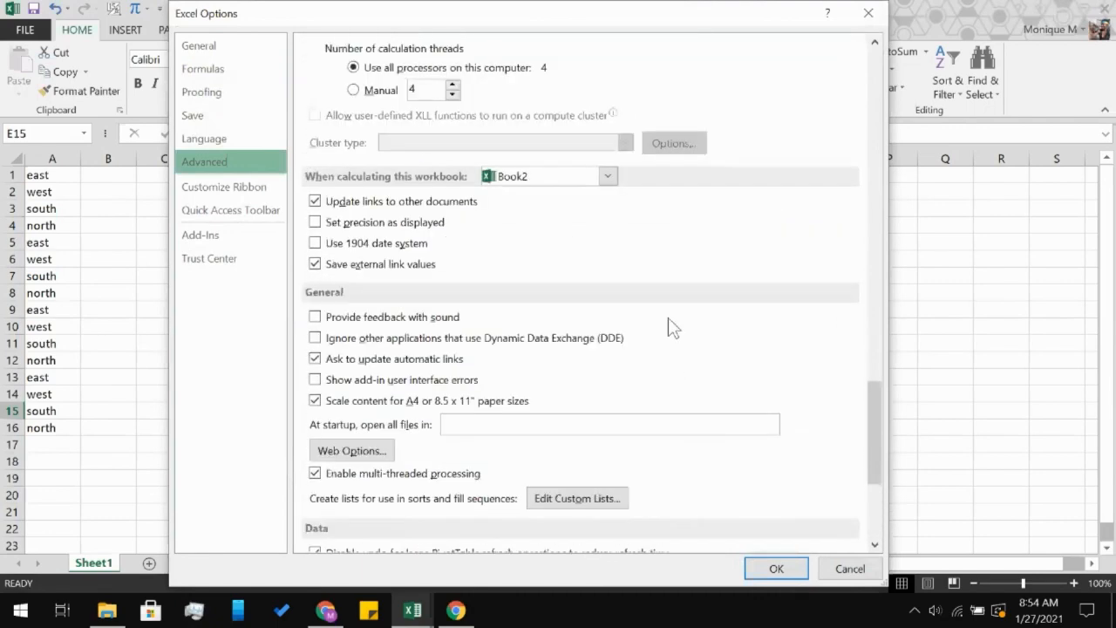
pyautogui.scroll(9, 669, 319)
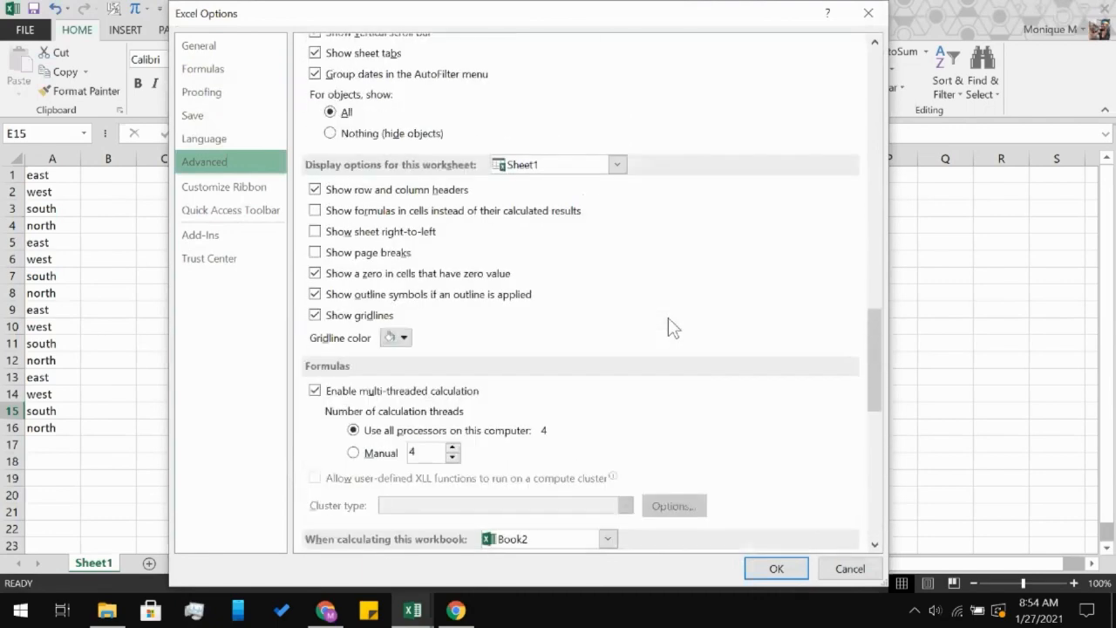
pyautogui.scroll(-17, 670, 325)
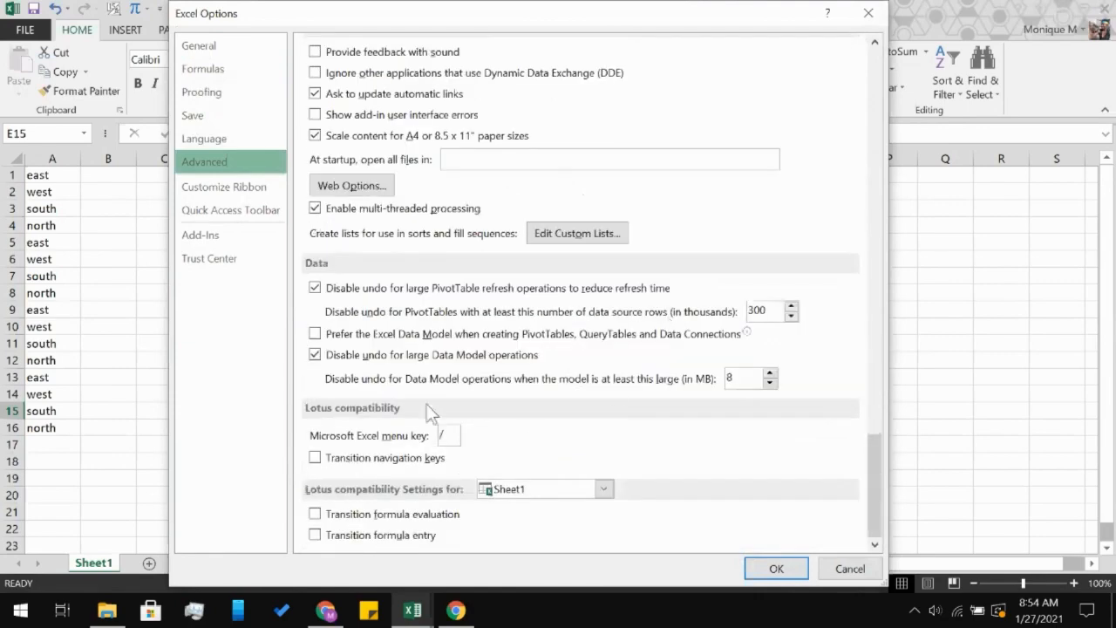
pyautogui.click(581, 234)
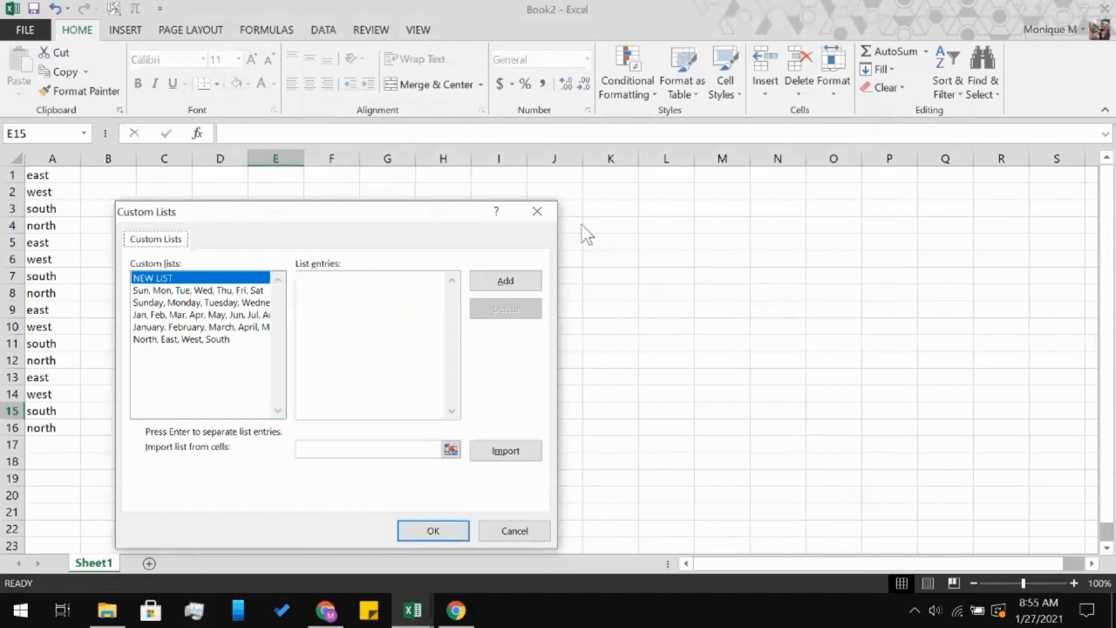
# - Check the entries of the North, East, West, South custom list and close the options without changing anything
pyautogui.click(160, 342)
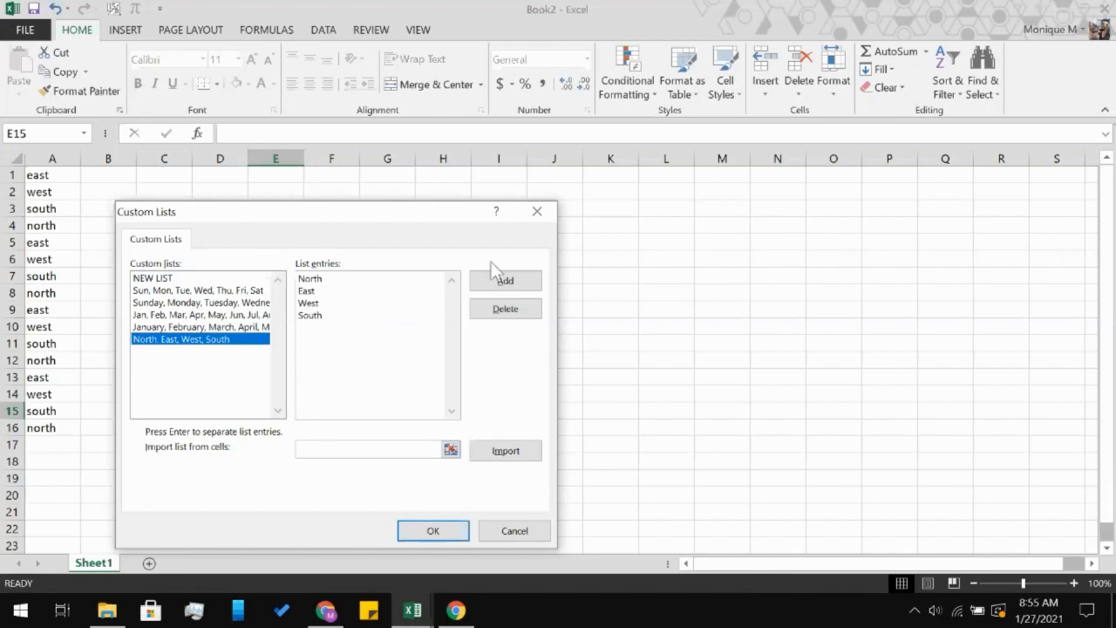
pyautogui.click(533, 214)
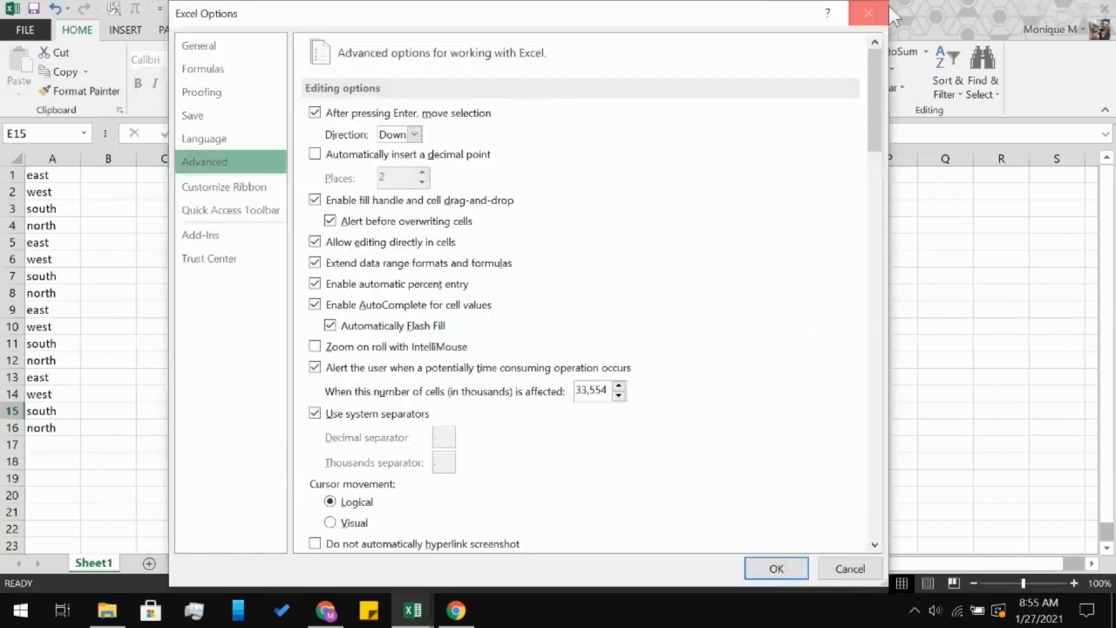
pyautogui.click(880, 11)
# - Fill the custom region list again from cell A1, extending it down to A18
pyautogui.click(51, 174)
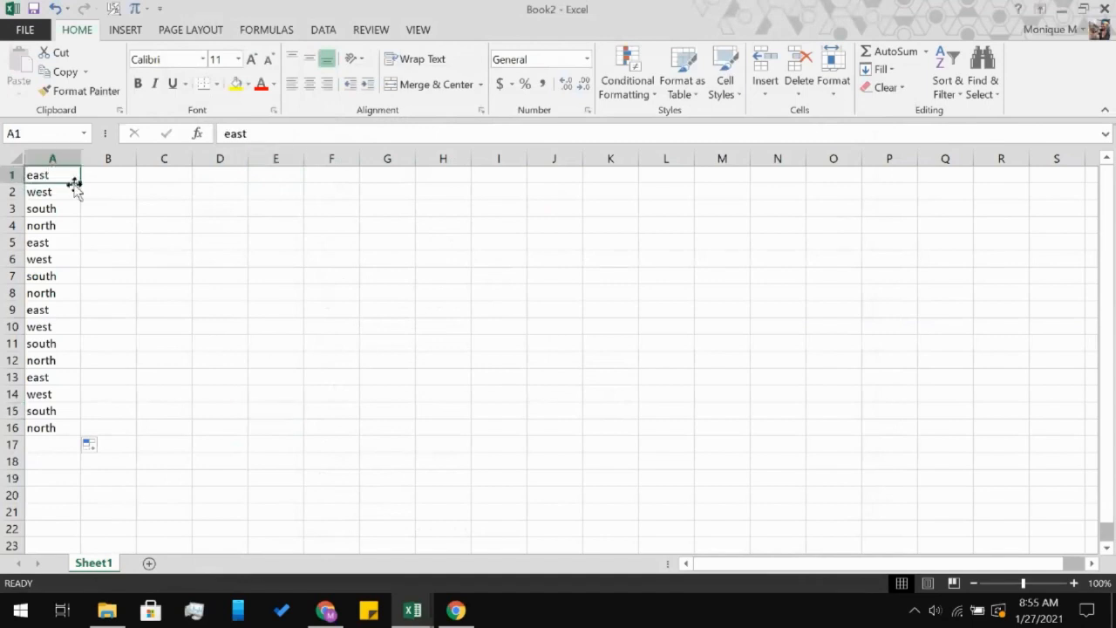
pyautogui.moveTo(81, 182); pyautogui.dragTo(67, 471)
pyautogui.click(146, 328)
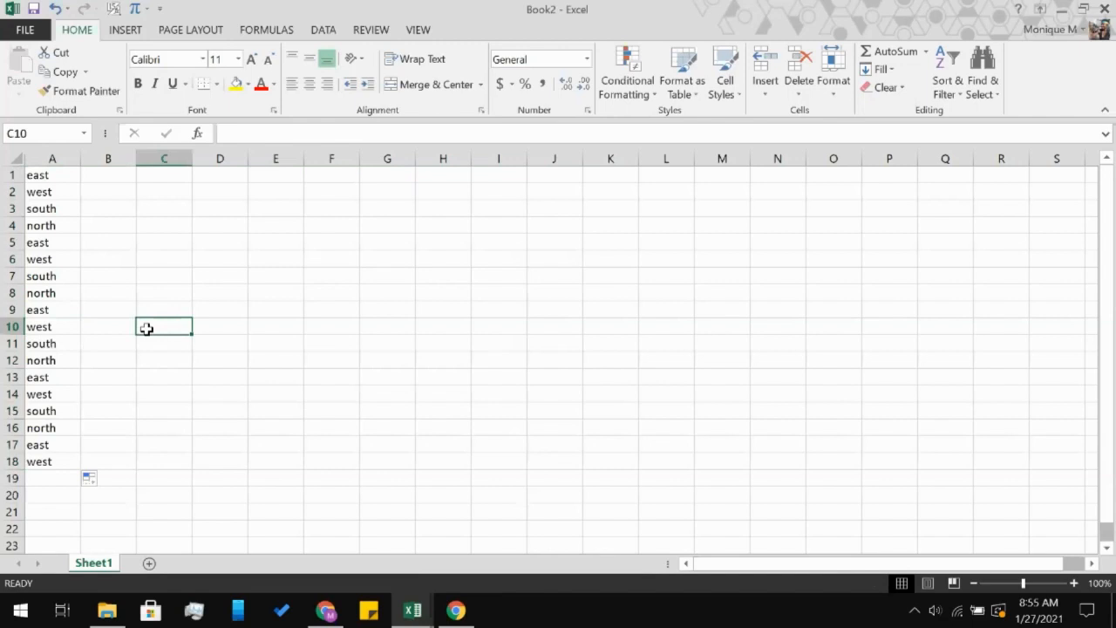
# - Close the Book2 workbook without saving its changes
pyautogui.moveTo(408, 608)
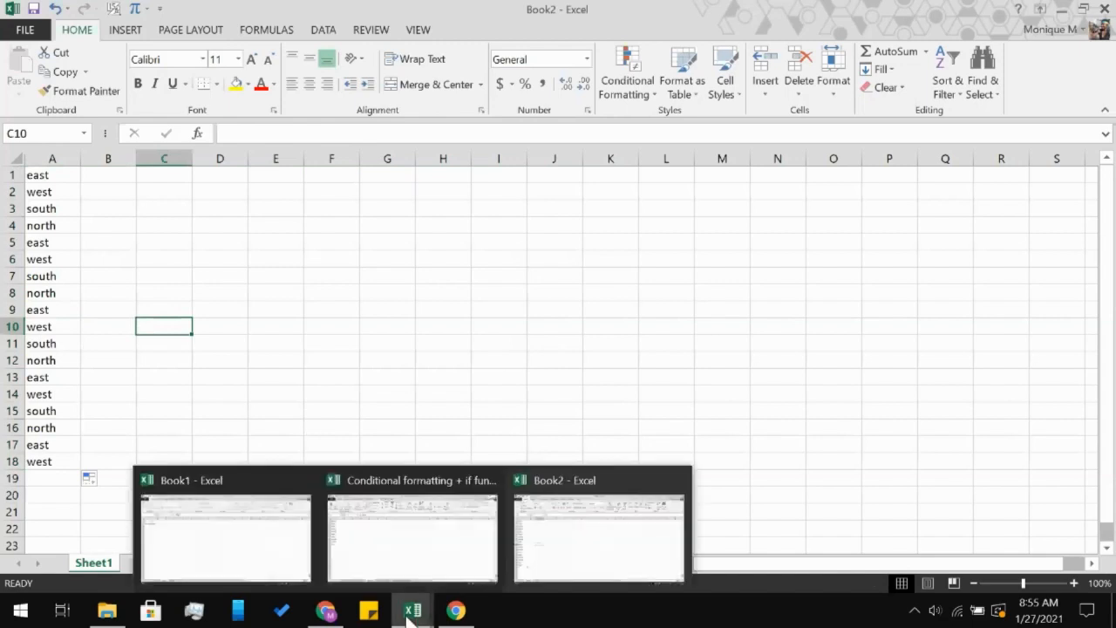
pyautogui.click(670, 486)
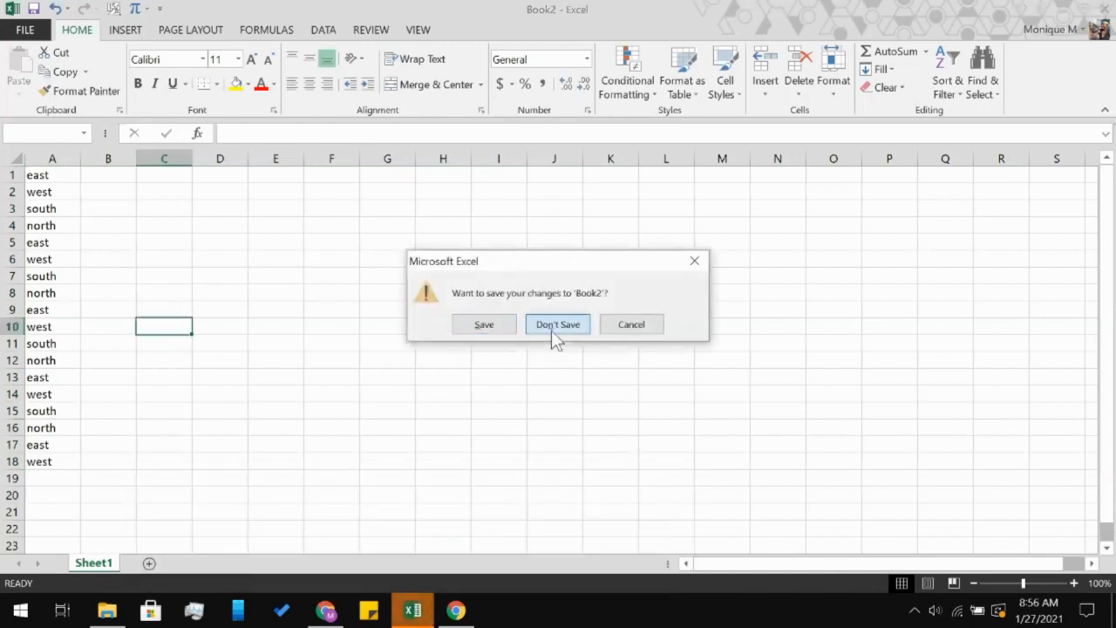
pyautogui.click(551, 328)
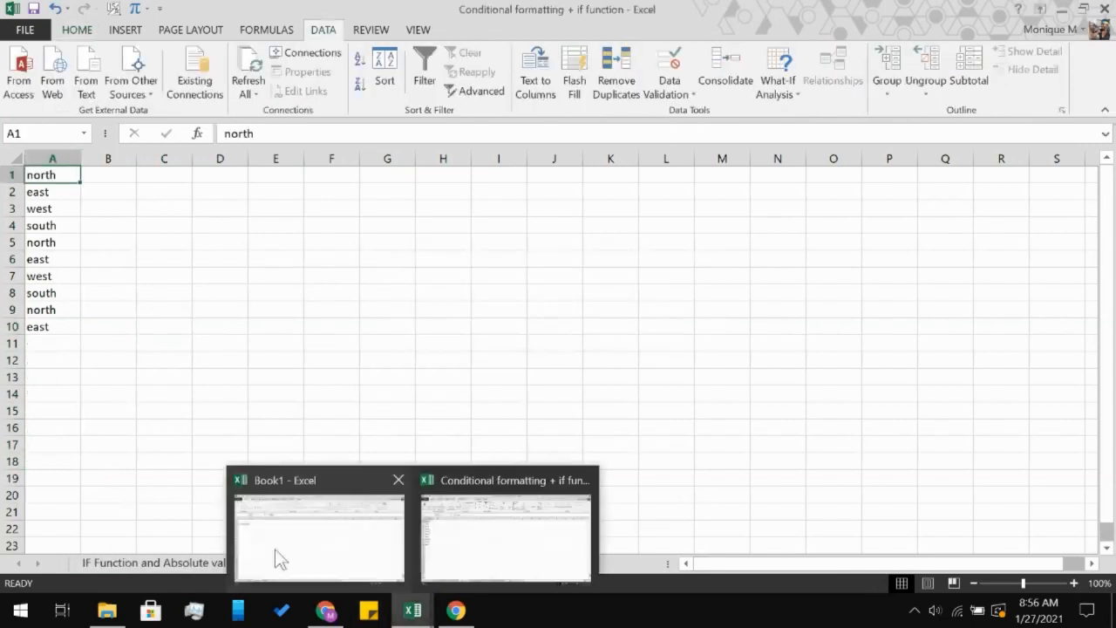
# - Select the whole employee table including its headers, A2:O102, on the IF Function and Absolute value sheet
pyautogui.click(227, 287)
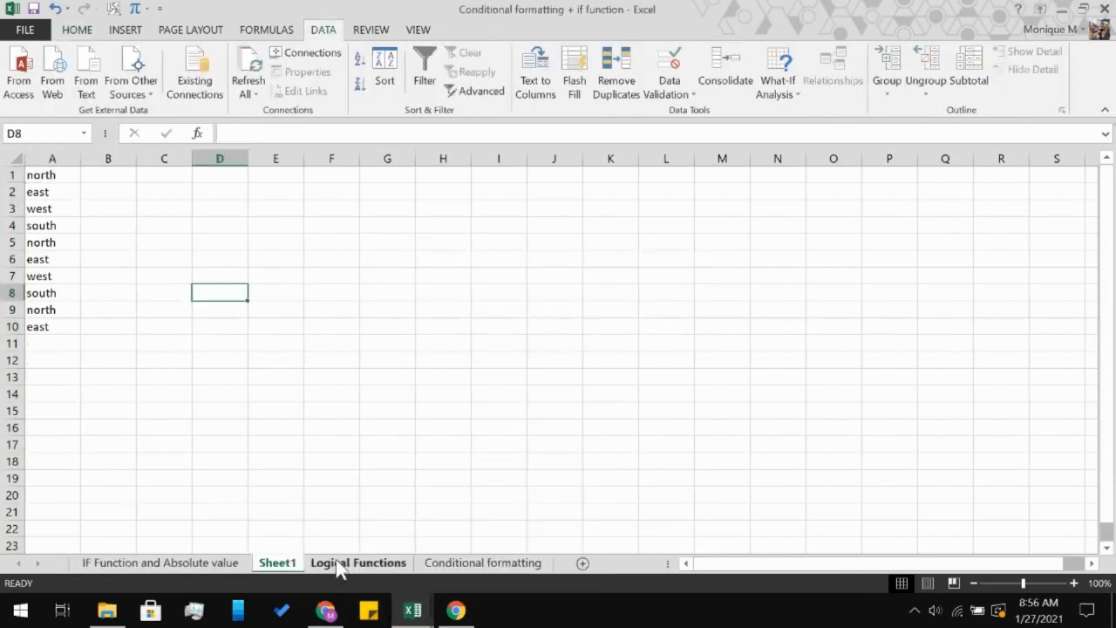
pyautogui.click(229, 563)
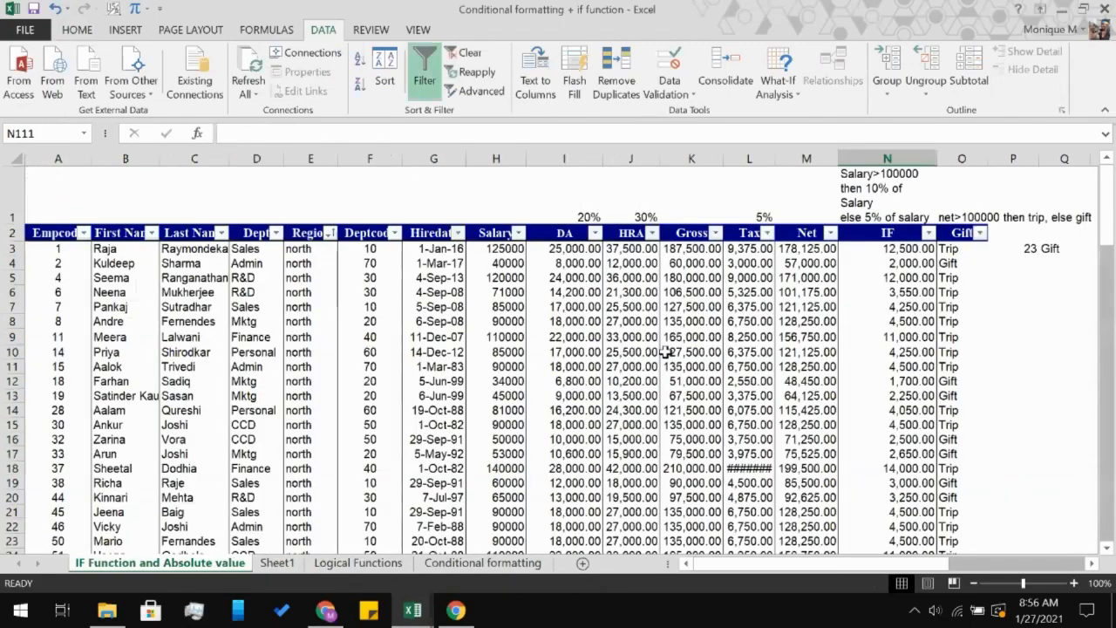
pyautogui.scroll(-2, 666, 352)
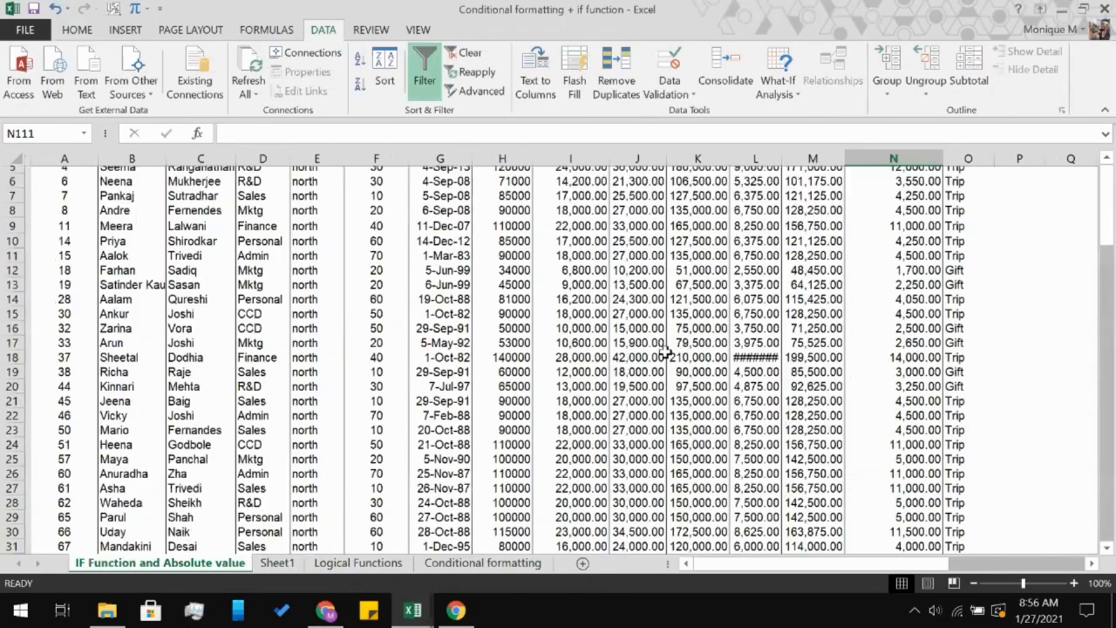
pyautogui.scroll(2, 666, 352)
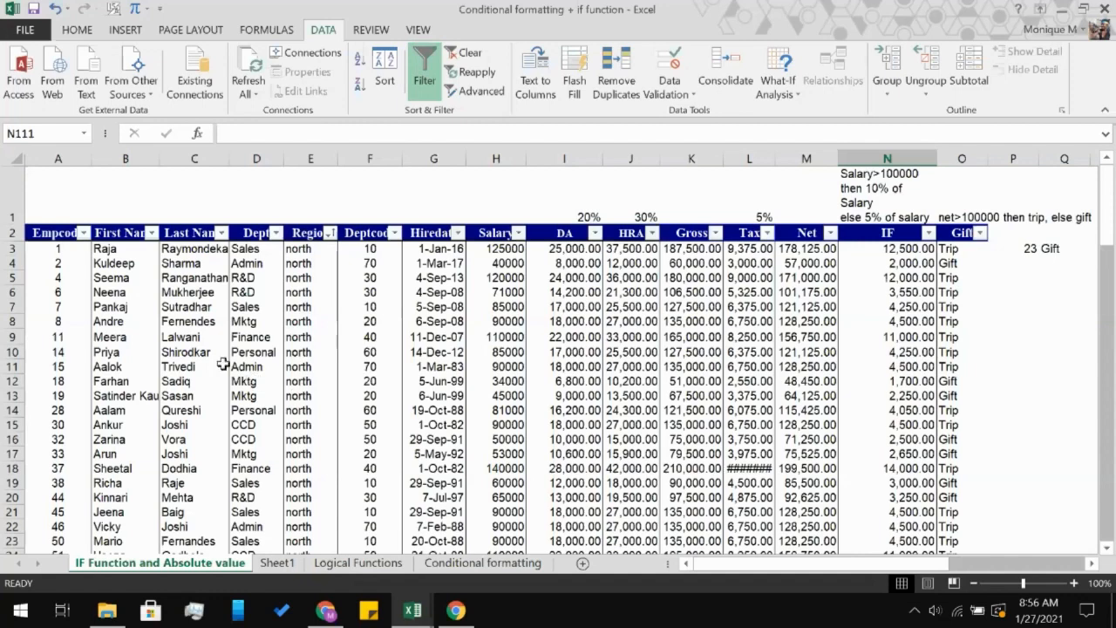
pyautogui.click(58, 234)
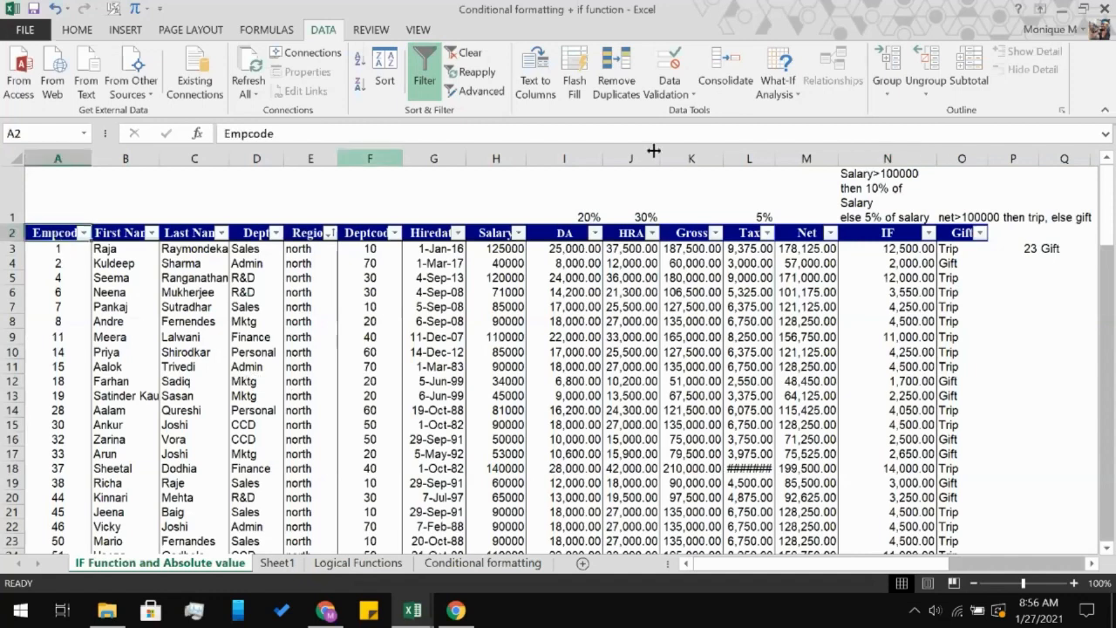
pyautogui.keyDown('shift'); pyautogui.click(950, 232); pyautogui.keyUp('shift')
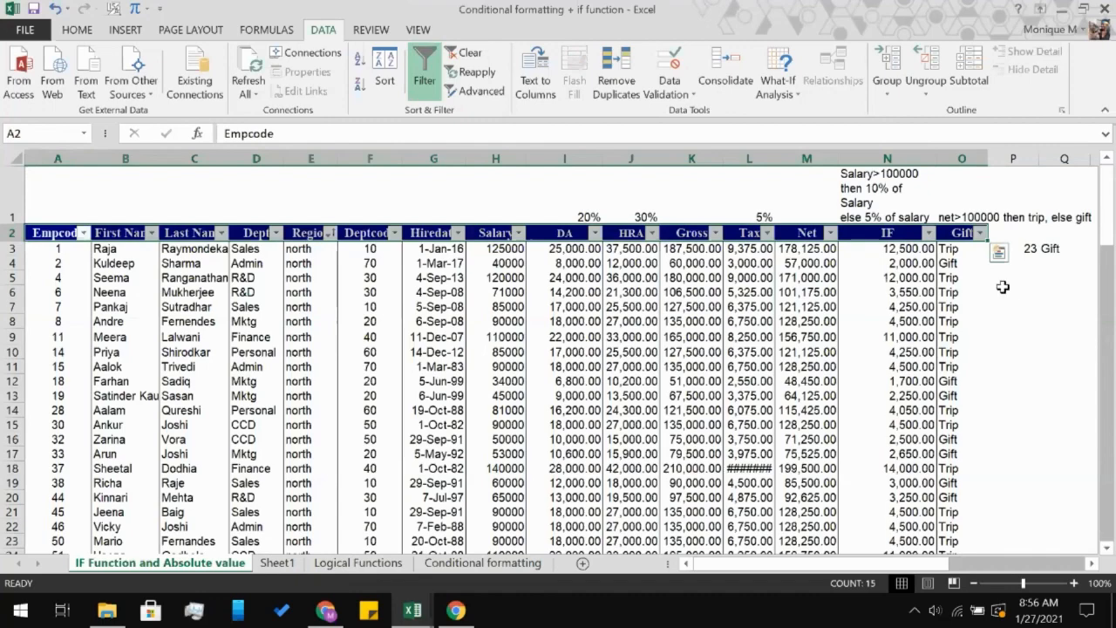
pyautogui.scroll(-19, 982, 376)
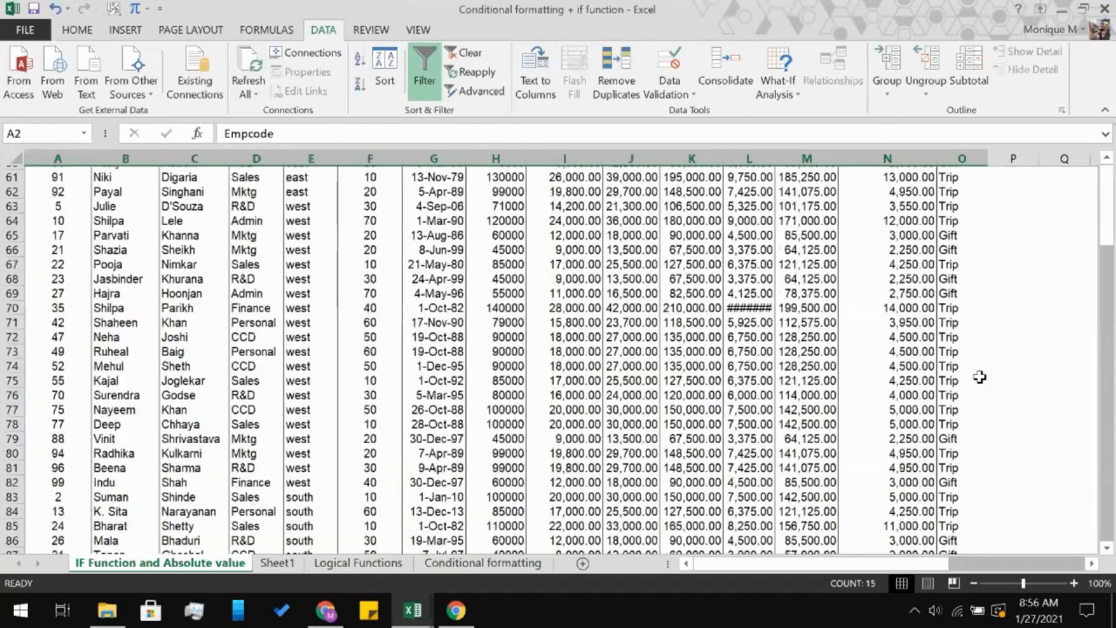
pyautogui.scroll(-16, 981, 376)
pyautogui.scroll(6, 980, 377)
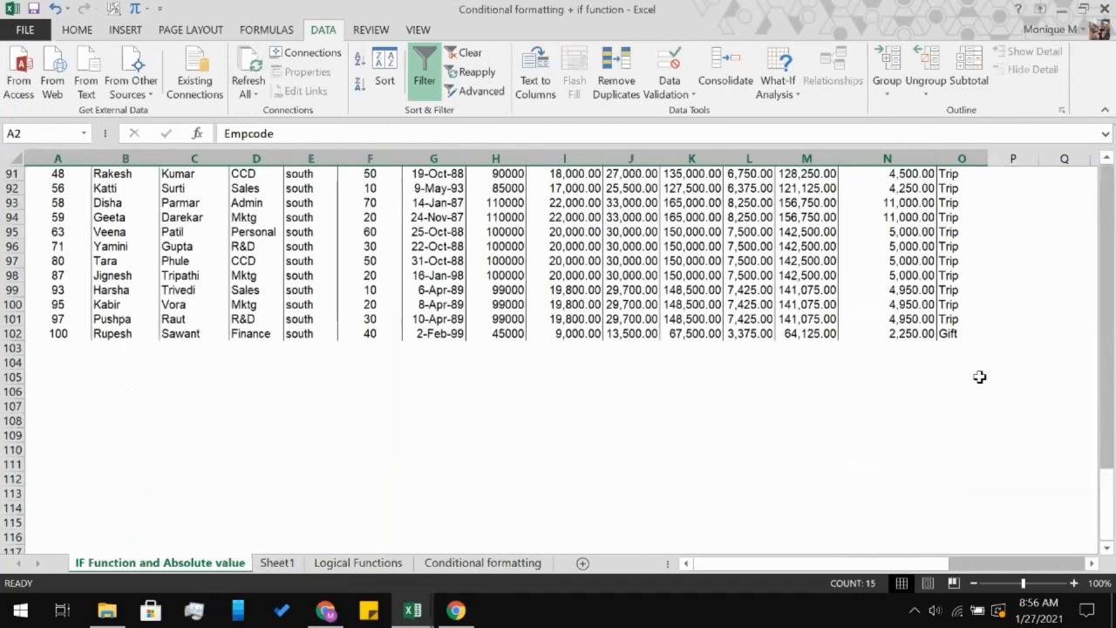
pyautogui.keyDown('shift'); pyautogui.click(952, 329); pyautogui.keyUp('shift')
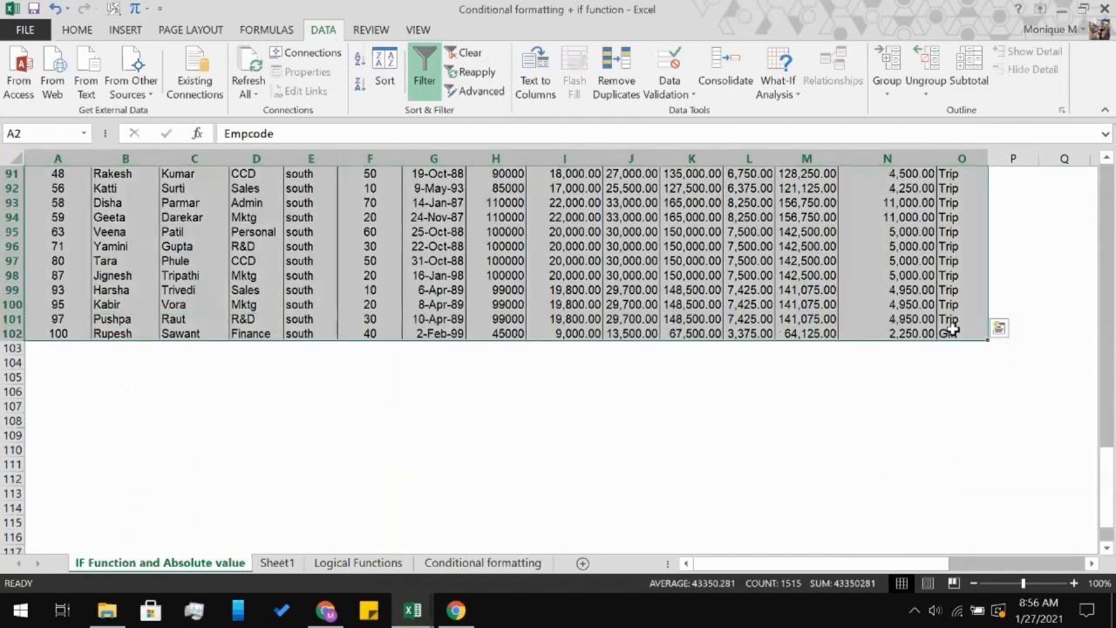
pyautogui.scroll(20, 793, 448)
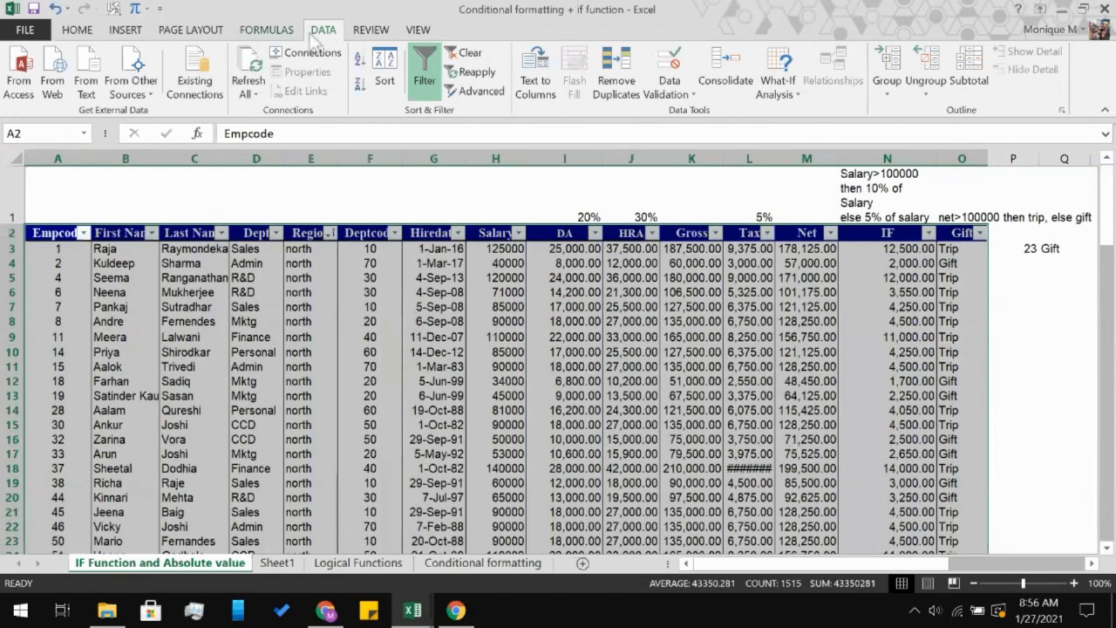
# - Start a subtotal for the selected employee table, grouped at each change in Region
pyautogui.click(969, 74)
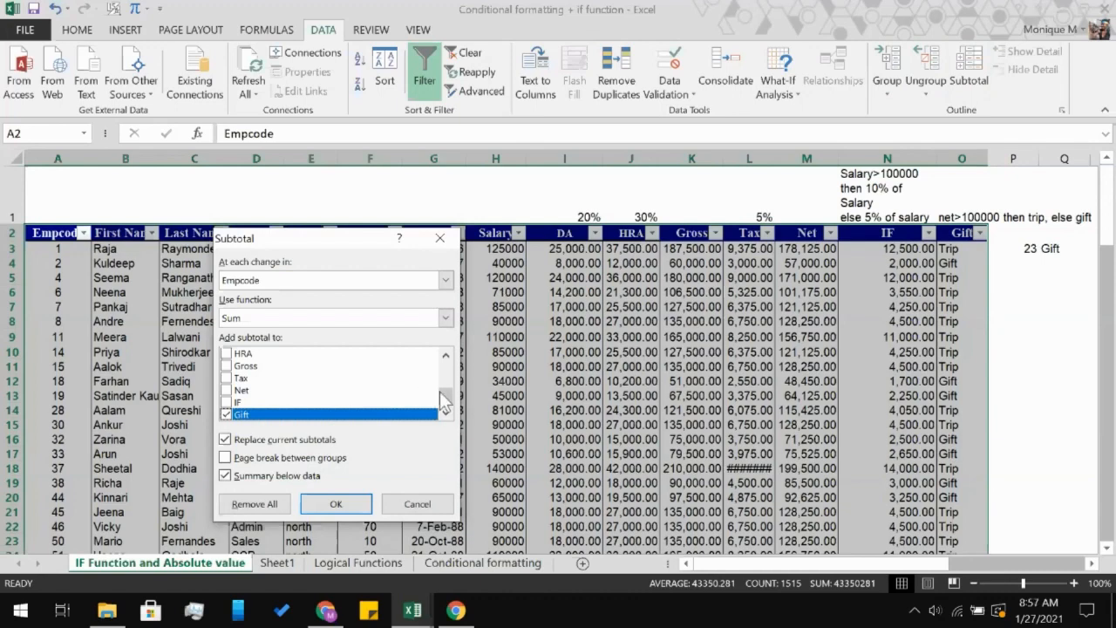
pyautogui.moveTo(447, 398); pyautogui.dragTo(445, 347)
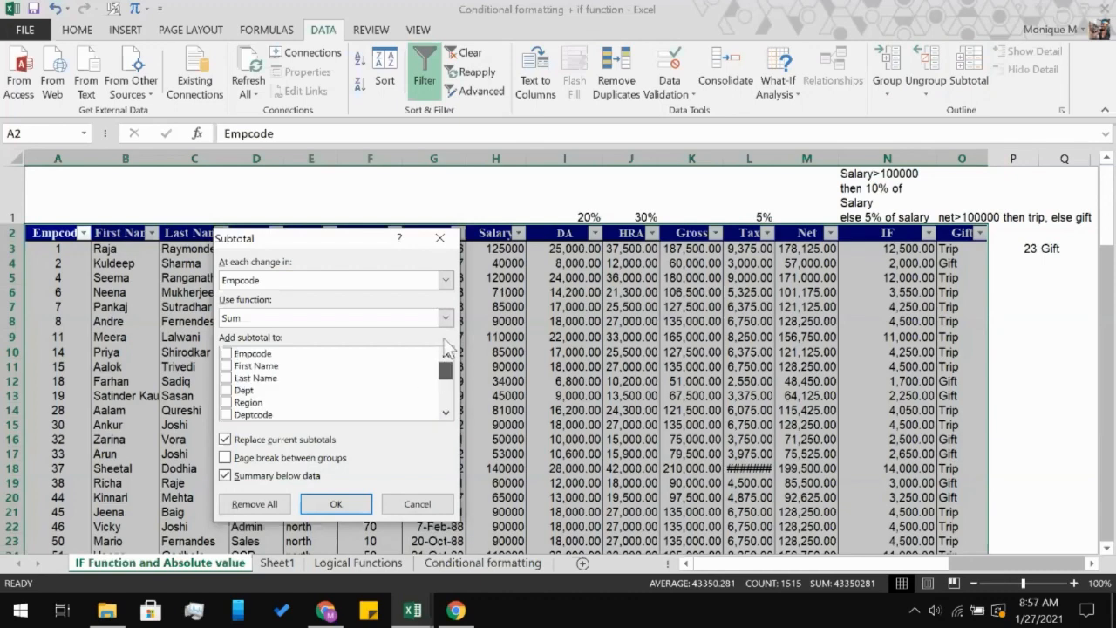
pyautogui.click(229, 405)
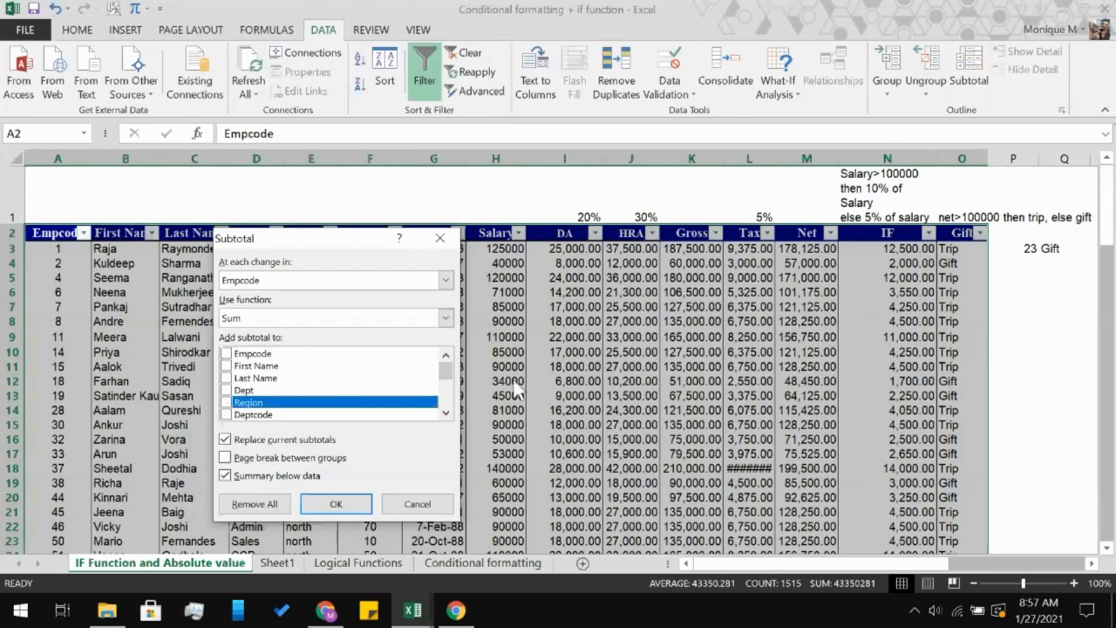
pyautogui.click(416, 279)
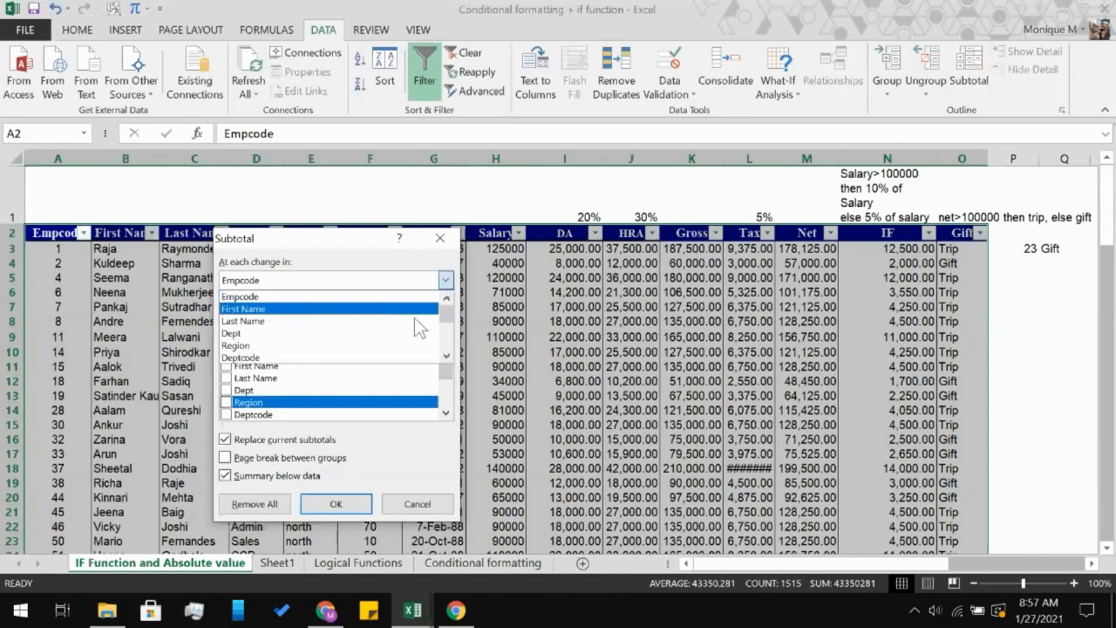
pyautogui.click(397, 345)
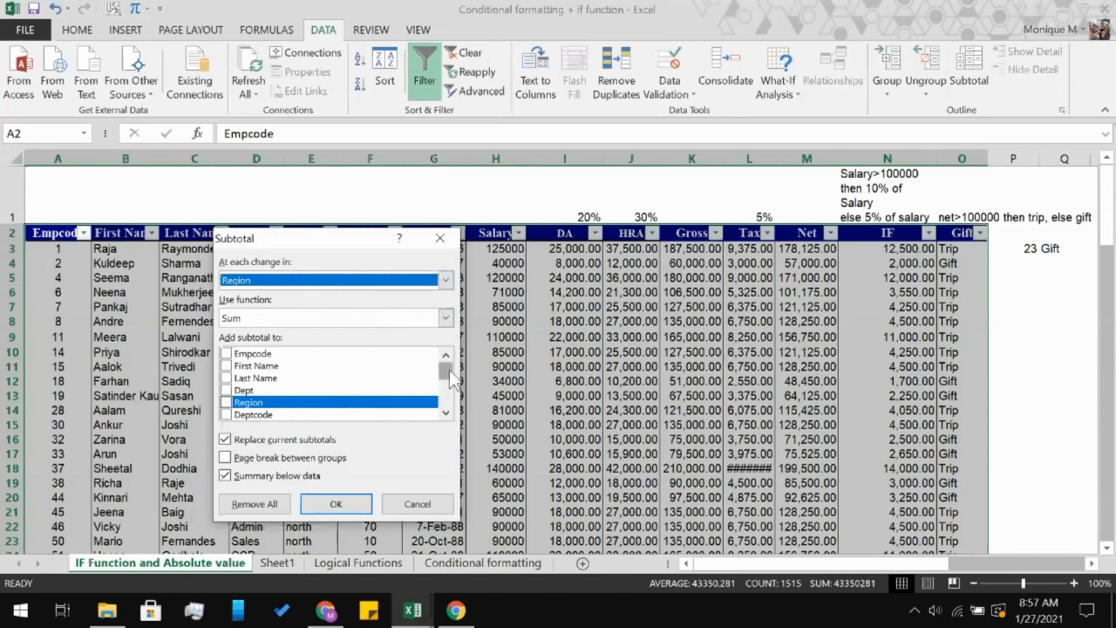
# - Exclude Gift from the Region subtotals, include Salary with the Sum function, and apply them
pyautogui.scroll(-3, 384, 410)
pyautogui.click(273, 415)
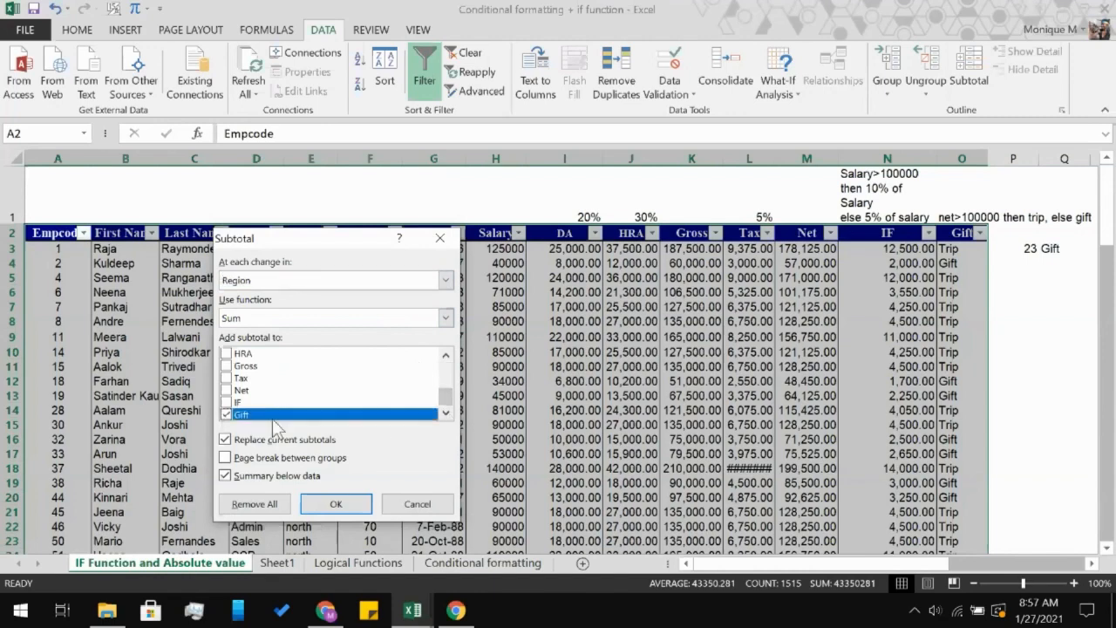
pyautogui.click(226, 415)
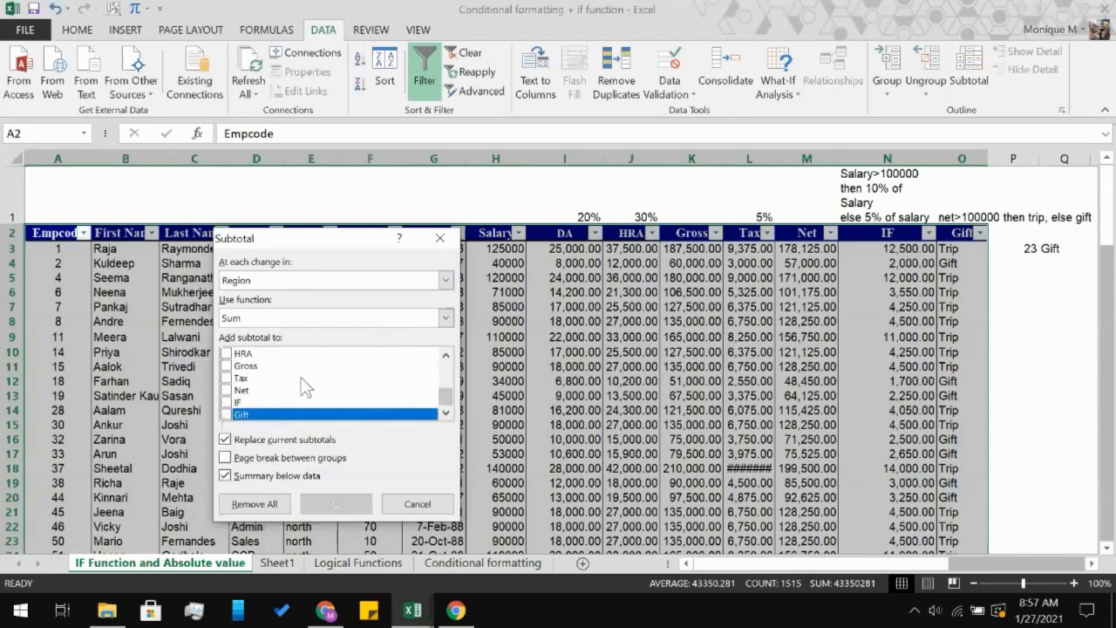
pyautogui.doubleClick(445, 355)
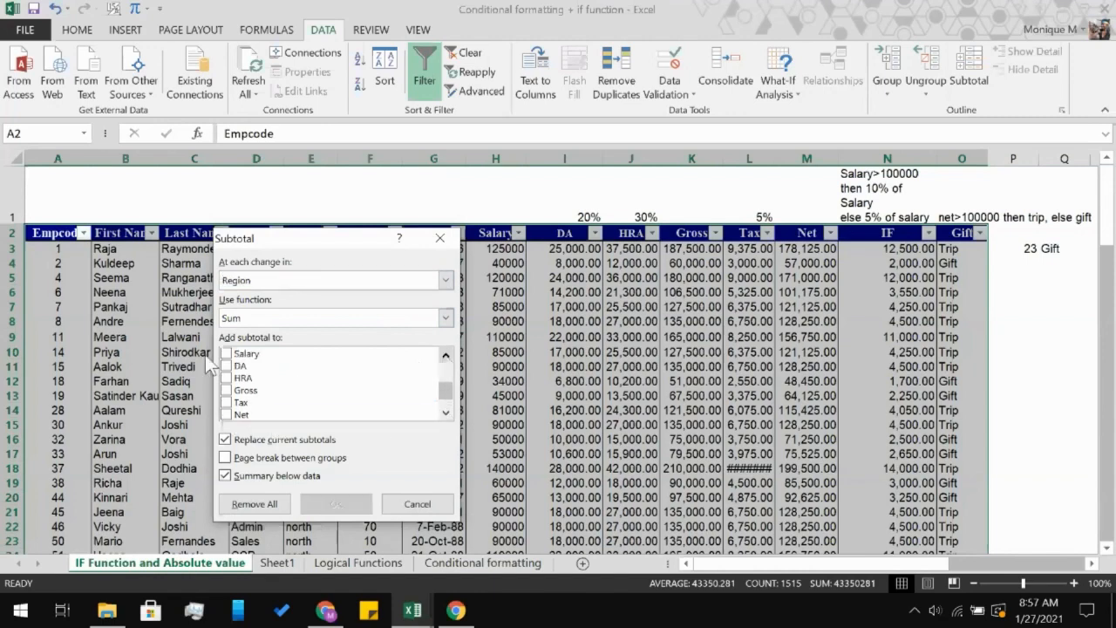
pyautogui.click(234, 357)
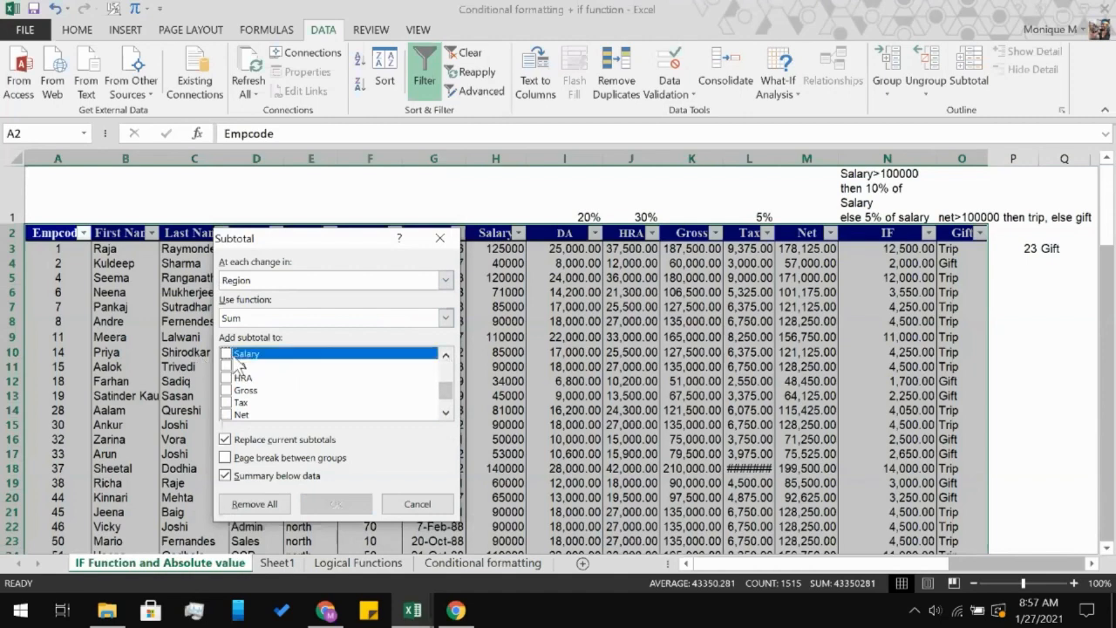
pyautogui.click(227, 355)
pyautogui.click(336, 503)
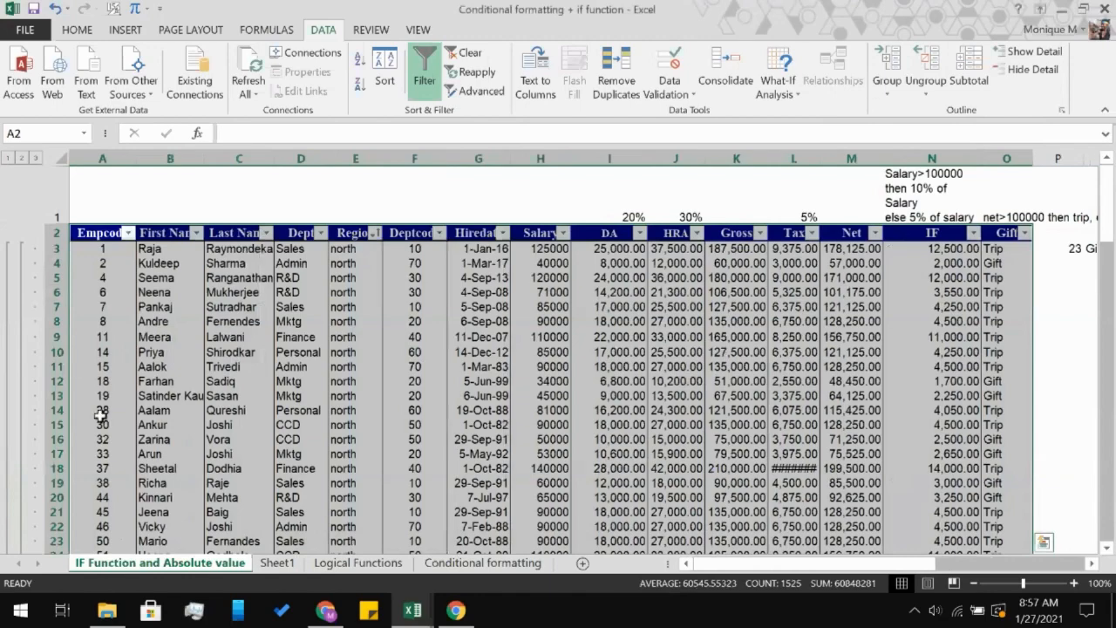
# - Examine the salary total rows beneath each region's employees and the grand total row at the end of the table
pyautogui.scroll(-7, 100, 417)
pyautogui.scroll(-20, 101, 415)
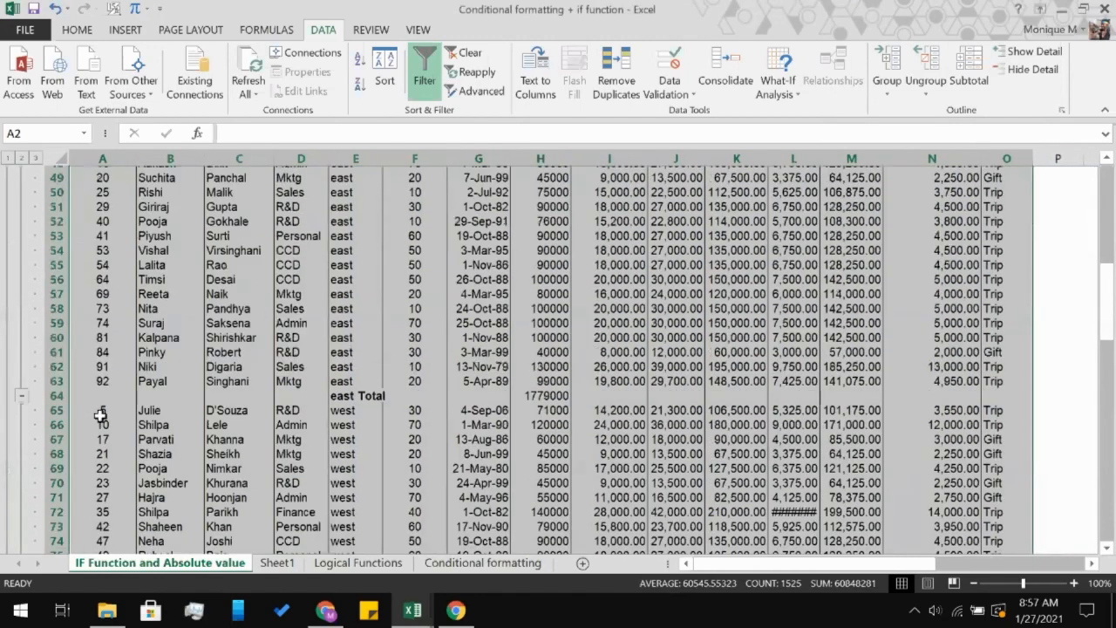
pyautogui.scroll(2, 99, 416)
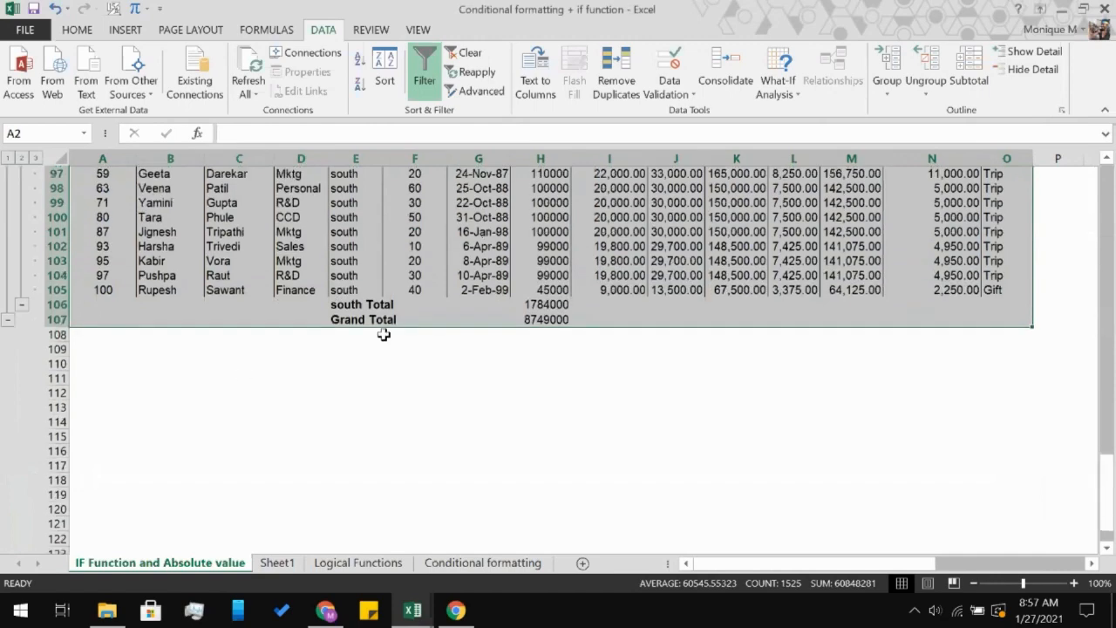
pyautogui.scroll(7, 379, 319)
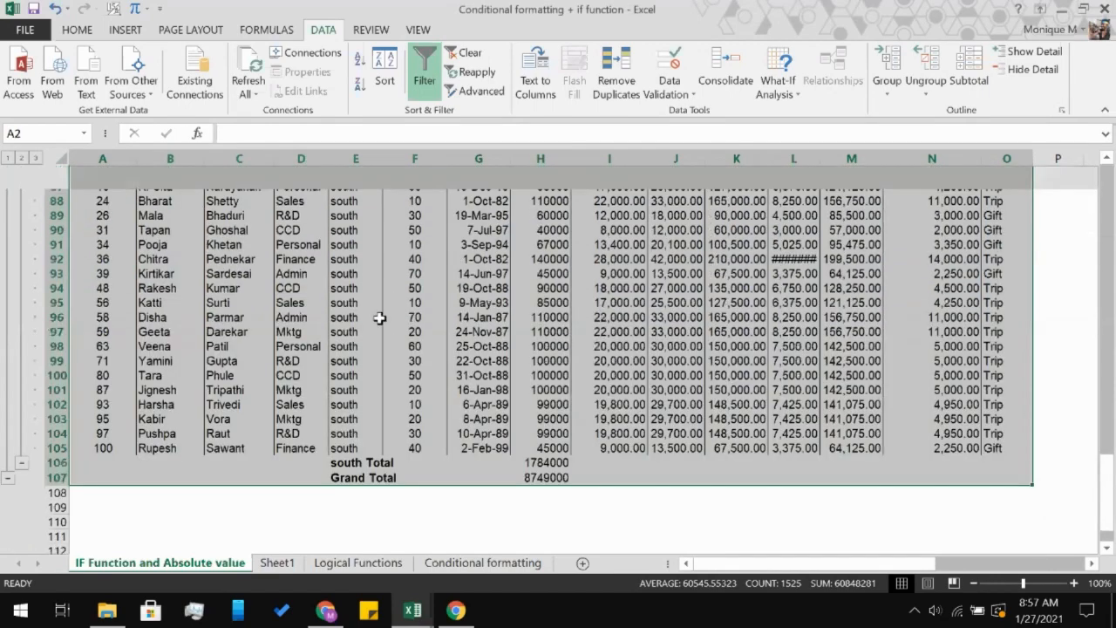
pyautogui.scroll(6, 379, 319)
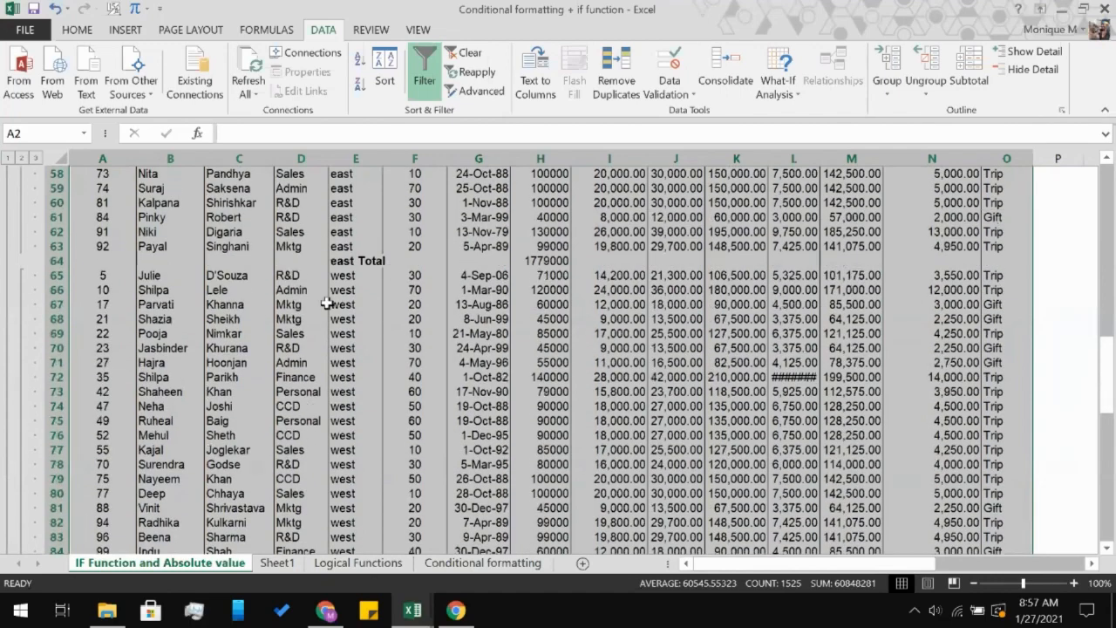
pyautogui.scroll(4, 370, 298)
pyautogui.scroll(4, 369, 298)
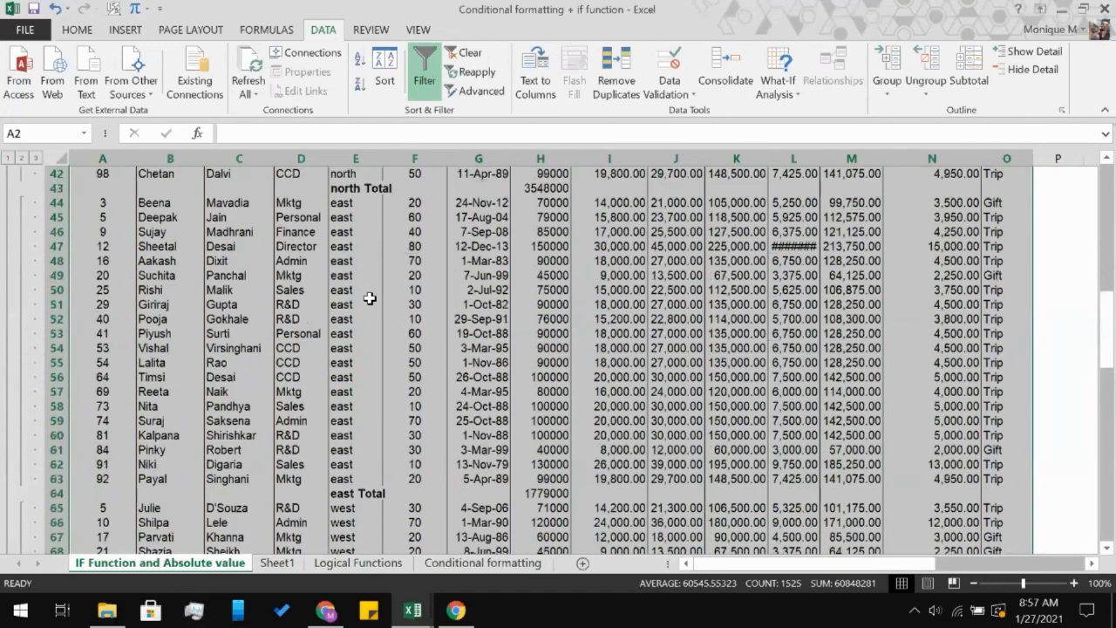
pyautogui.scroll(3, 346, 361)
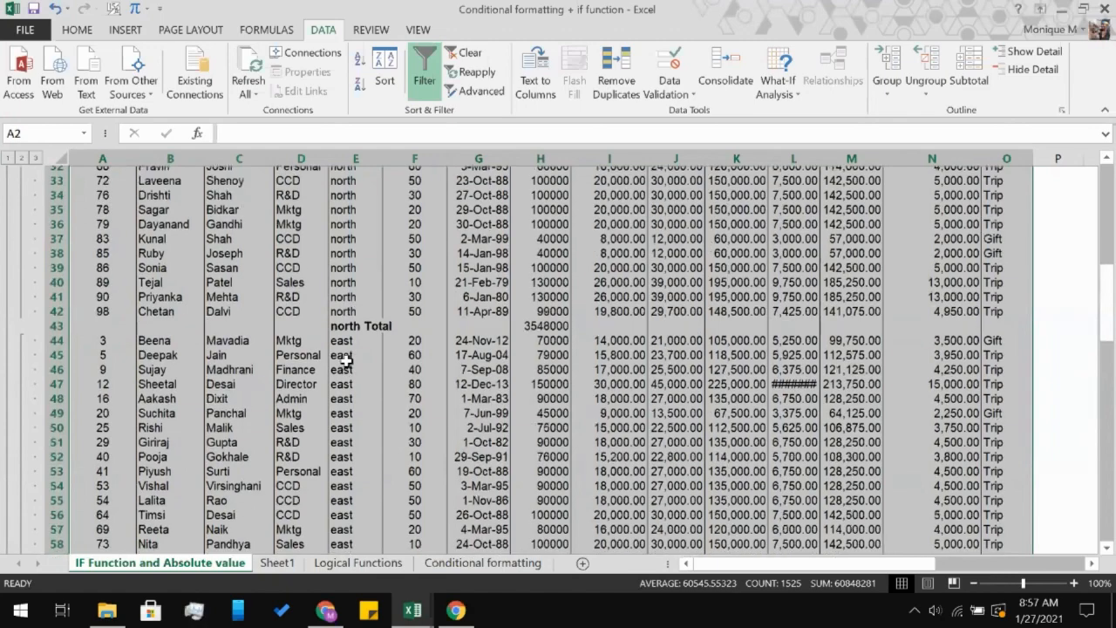
pyautogui.scroll(8, 346, 361)
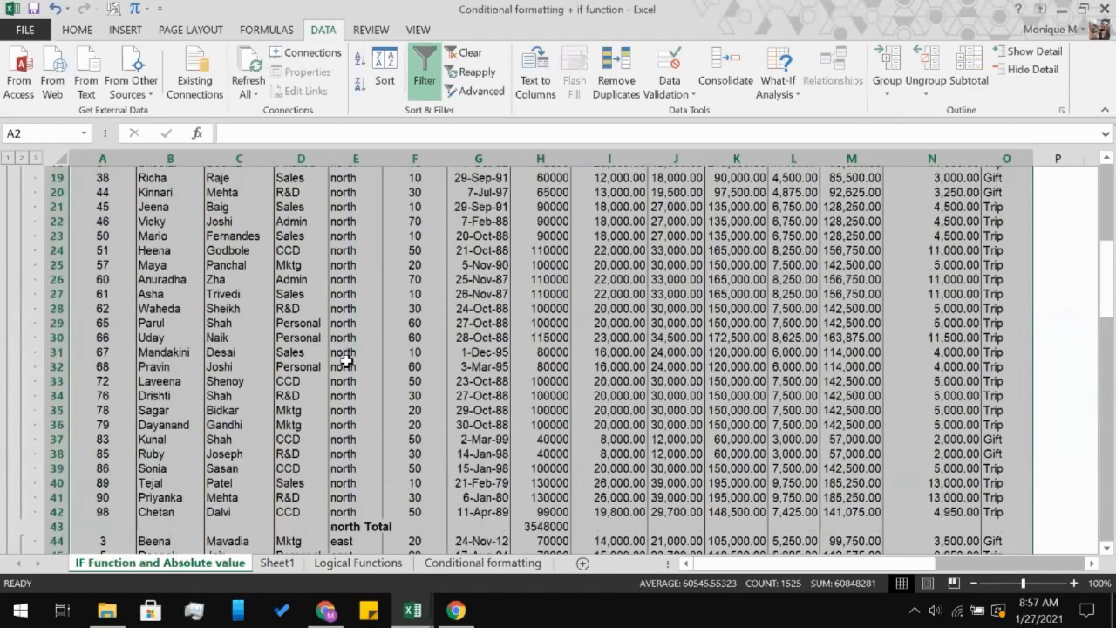
pyautogui.scroll(-1, 346, 361)
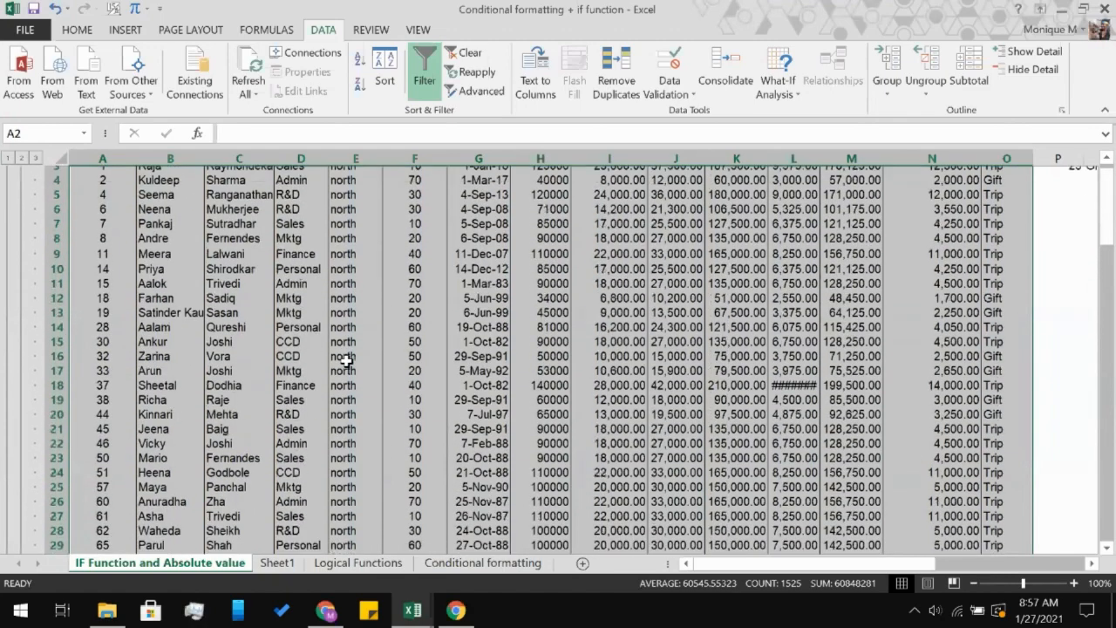
pyautogui.scroll(-9, 347, 362)
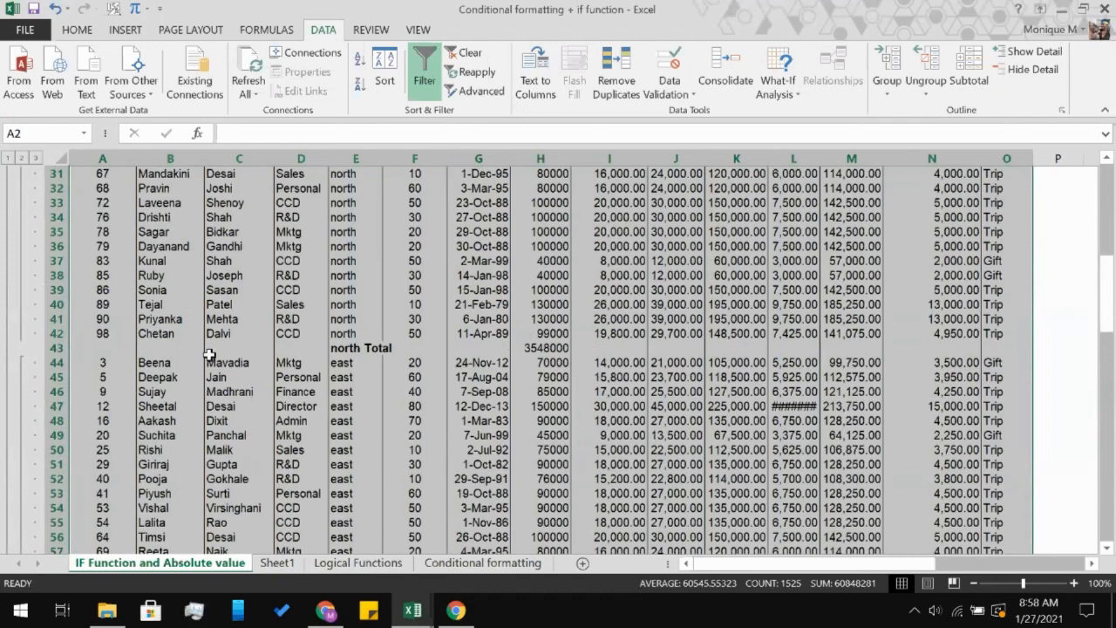
# - Collapse the outline to the grand total alone and expand it one level to the region totals
pyautogui.click(8, 159)
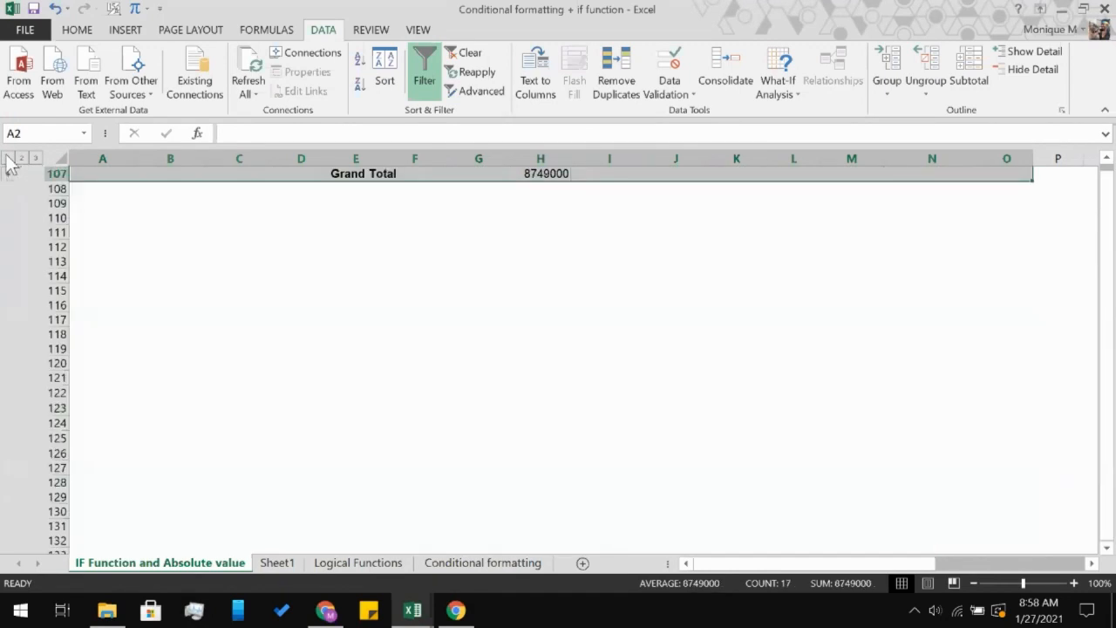
pyautogui.scroll(1, 312, 310)
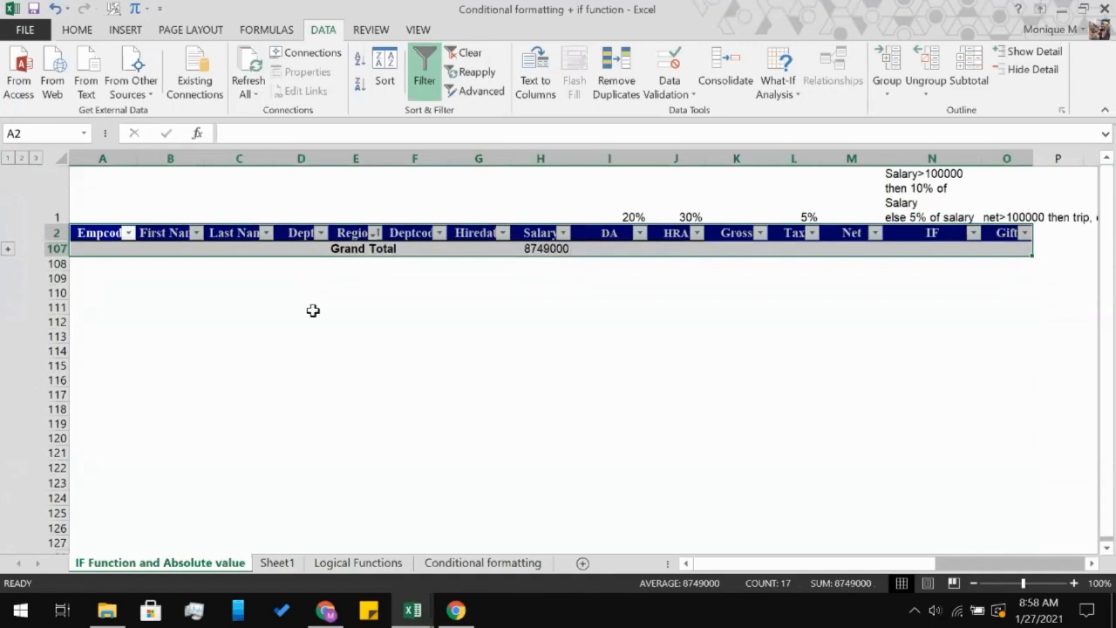
pyautogui.click(22, 158)
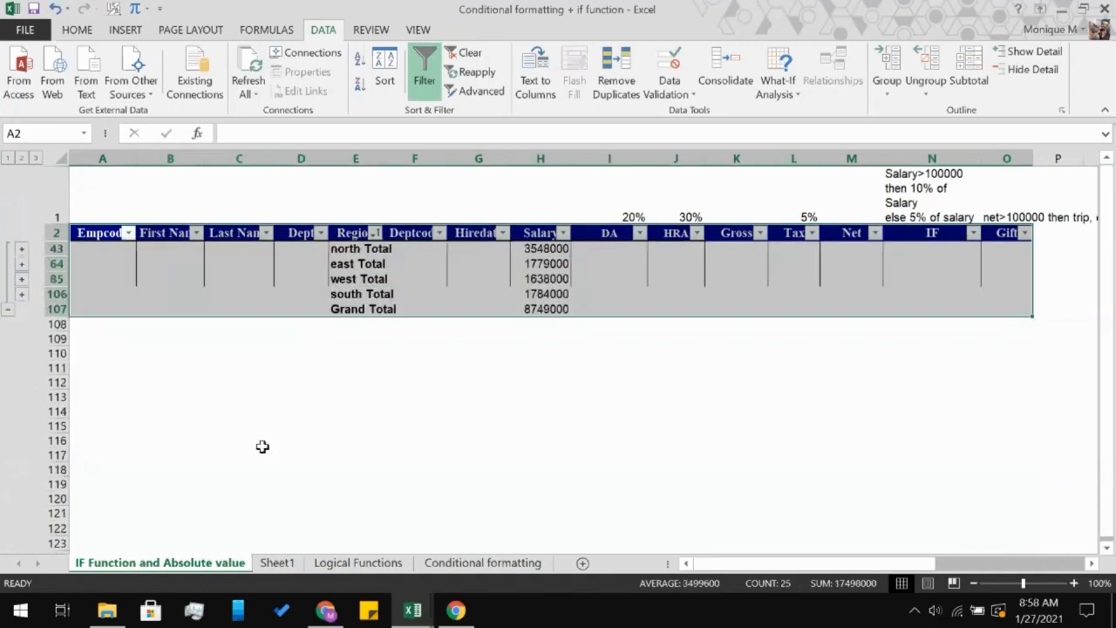
pyautogui.moveTo(263, 447); pyautogui.dragTo(242, 376)
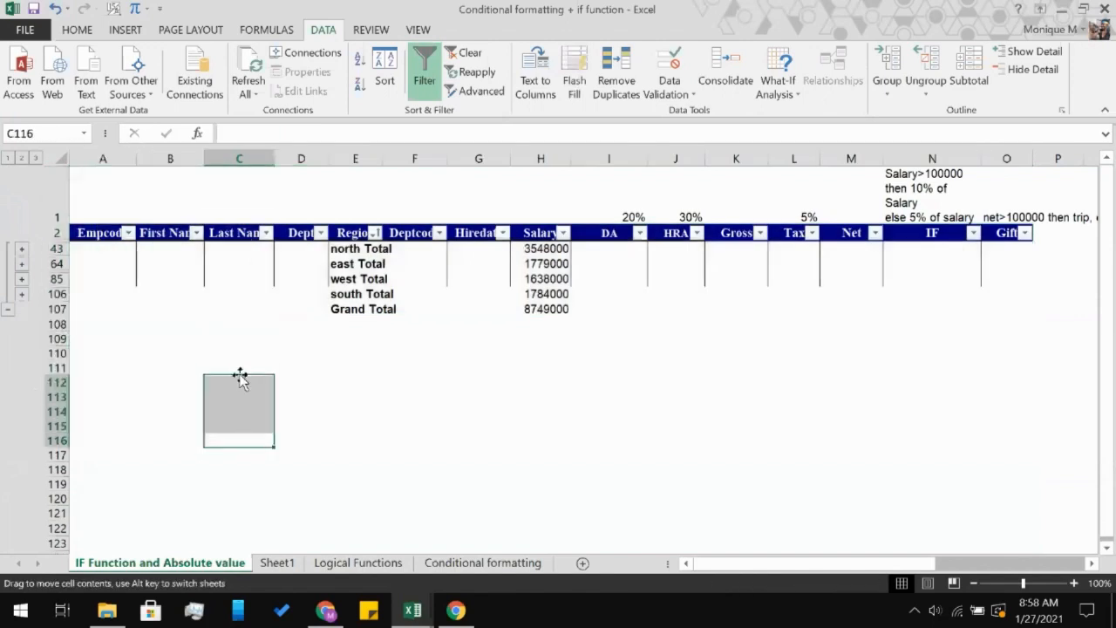
pyautogui.click(339, 443)
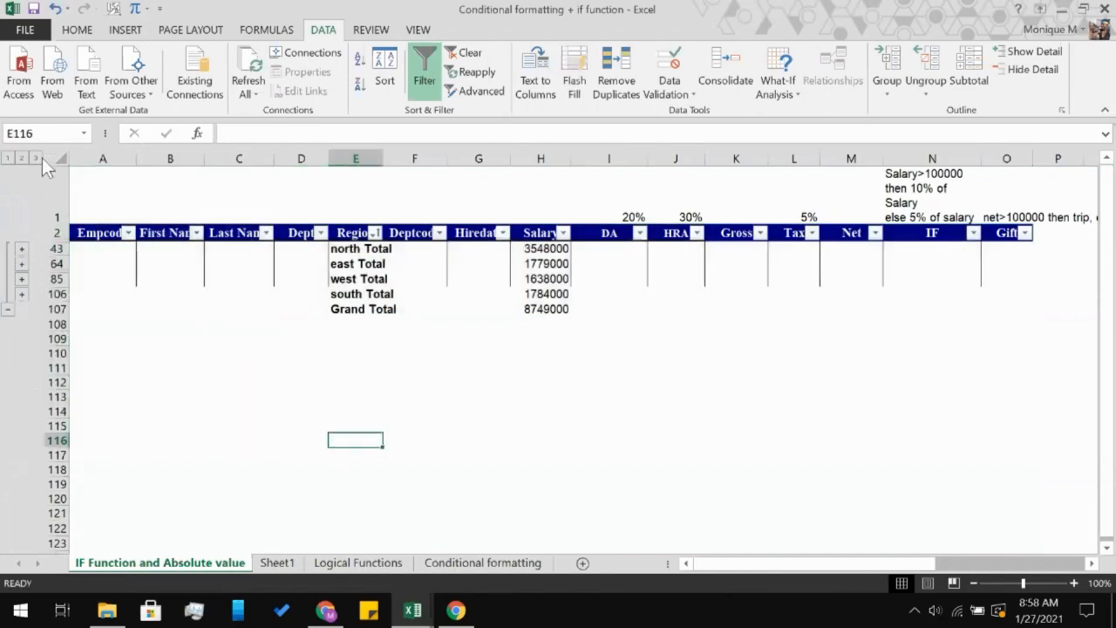
# - Expand only the north group to show its employee rows, leaving the other regions collapsed, and review the totals
pyautogui.click(22, 250)
pyautogui.scroll(-6, 95, 253)
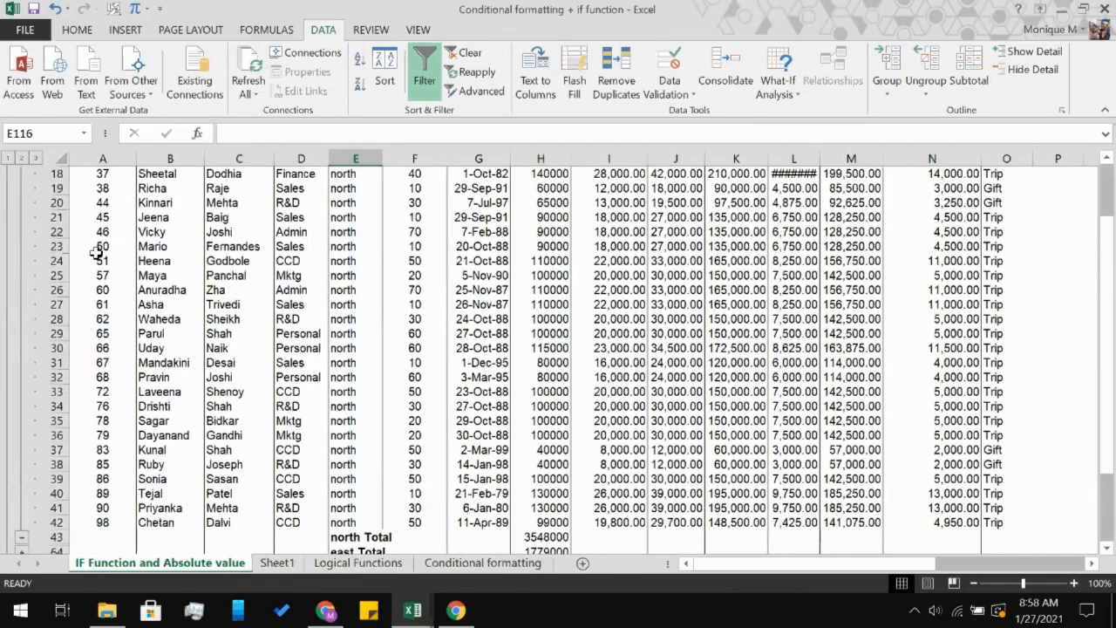
pyautogui.scroll(-5, 482, 406)
pyautogui.scroll(5, 482, 406)
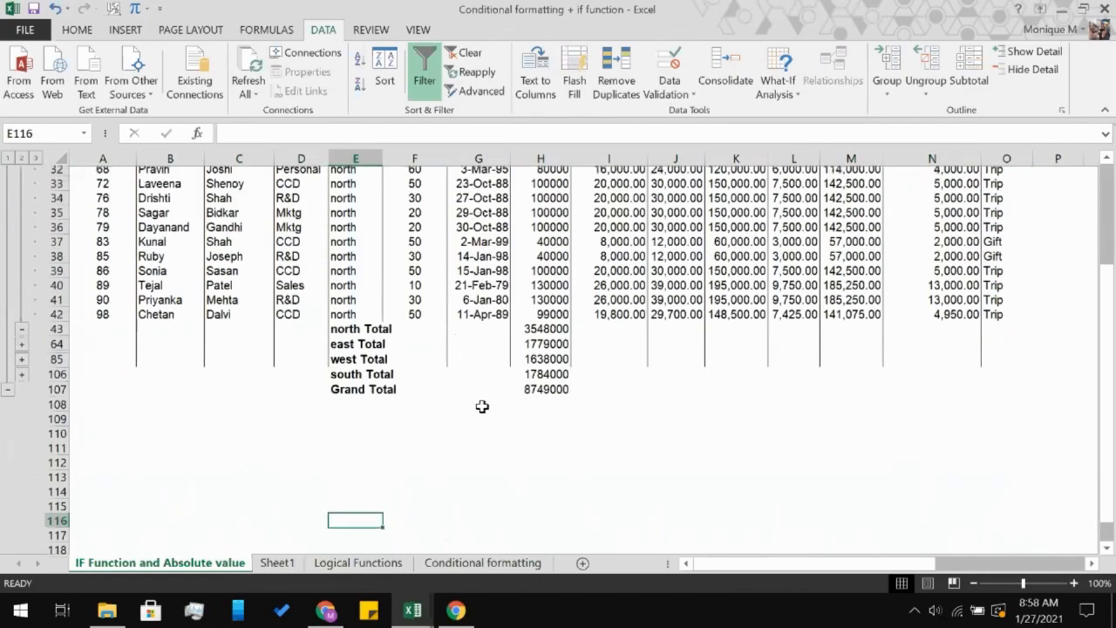
pyautogui.scroll(-6, 483, 406)
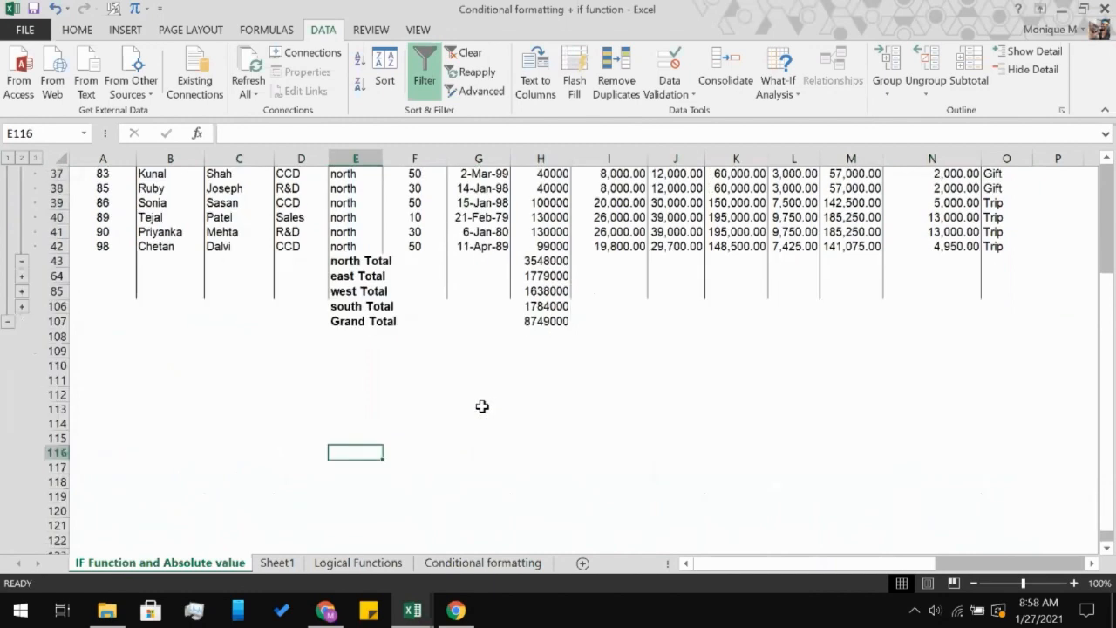
pyautogui.scroll(1, 483, 407)
pyautogui.click(482, 406)
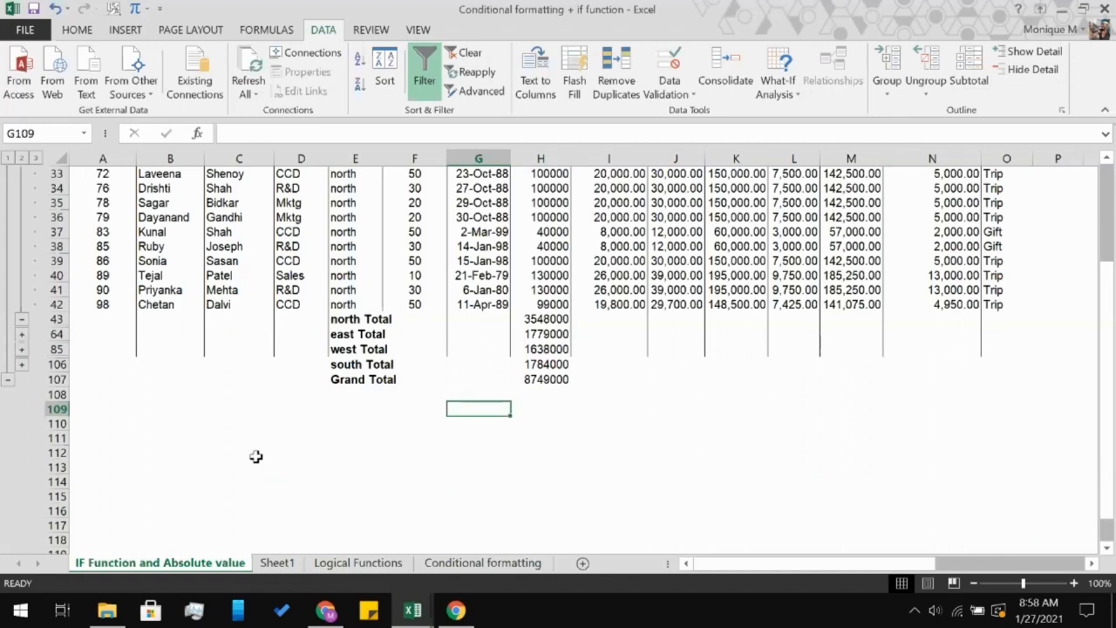
pyautogui.click(426, 362)
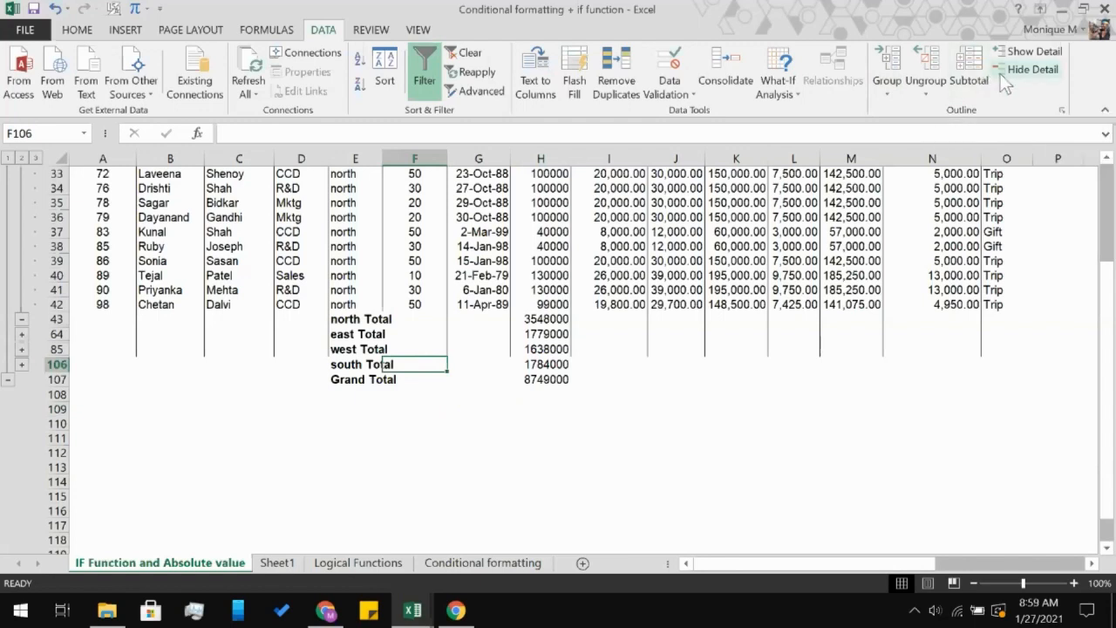
pyautogui.click(963, 80)
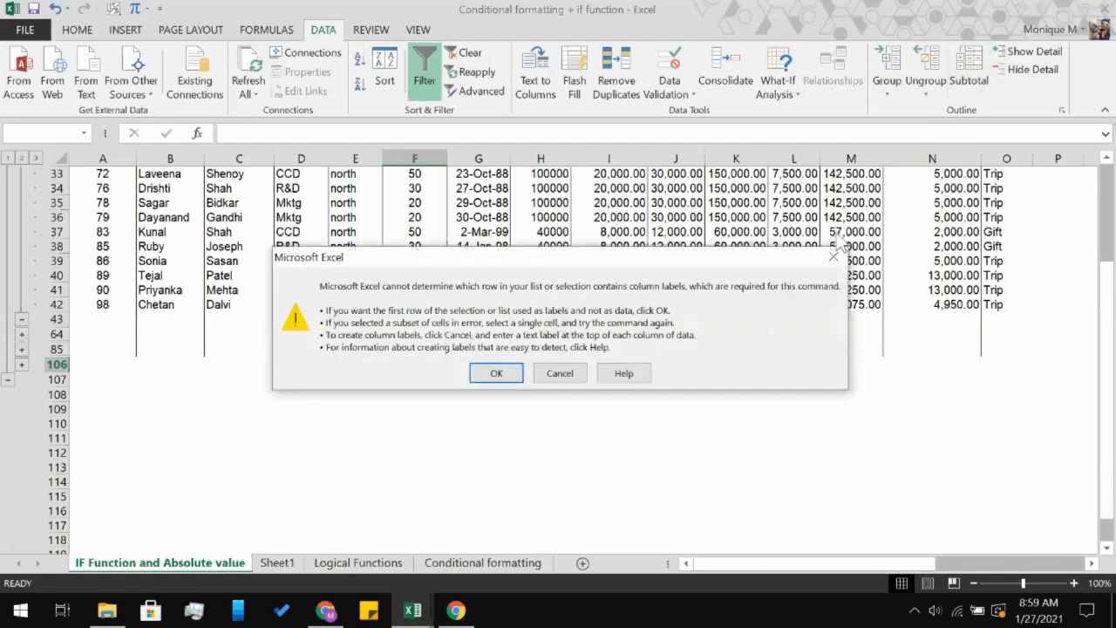
pyautogui.click(550, 372)
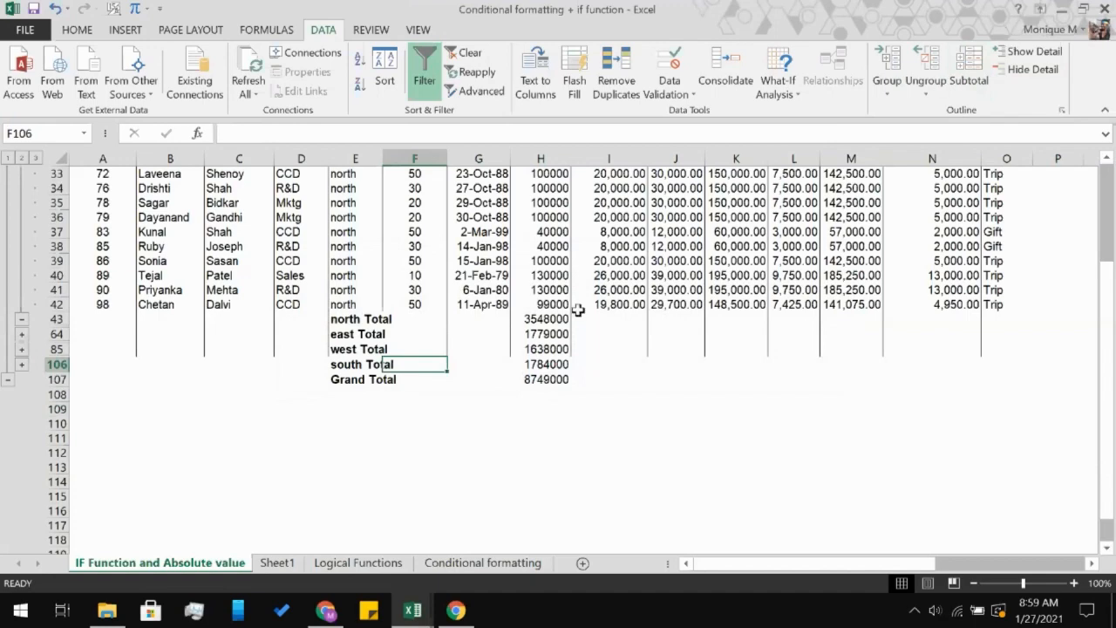
# - Remove all region subtotals from the employee table and check the employee rows through to the last record
pyautogui.scroll(11, 578, 311)
pyautogui.click(334, 338)
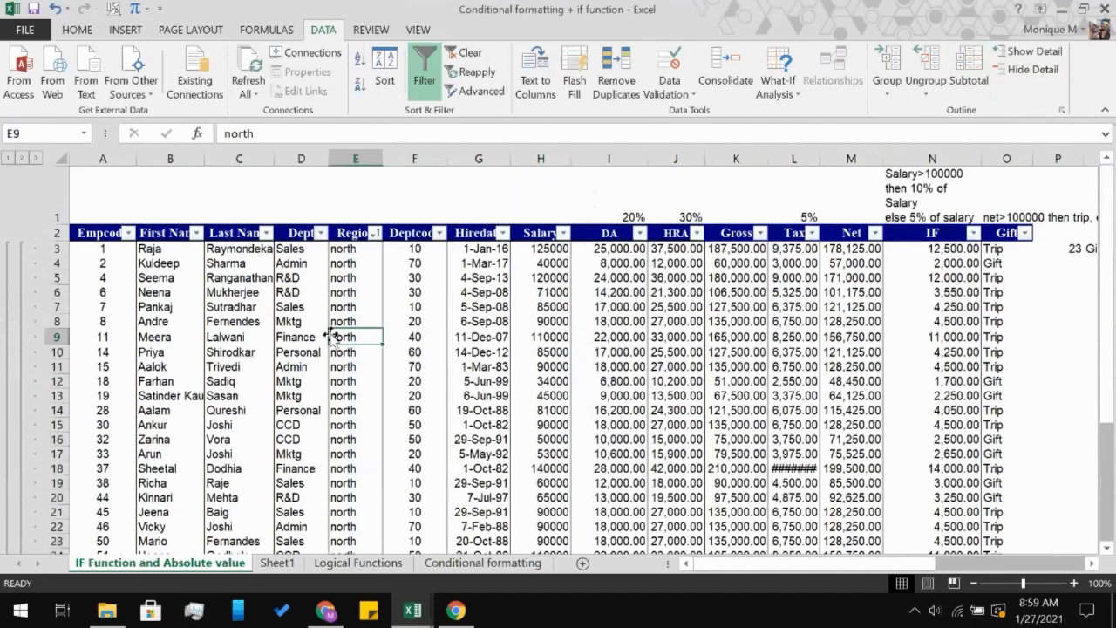
pyautogui.click(505, 337)
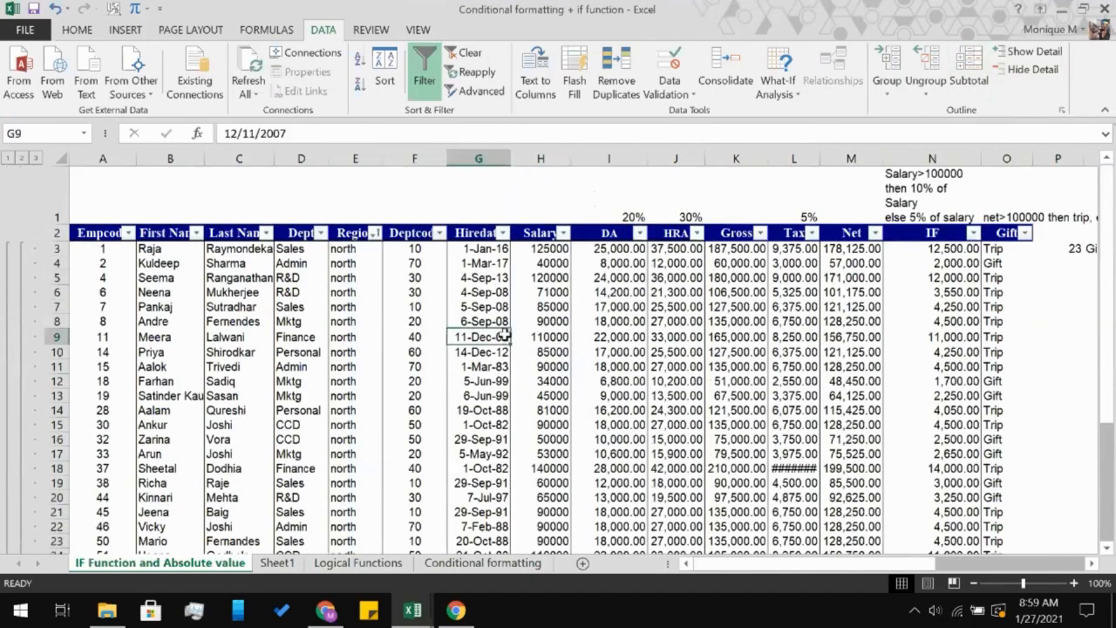
pyautogui.click(981, 77)
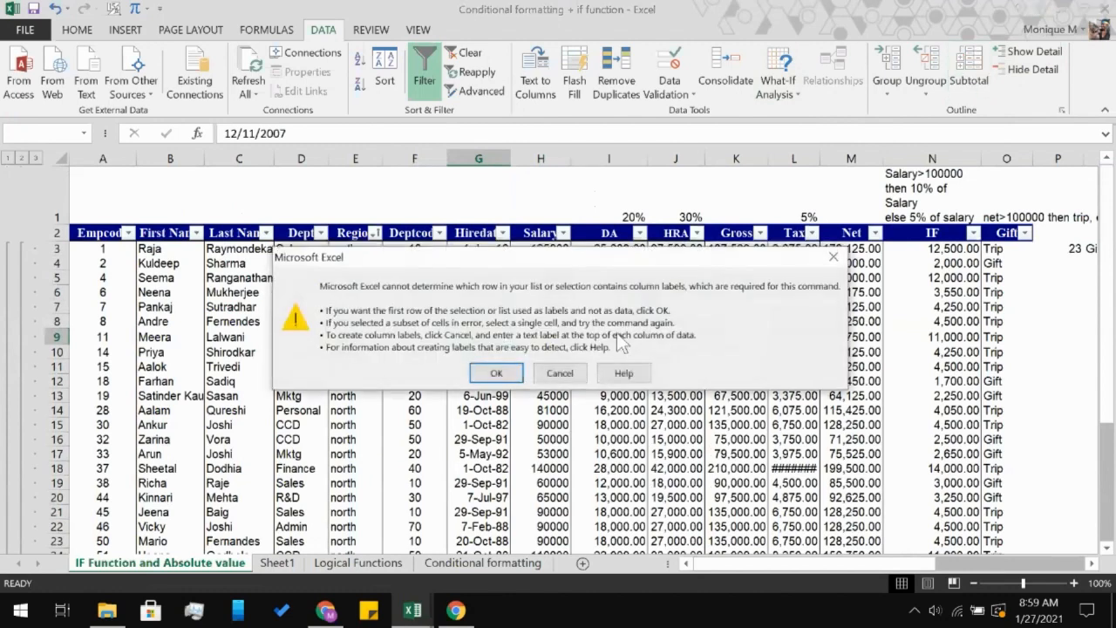
pyautogui.click(494, 373)
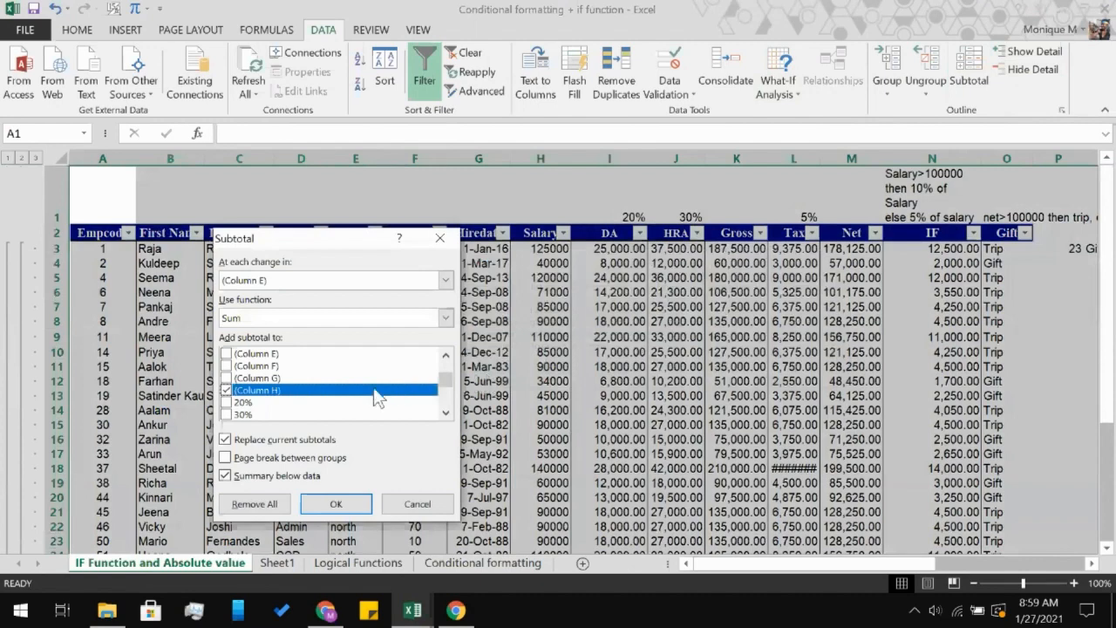
pyautogui.click(260, 506)
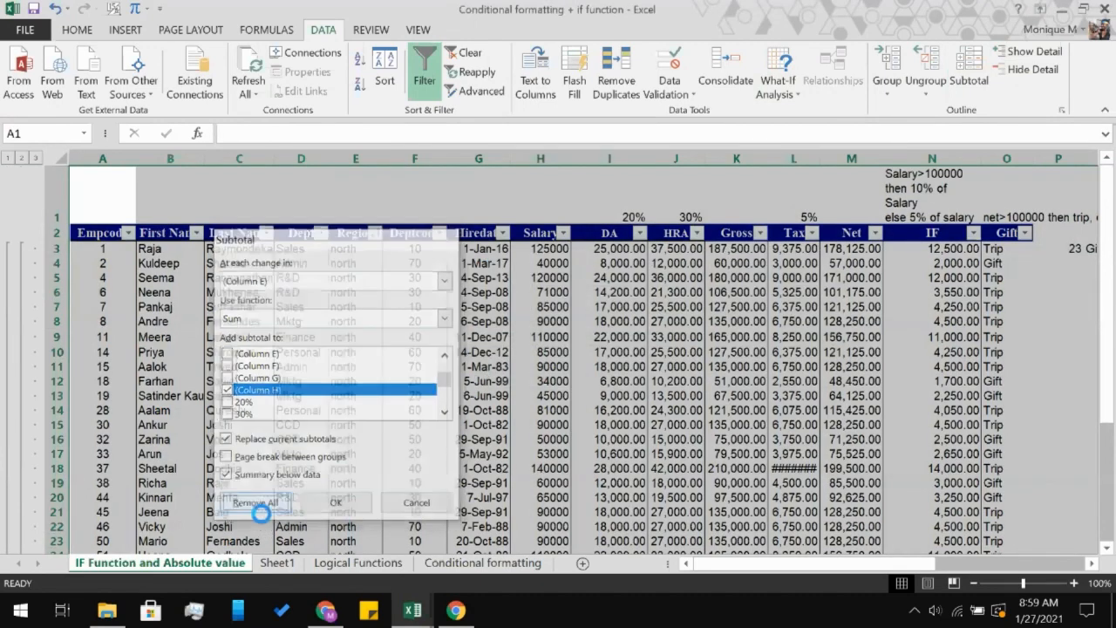
pyautogui.scroll(-10, 587, 427)
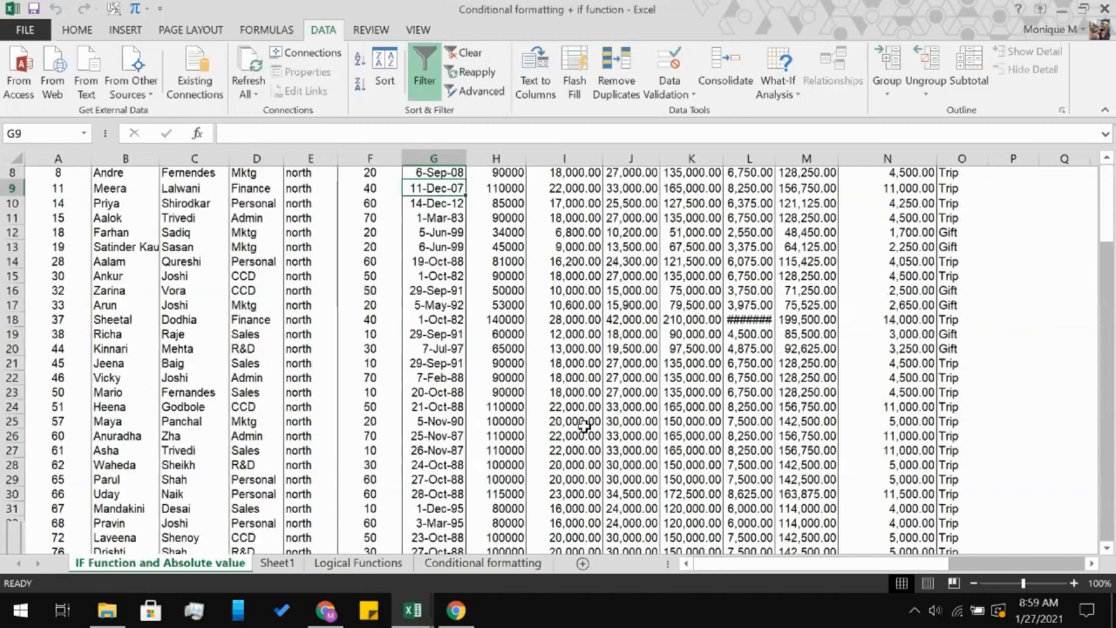
pyautogui.scroll(9, 584, 427)
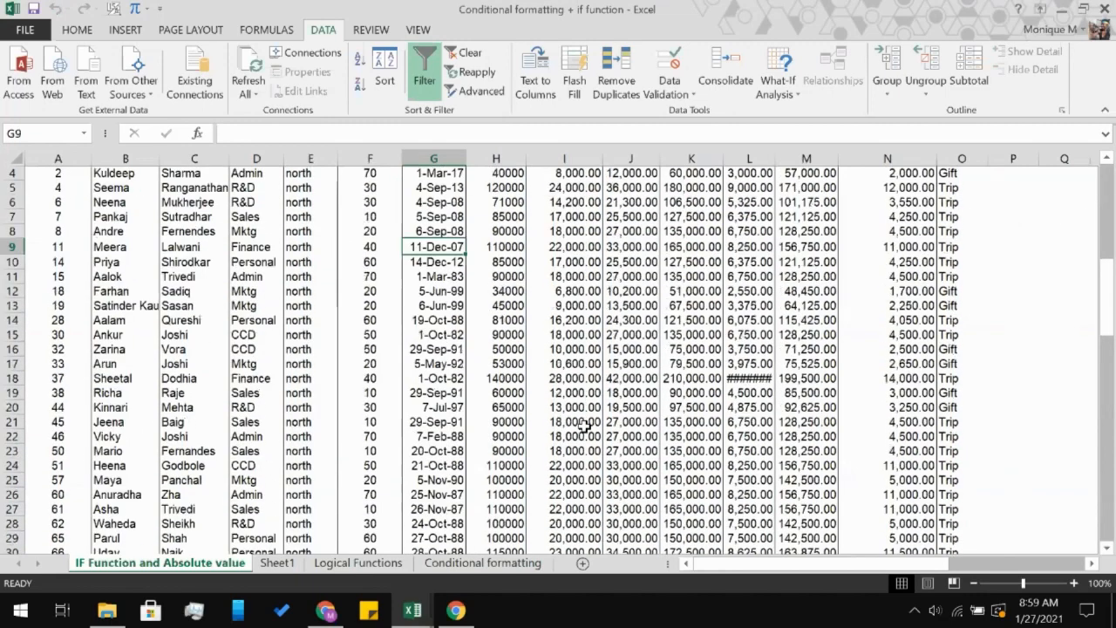
pyautogui.scroll(-20, 585, 427)
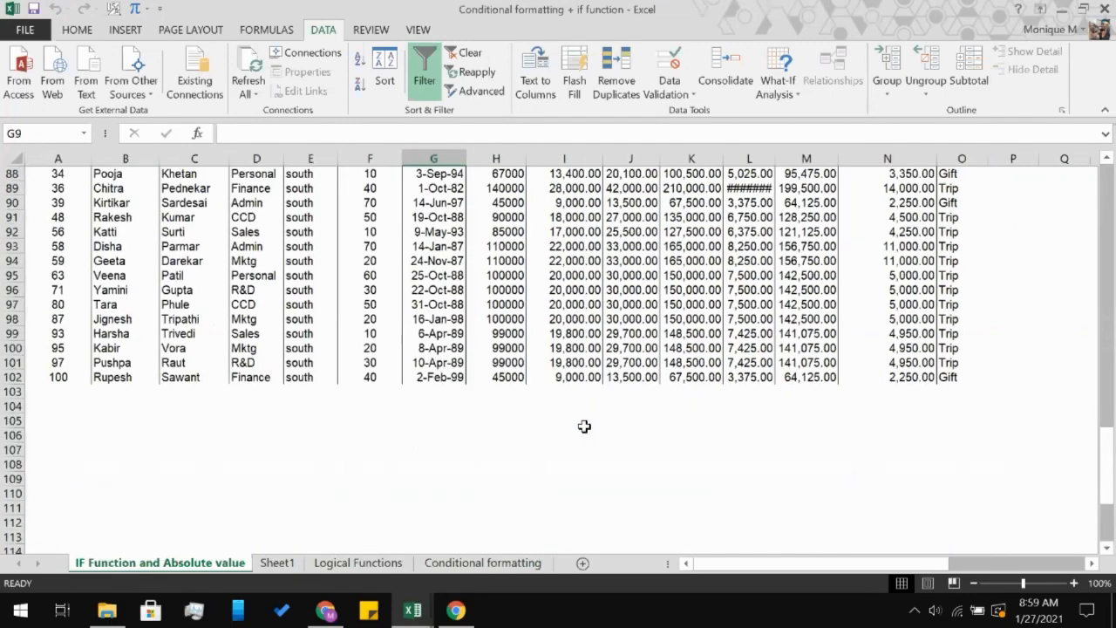
pyautogui.scroll(20, 584, 426)
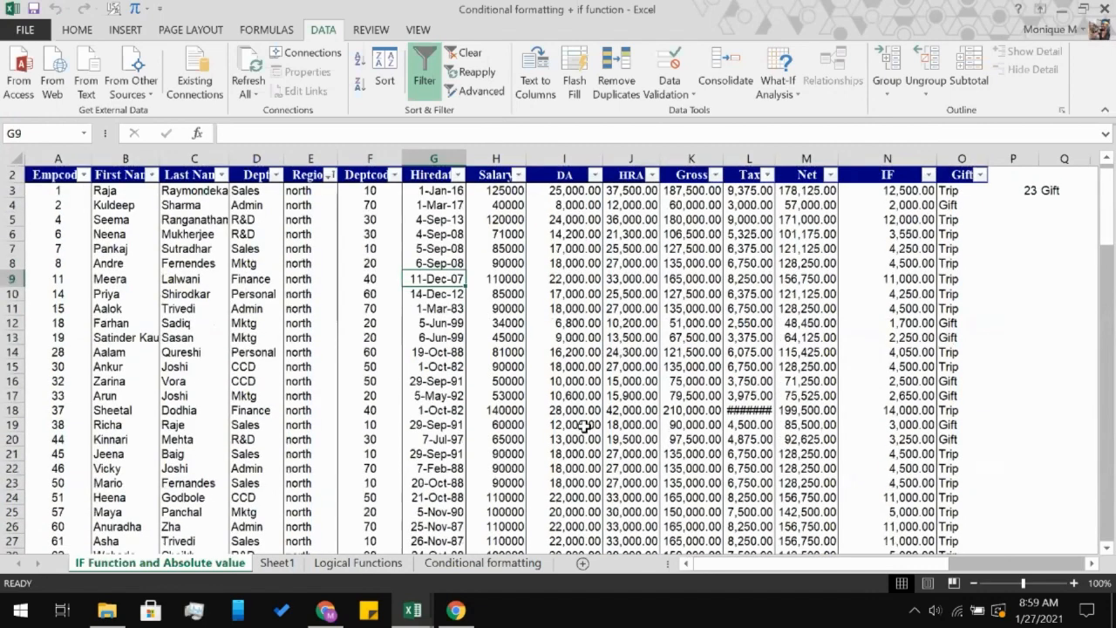
pyautogui.scroll(1, 585, 427)
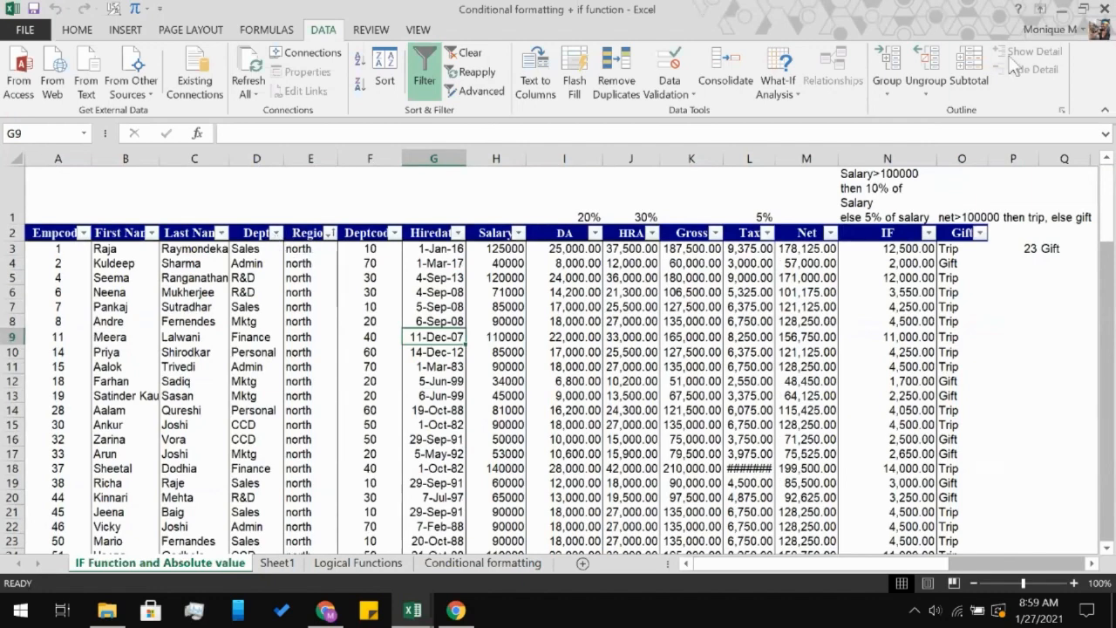
# - Select the whole employee table from the header row to the last record, A2:O102, and open the subtotal settings
pyautogui.click(970, 66)
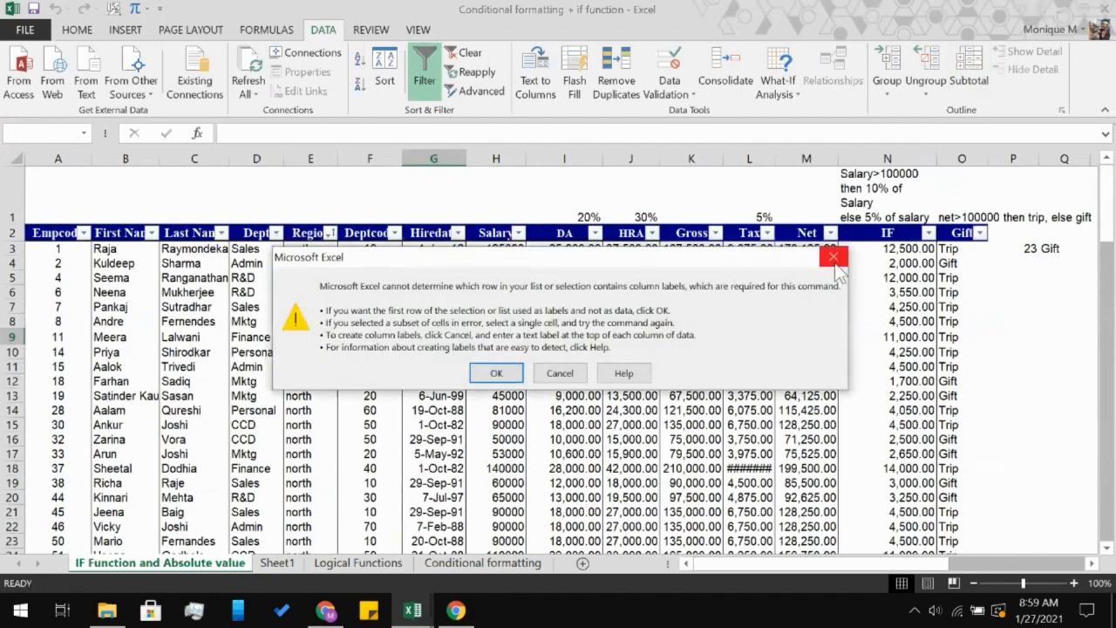
pyautogui.click(835, 258)
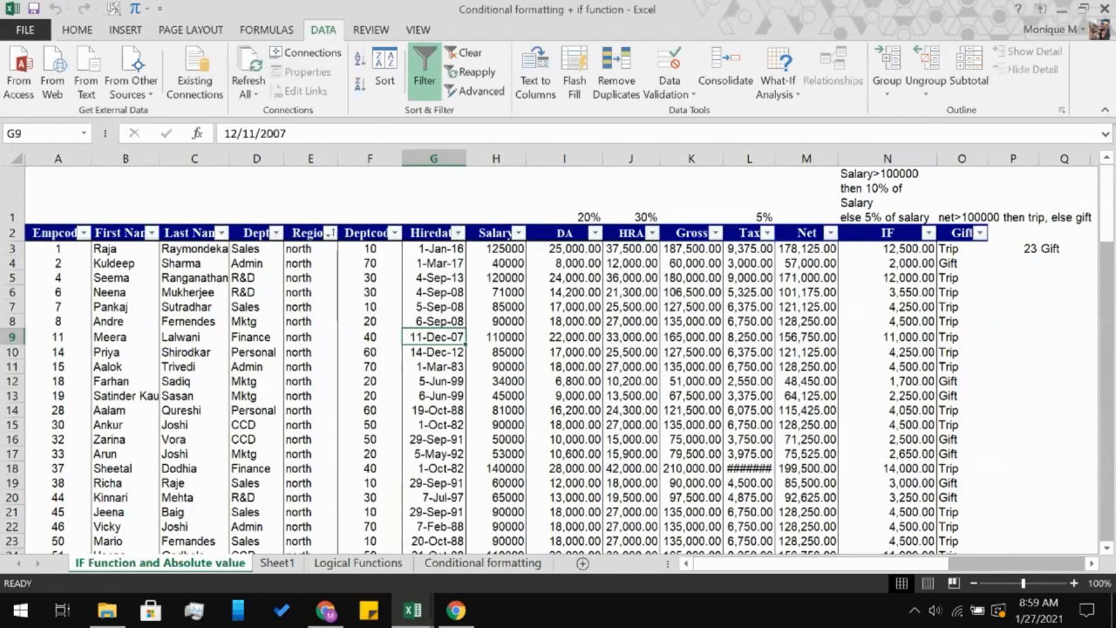
pyautogui.click(49, 236)
pyautogui.scroll(-15, 715, 371)
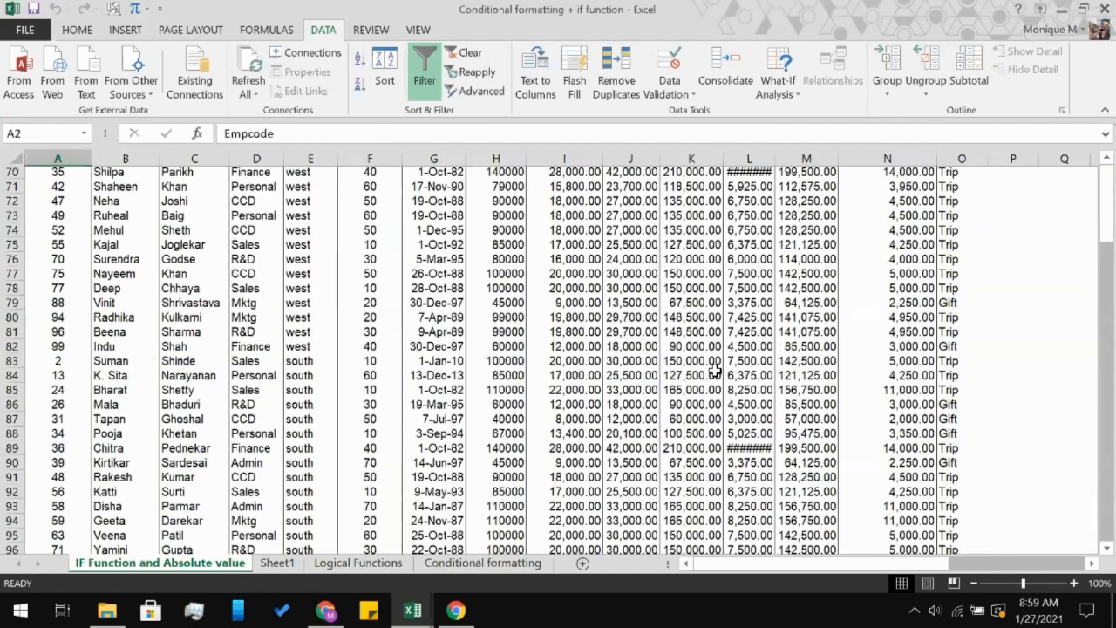
pyautogui.keyDown('shift'); pyautogui.click(957, 348); pyautogui.keyUp('shift')
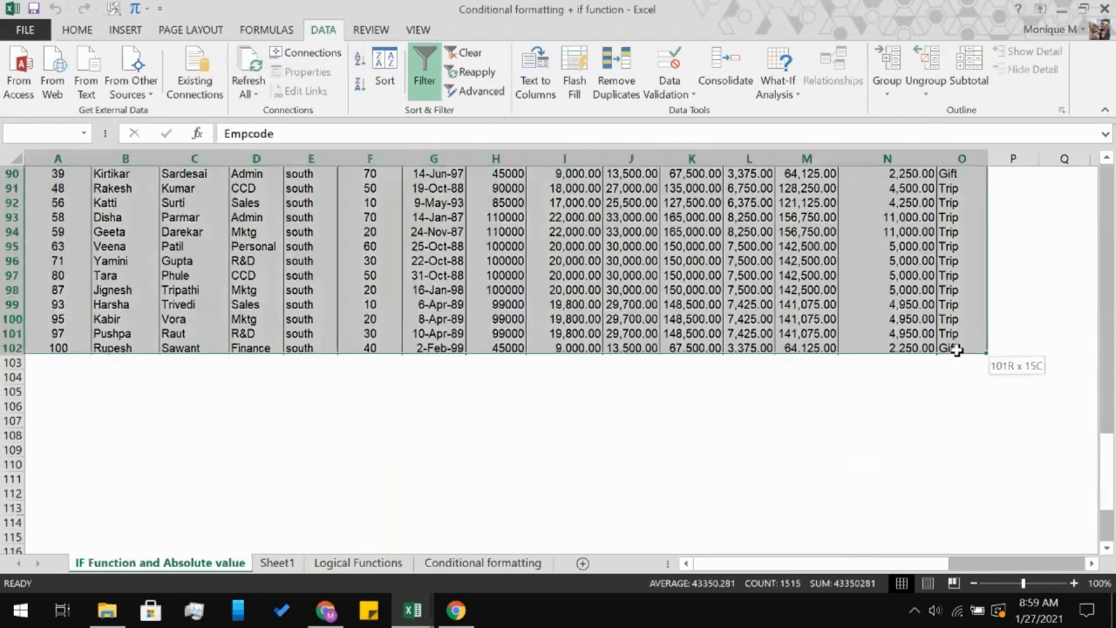
pyautogui.click(966, 65)
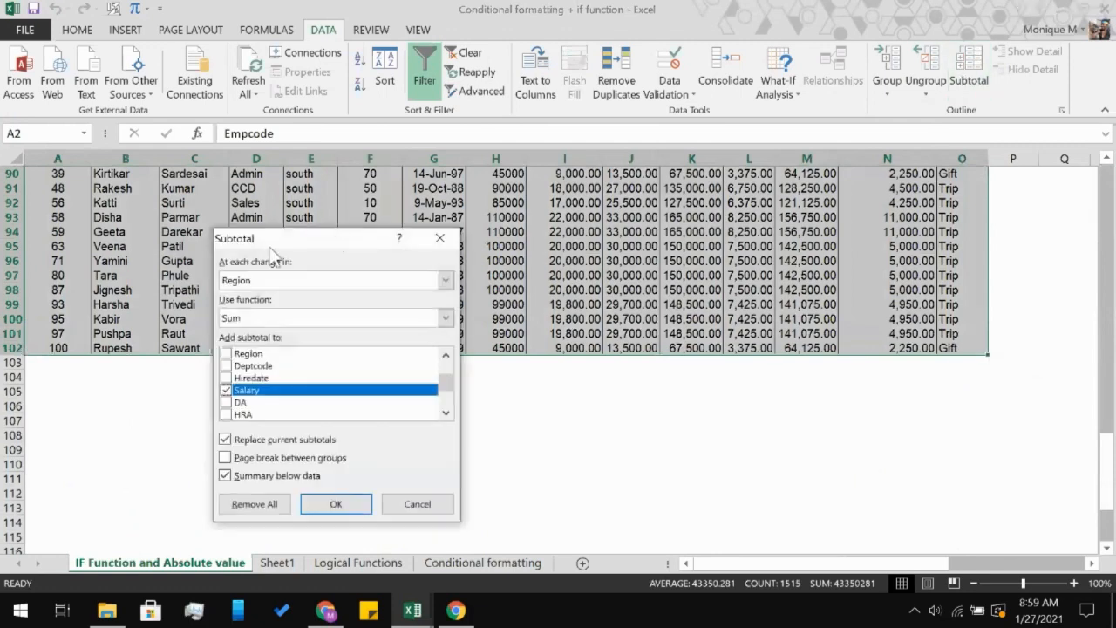
# - Set the subtotals to be calculated at each change in Dept and include the Net column
pyautogui.click(266, 279)
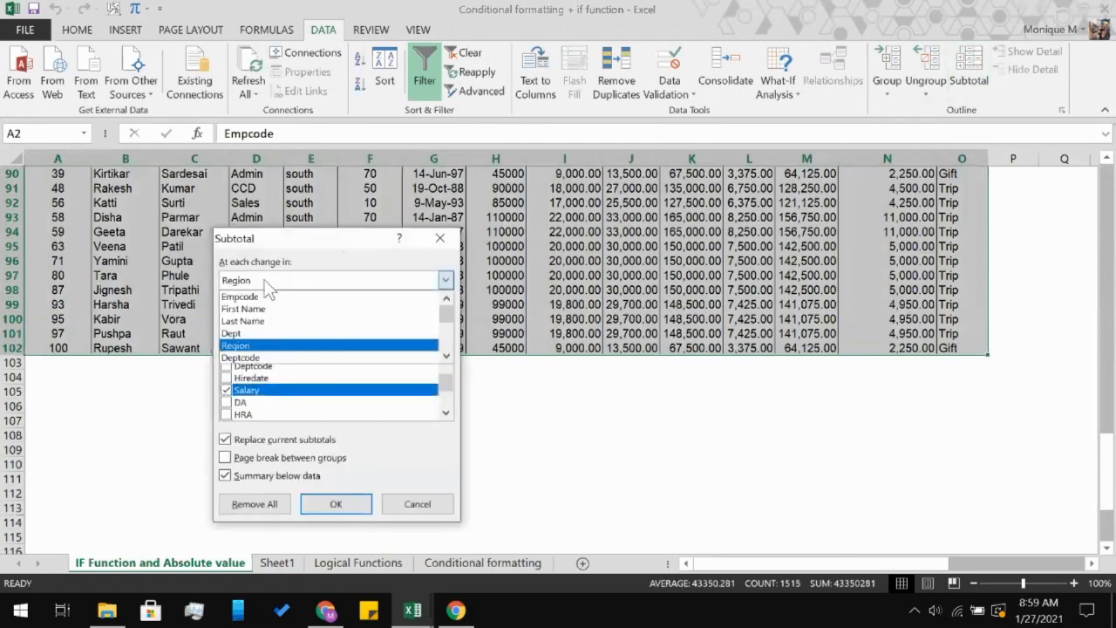
pyautogui.click(267, 335)
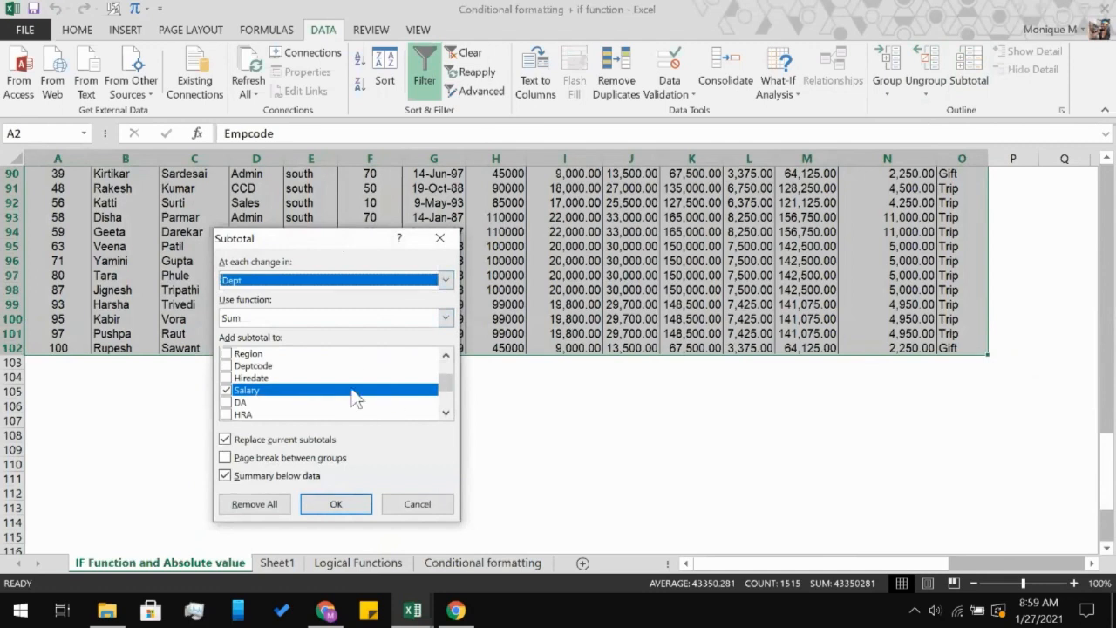
pyautogui.moveTo(445, 387); pyautogui.dragTo(447, 403)
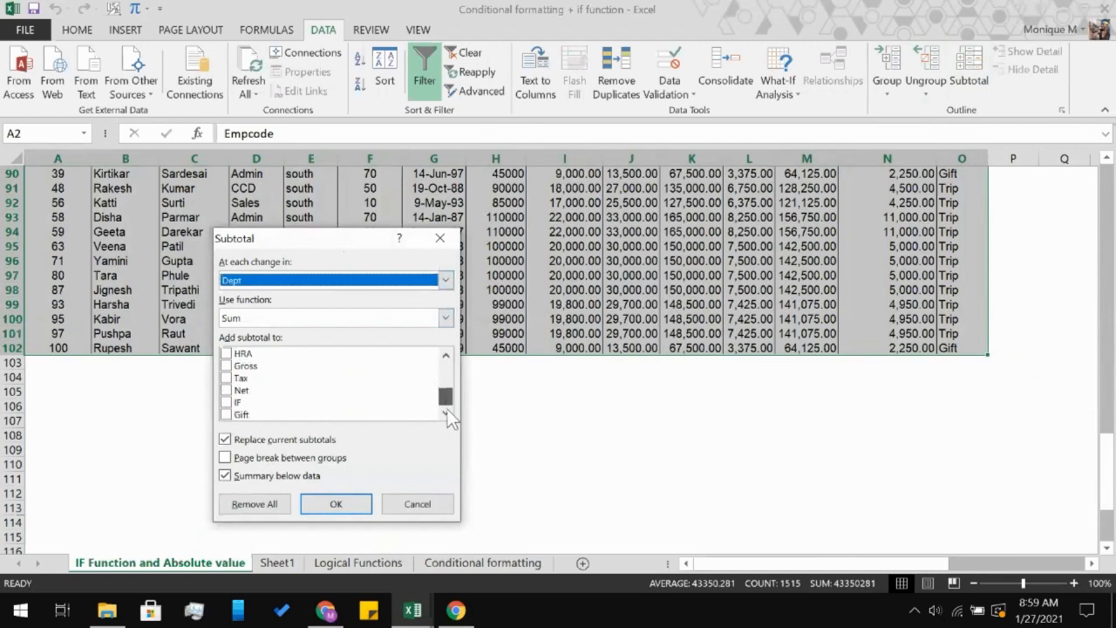
pyautogui.click(242, 392)
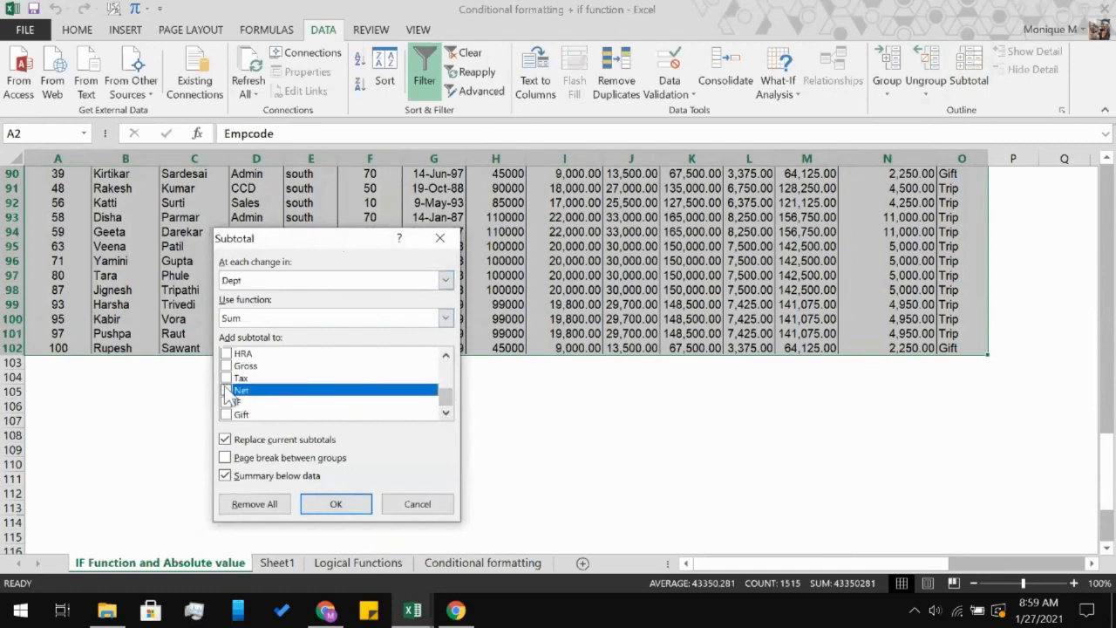
pyautogui.click(226, 390)
# - Exclude Salary from the subtotals, apply them with the Sum function, and review the department total rows in the Net column
pyautogui.moveTo(446, 403); pyautogui.dragTo(446, 364)
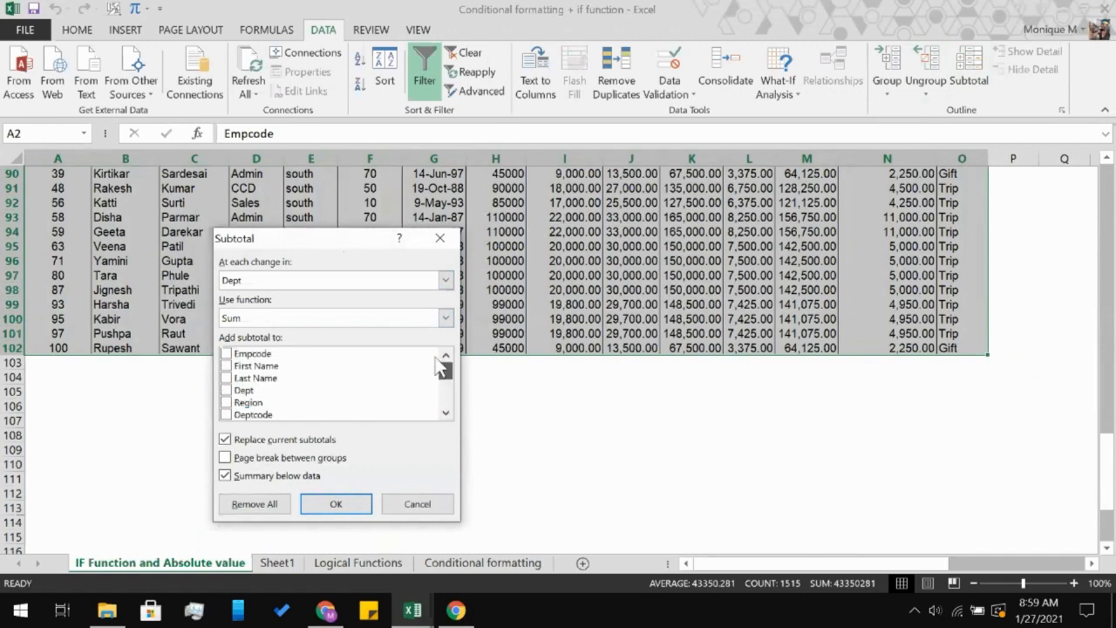
pyautogui.click(446, 412)
pyautogui.click(446, 412)
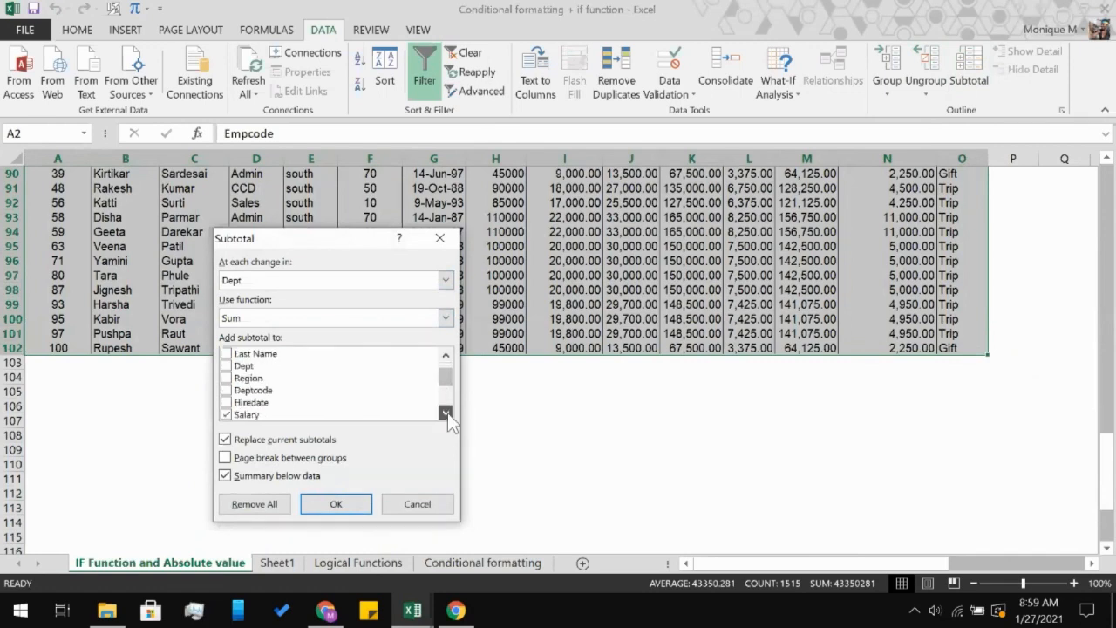
pyautogui.click(447, 412)
pyautogui.click(230, 405)
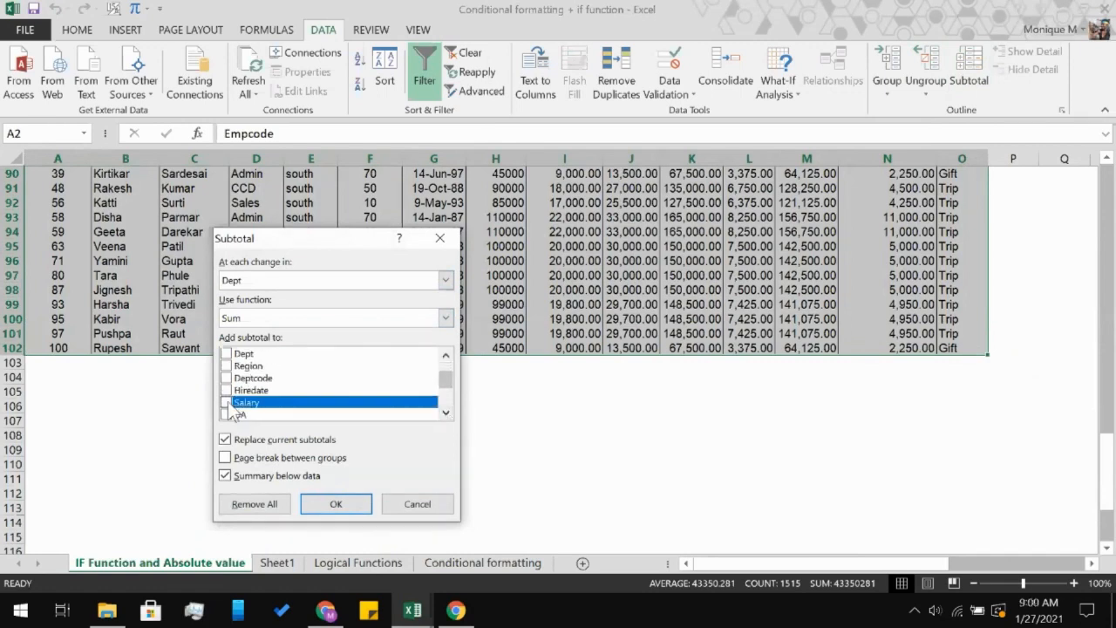
pyautogui.click(326, 504)
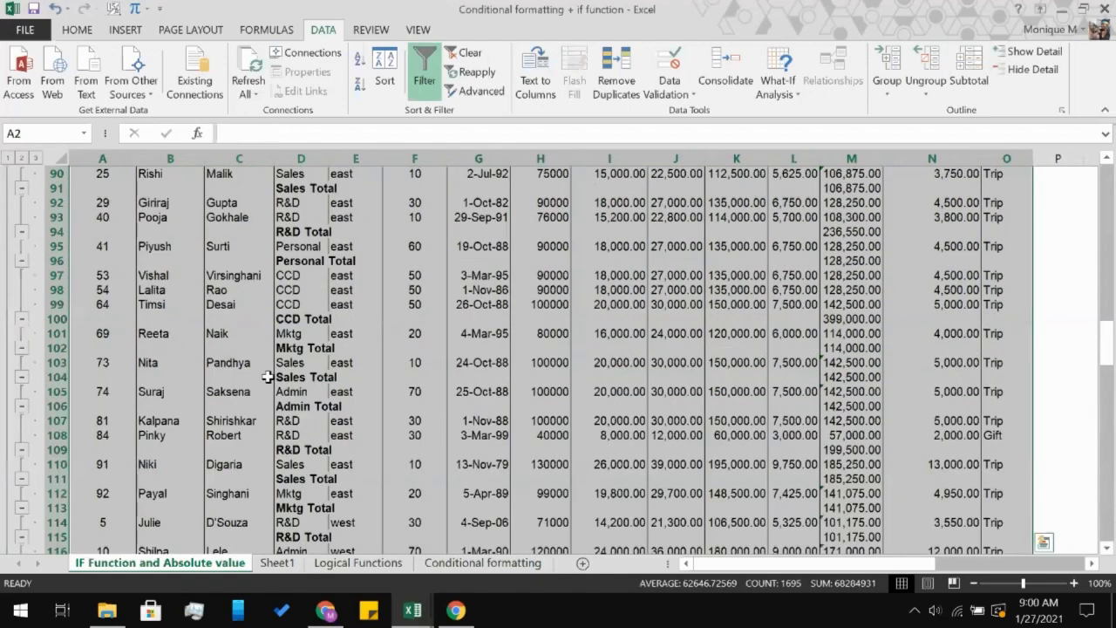
pyautogui.click(268, 376)
pyautogui.scroll(20, 267, 377)
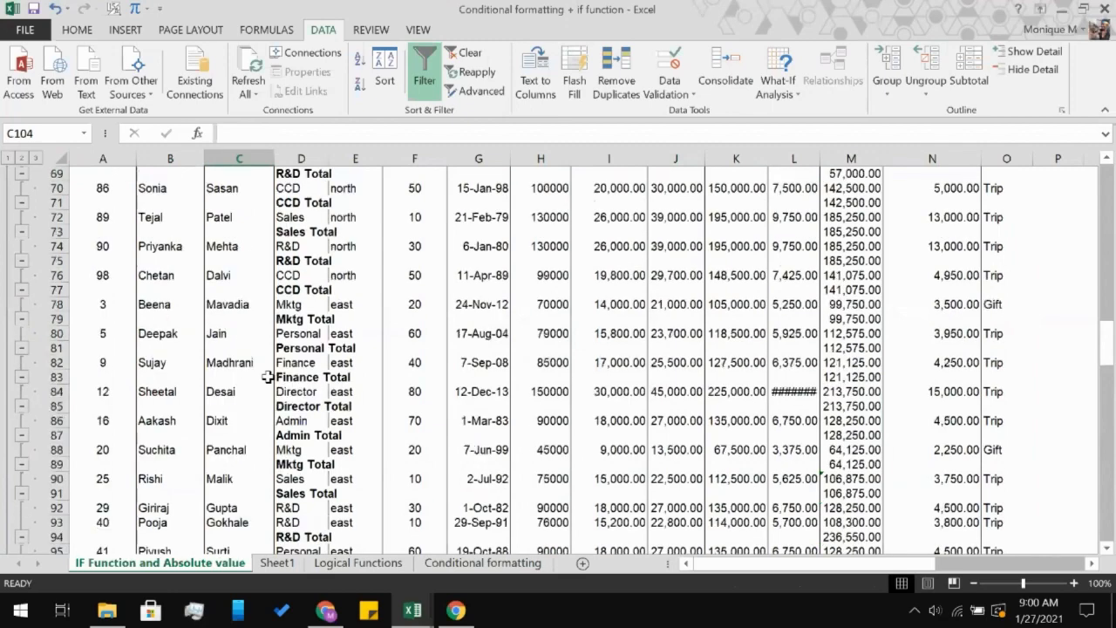
pyautogui.scroll(1, 268, 377)
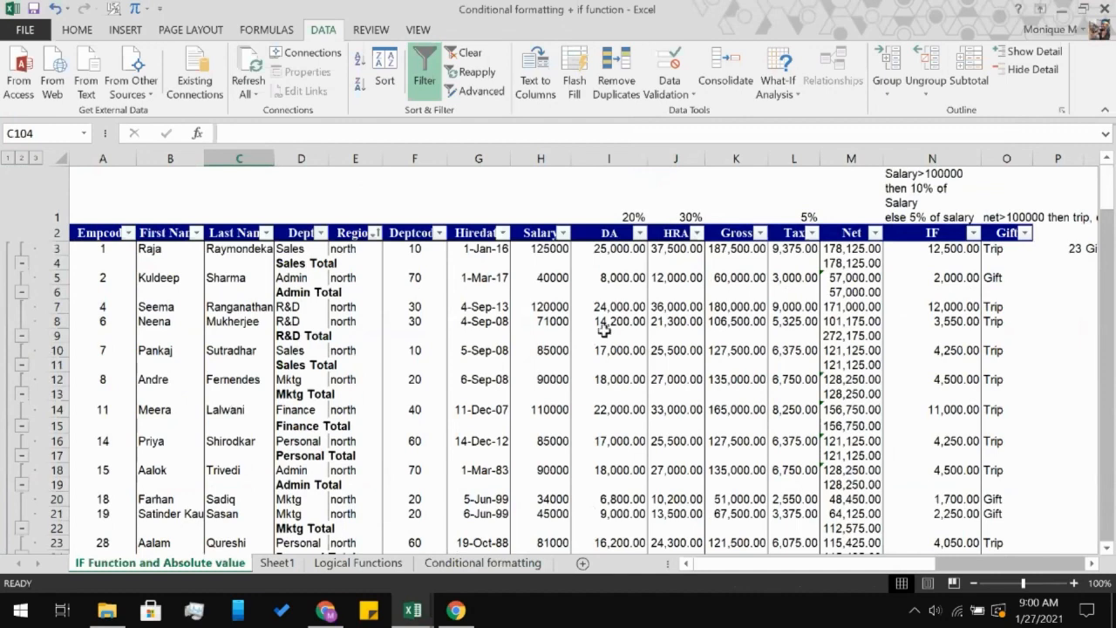
pyautogui.scroll(-1, 479, 450)
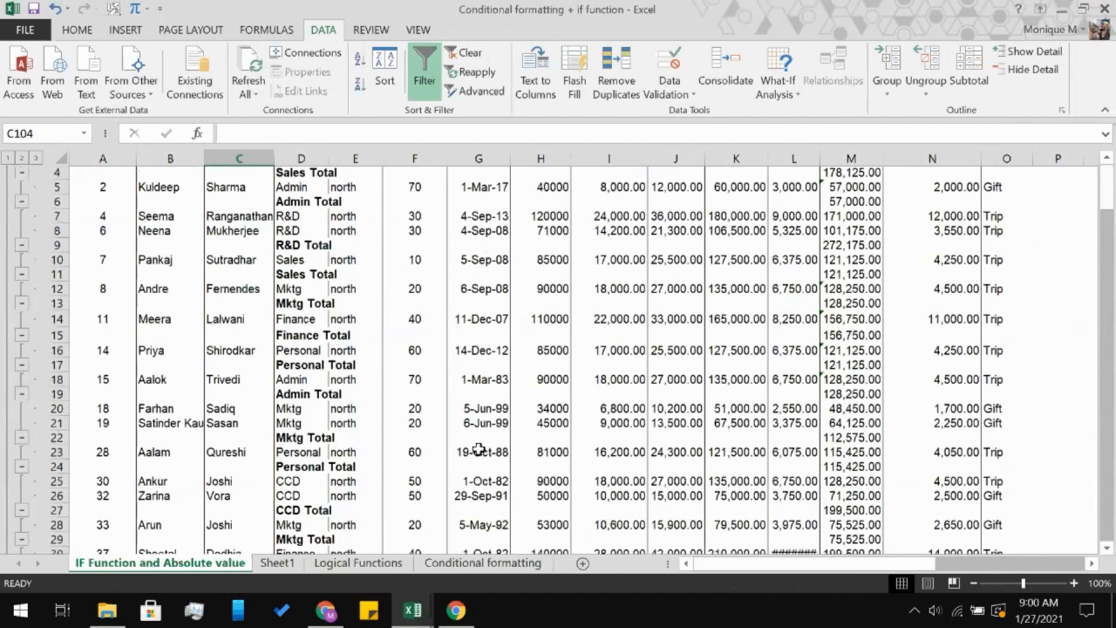
pyautogui.scroll(1, 479, 449)
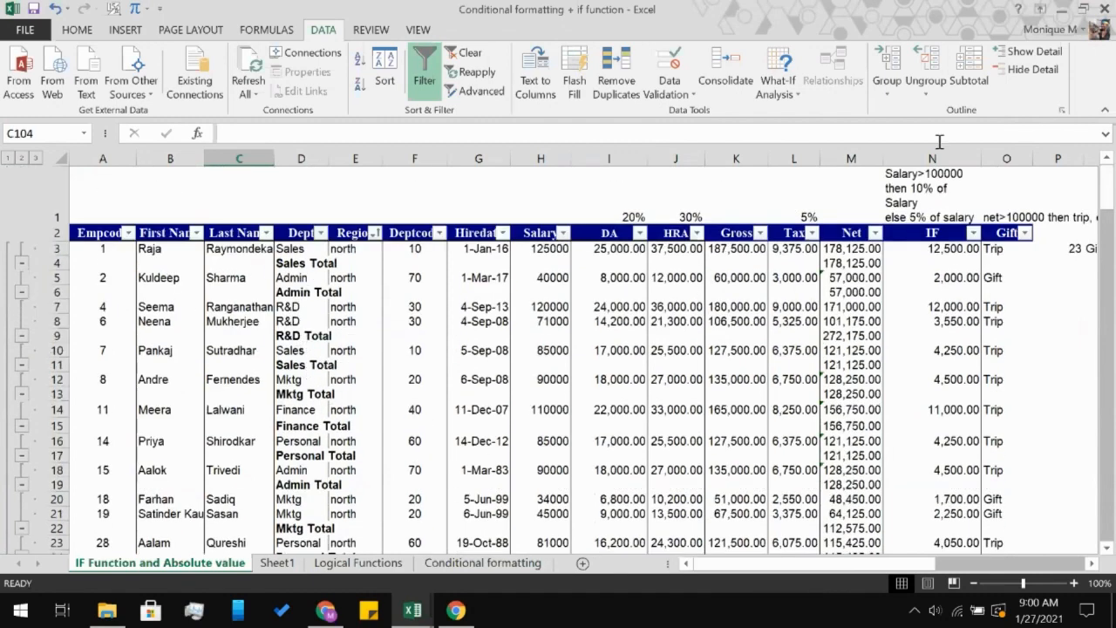
# - Remove all department subtotals and sort the employee table by Dept from A to Z
pyautogui.click(288, 392)
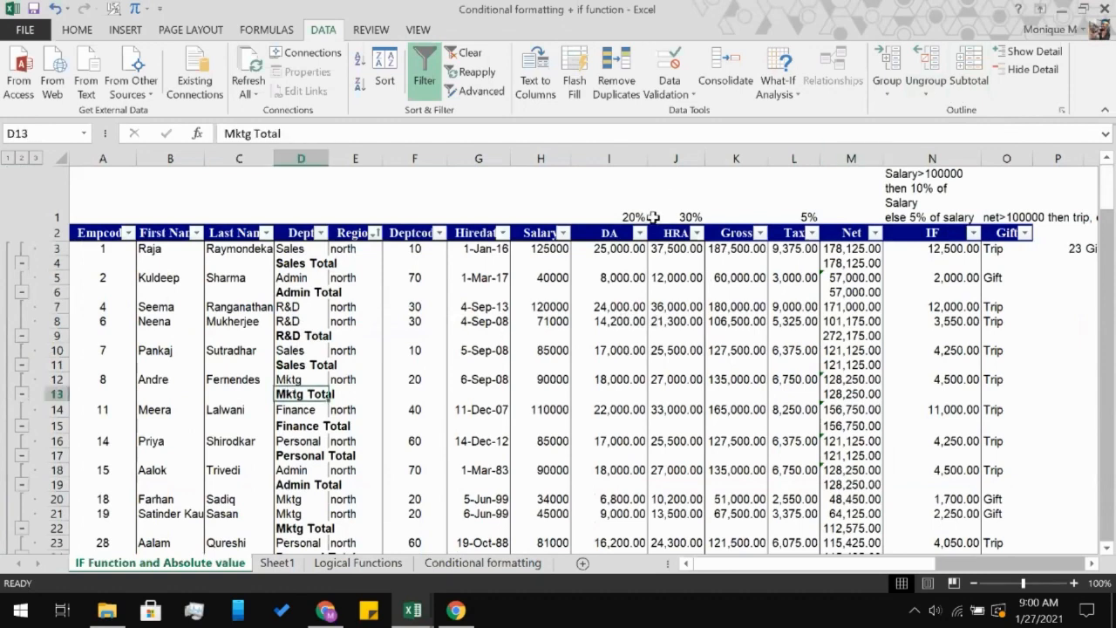
pyautogui.click(971, 80)
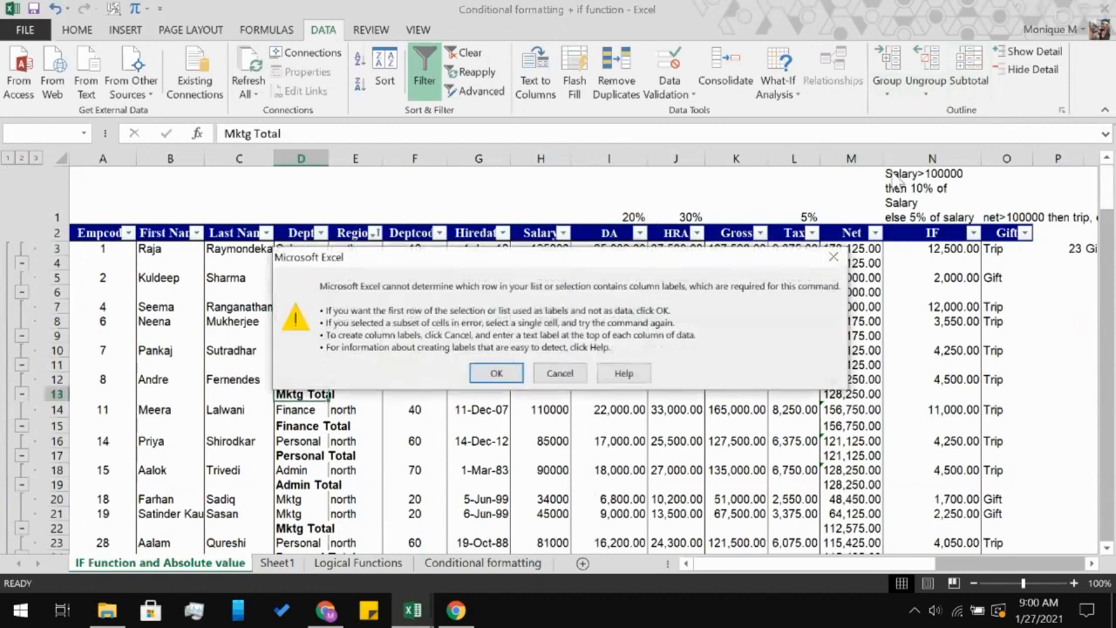
pyautogui.click(500, 371)
pyautogui.click(250, 504)
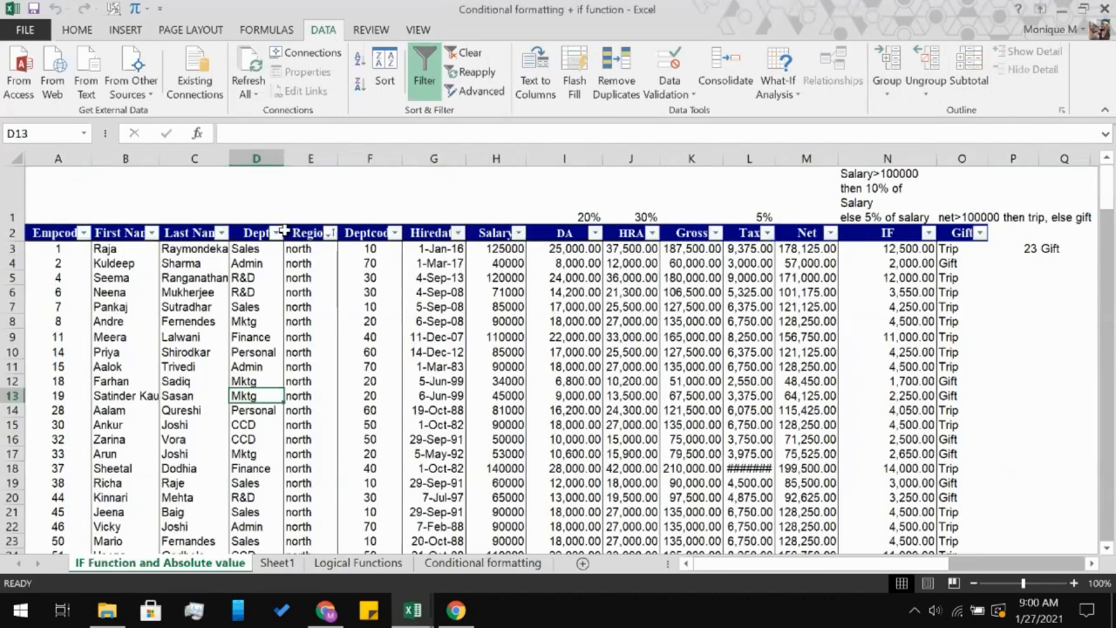
pyautogui.click(275, 233)
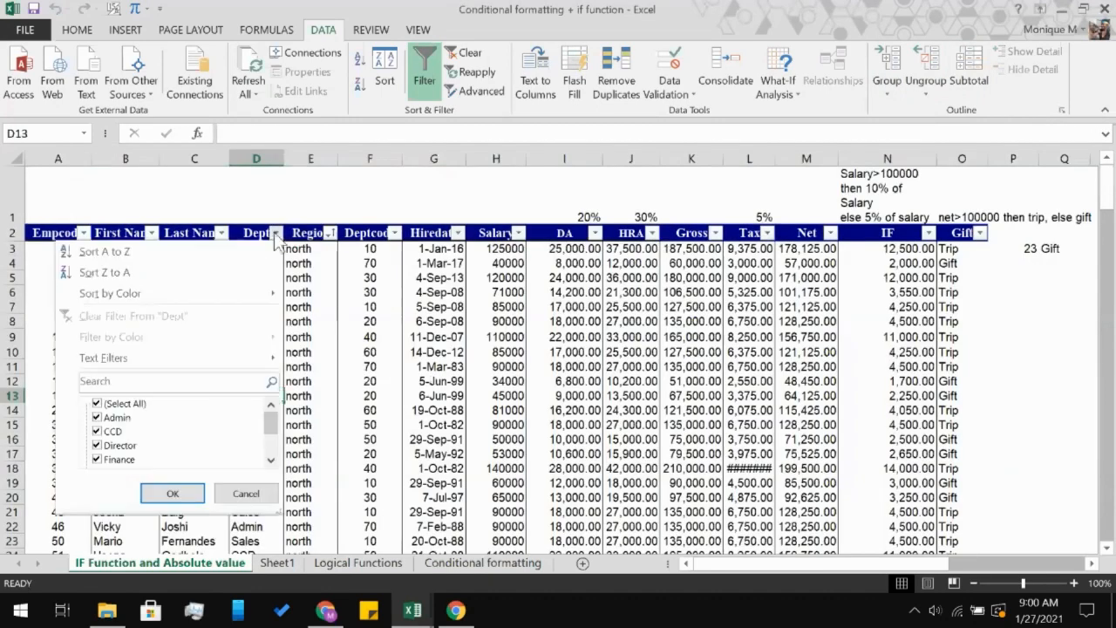
pyautogui.click(126, 251)
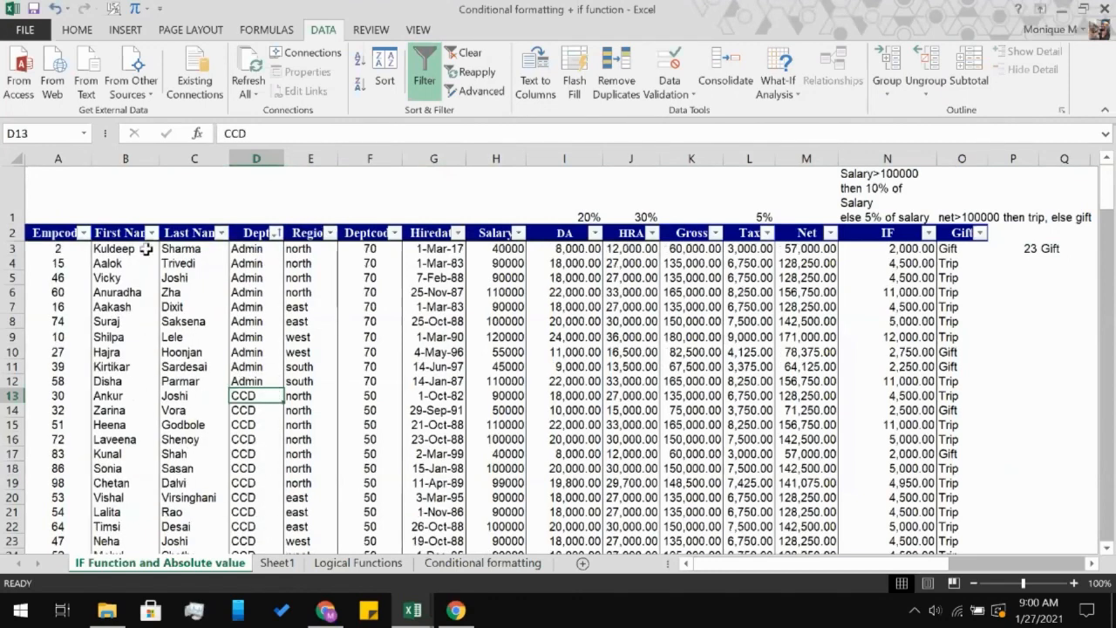
# - Select the entire Dept-sorted table including its header row, A2:O102, and open the subtotal settings
pyautogui.click(47, 236)
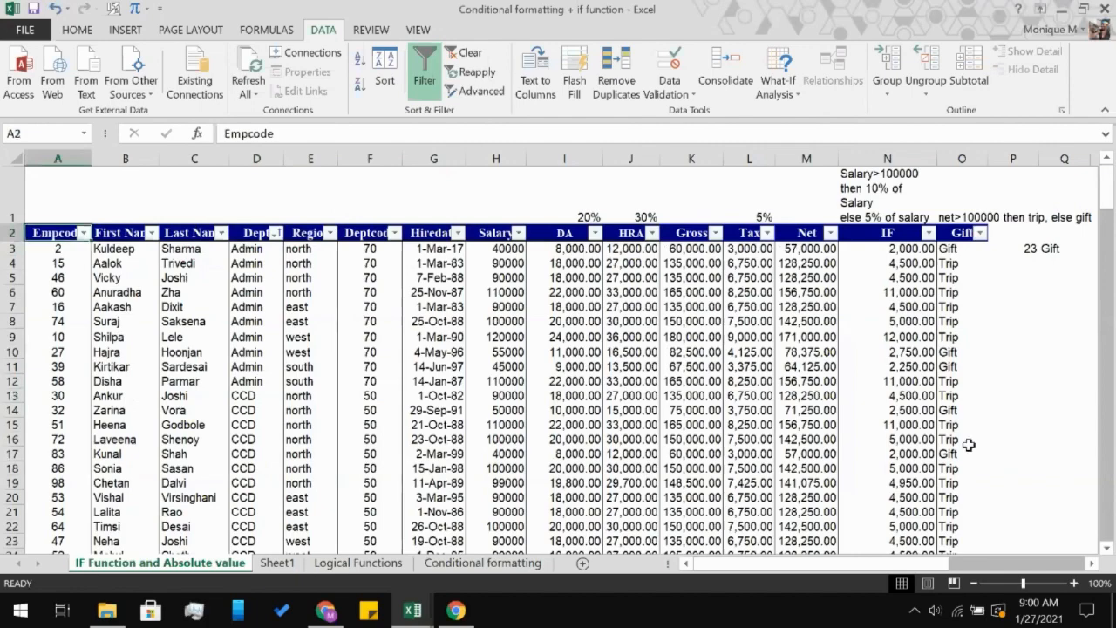
pyautogui.scroll(-8, 969, 445)
pyautogui.scroll(-17, 968, 445)
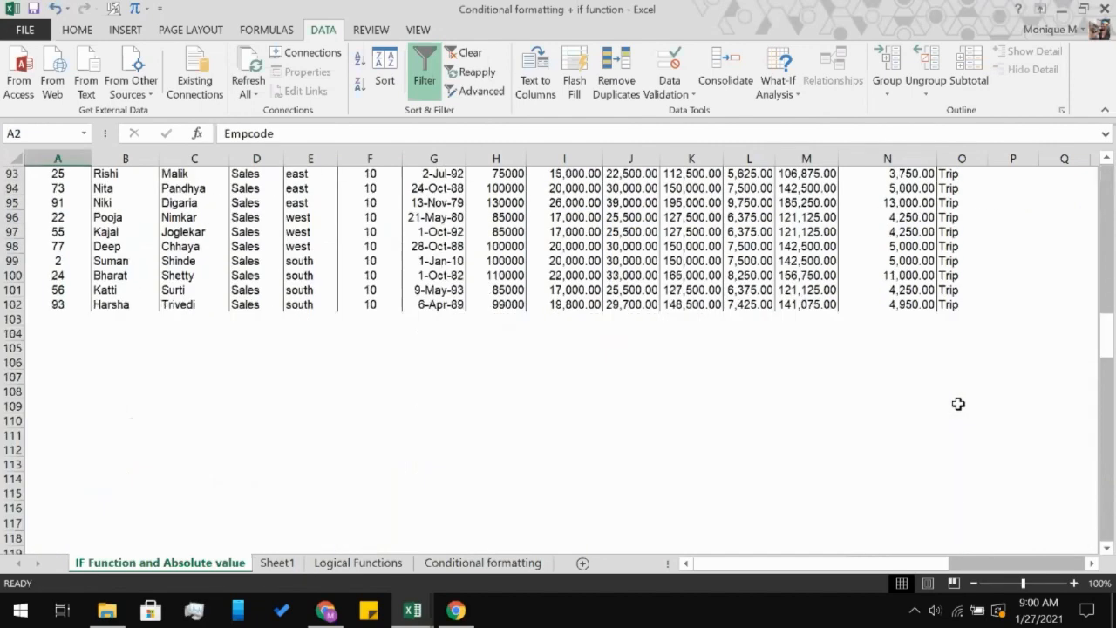
pyautogui.keyDown('shift'); pyautogui.click(949, 306); pyautogui.keyUp('shift')
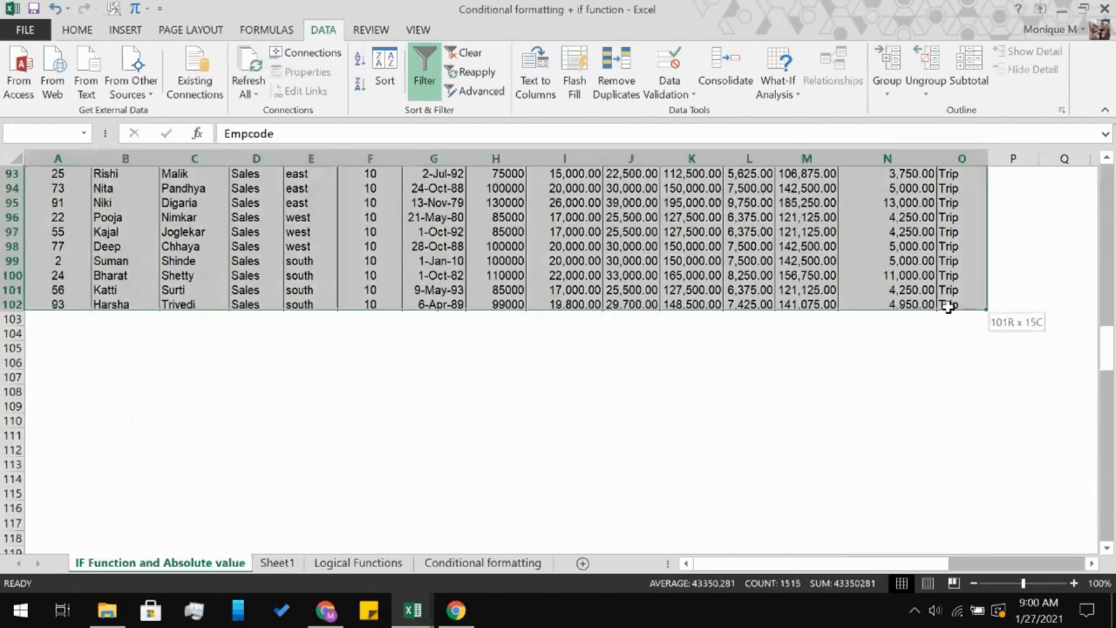
pyautogui.click(969, 78)
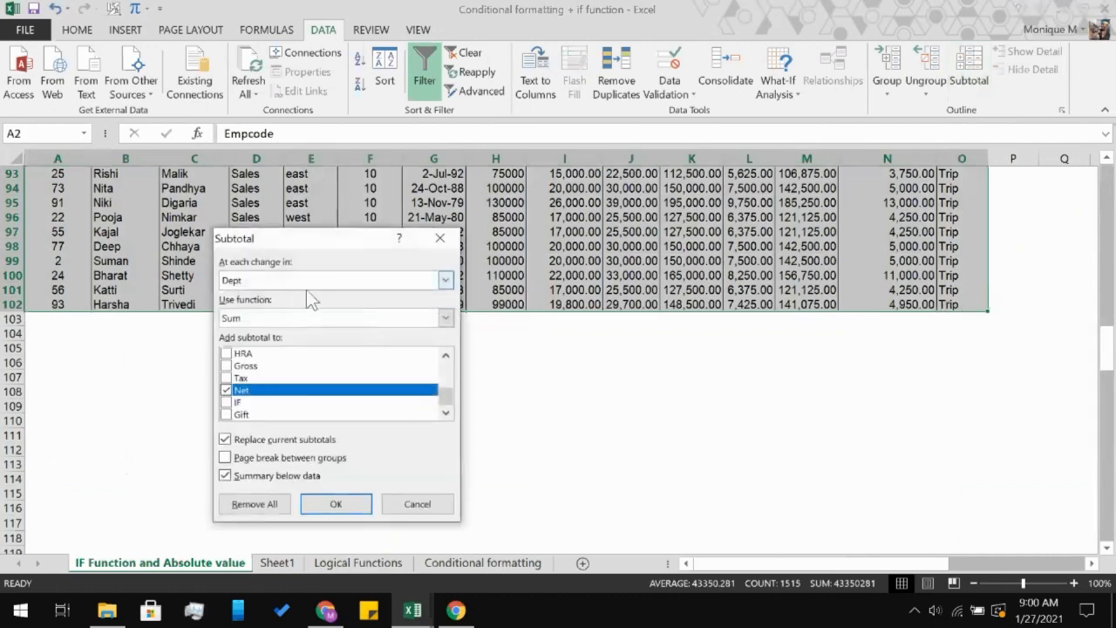